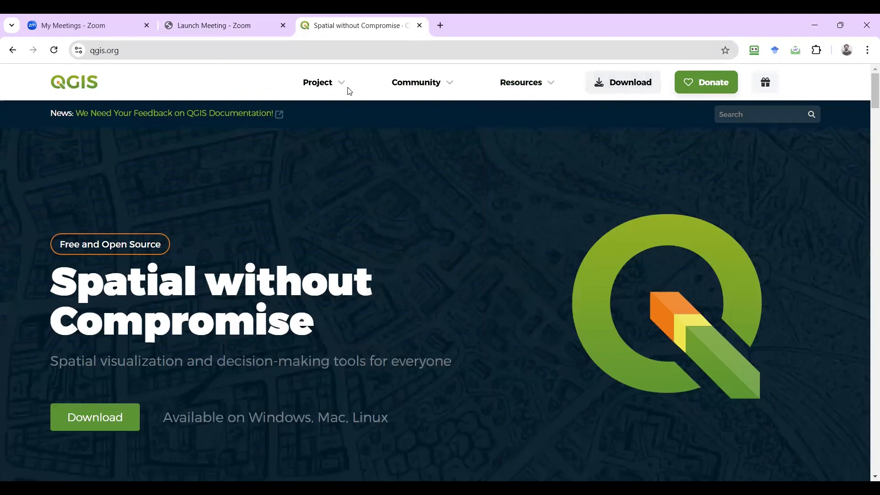
Step: Download the long-term Windows installer (3.34 LTR) as QGIS-OSGeo4W-3.34.13-1, and select the QGIS-OSGeo4W-3.34.12-1 installer in the QGIS downloads folder
mouse_move(516, 86)
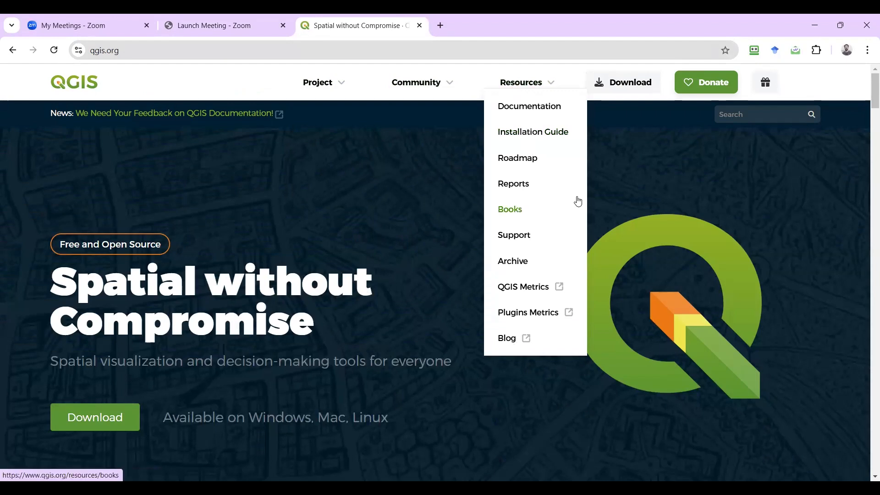
left_click(627, 88)
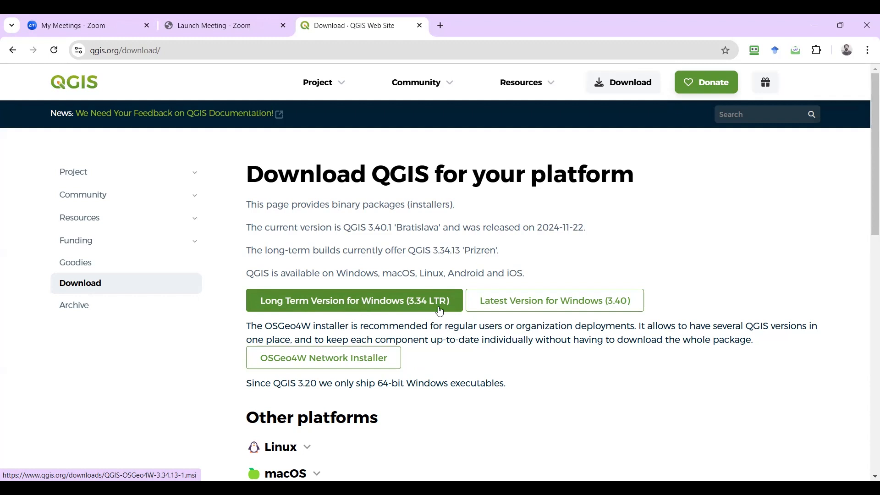
left_click(407, 307)
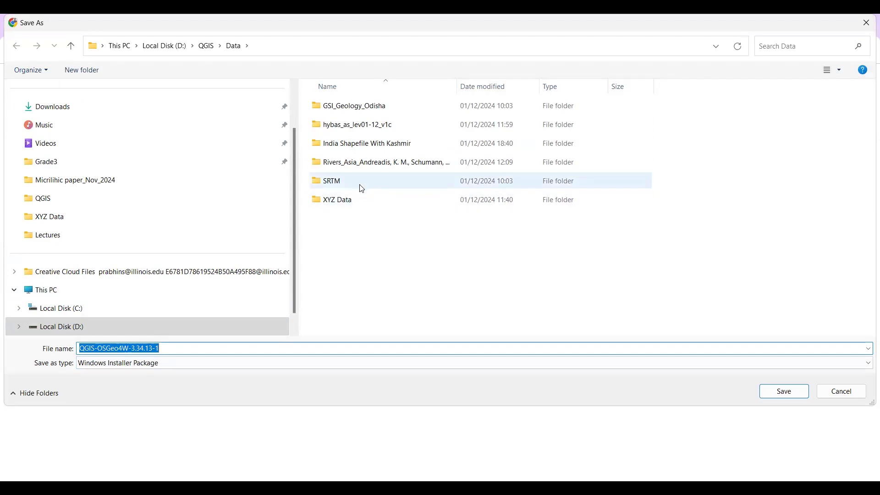
left_click(785, 394)
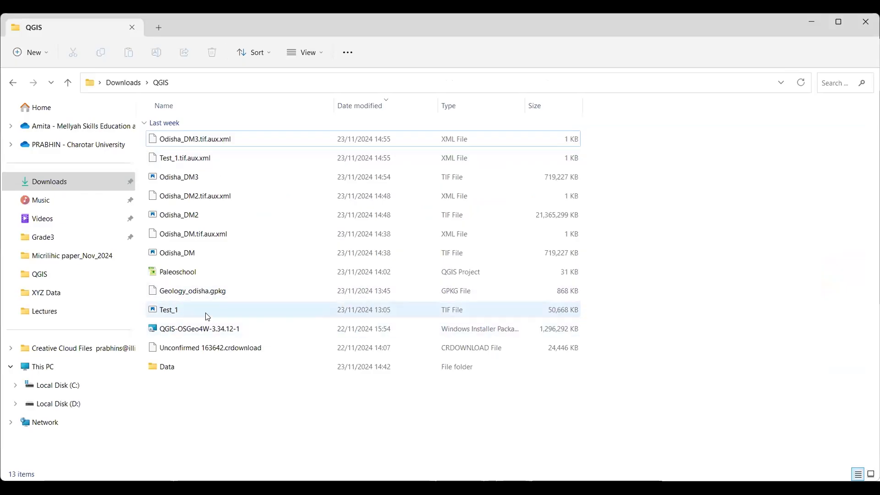
left_click(201, 331)
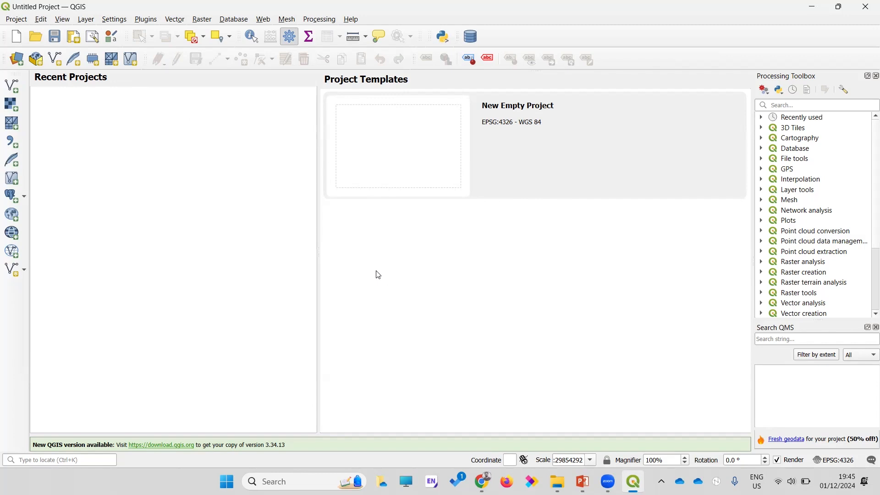
Step: Set the project coordinate reference system to WGS 84 (EPSG:4326) and start a new empty project in QGIS
left_click(838, 462)
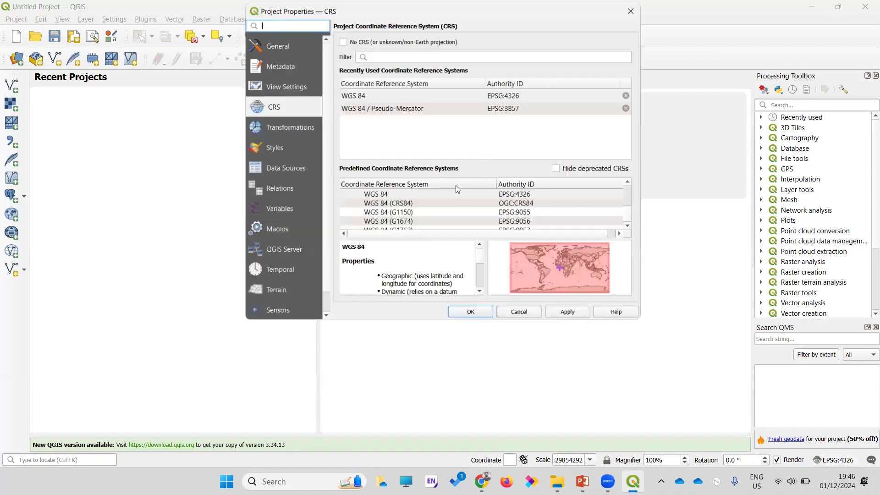
left_click(357, 96)
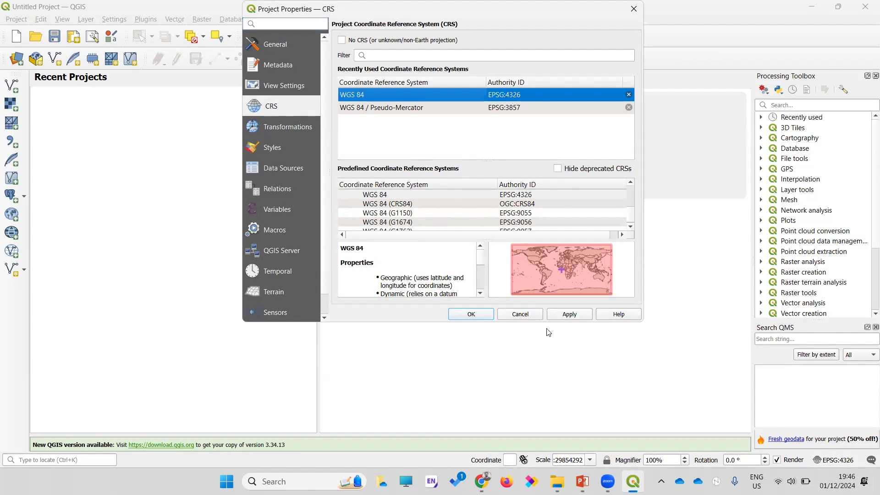
left_click(471, 315)
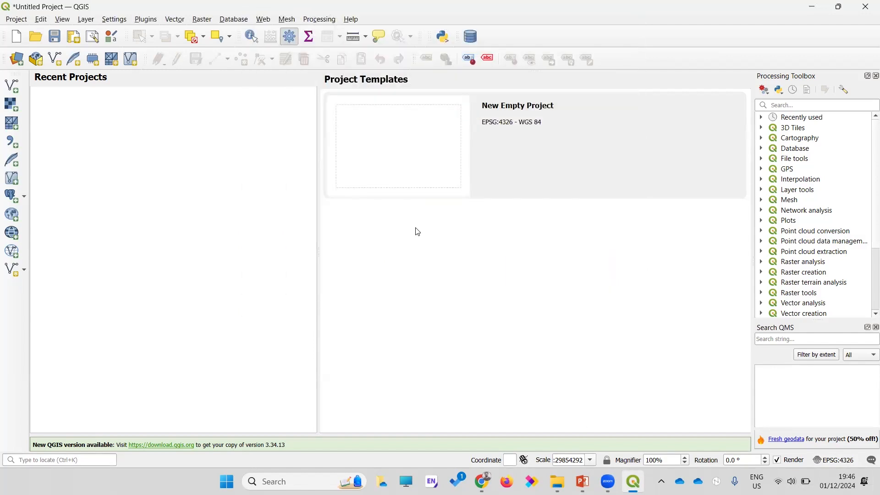
left_click(412, 146)
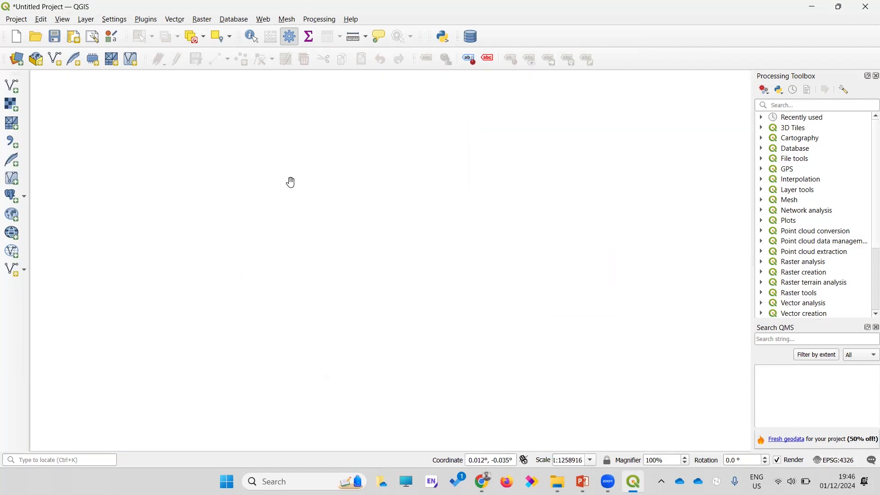
Step: Save the new project as Test3
scroll(320, 243, "down", 2)
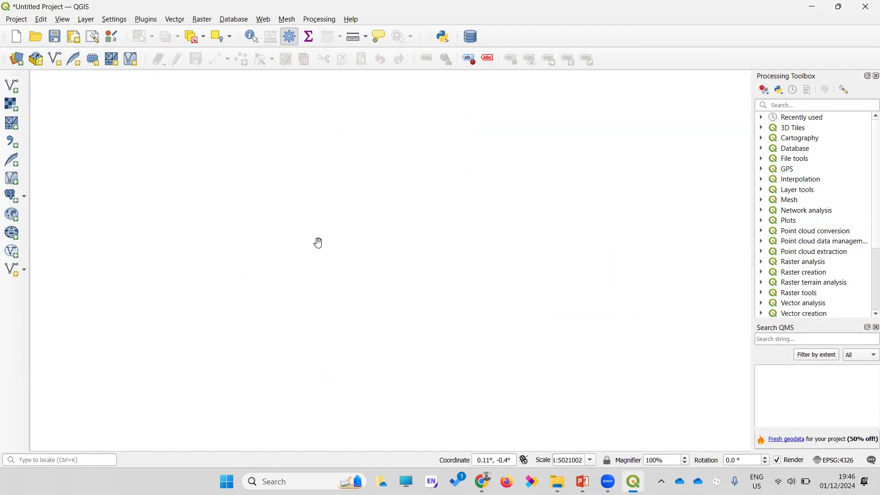
left_click_drag(318, 243, 194, 167)
left_click(15, 22)
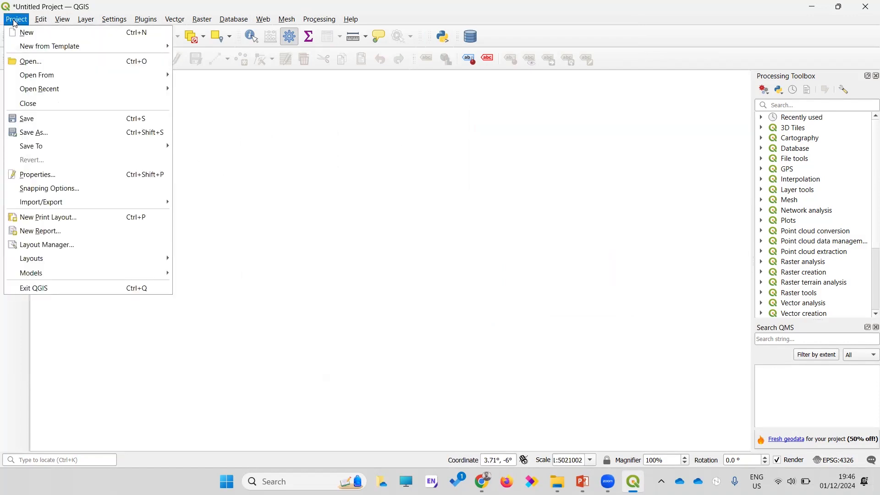
left_click(41, 130)
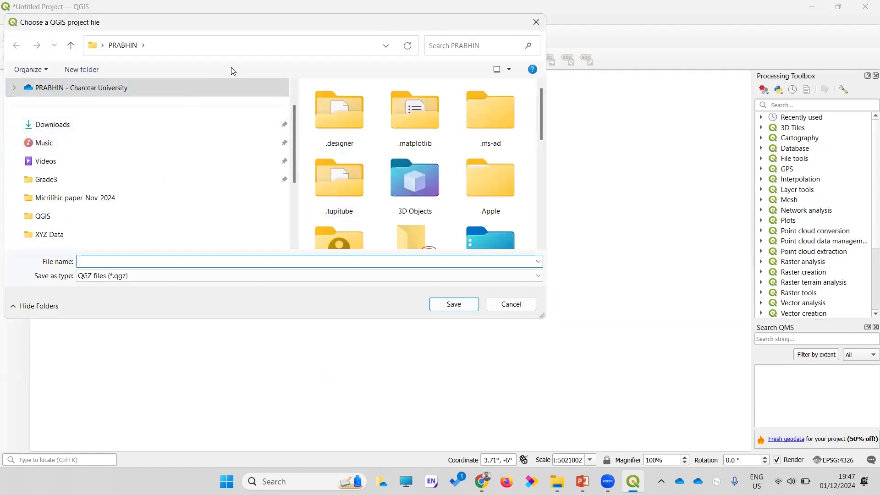
scroll(74, 236, "down", 2)
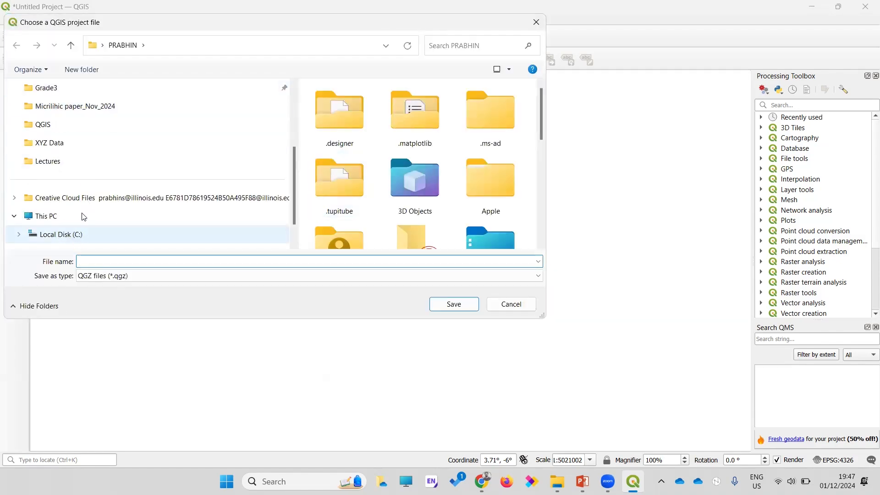
left_click(453, 303)
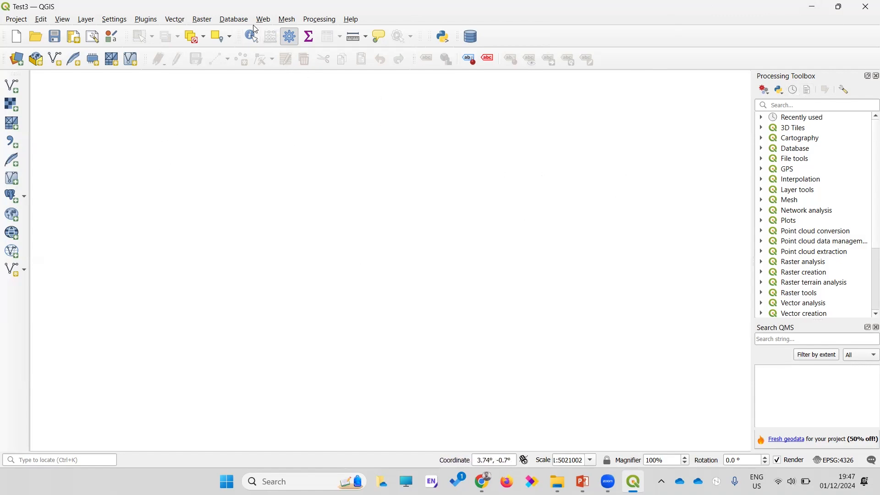
Step: Review the map providers offered by QuickMapServices and the plugin manager's lists of not installed, installed and all plugins
left_click(265, 20)
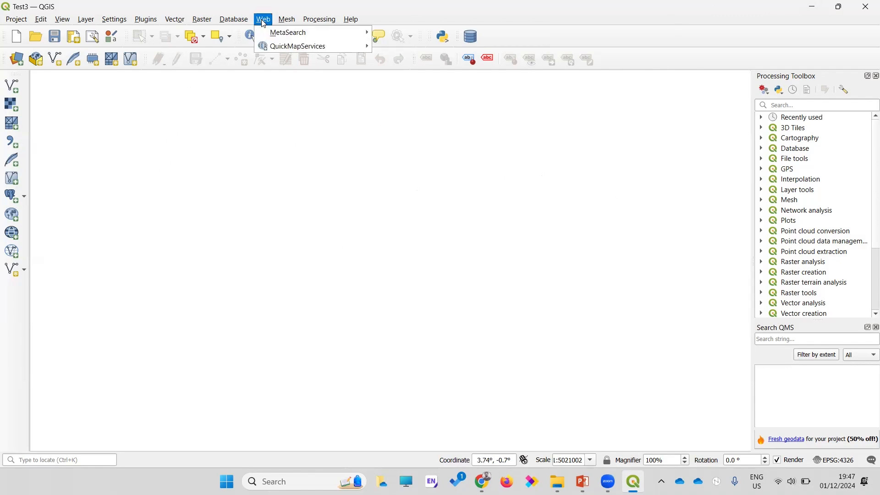
mouse_move(281, 51)
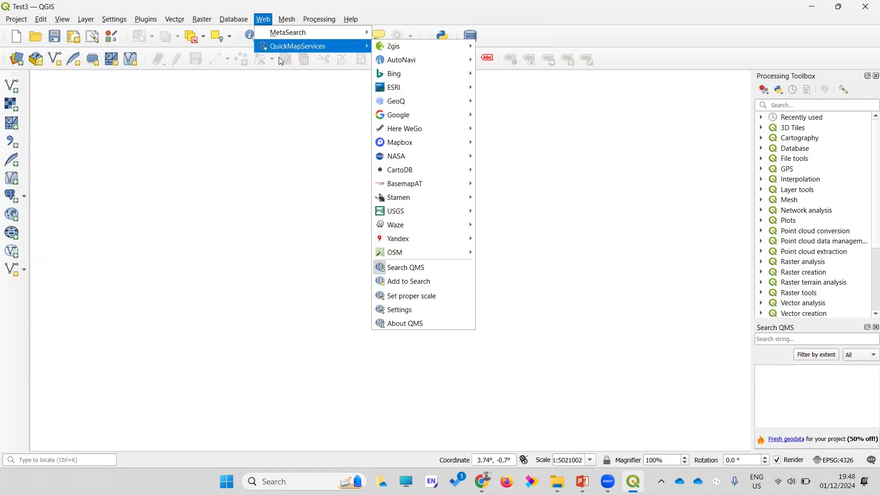
mouse_move(150, 22)
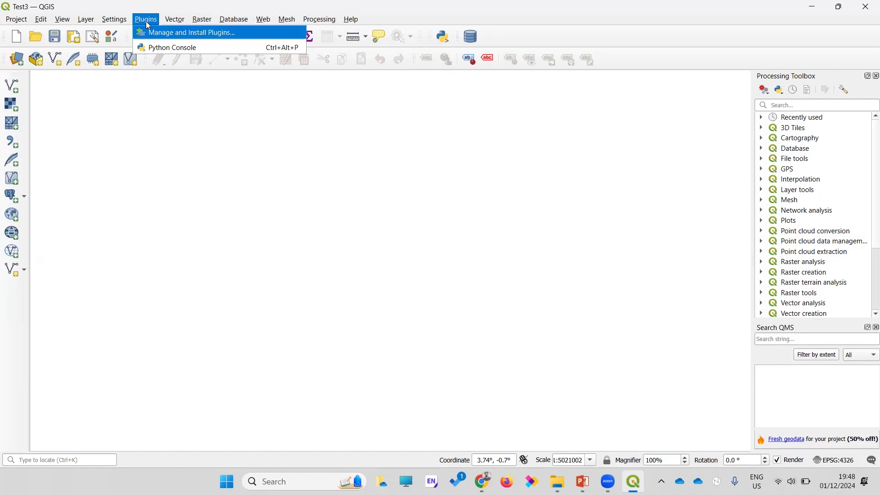
left_click(146, 20)
left_click(146, 20)
left_click(175, 33)
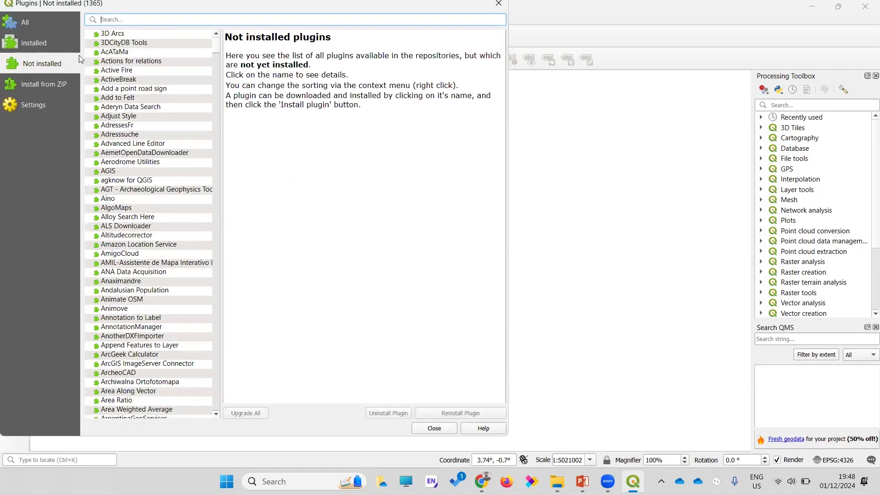
left_click(39, 42)
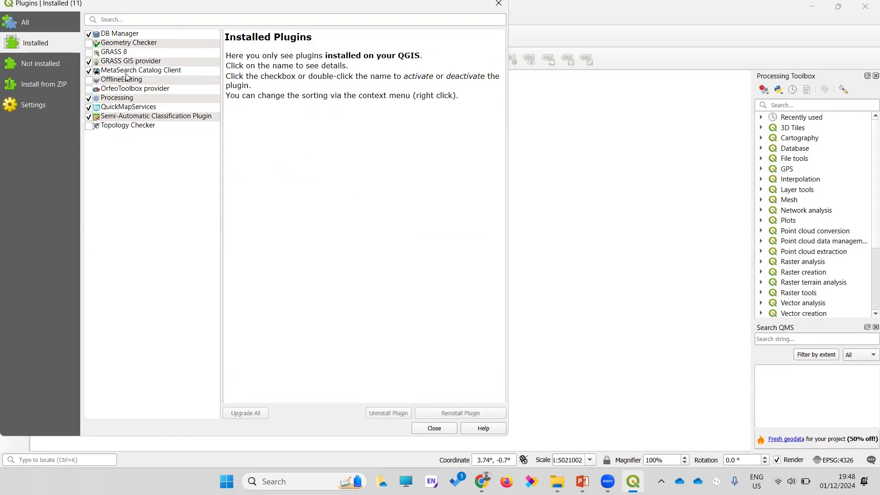
left_click(31, 22)
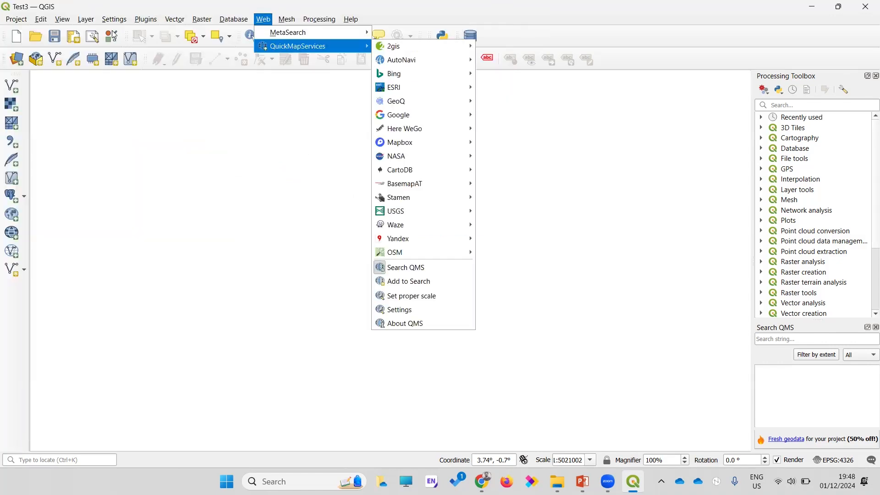
Step: Search all plugins for "quickmap" and check the details of the QuickMapServices plugin
left_click(145, 20)
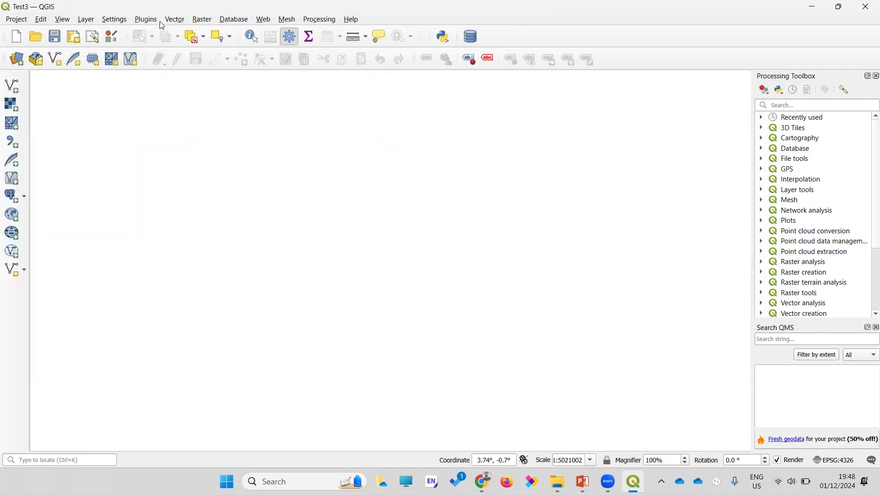
left_click(146, 20)
left_click(142, 32)
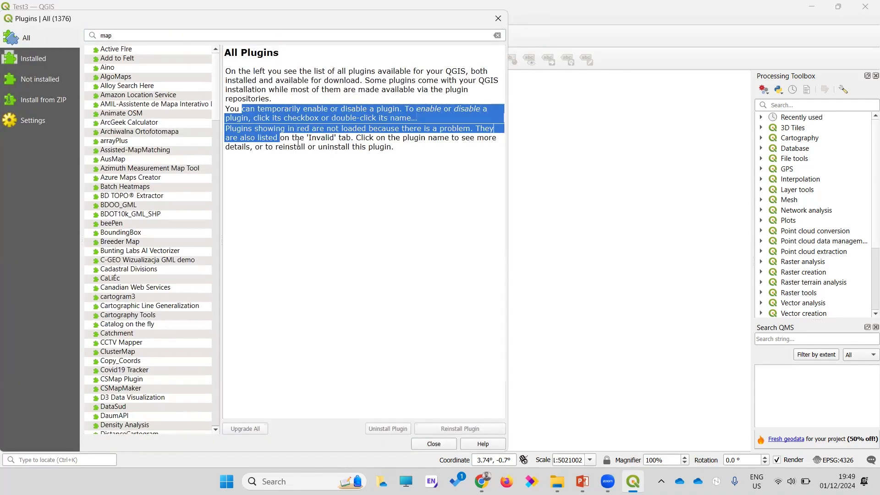
double_click(131, 33)
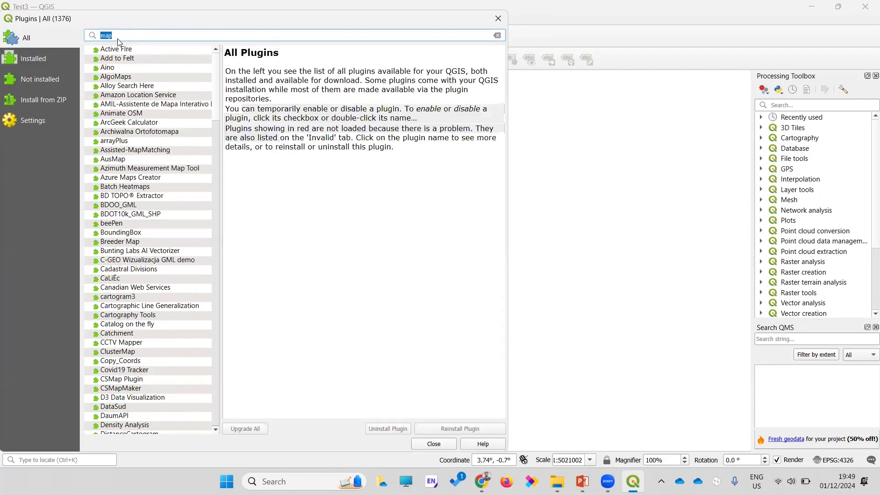
type("quickmap")
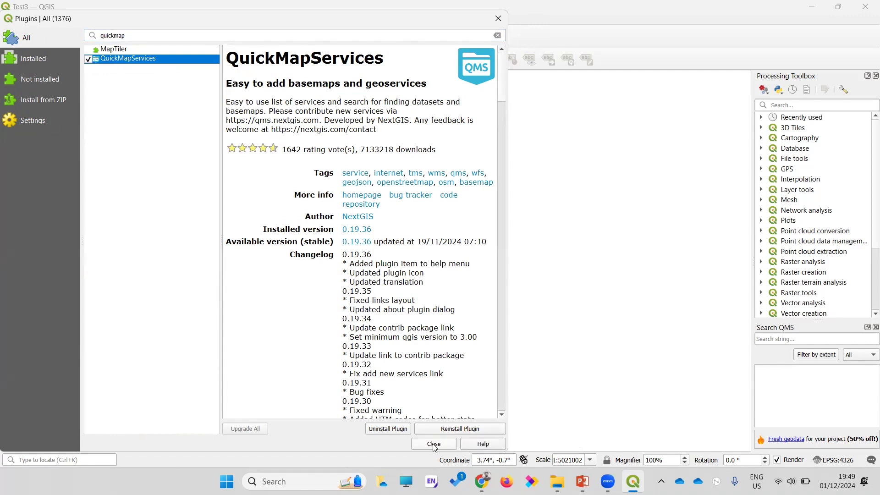
left_click(433, 445)
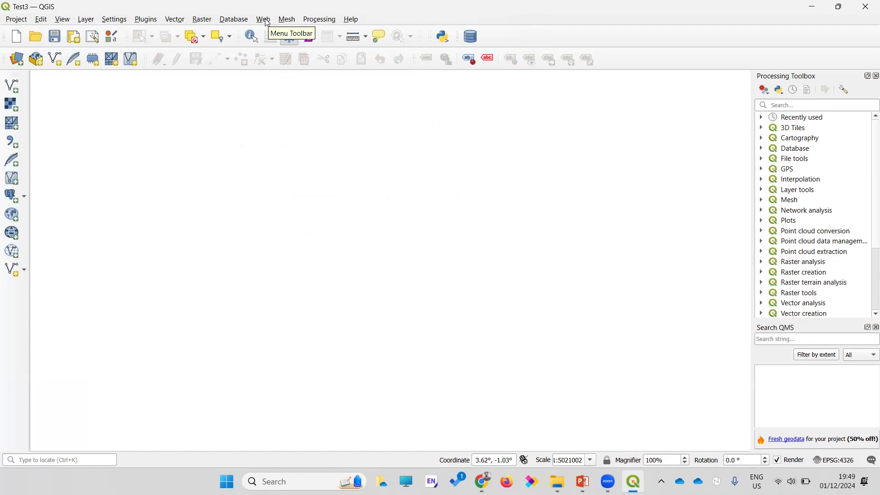
Step: Add the Google Hybrid basemap to the project through QuickMapServices
left_click(267, 23)
mouse_move(288, 47)
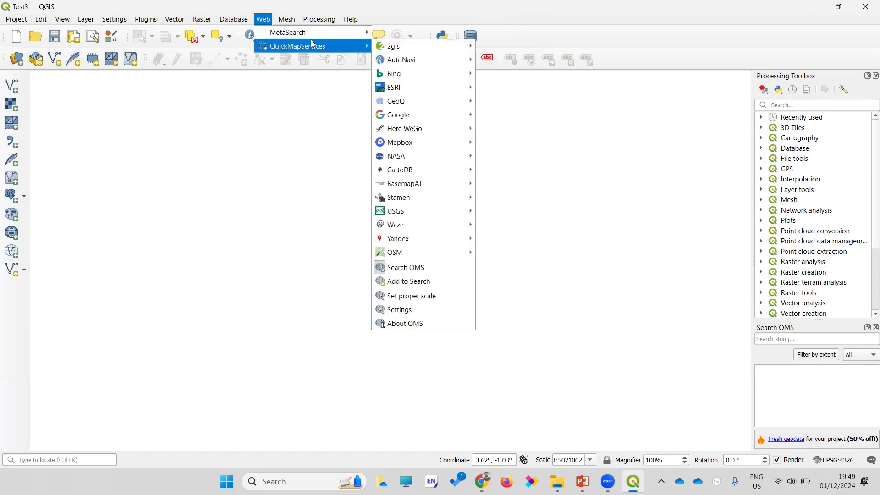
mouse_move(414, 115)
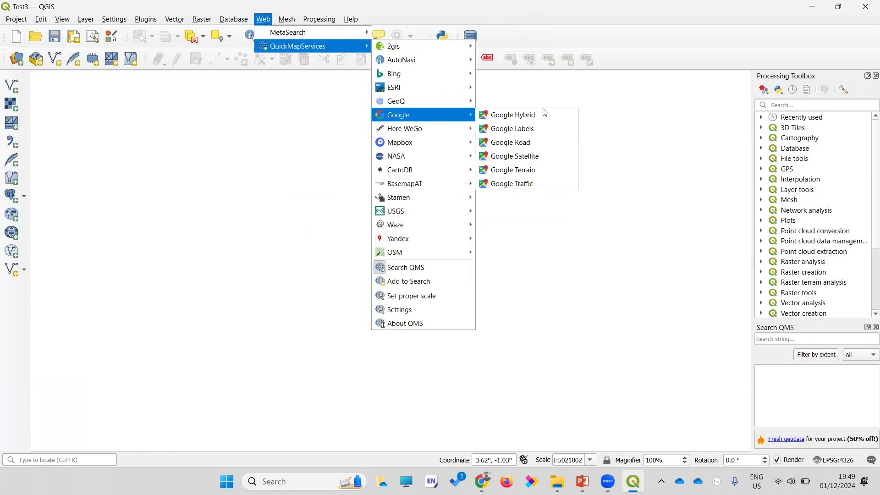
left_click(519, 120)
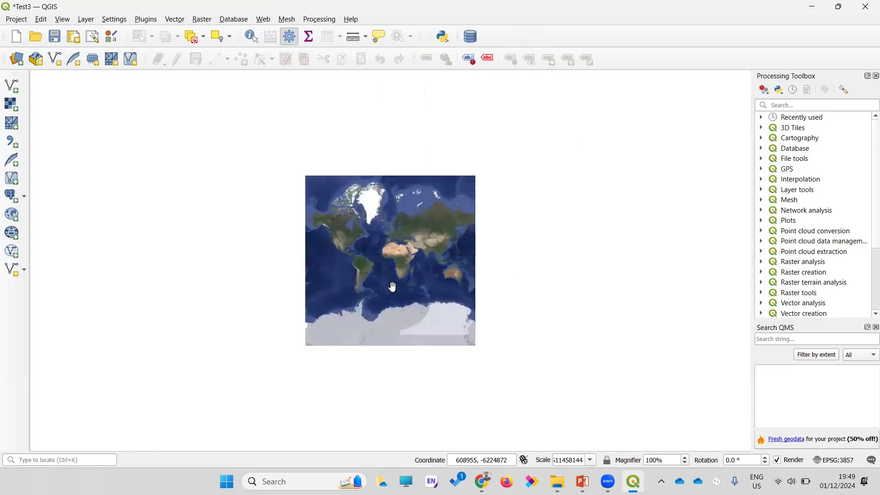
scroll(393, 287, "up", 1)
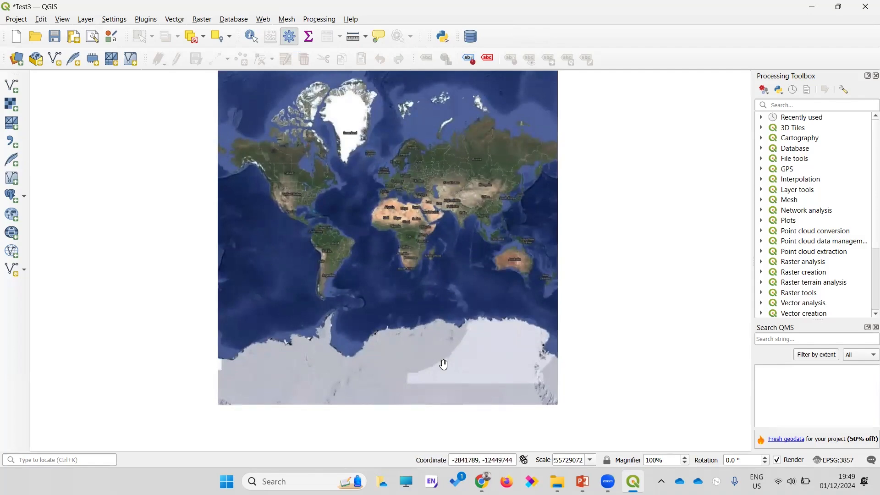
Step: Set the project coordinate reference system back to WGS 84 (EPSG:4326) with the basemap loaded
left_click(843, 463)
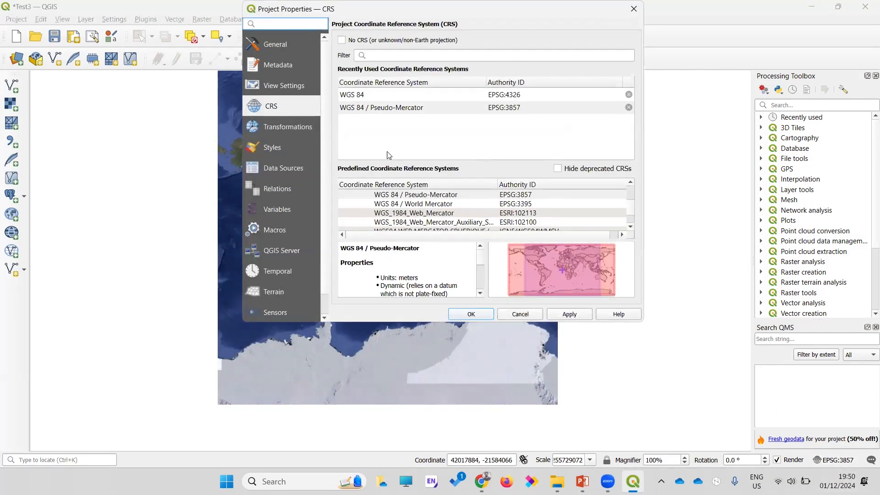
left_click(372, 95)
left_click(572, 317)
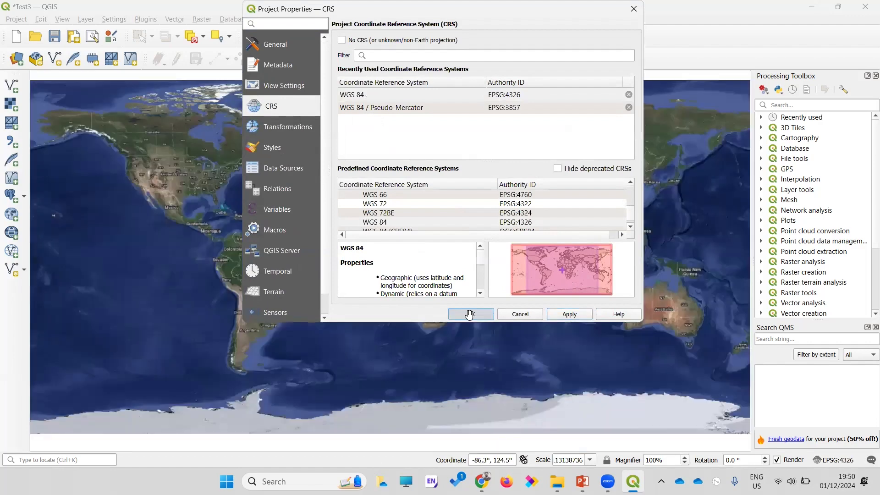
left_click(470, 315)
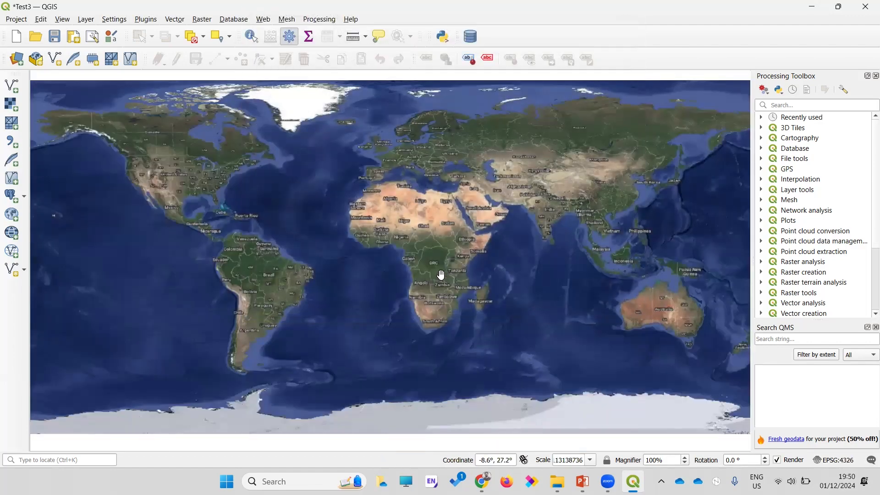
Step: Inspect India up close on the Google Hybrid basemap and return to the whole-world view
scroll(557, 209, "up", 5)
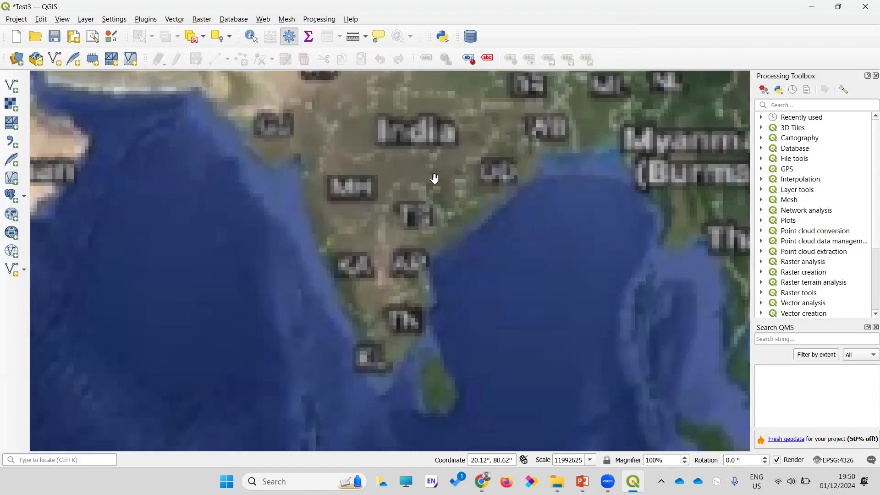
scroll(434, 179, "down", 2)
left_click_drag(434, 179, 379, 223)
scroll(440, 245, "up", 2)
scroll(380, 224, "down", 1)
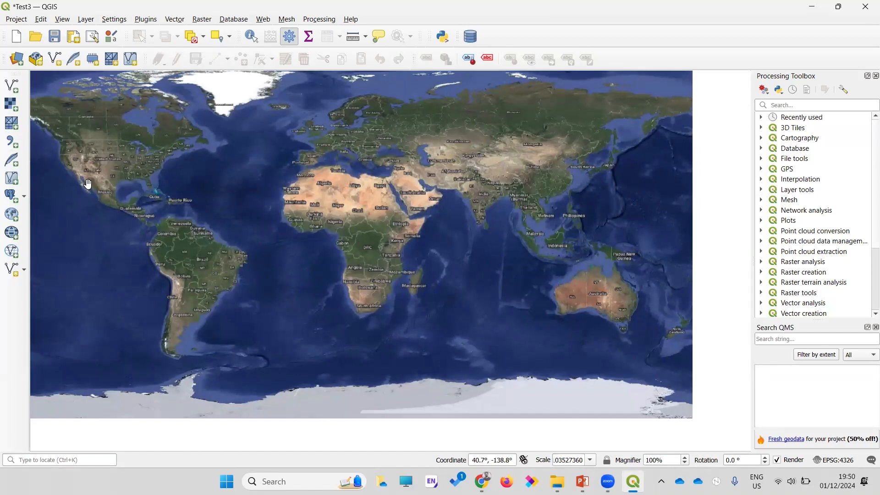
left_click_drag(301, 238, 337, 250)
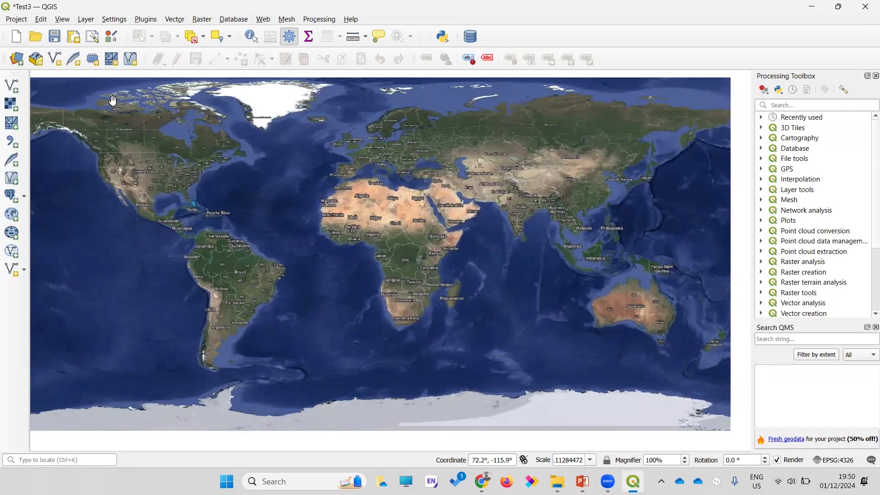
Step: Show the Layers panel and switch the Google Hybrid layer's visibility off and back on
left_click(65, 19)
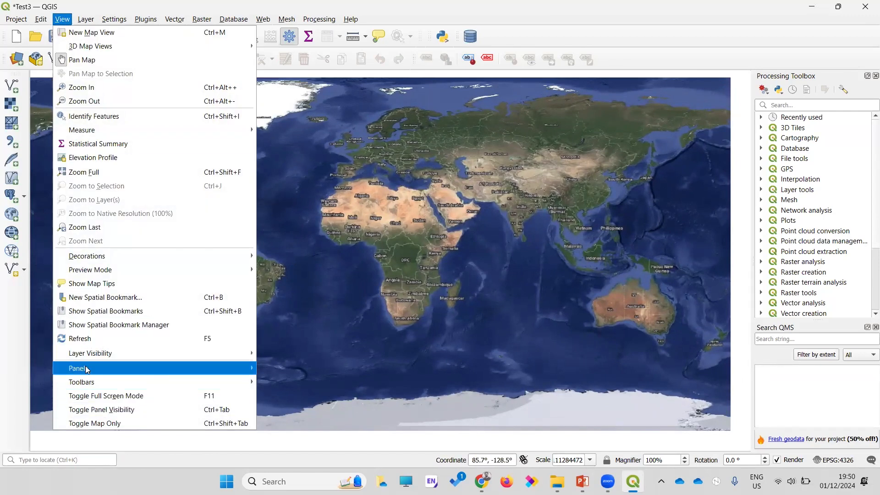
mouse_move(86, 368)
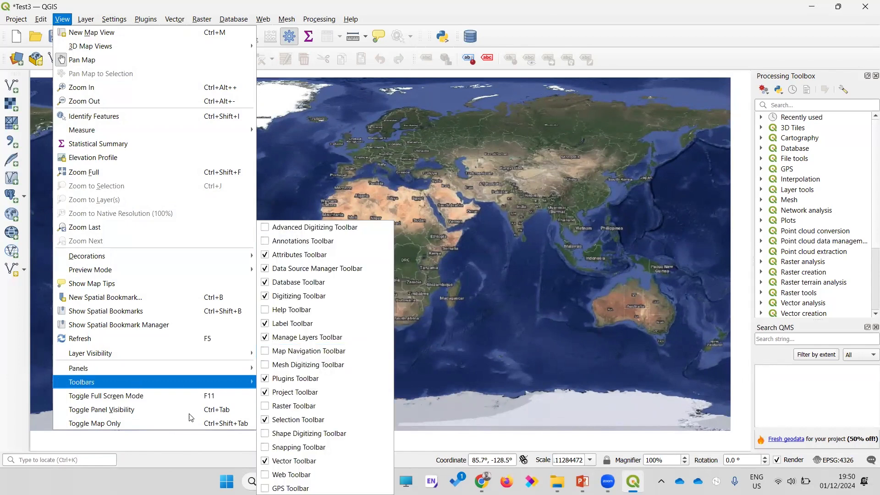
mouse_move(121, 368)
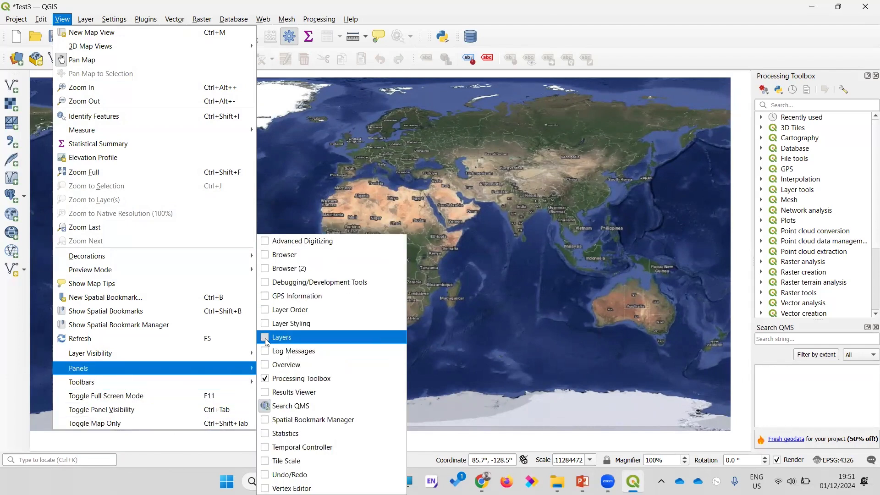
left_click(267, 340)
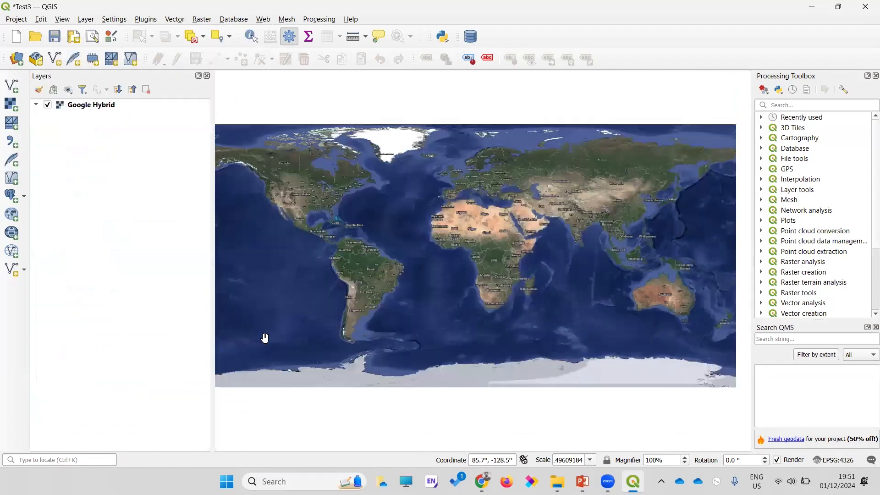
left_click(48, 106)
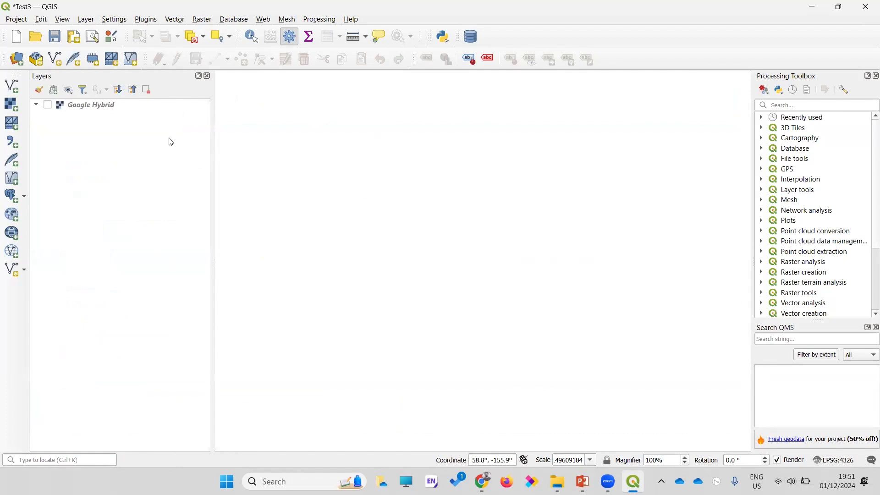
left_click(47, 105)
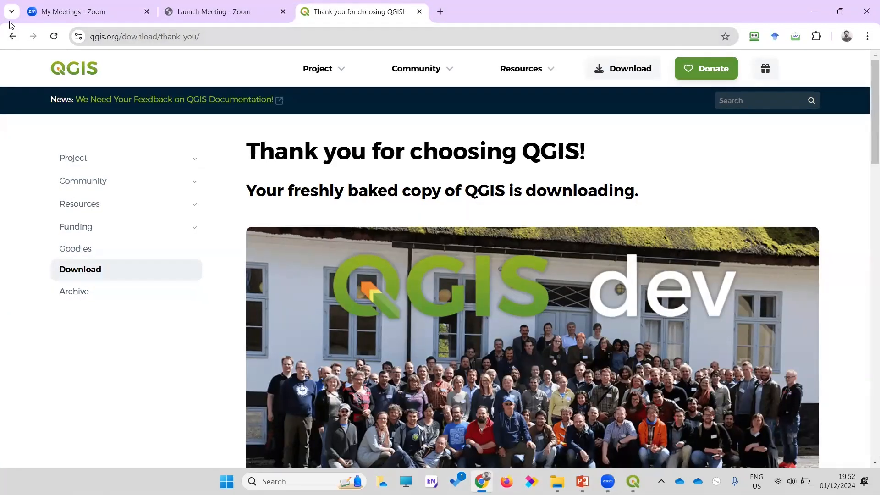
Step: Open google.co.in in a new browser tab and search for "india shapefile with kashmir"
left_click(440, 12)
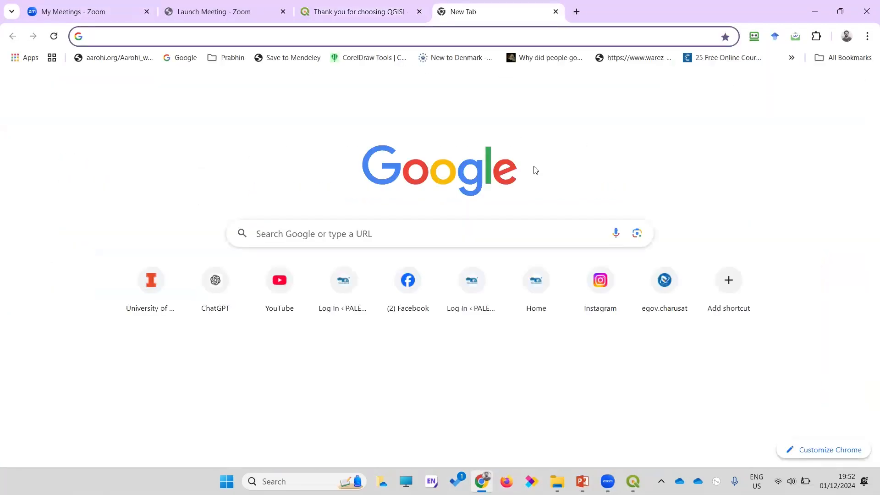
type("google.co.in")
key("Return")
type("s")
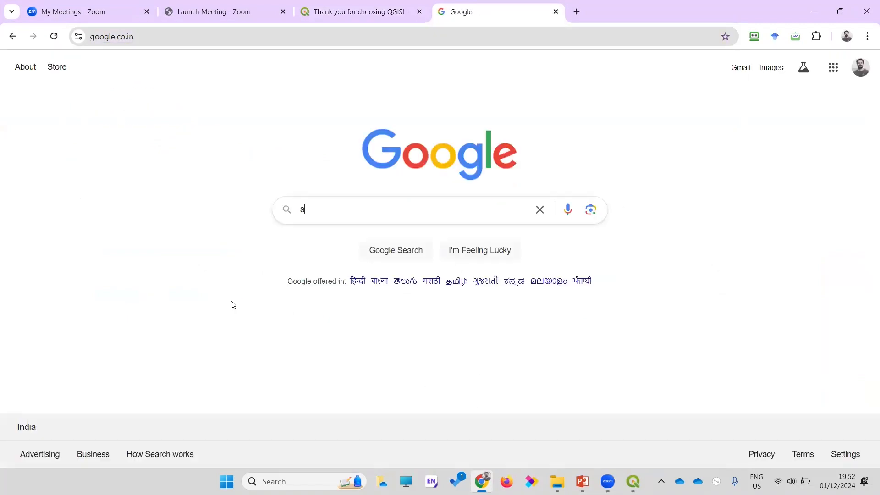
type("hape file india")
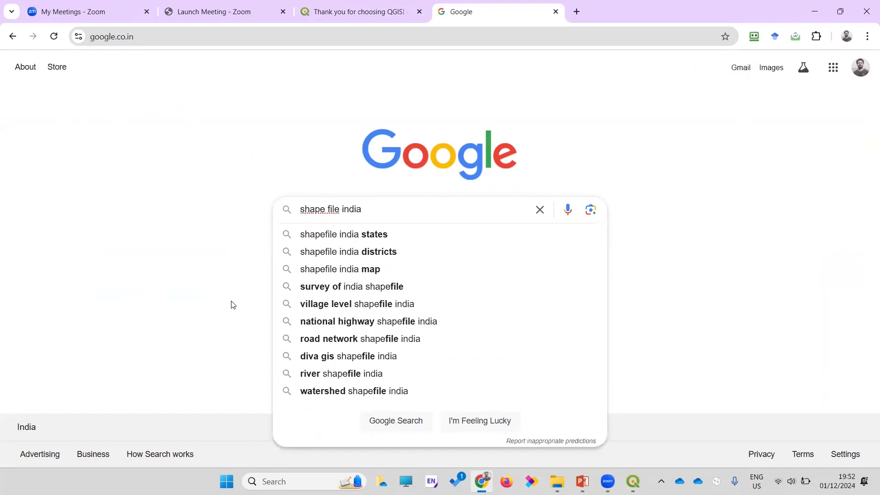
type(" kash")
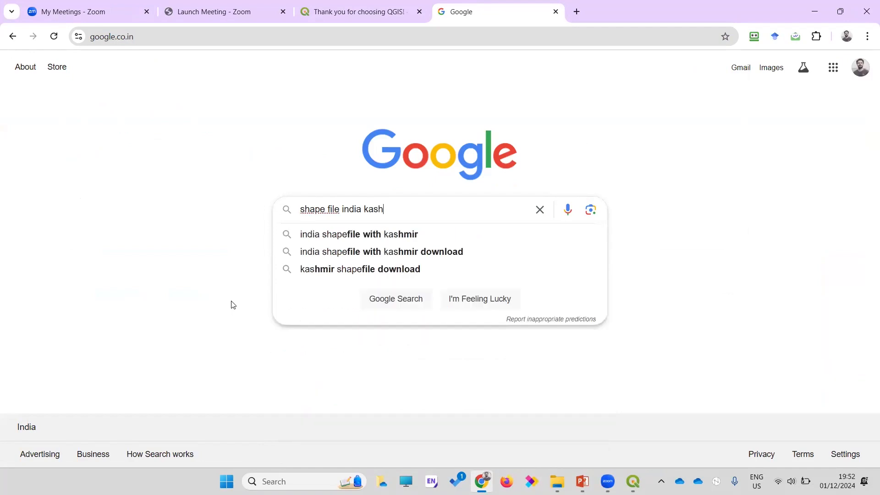
left_click(360, 236)
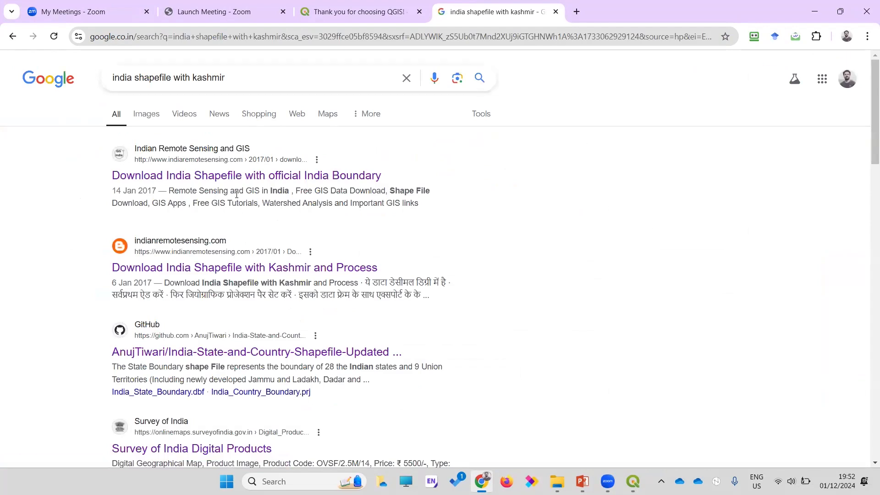
Step: Start the download on the "Download India Shapefile with Kashmir and Process" page and cancel saving the ZIP archive
left_click(237, 252)
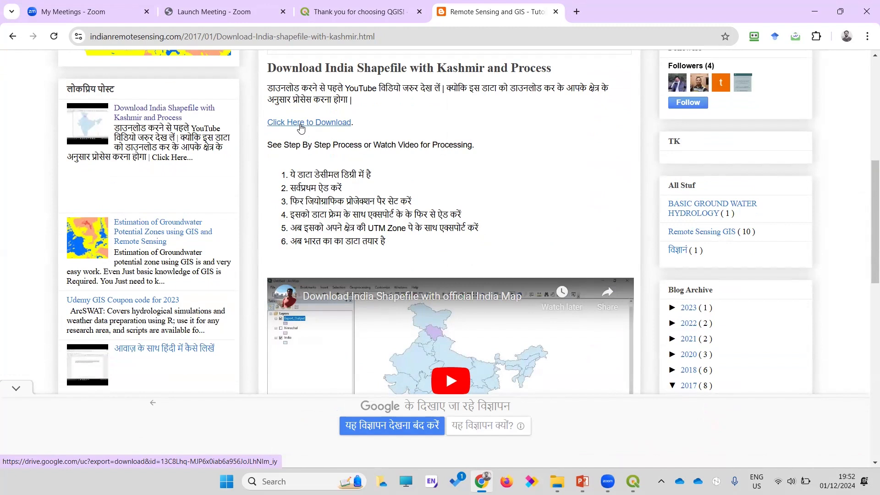
left_click(301, 127)
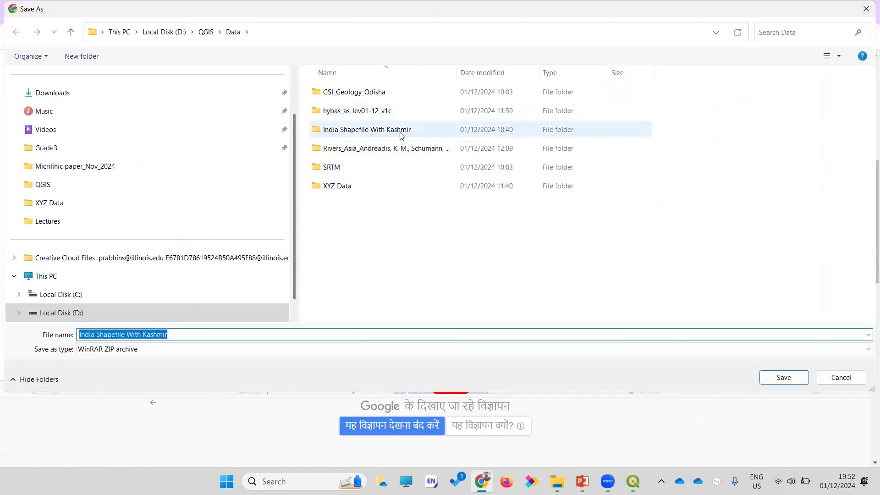
left_click(844, 378)
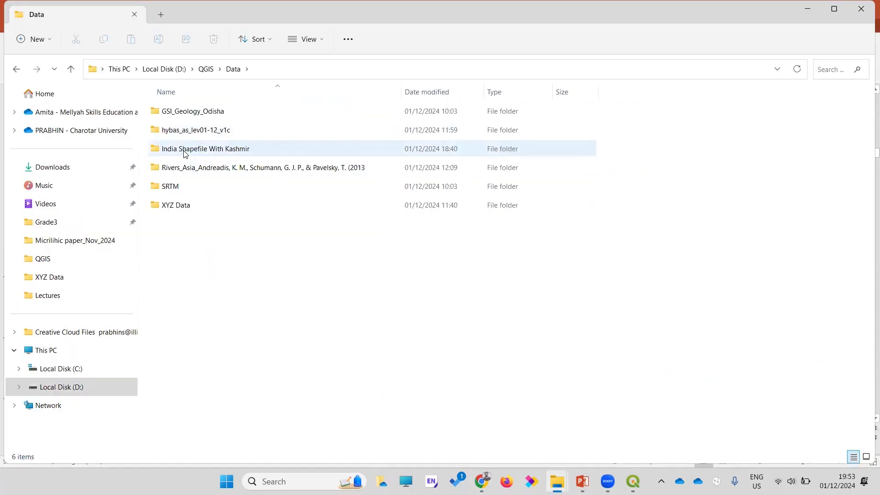
Step: Examine the DBF, SHP and SHX files inside the India Shapefile With Kashmir folder in File Explorer
double_click(185, 151)
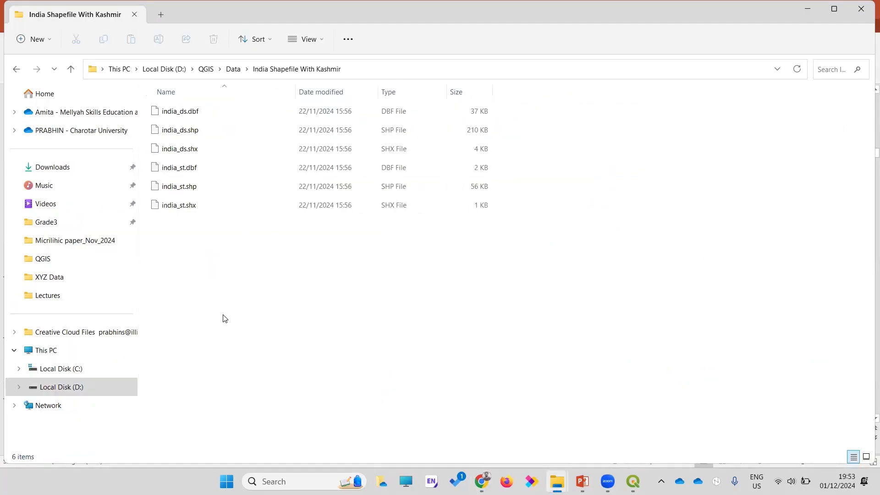
left_click_drag(190, 224, 190, 105)
left_click(190, 108)
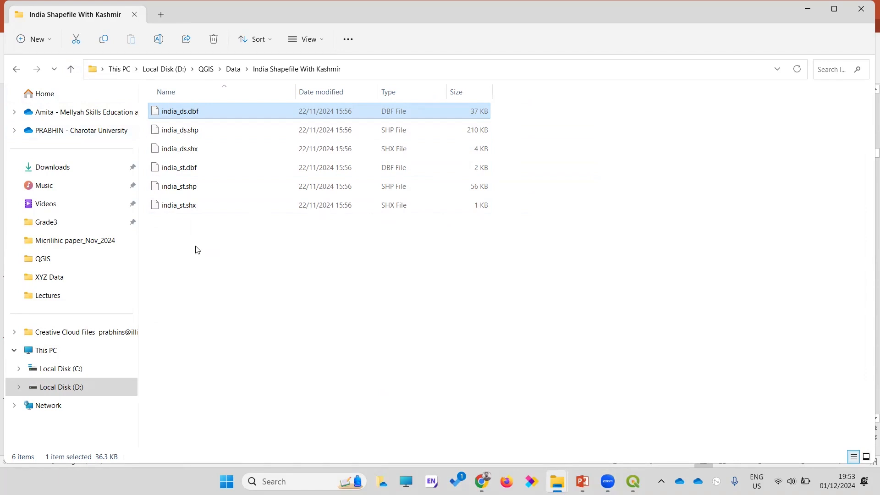
Step: Look through the Paleoschool and QGIS folders on drive D and put File Explorer away
left_click(70, 69)
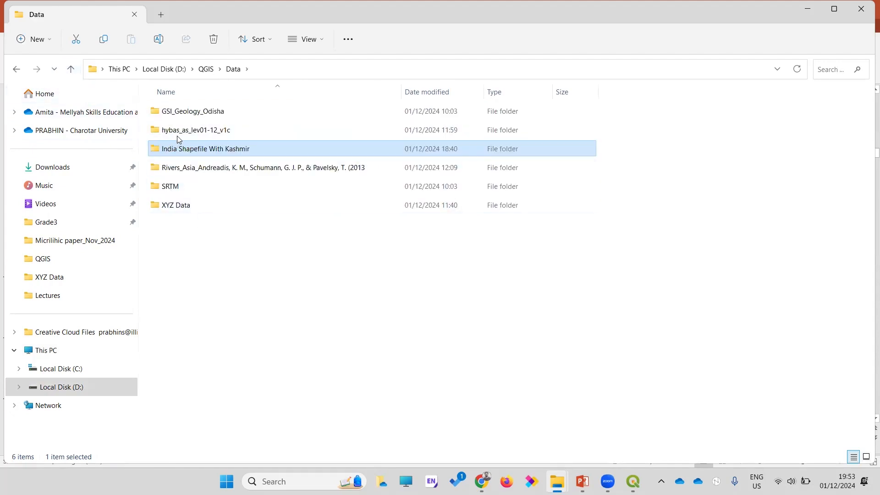
left_click(70, 69)
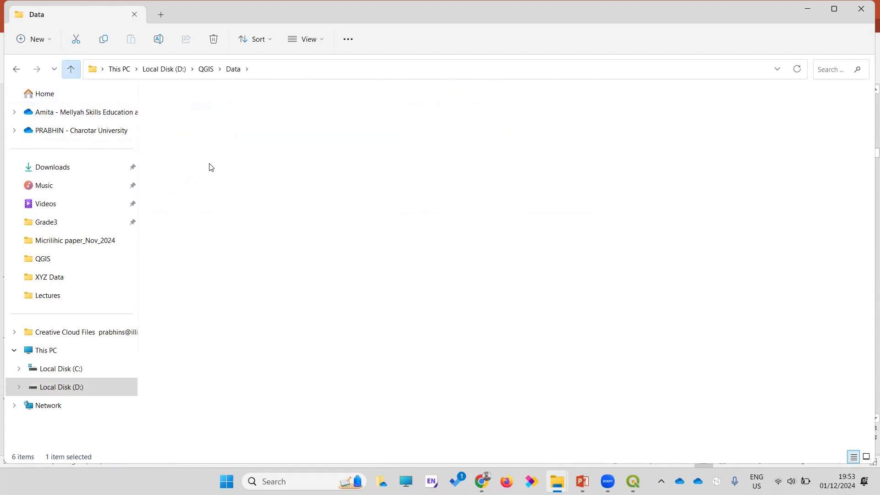
left_click(70, 69)
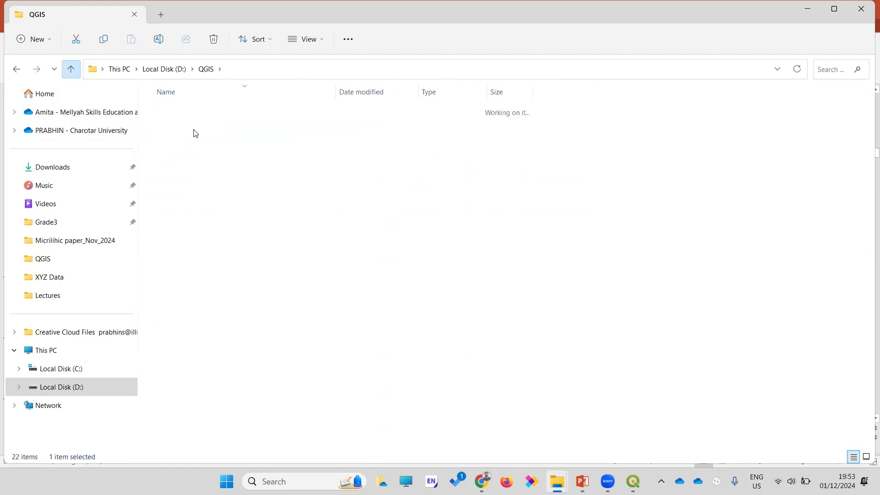
double_click(180, 132)
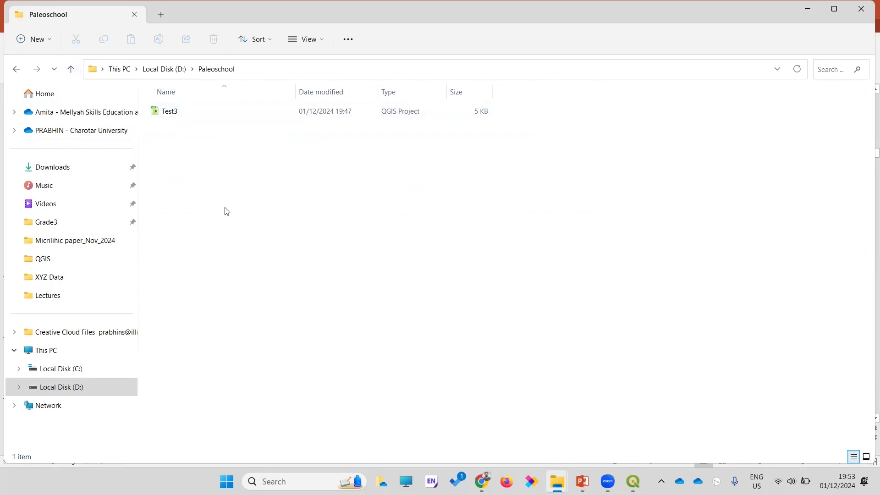
left_click(71, 69)
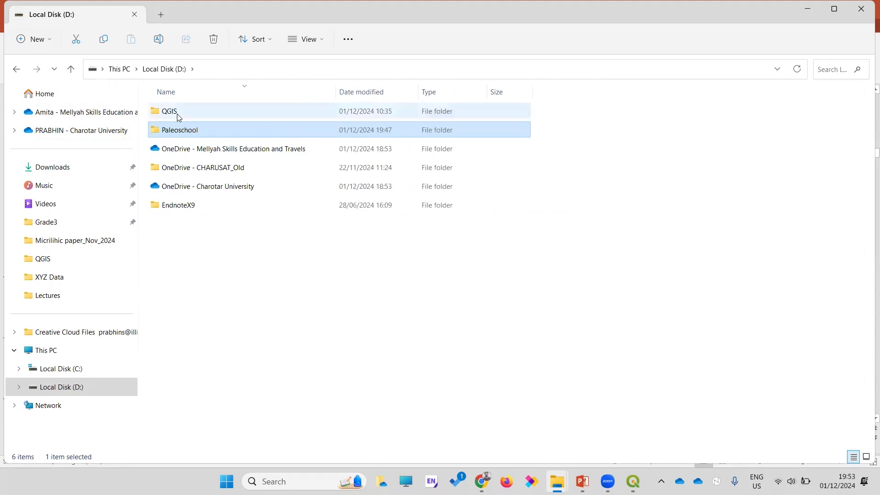
double_click(177, 112)
double_click(172, 111)
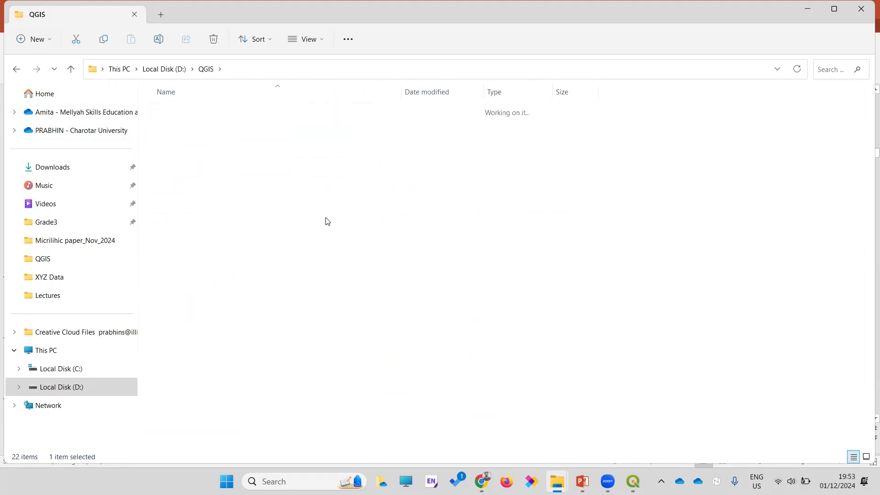
left_click(808, 8)
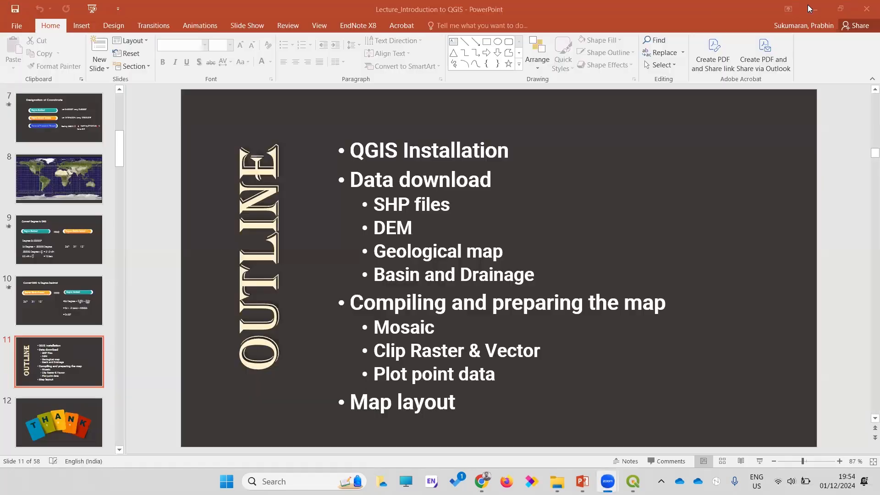
Step: Switch back to QGIS, close the Layers panel and shift the map slightly around India
left_click(633, 481)
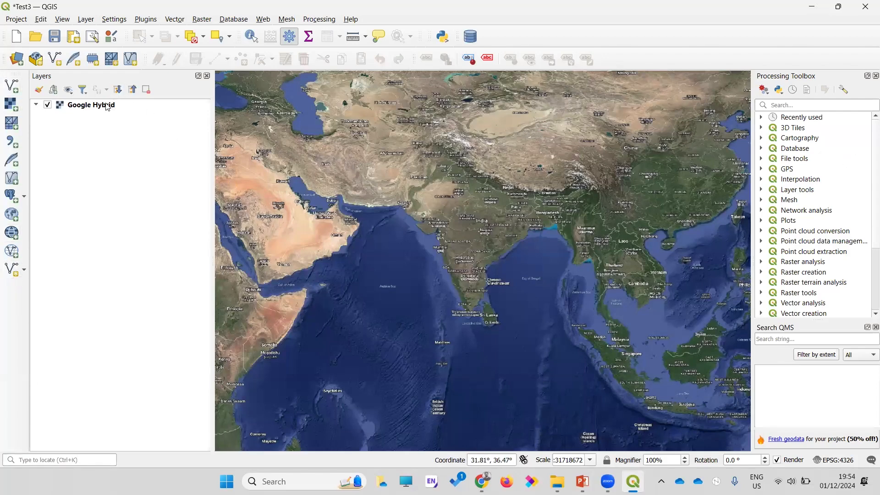
left_click(207, 75)
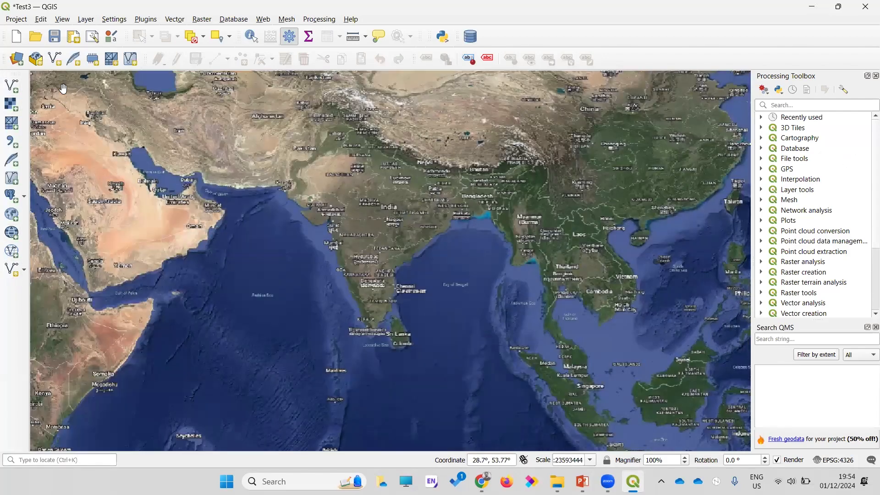
left_click_drag(303, 205, 307, 202)
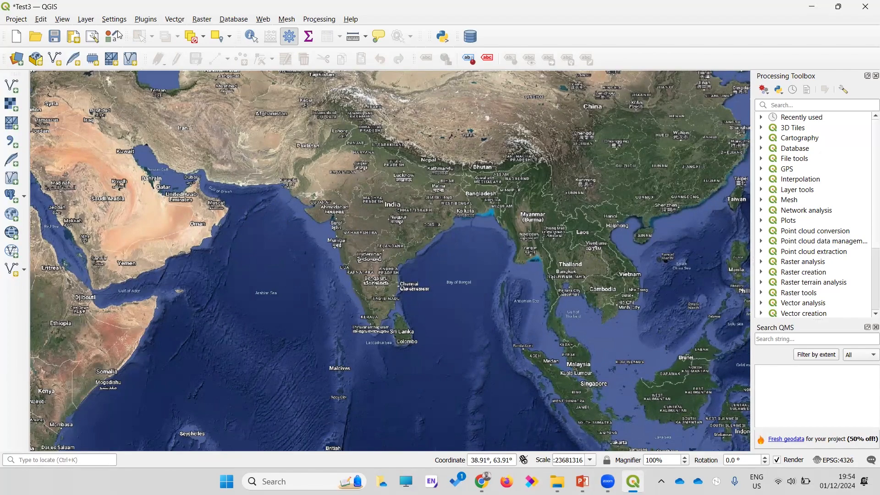
Step: Show the Browser panel and make it narrower to leave more room for the map
left_click(61, 20)
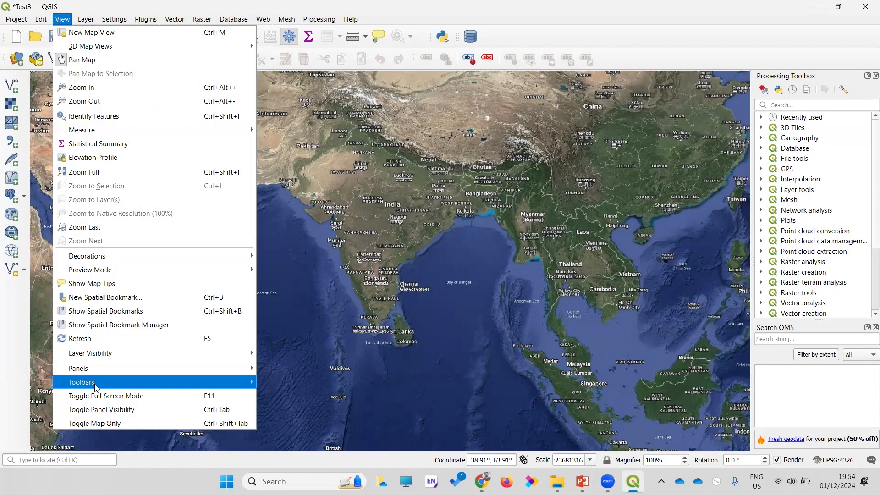
mouse_move(94, 373)
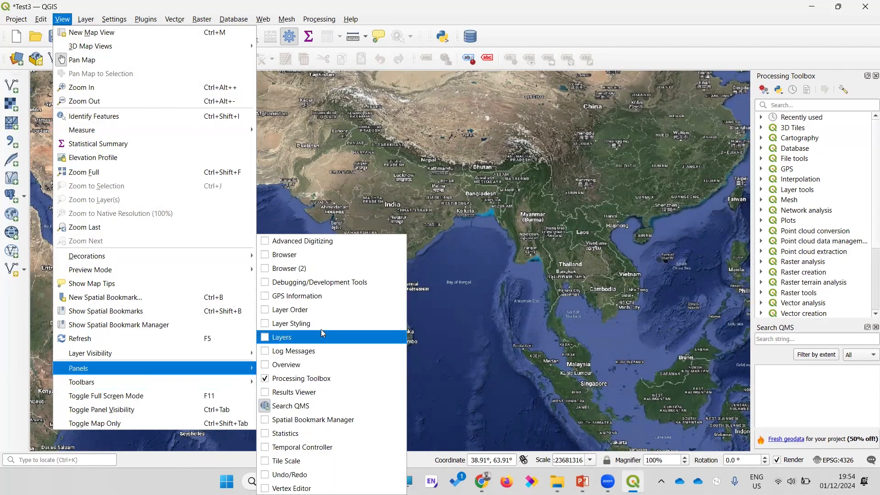
left_click(266, 255)
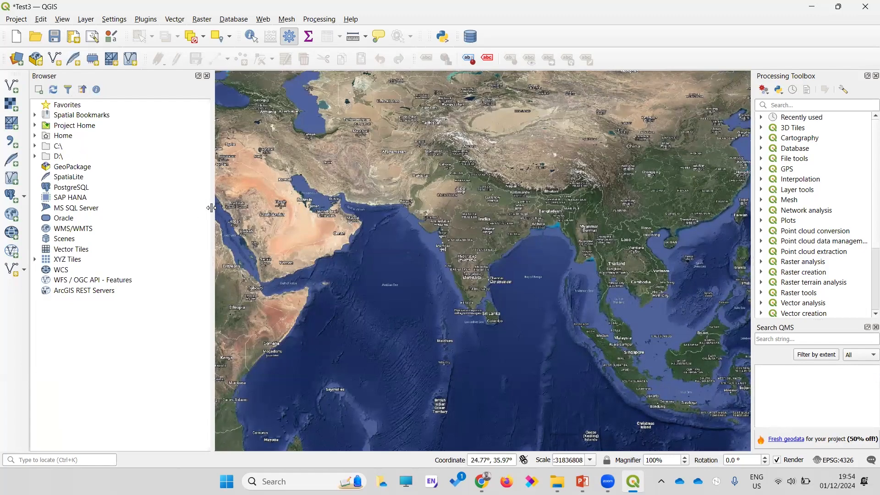
left_click_drag(179, 209, 151, 211)
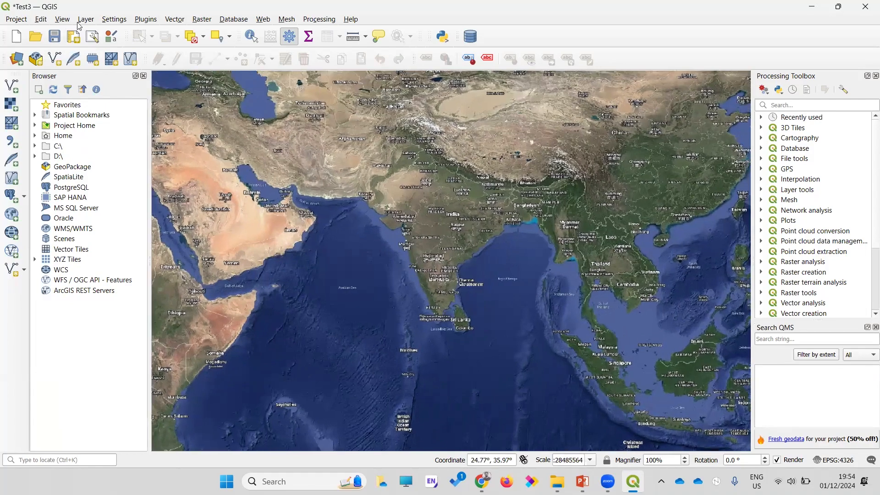
Step: Show the Layers panel together with the Browser panel and check which panels are enabled
left_click(61, 19)
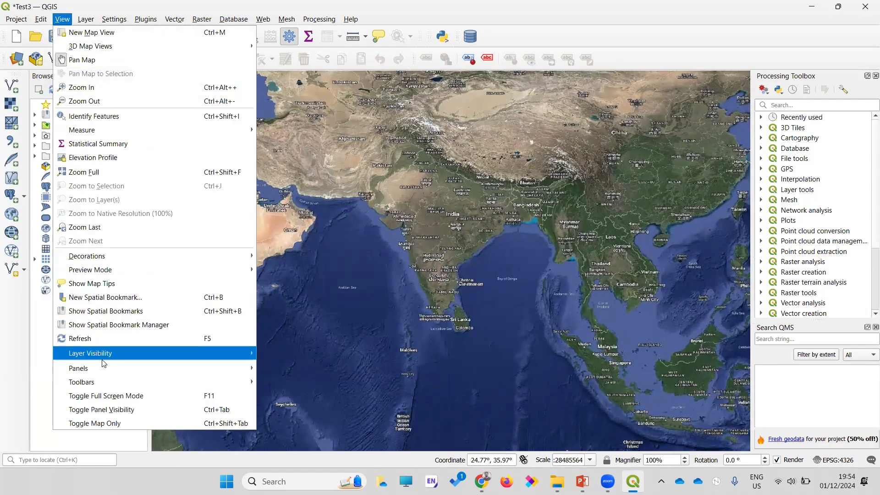
mouse_move(103, 373)
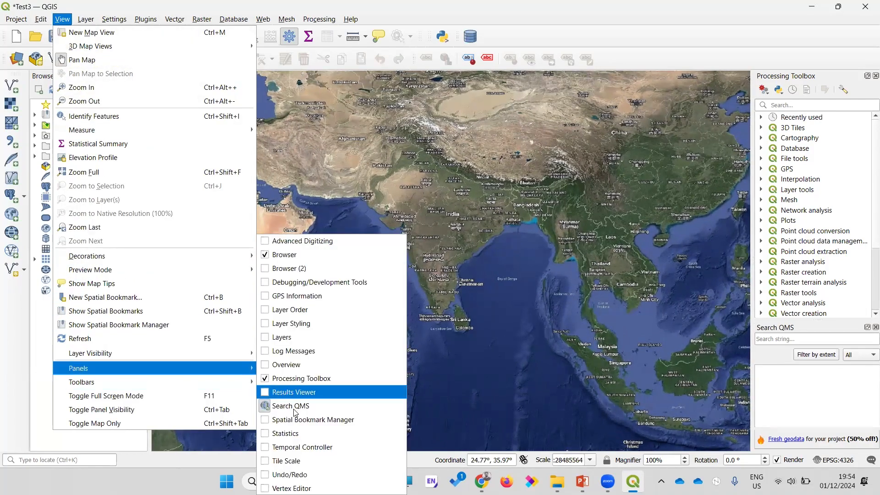
left_click(290, 341)
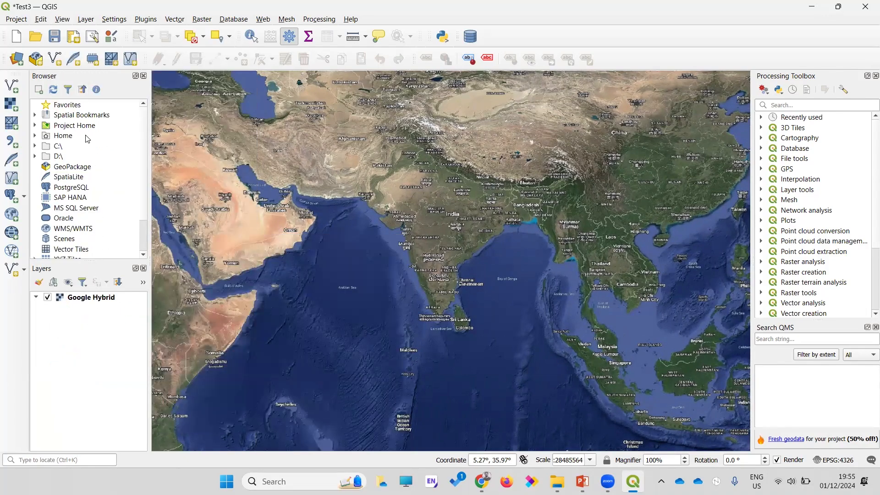
left_click(64, 20)
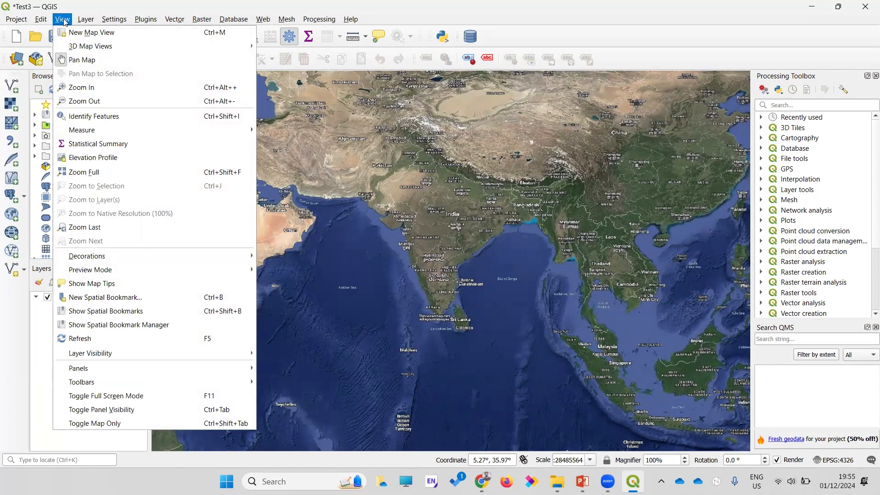
mouse_move(105, 372)
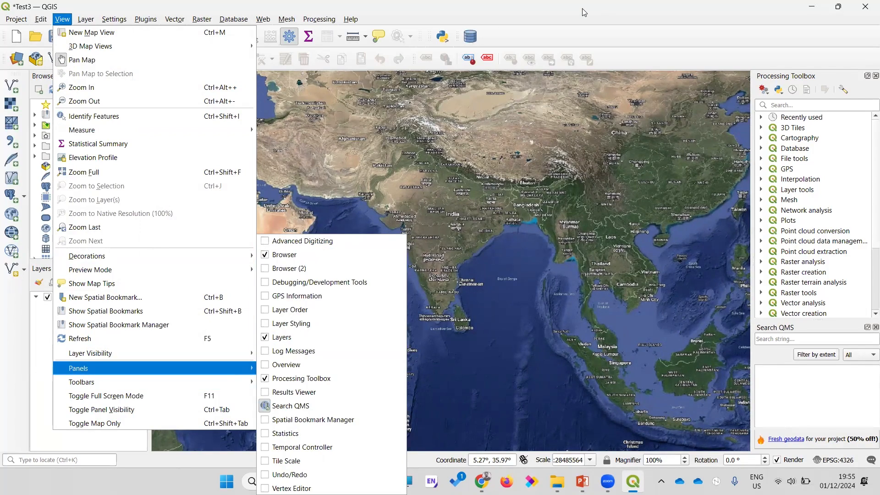
Step: Check the path of the Data folder in File Explorer, D:\QGIS\Data, and return to QGIS
left_click(628, 6)
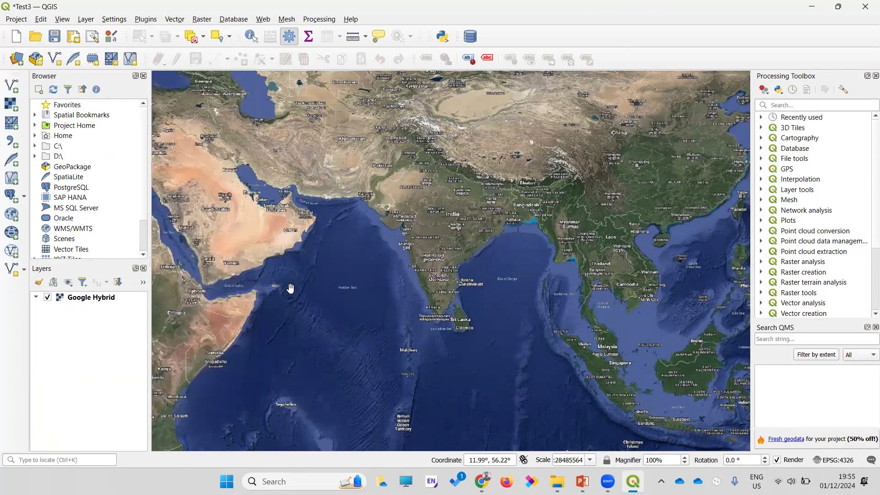
scroll(457, 234, "down", 1)
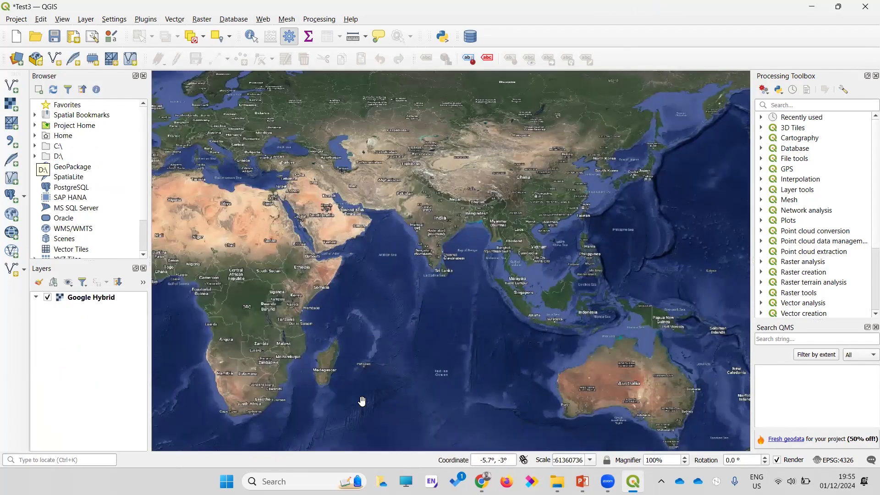
mouse_move(557, 482)
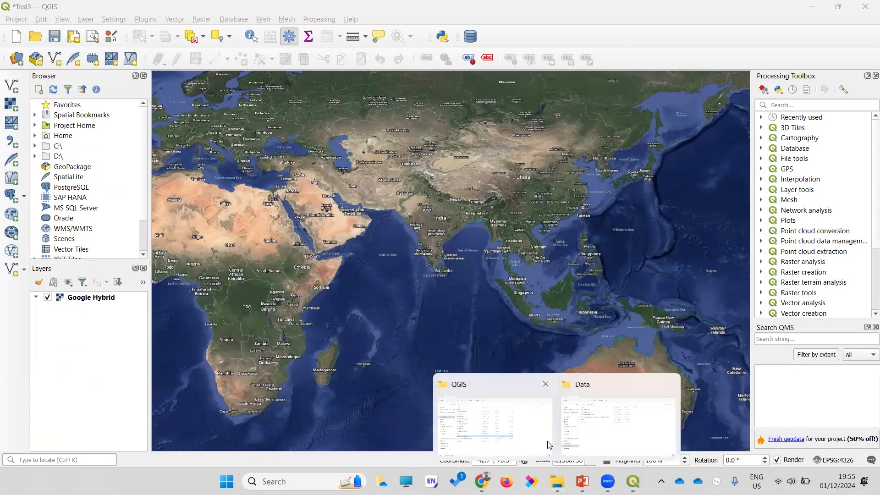
left_click(619, 443)
left_click(278, 74)
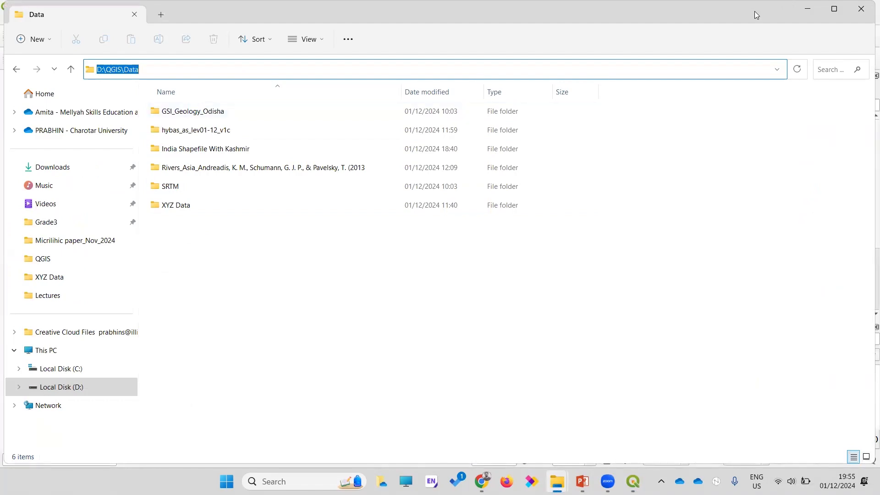
left_click(809, 9)
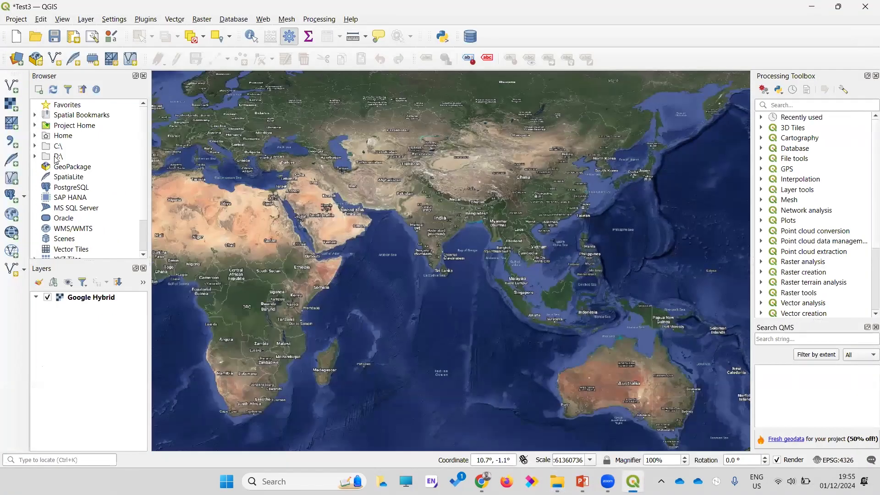
Step: Expand D:\QGIS\Data\India Shapefile With Kashmir in the Browser panel and widen the panel so the full folder names fit
left_click(35, 157)
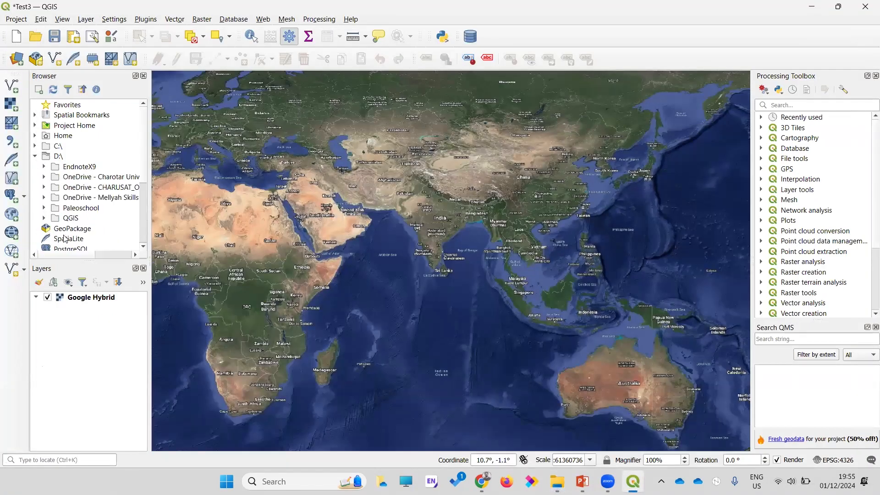
left_click(44, 218)
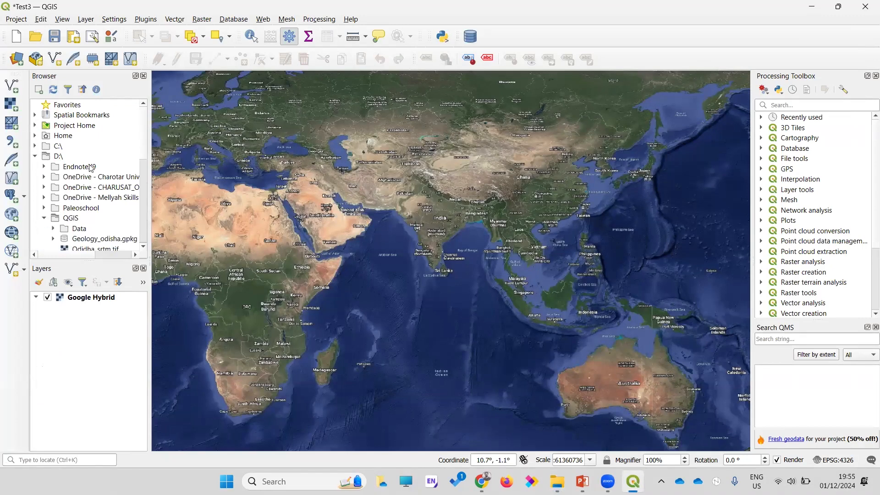
scroll(82, 194, "down", 1)
left_click(55, 200)
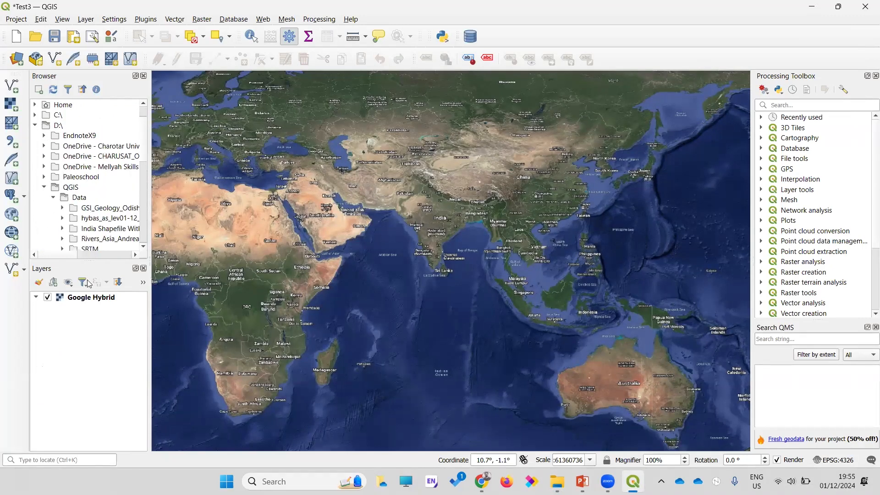
scroll(86, 179, "down", 2)
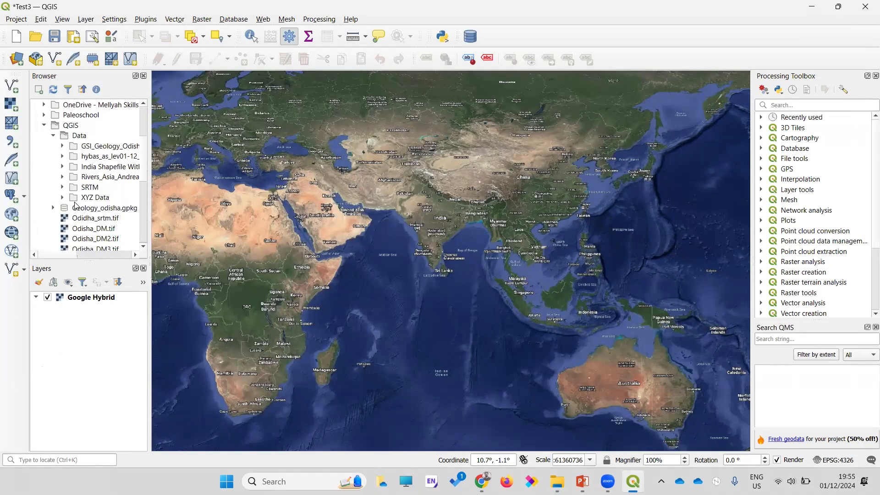
left_click(63, 167)
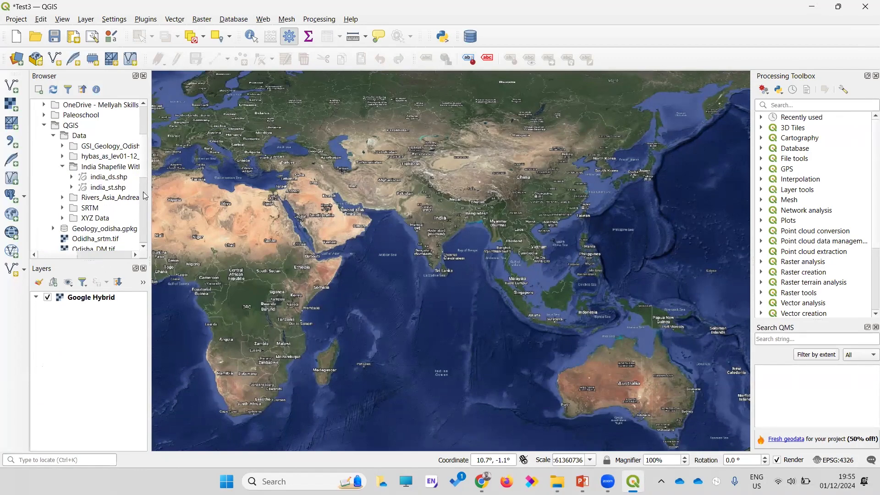
left_click_drag(150, 171, 228, 170)
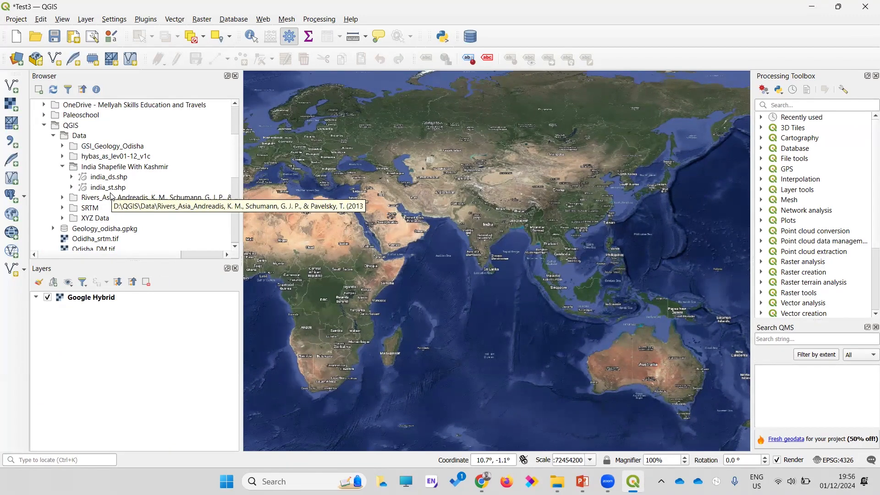
Step: Add india_ds.shp from the Browser to the map and bring India into close view
left_click(107, 180)
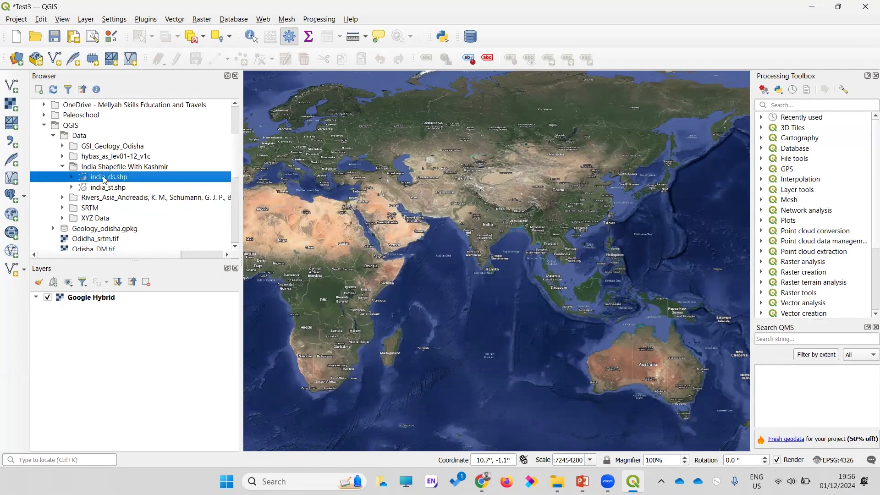
mouse_move(105, 180)
left_mouse_down()
mouse_move(243, 183)
mouse_move(468, 252)
left_mouse_up()
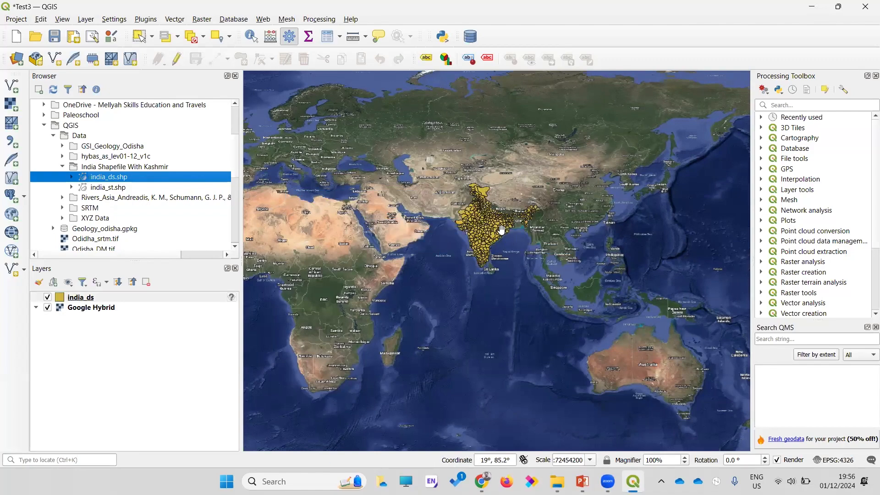
scroll(505, 234, "up", 2)
left_click_drag(460, 252, 504, 256)
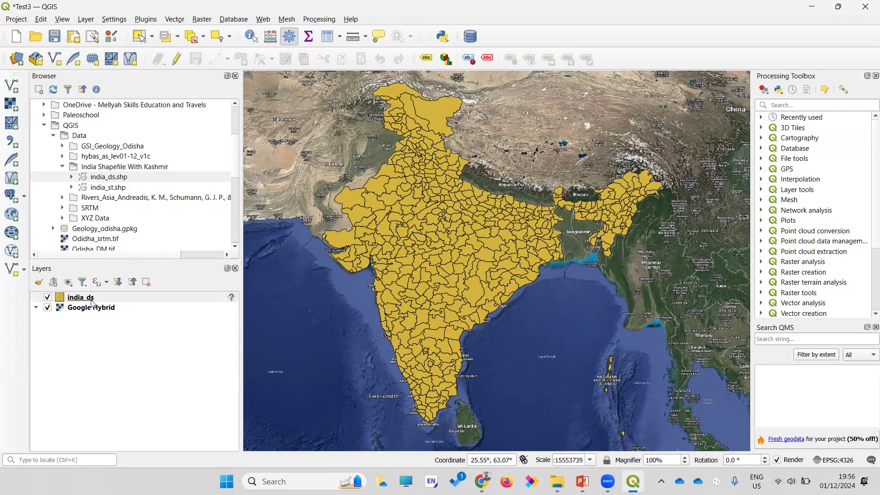
Step: Add india_st.shp from the India Shapefile With Kashmir folder to the map
left_click(101, 188)
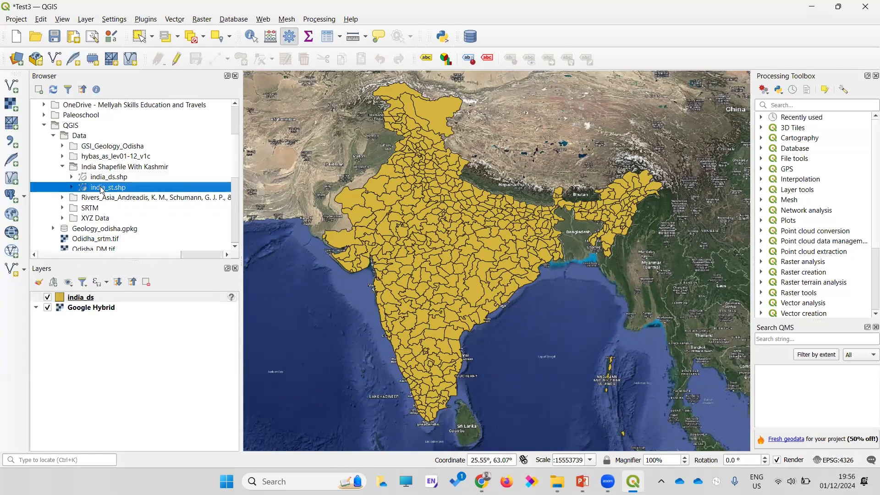
mouse_move(389, 216)
left_mouse_down()
mouse_move(398, 211)
mouse_move(381, 204)
left_mouse_up()
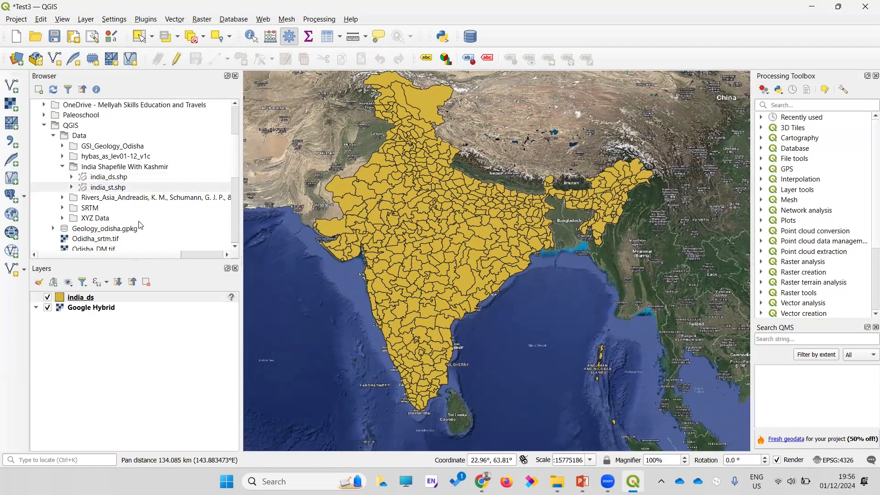
left_click_drag(104, 191, 396, 240)
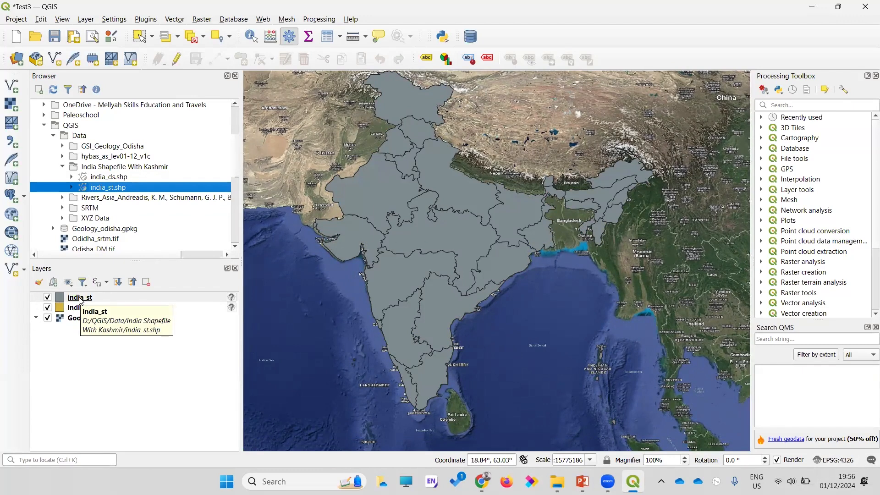
Step: Toggle the india_st, india_ds and Google Hybrid layers off and on to compare what each one displays
left_click(47, 298)
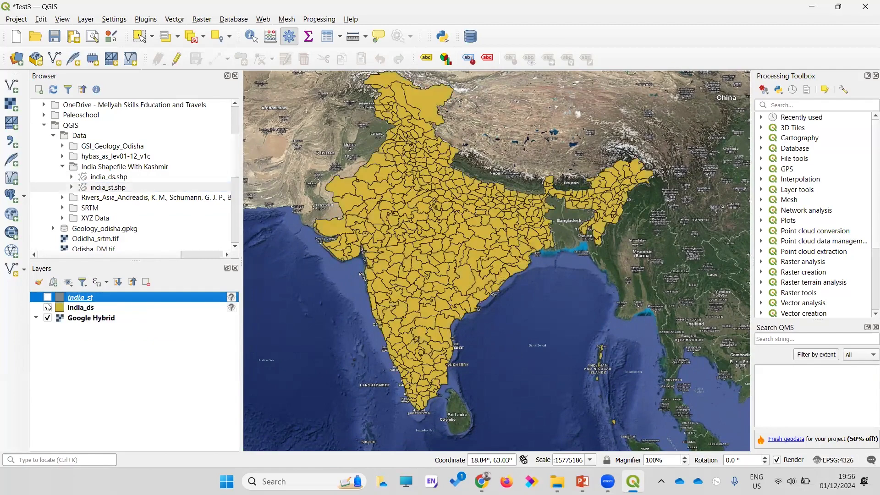
left_click(48, 298)
left_click(48, 309)
left_click(48, 319)
left_click(48, 318)
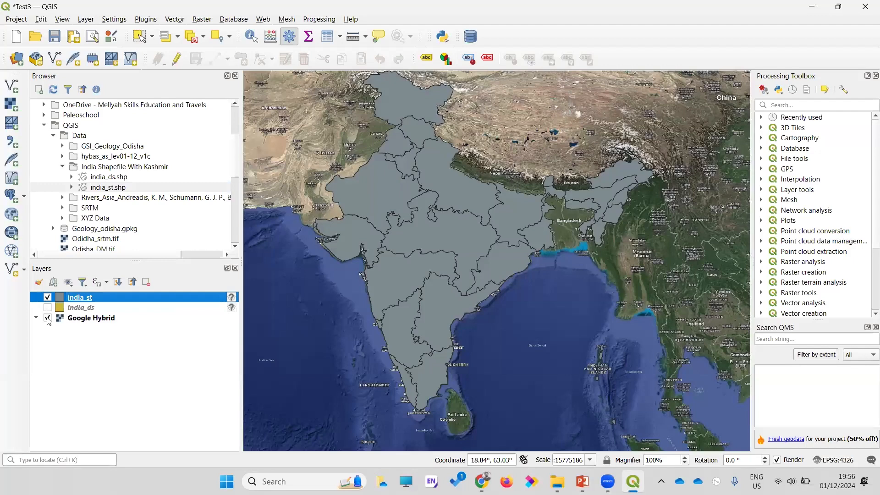
left_click(48, 308)
Step: Move Google Hybrid above india_ds in the layer order and place india_st on top of both
left_click(82, 324)
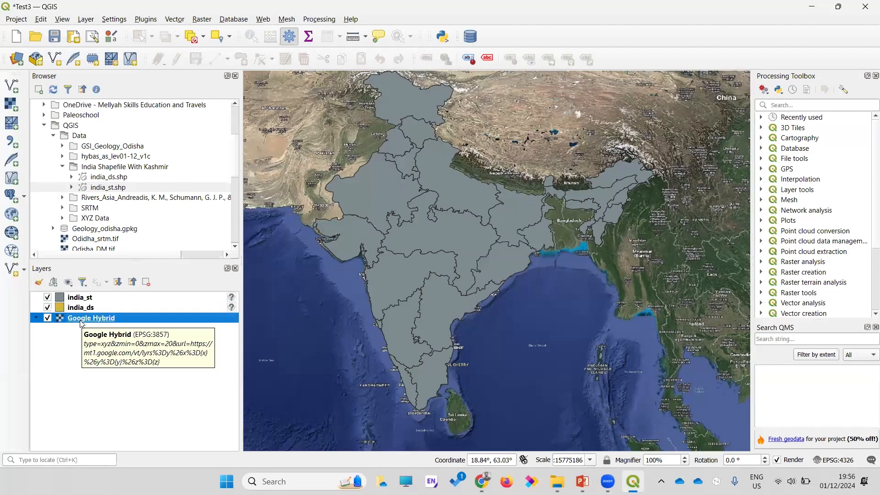
left_click_drag(82, 323, 81, 297)
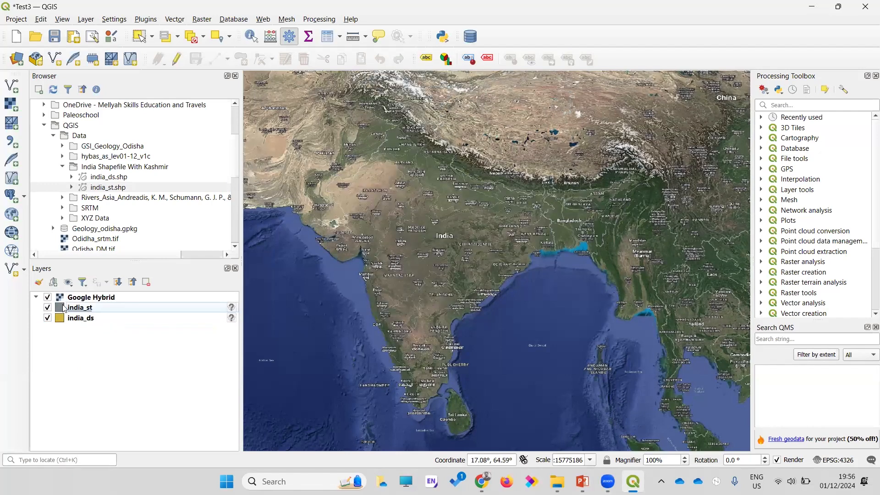
left_click(49, 298)
left_click(48, 297)
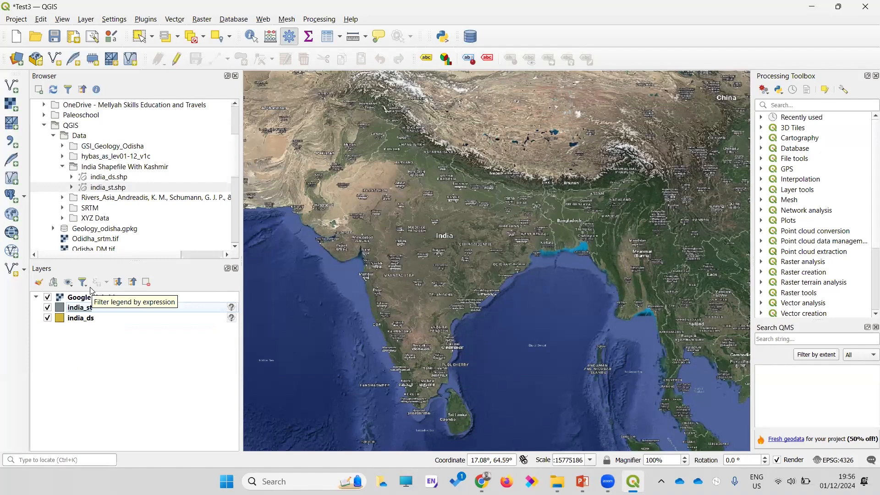
mouse_move(72, 312)
left_mouse_down()
mouse_move(74, 302)
mouse_move(89, 310)
left_mouse_up()
left_click(85, 299)
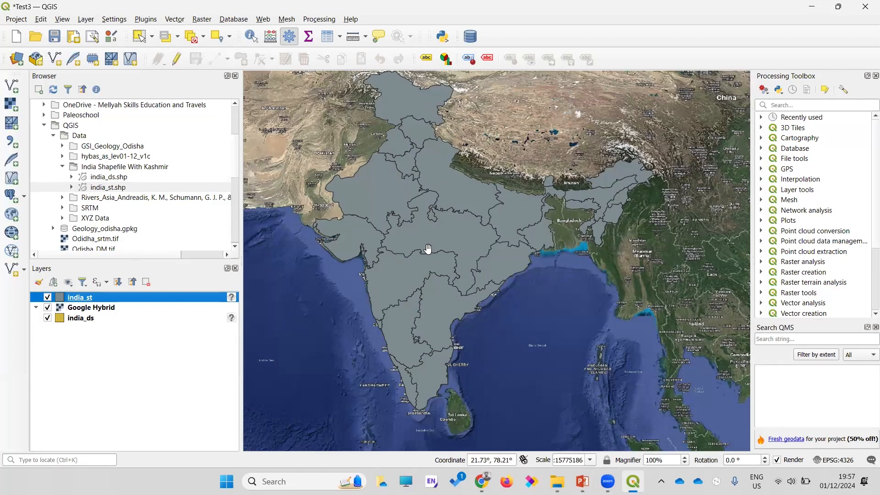
Step: Change the india_st symbology from Simple Fill to Outline: Simple Line and apply it
double_click(83, 298)
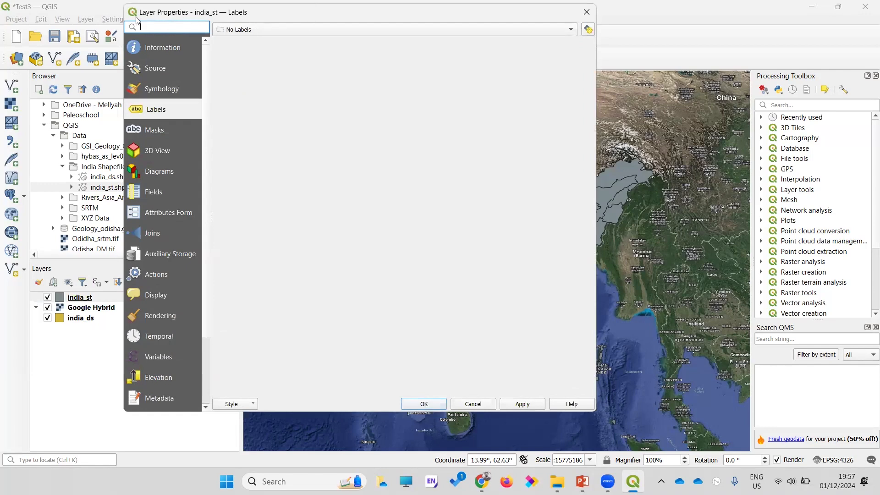
left_click(161, 91)
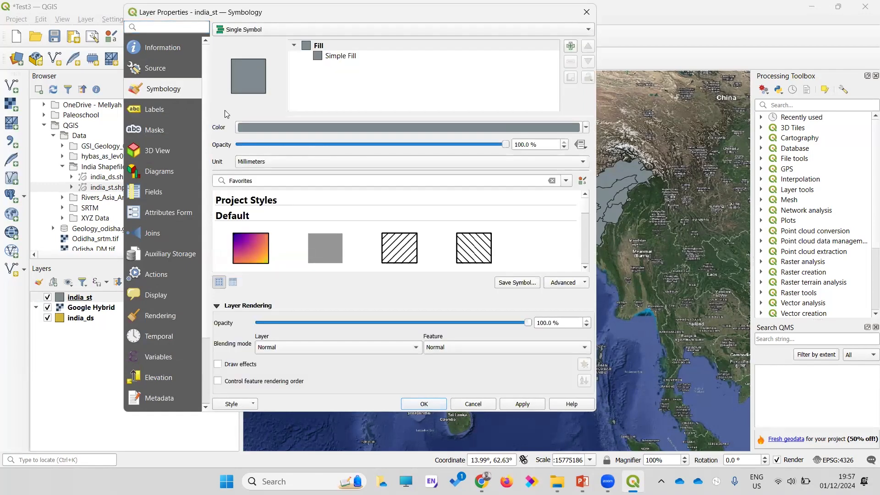
left_click(348, 56)
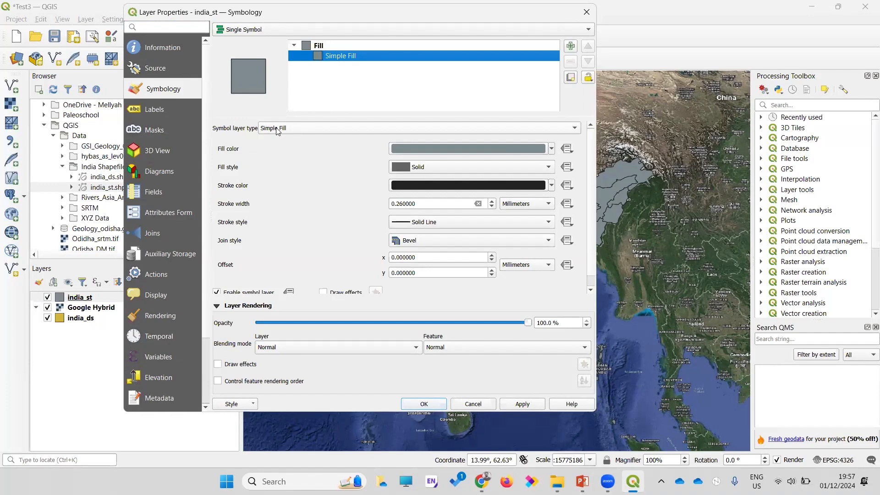
left_click(302, 129)
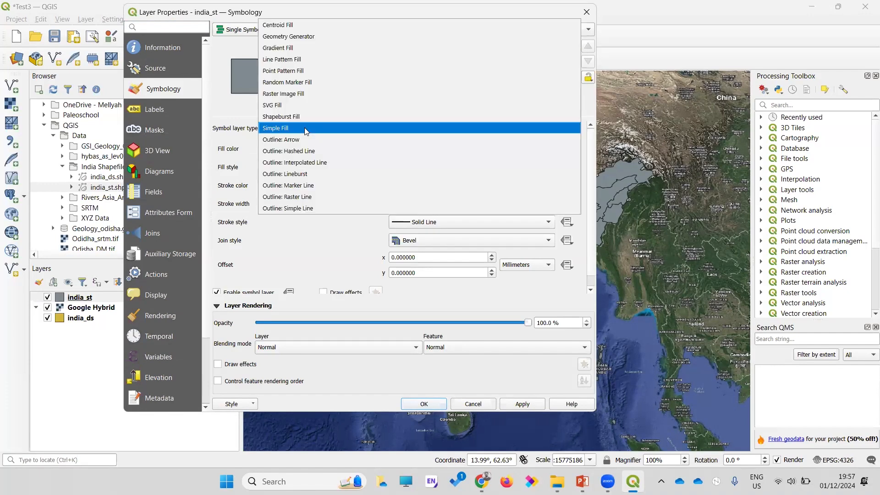
left_click(301, 209)
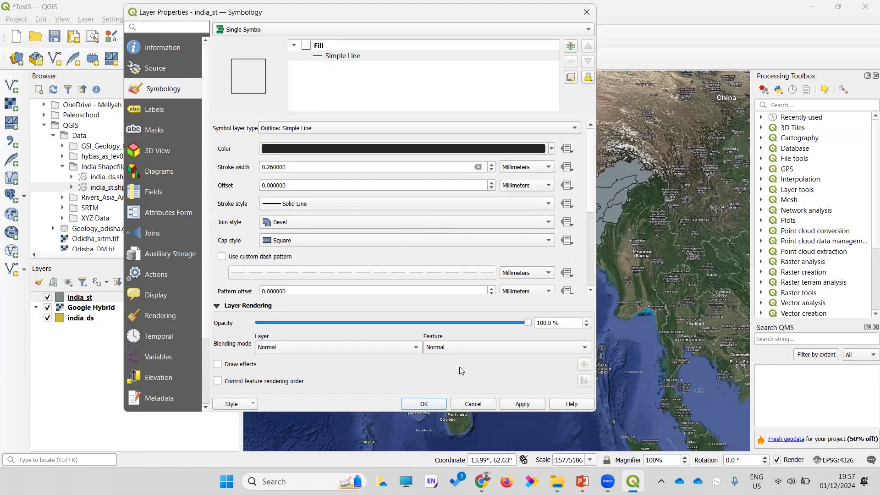
left_click(532, 406)
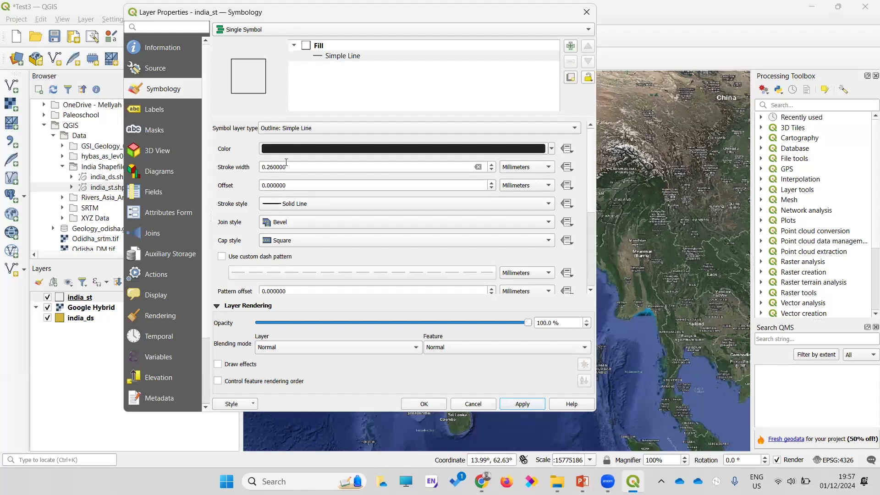
Step: Set the india_st outline color to white, apply it, and inspect the state boundaries over the basemap
left_click(552, 149)
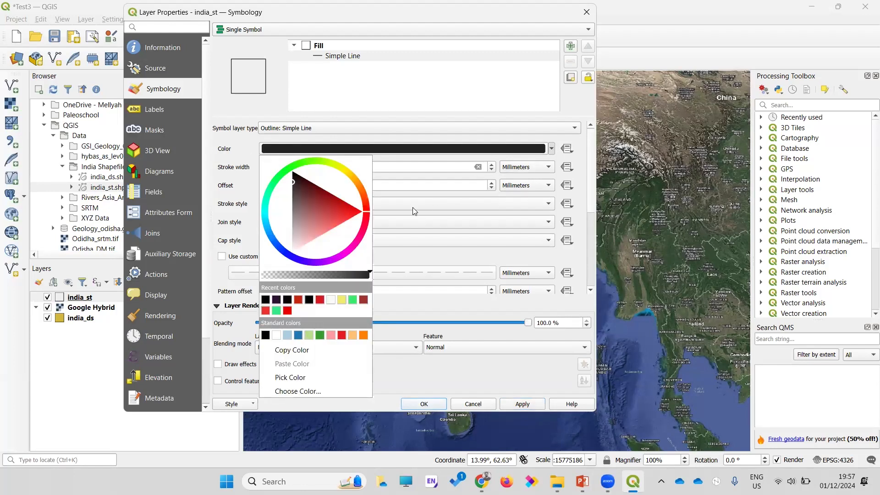
left_click(331, 301)
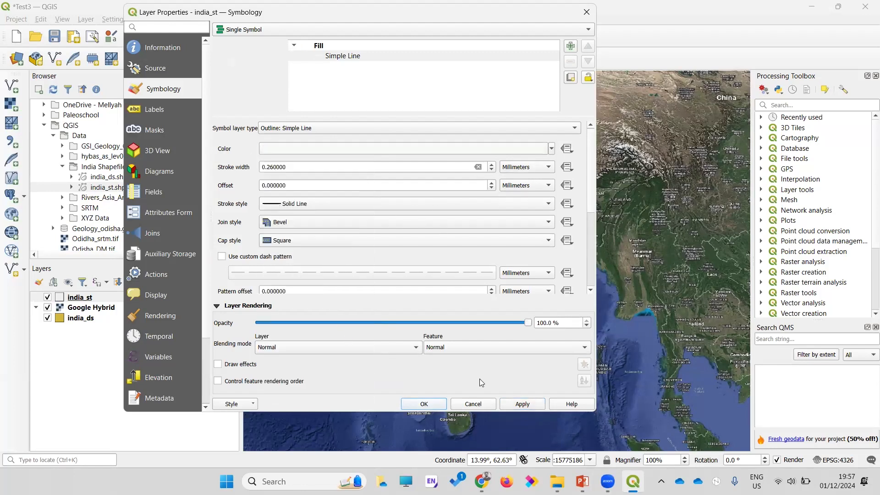
left_click(523, 405)
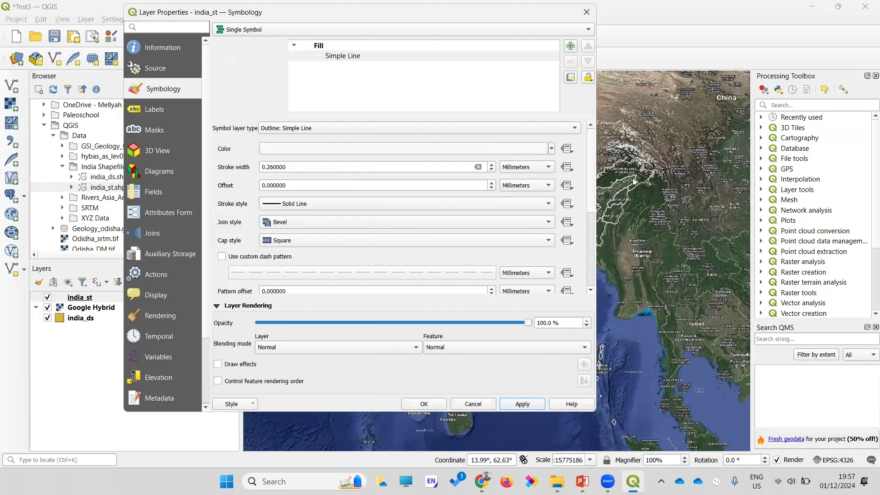
left_click(423, 404)
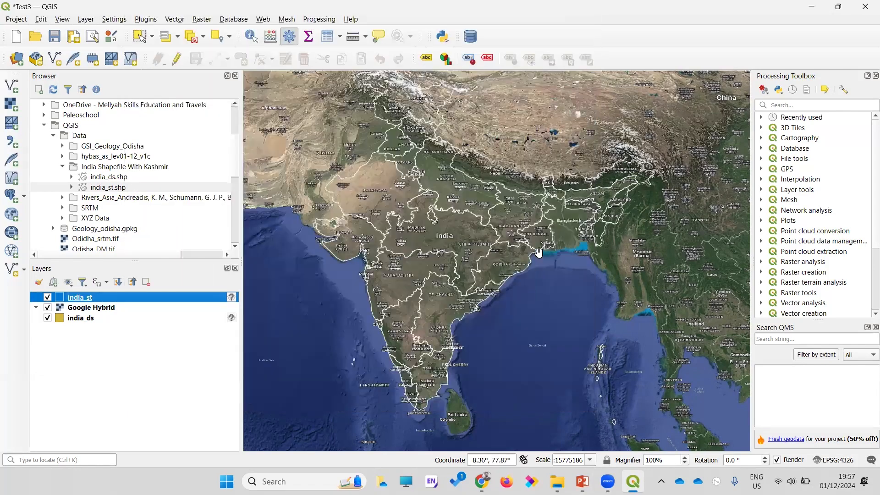
left_click_drag(429, 241, 435, 225)
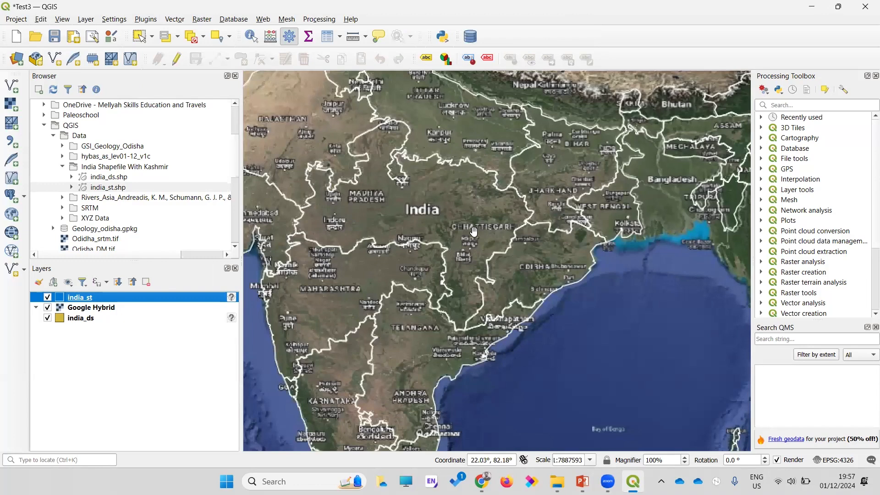
left_click_drag(481, 230, 477, 230)
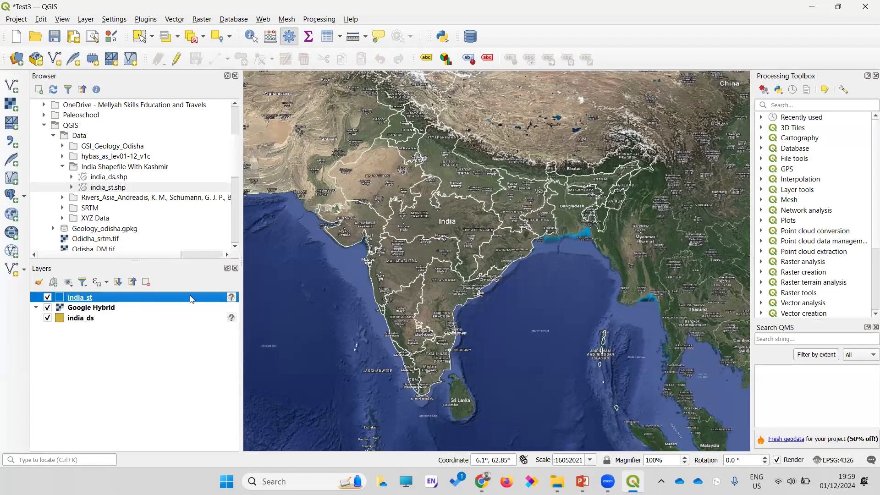
Step: Remove the india_st layer from the project after viewing its boundaries
left_click_drag(448, 200, 458, 223)
scroll(458, 222, "up", 1)
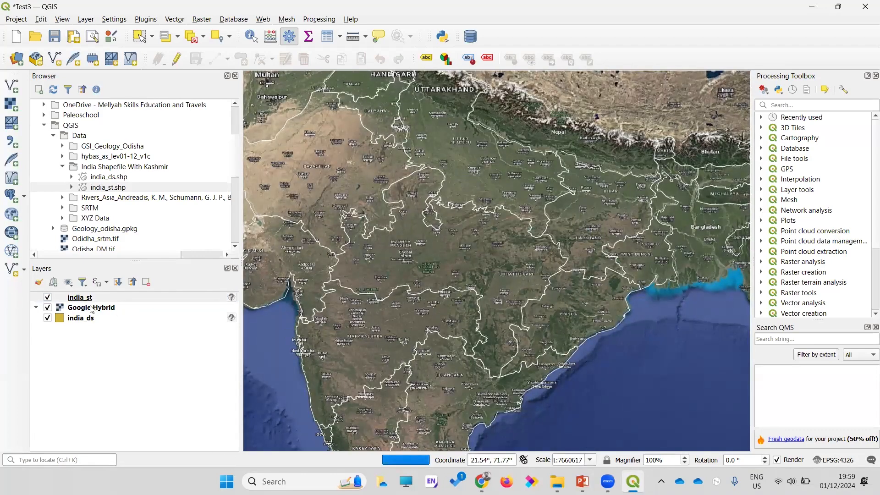
scroll(525, 242, "down", 1)
left_click(522, 244)
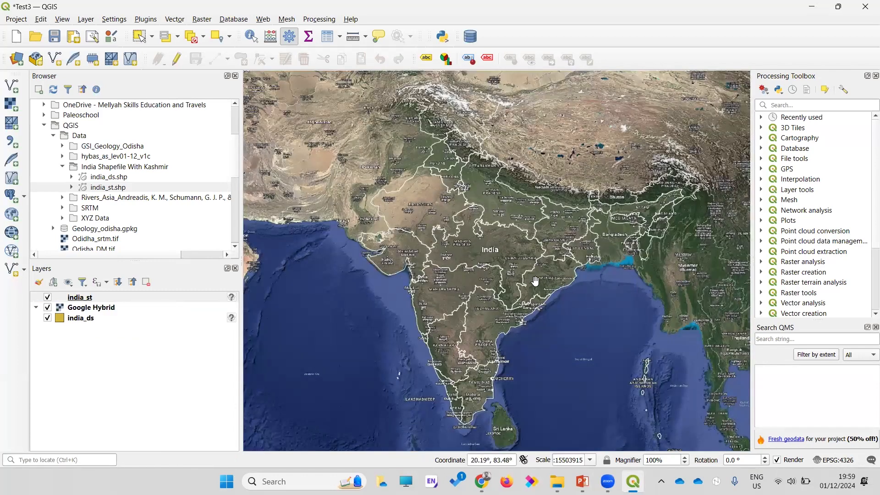
right_click(84, 299)
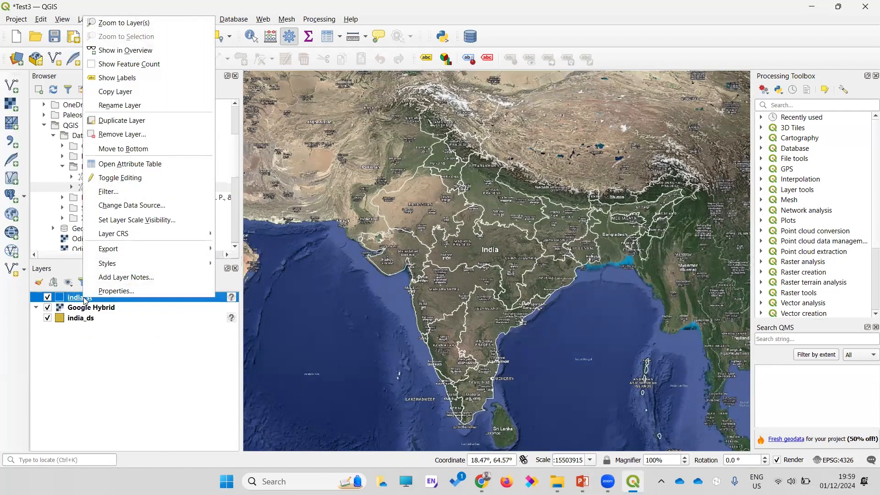
left_click(120, 134)
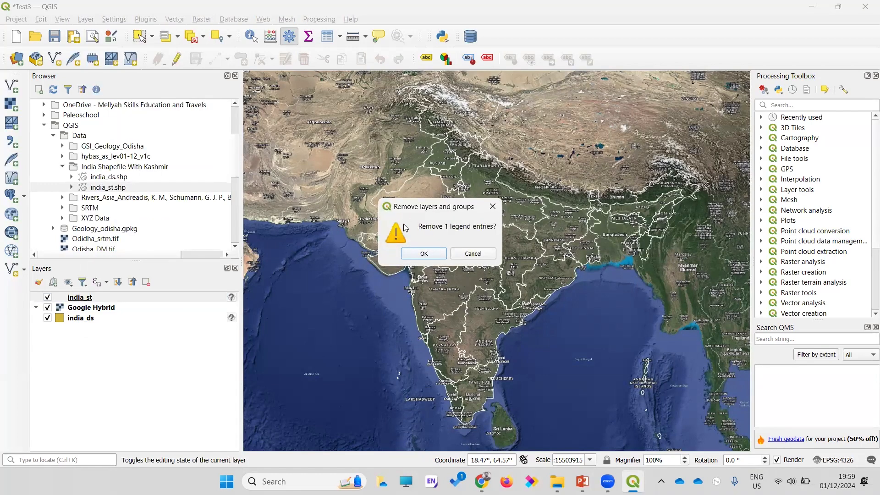
left_click(424, 254)
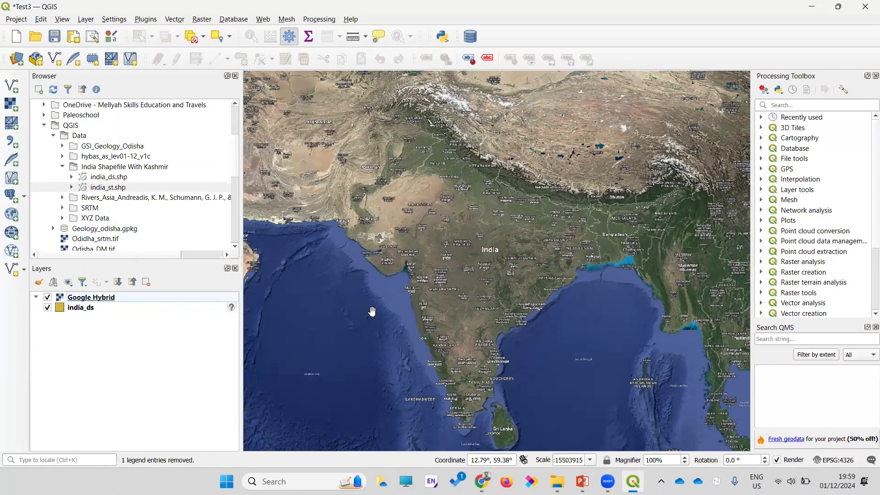
Step: Change the india_ds symbol layer type from Simple Fill to Outline: Simple Line
left_click(78, 308)
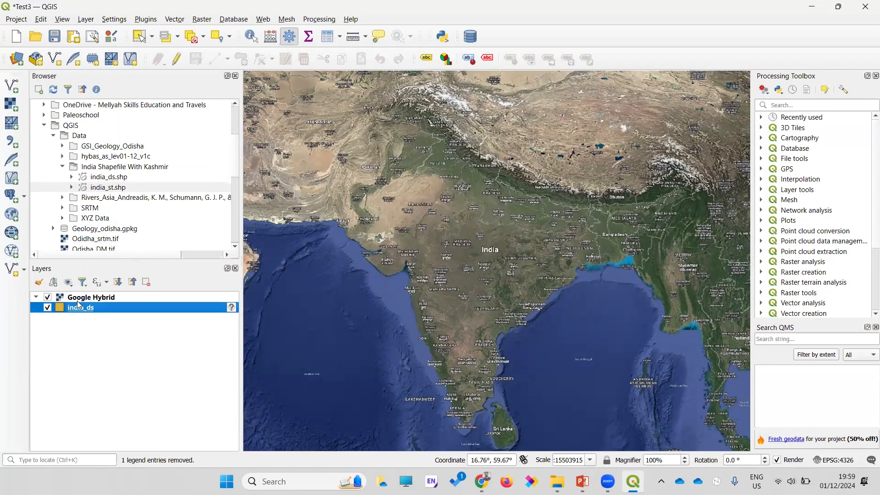
double_click(79, 308)
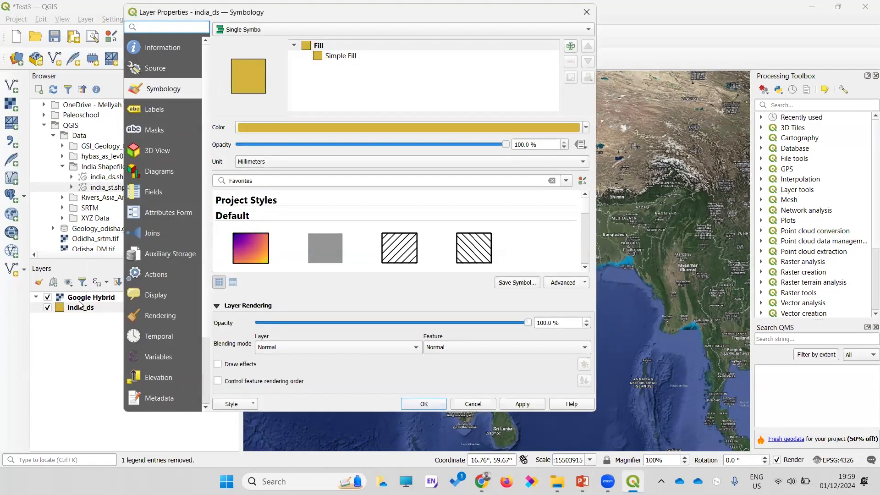
left_click(340, 55)
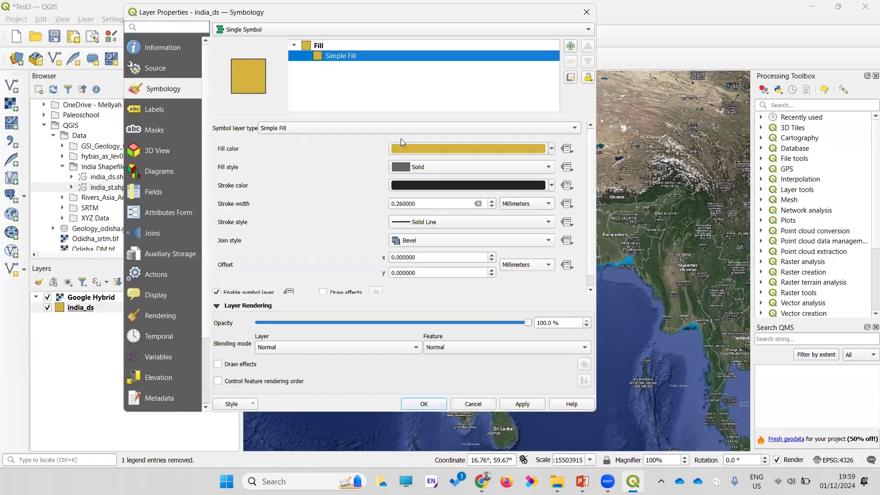
left_click(415, 126)
left_click(304, 208)
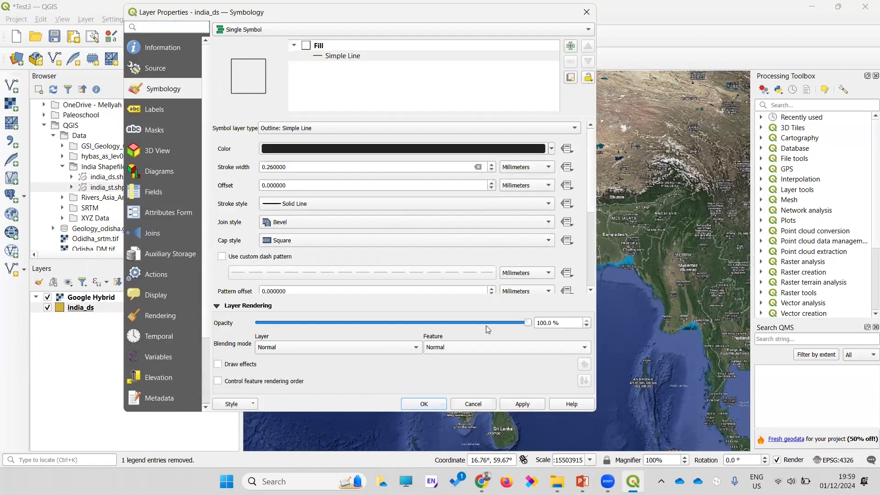
Step: Set the india_ds outline color to white and apply the symbology
left_click(401, 152)
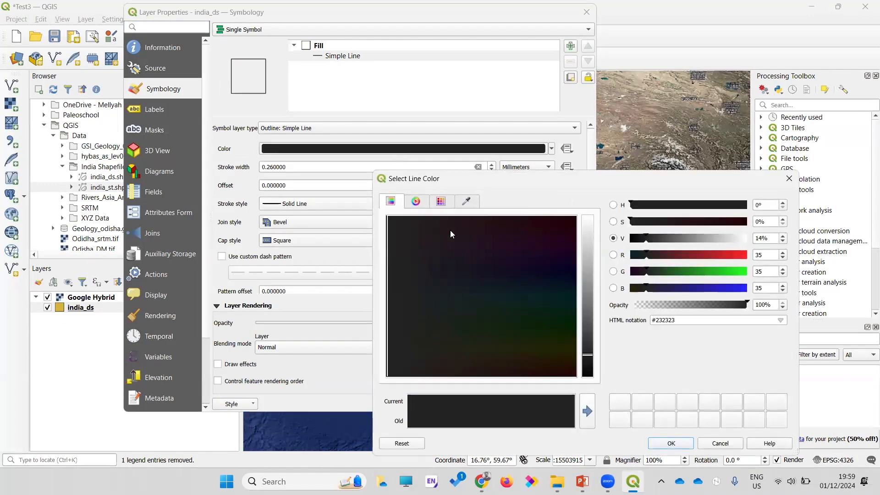
left_click(789, 179)
left_click(552, 149)
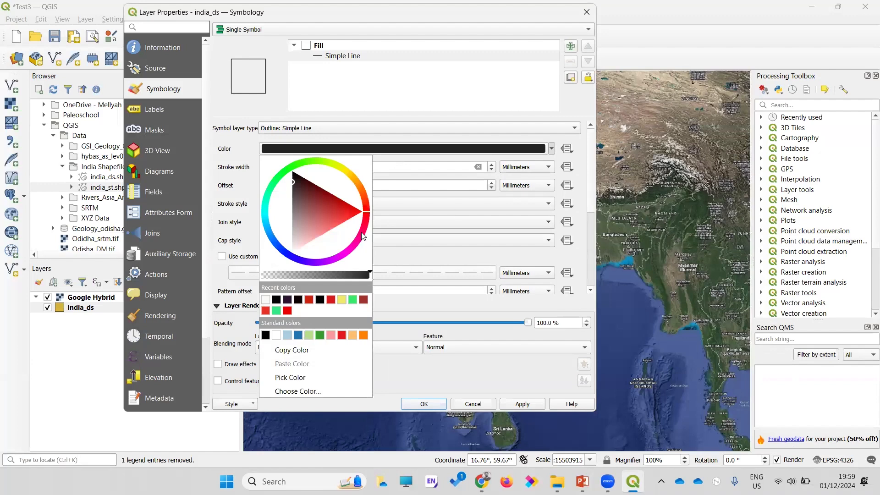
left_click(276, 335)
left_click(514, 401)
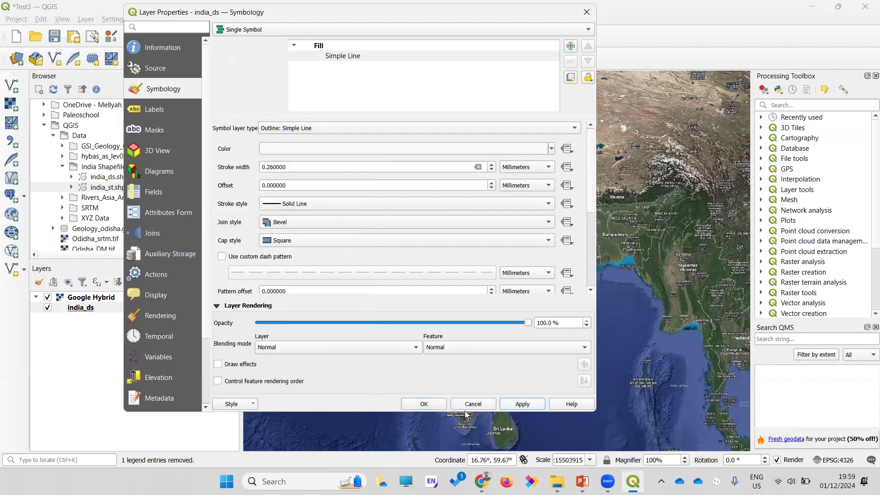
left_click(414, 406)
Step: Move india_ds above Google Hybrid in the layer order and inspect the district boundaries around Odisha
left_click_drag(87, 311, 85, 296)
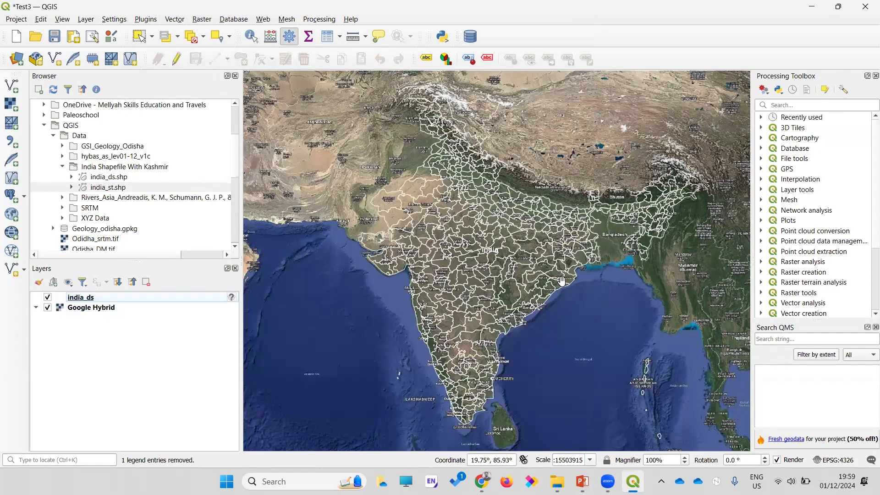
scroll(556, 259, "up", 1)
scroll(555, 254, "up", 2)
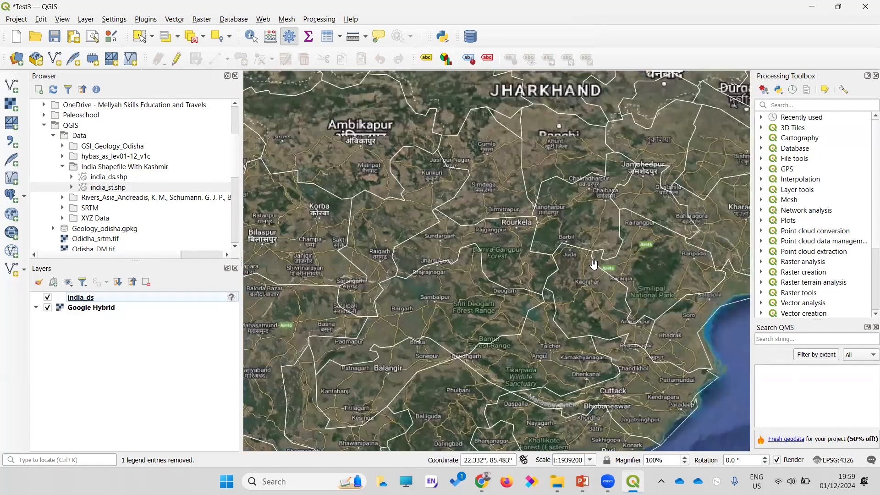
left_click_drag(588, 305, 575, 230)
scroll(475, 250, "down", 1)
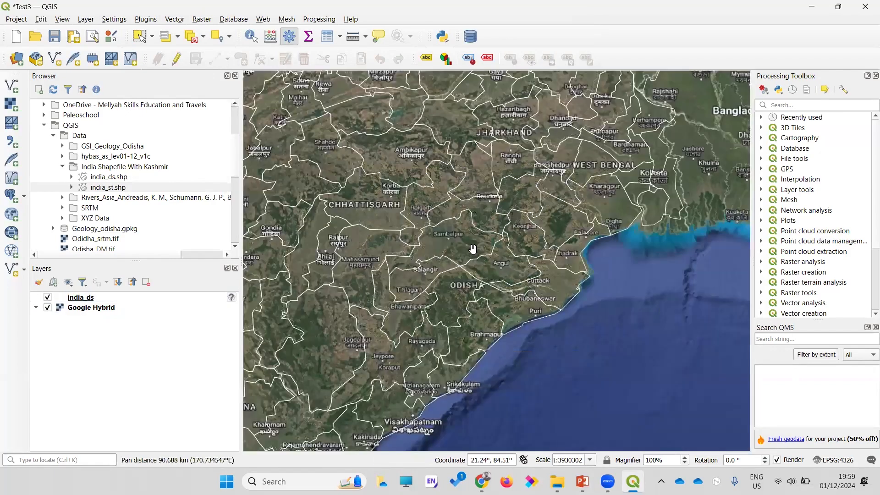
Step: Hide the Google Hybrid basemap and set the india_ds outline color to black
left_click(48, 307)
scroll(258, 353, "down", 2)
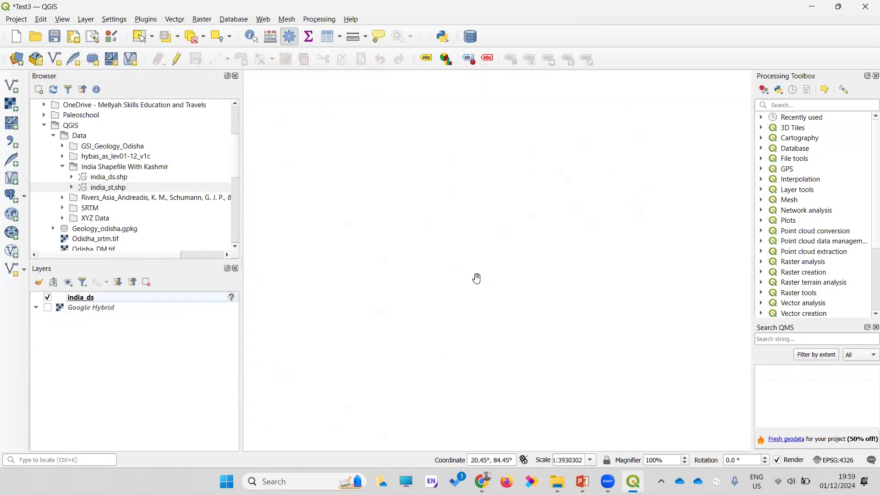
left_click(77, 301)
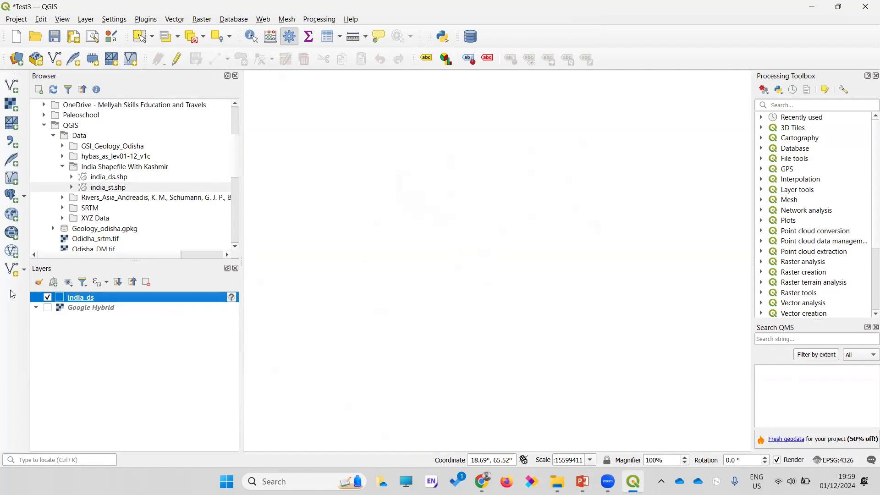
double_click(77, 298)
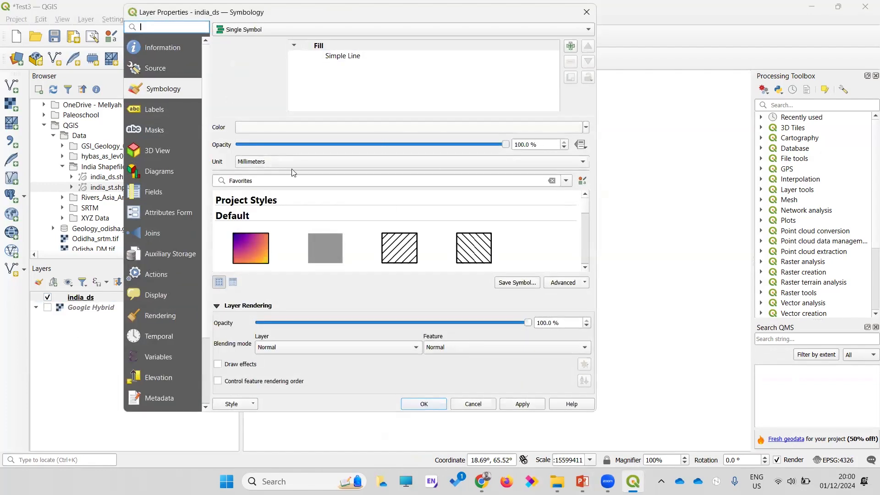
left_click(352, 59)
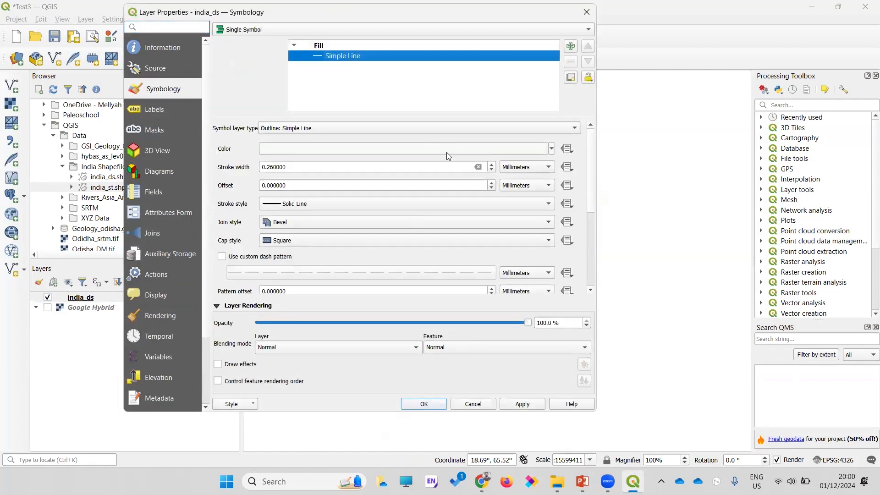
left_click(551, 149)
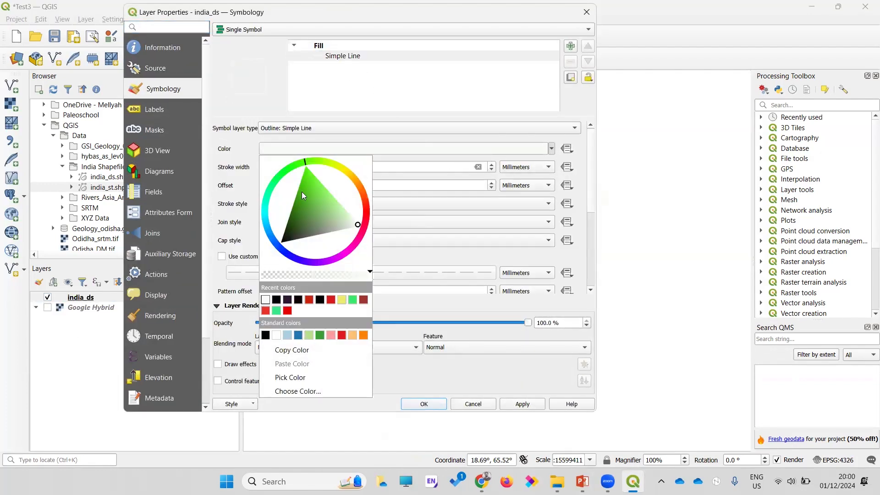
left_click(287, 301)
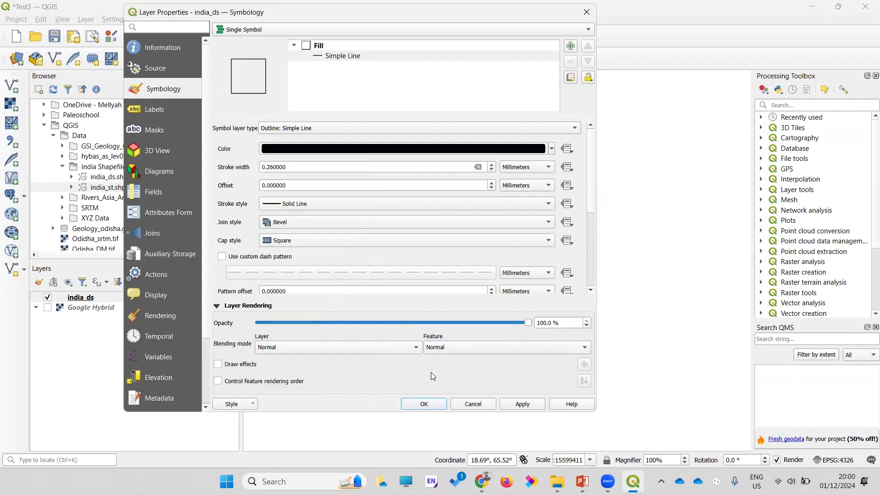
left_click(533, 408)
left_click(422, 405)
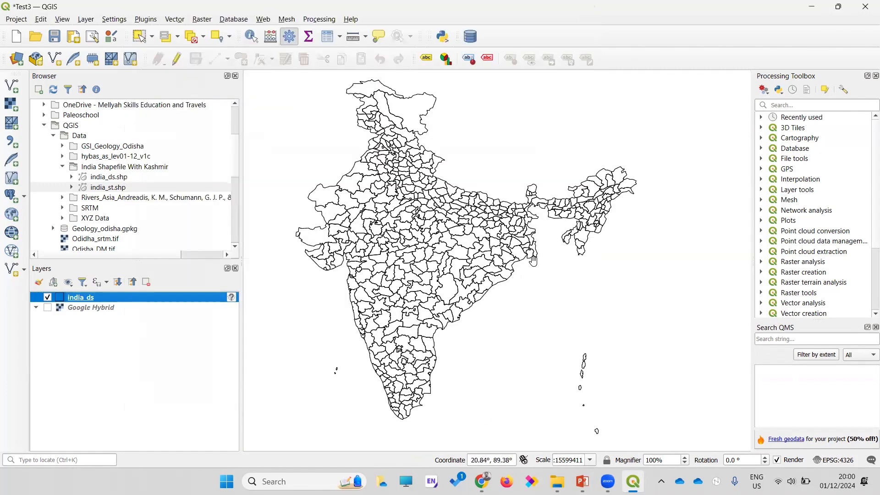
Step: Examine the india_ds district outlines at scales from the whole country down to a single boundary line
left_click_drag(452, 290, 487, 265)
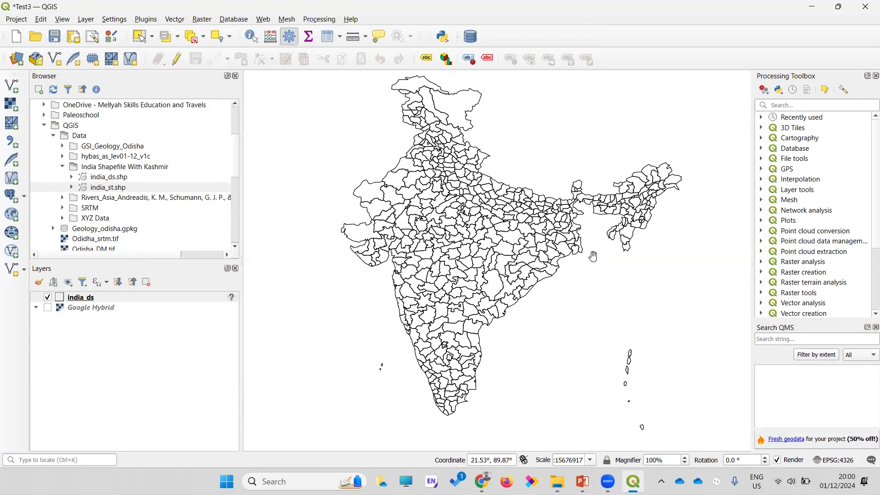
scroll(509, 245, "up", 1)
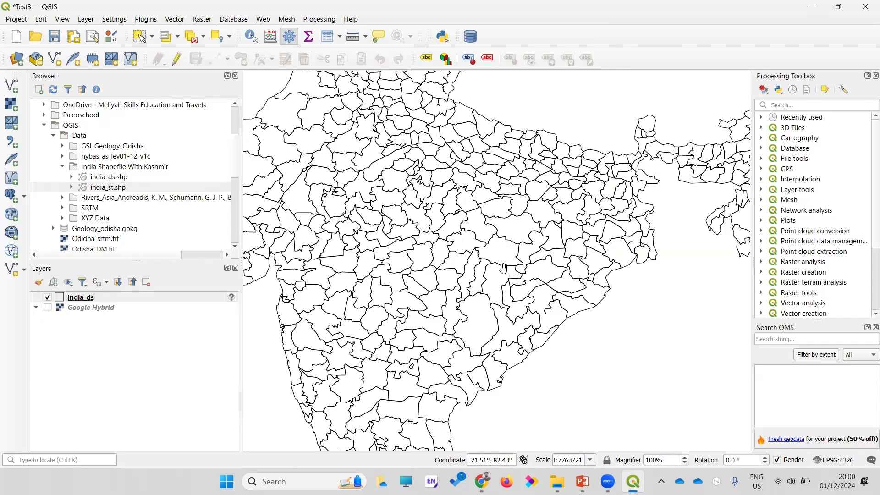
scroll(511, 272, "up", 1)
scroll(511, 272, "up", 8)
left_click_drag(613, 232, 531, 233)
scroll(433, 275, "up", 3)
scroll(633, 179, "up", 3)
scroll(531, 232, "up", 3)
scroll(559, 209, "up", 4)
scroll(405, 277, "up", 1)
left_click_drag(398, 314, 615, 191)
left_click_drag(536, 246, 676, 166)
scroll(487, 241, "up", 2)
scroll(525, 237, "up", 6)
scroll(428, 267, "down", 6)
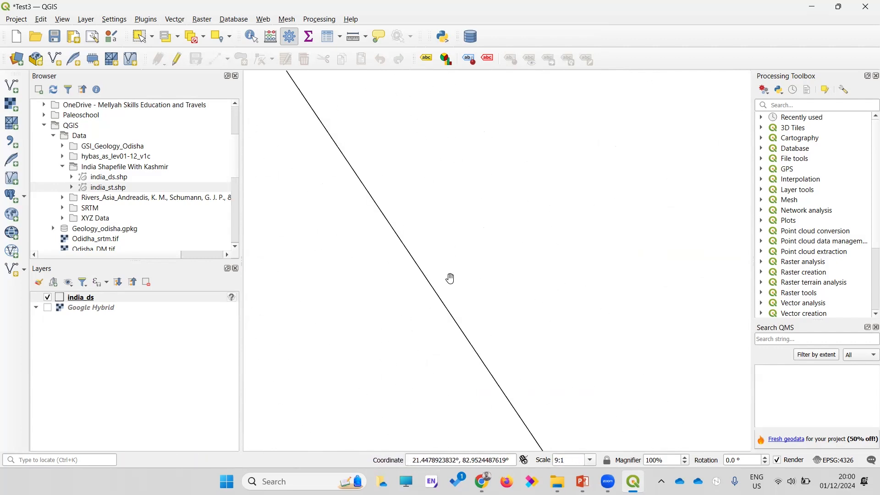
scroll(438, 262, "down", 2)
scroll(438, 262, "down", 20)
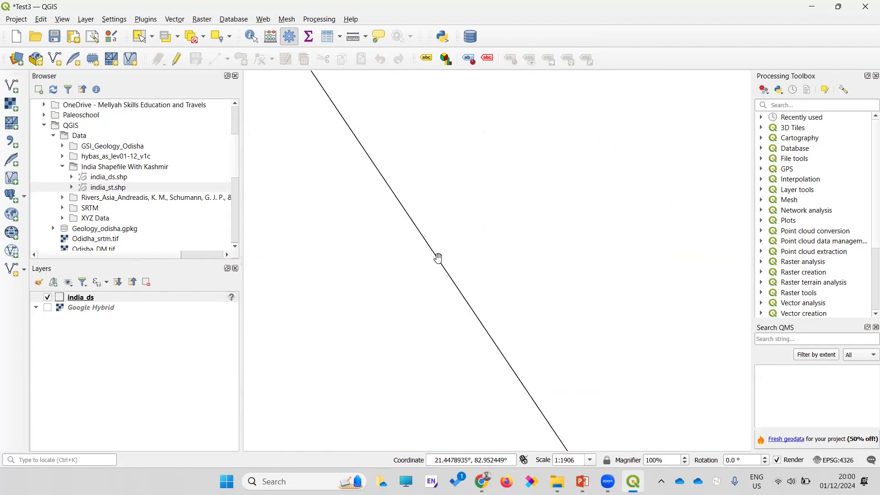
scroll(440, 262, "down", 3)
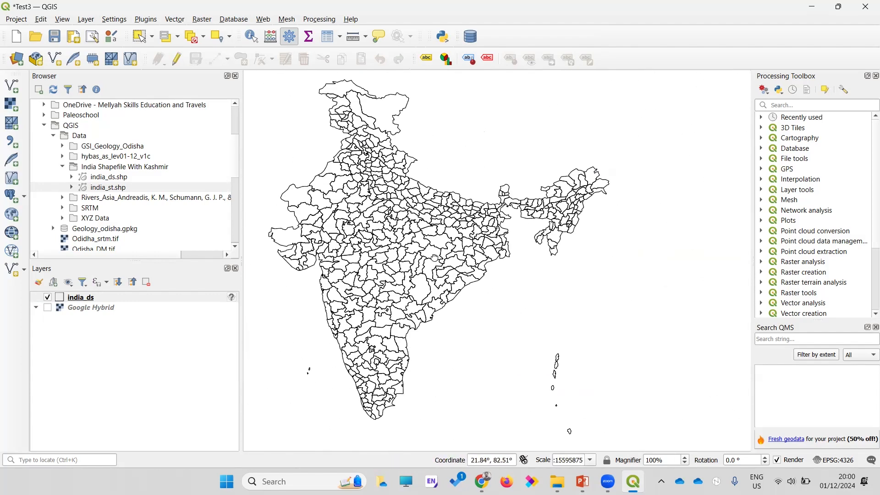
left_click_drag(434, 258, 487, 258)
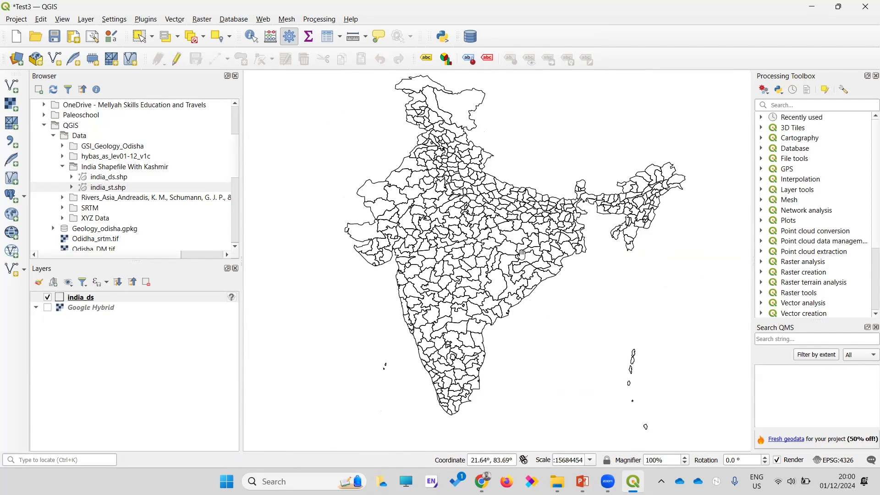
scroll(501, 246, "up", 3)
scroll(498, 244, "down", 3)
scroll(493, 241, "up", 1)
scroll(491, 241, "down", 1)
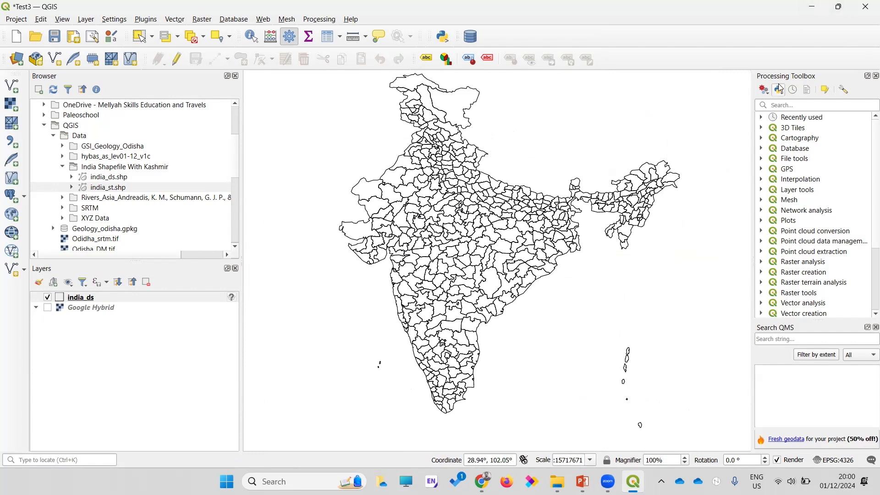
Step: Switch to Chrome, search Google for "usgs earth explorer" and open the USGS EarthExplorer site
left_click(814, 10)
left_click(556, 13)
left_click(440, 13)
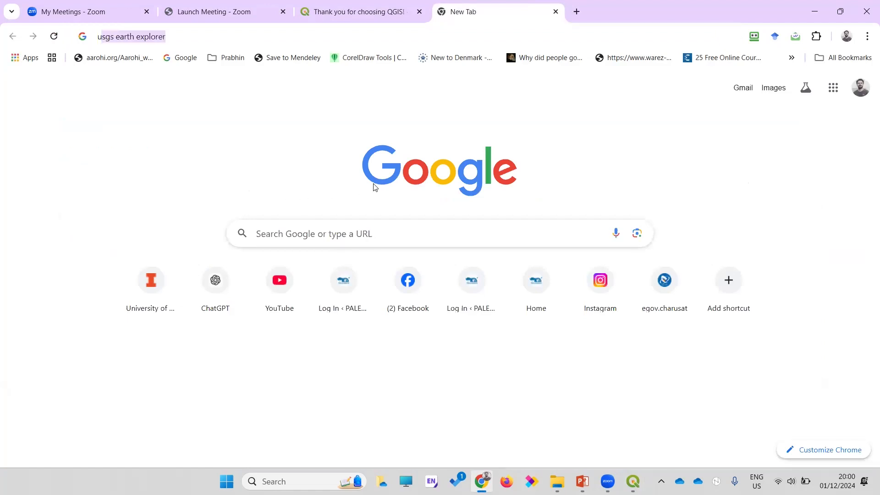
type("usgs")
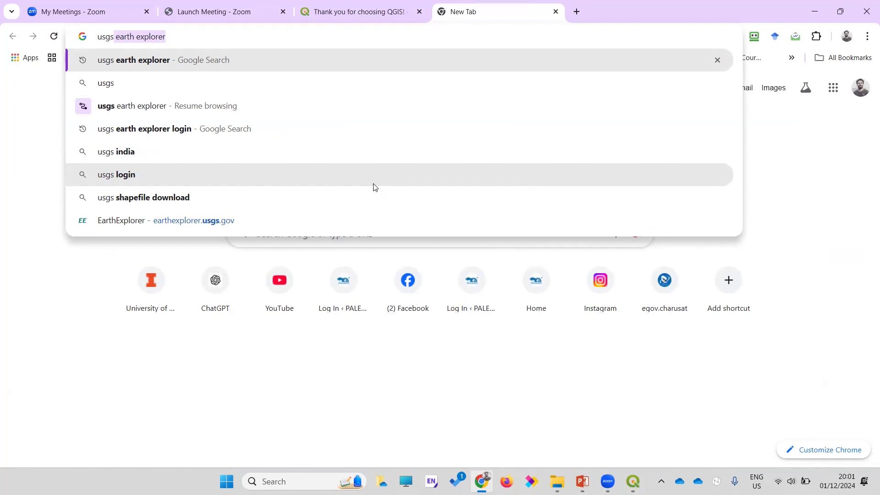
key("Return")
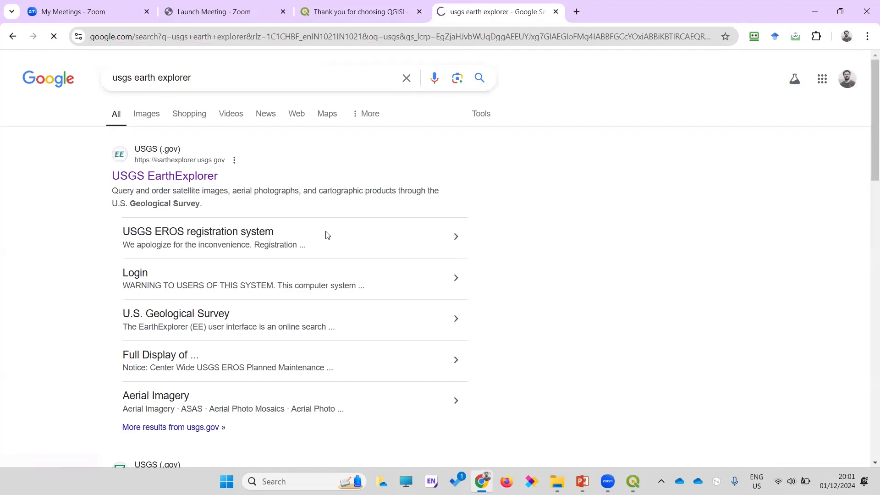
left_click(138, 184)
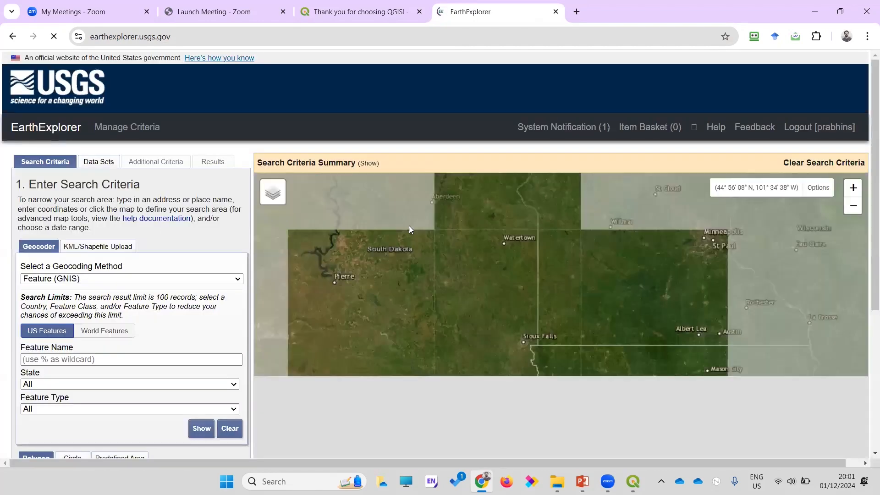
Step: Open a new Incognito window, search Google for "usgs earth explorer" and load earthexplorer.usgs.gov in it
left_click(867, 36)
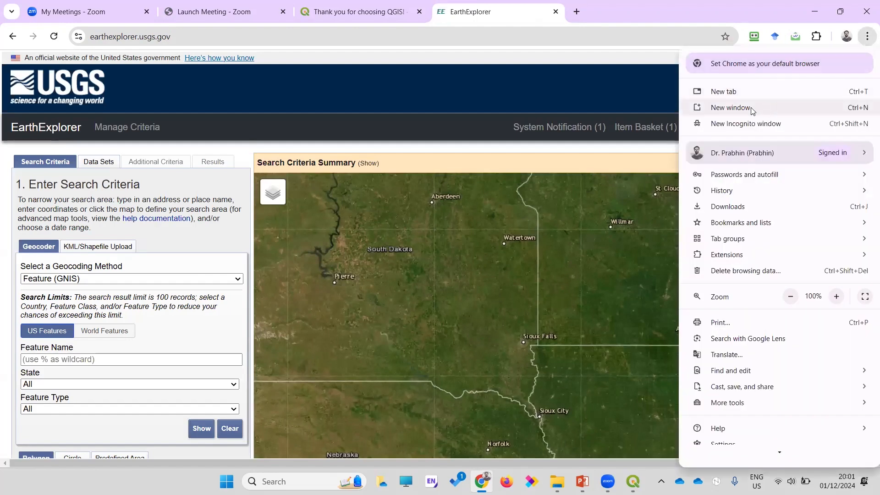
left_click(733, 124)
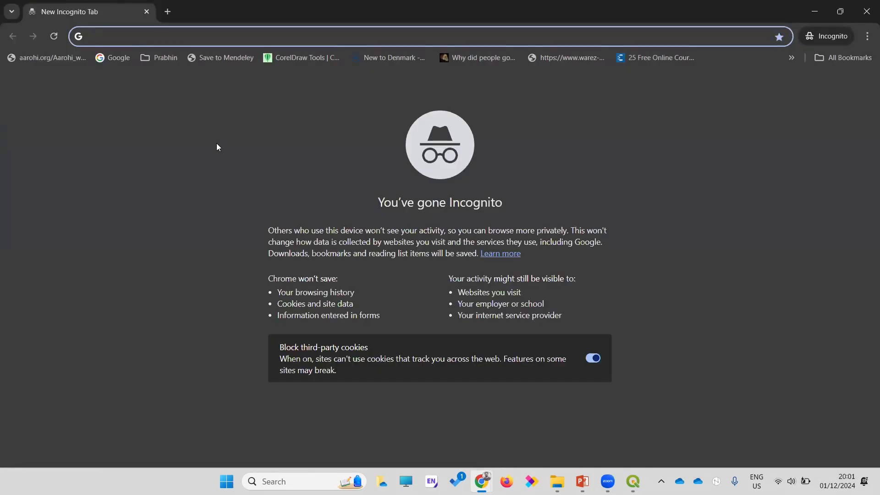
key("ctrl+v")
key("Return")
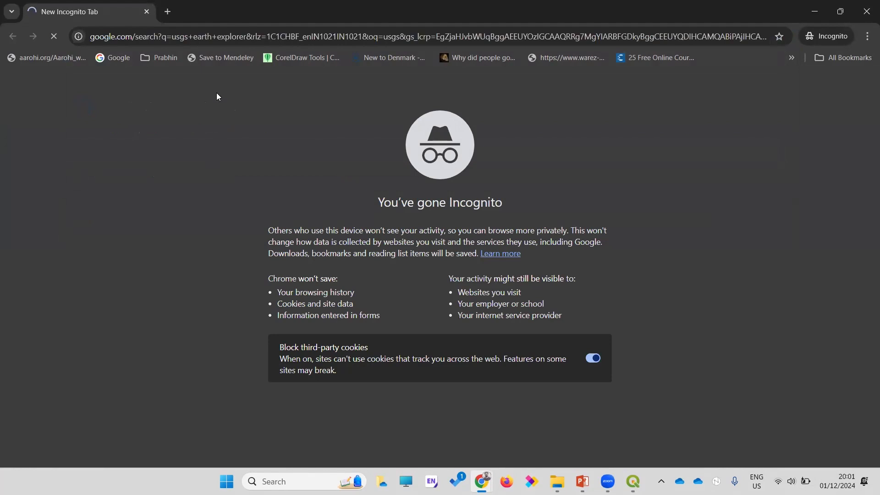
left_click(163, 39)
key("Return")
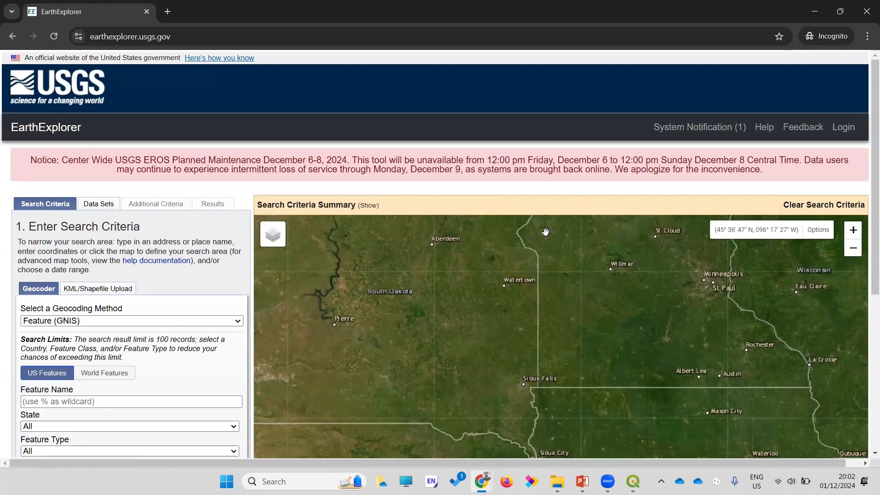
Step: Explore the EarthExplorer search map from the United States across to India and East Asia
left_click_drag(492, 333, 497, 291)
scroll(497, 294, "down", 1)
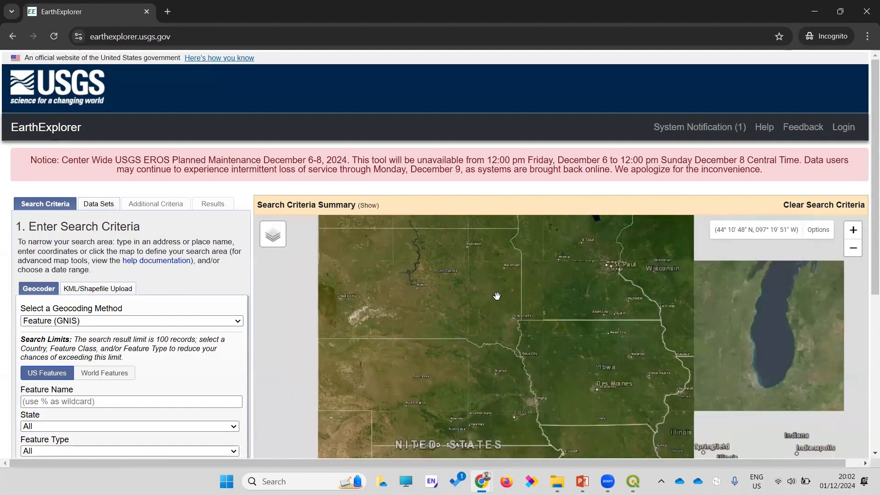
scroll(497, 296, "down", 4)
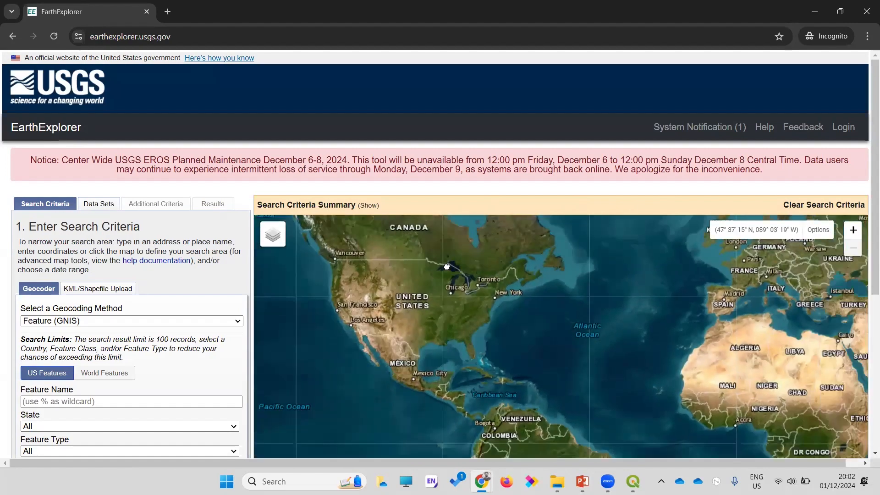
left_click_drag(587, 306, 554, 304)
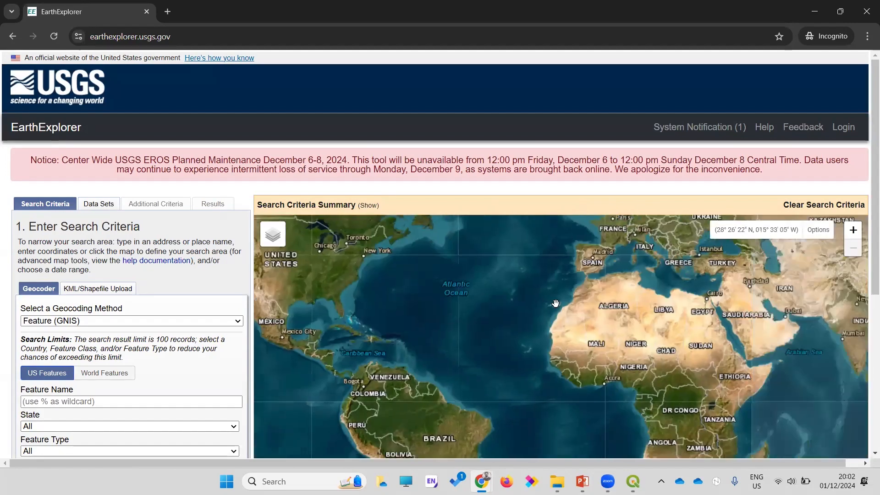
left_click_drag(865, 212, 867, 320)
left_click_drag(704, 260, 504, 281)
left_click_drag(673, 203, 573, 263)
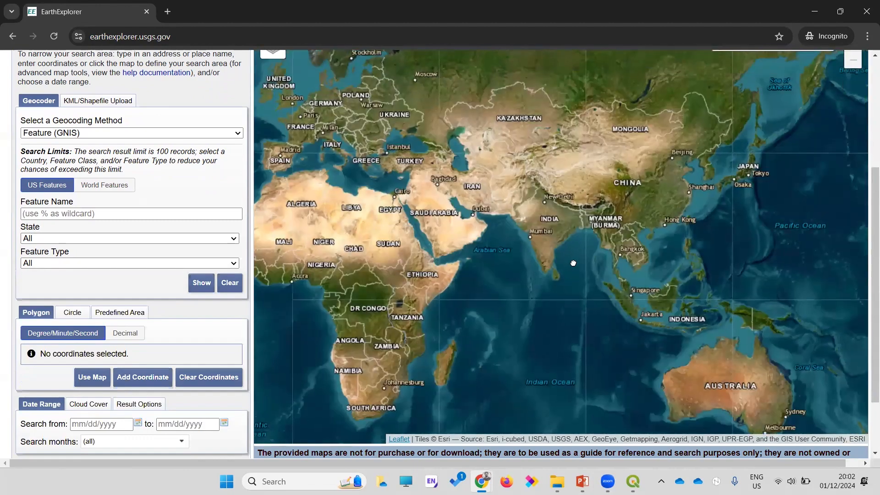
left_click_drag(868, 273, 867, 216)
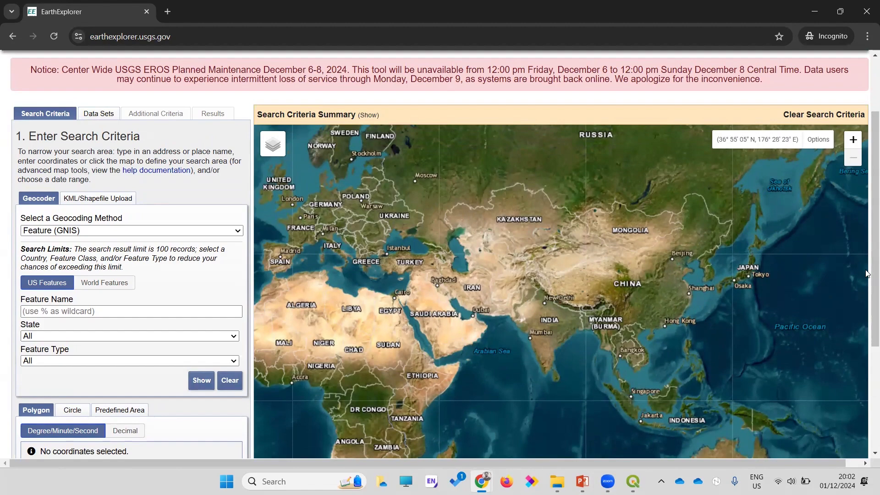
left_click_drag(867, 273, 838, 218)
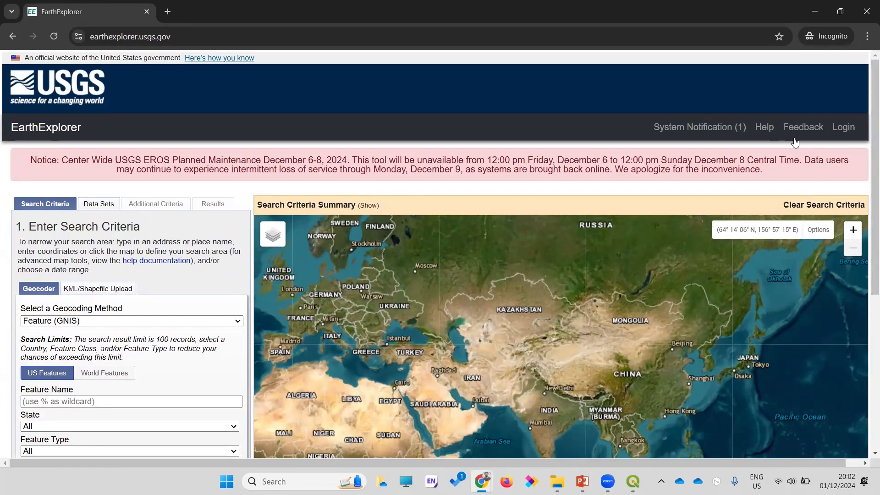
Step: Open the EarthExplorer login page and its new account registration form, and review the username and password requirements
left_click(842, 130)
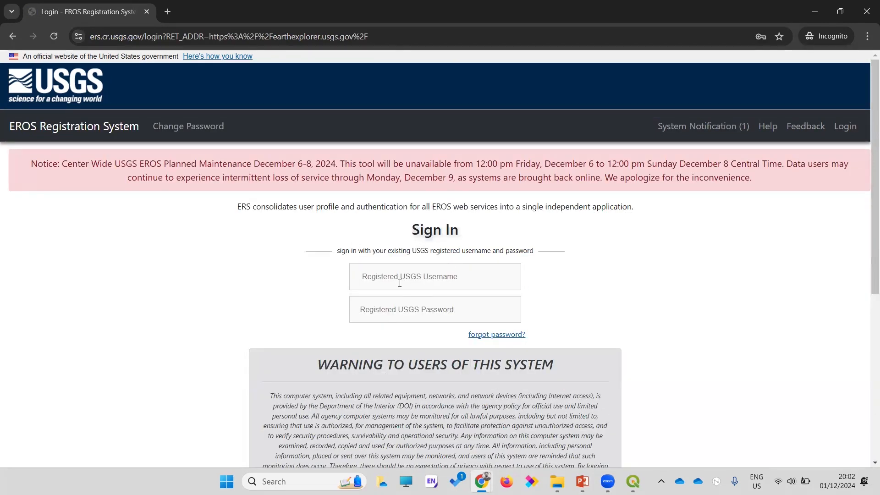
scroll(402, 312, "down", 5)
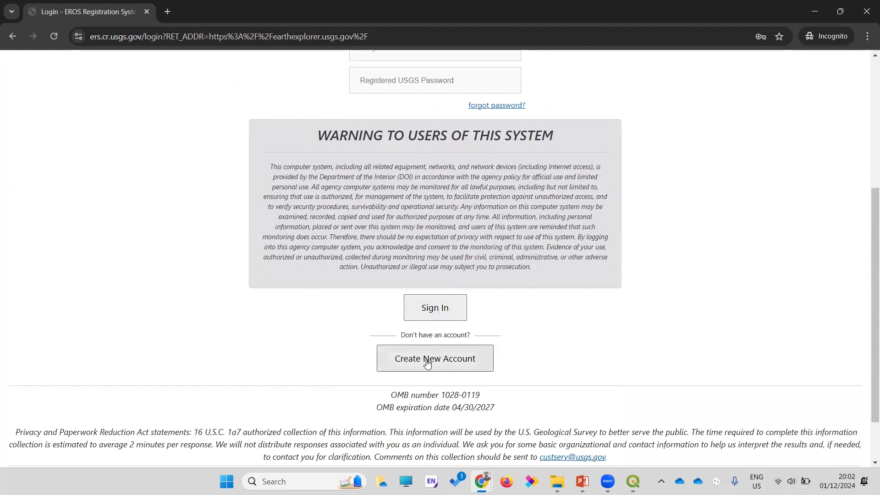
left_click(428, 363)
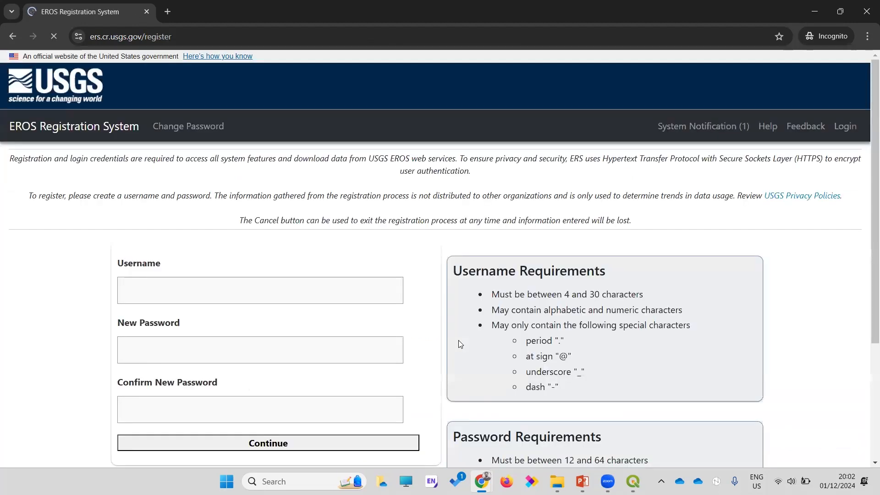
scroll(232, 254, "down", 2)
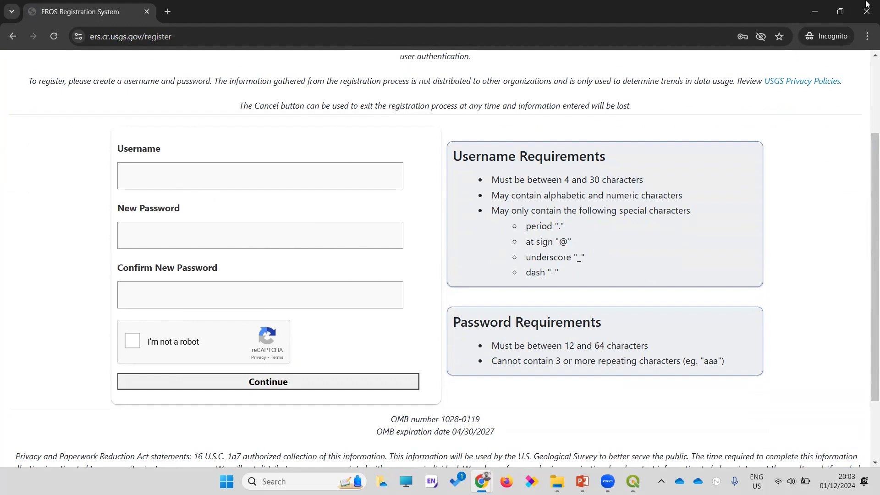
Step: Return to the signed-in EarthExplorer window and bring Odisha and its surroundings into view on the search map
left_click(814, 13)
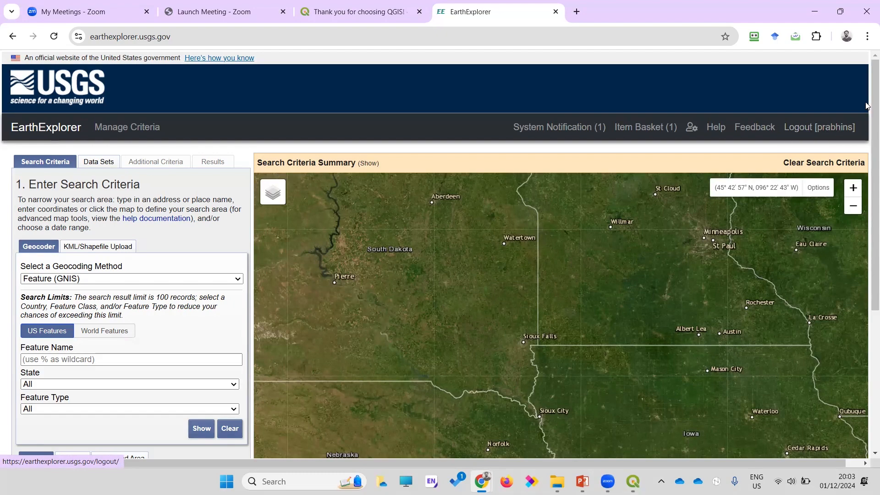
scroll(867, 108, "down", 1)
scroll(866, 110, "down", 1)
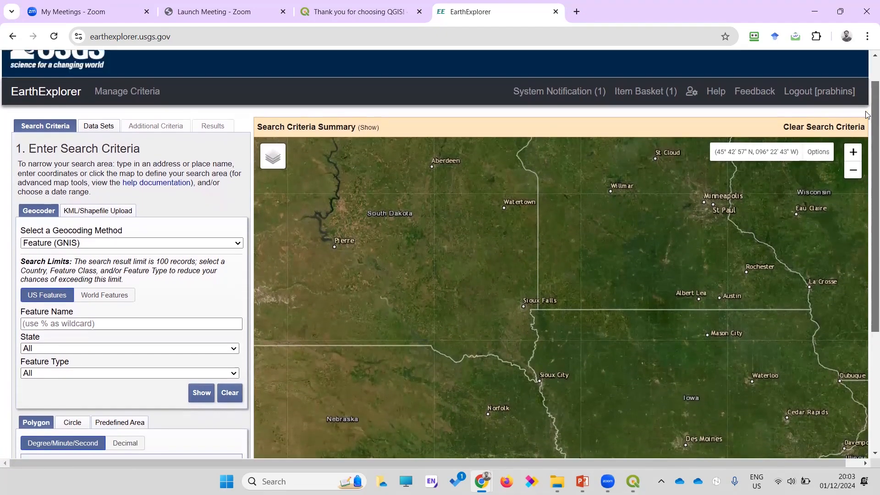
left_click_drag(867, 115, 867, 90)
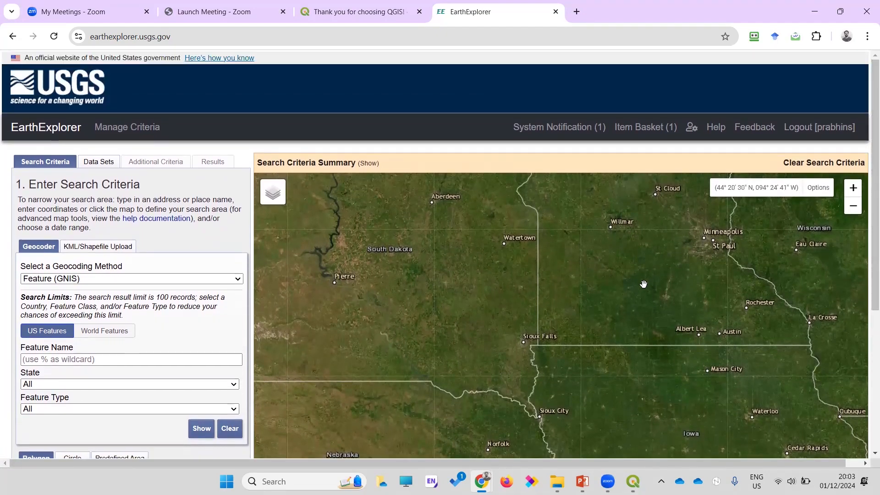
scroll(642, 286, "down", 1)
left_click_drag(639, 295, 553, 255)
left_click_drag(643, 280, 556, 279)
left_click_drag(749, 317, 656, 306)
scroll(656, 306, "down", 1)
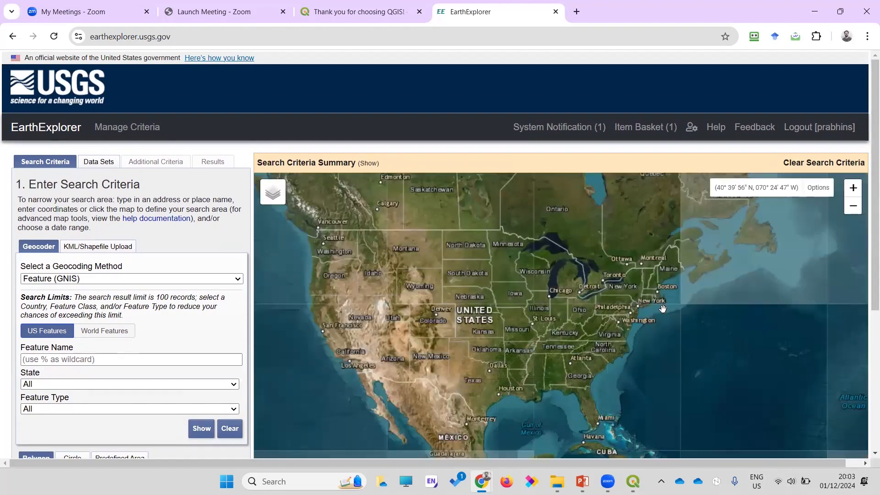
scroll(673, 300, "down", 2)
left_click_drag(752, 282, 518, 289)
left_click_drag(838, 361, 599, 305)
scroll(600, 305, "up", 2)
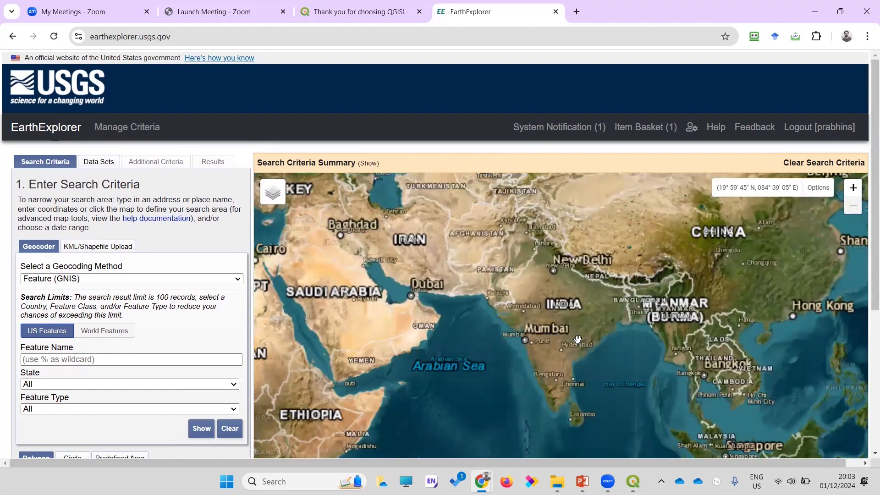
scroll(515, 258, "up", 1)
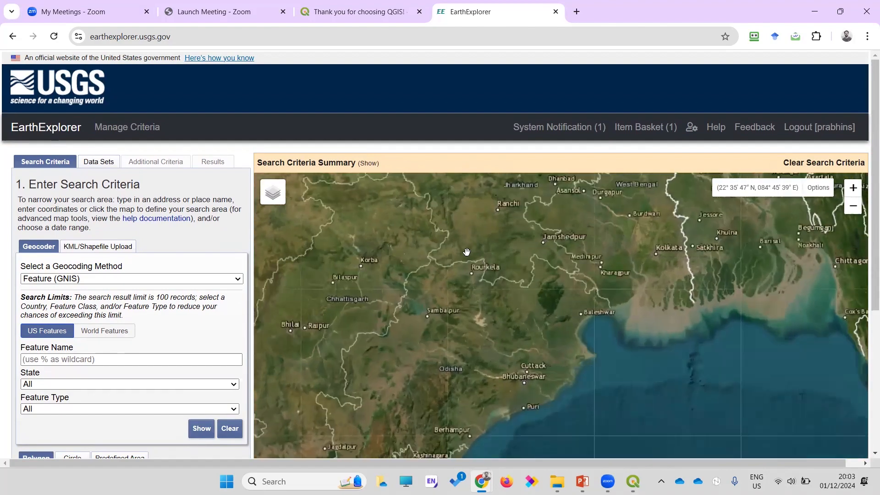
scroll(468, 252, "up", 1)
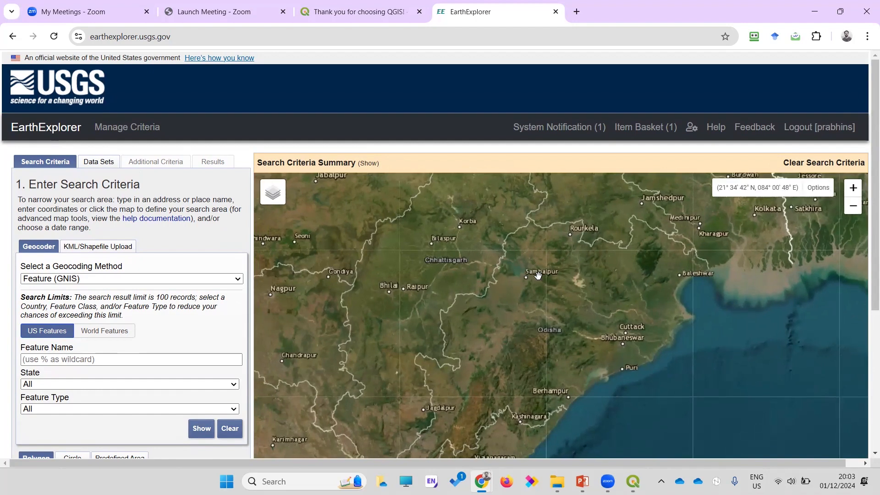
left_click_drag(548, 303, 564, 274)
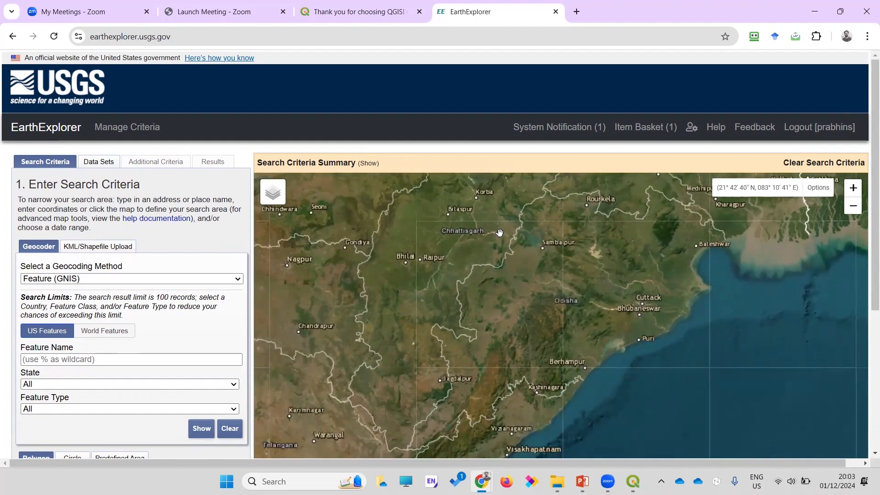
left_click_drag(561, 228, 548, 250)
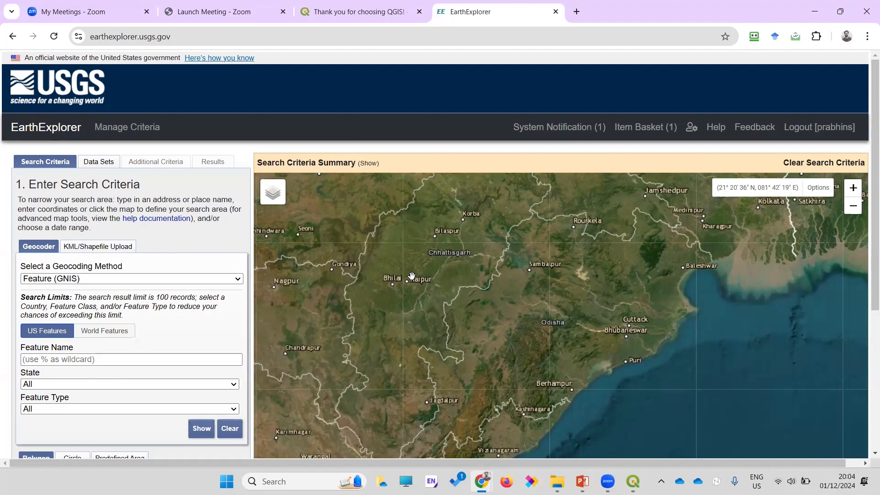
scroll(409, 274, "down", 1)
left_click(493, 303)
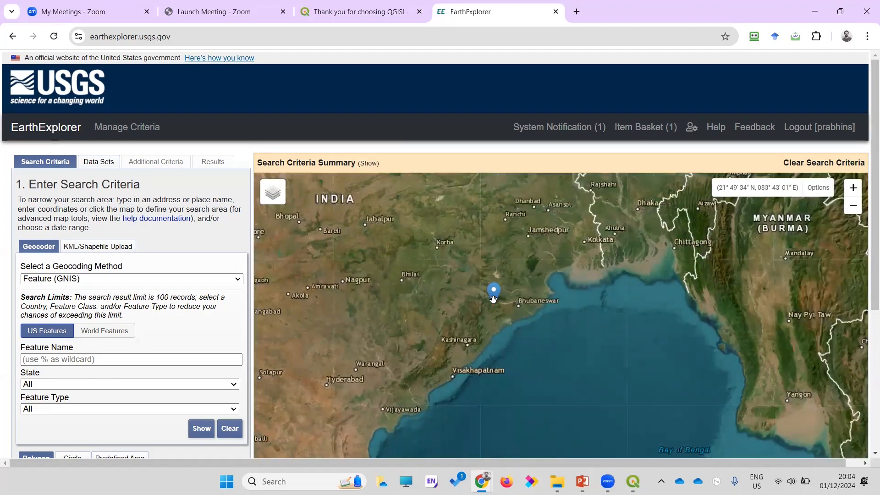
scroll(495, 301, "up", 1)
left_click_drag(495, 302, 533, 242)
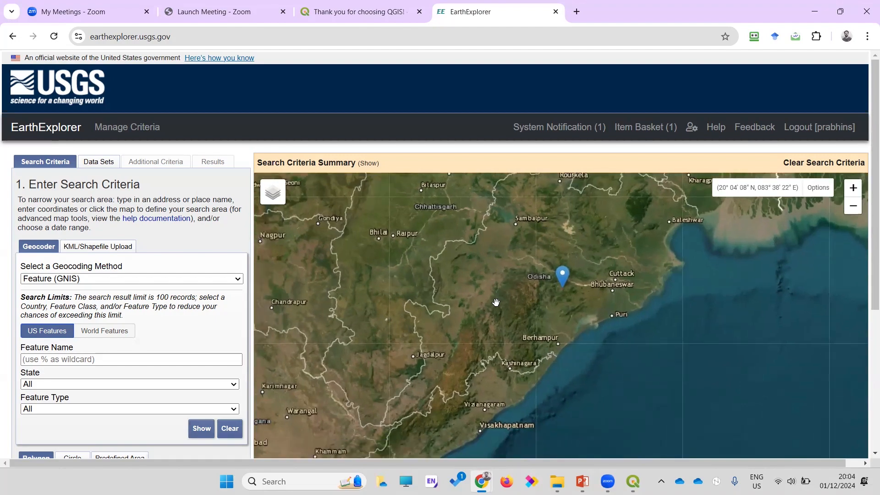
scroll(498, 296, "down", 1)
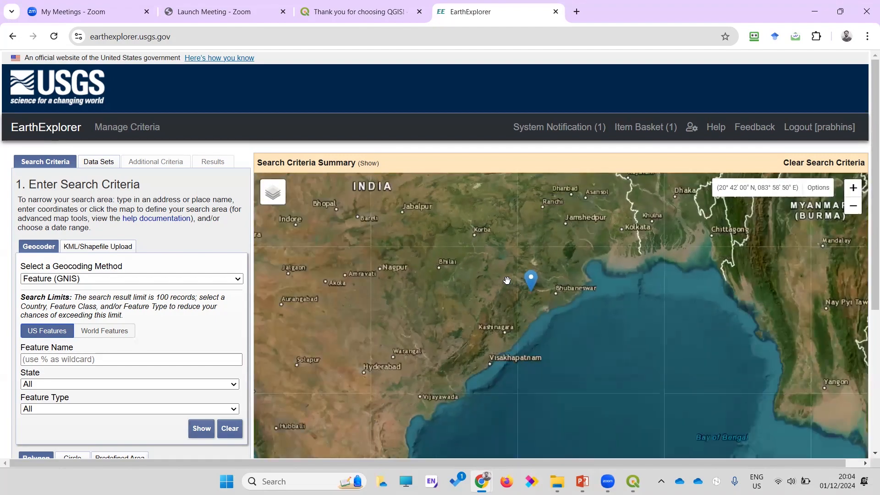
scroll(507, 281, "up", 1)
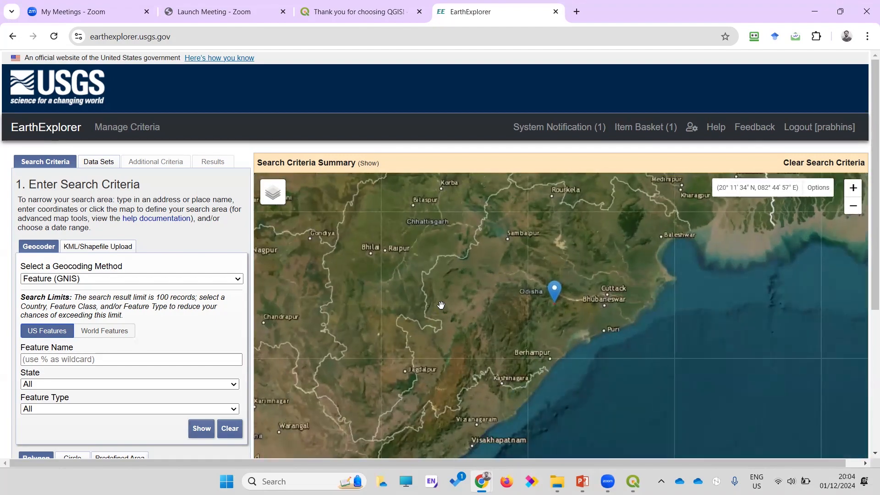
left_click(395, 280)
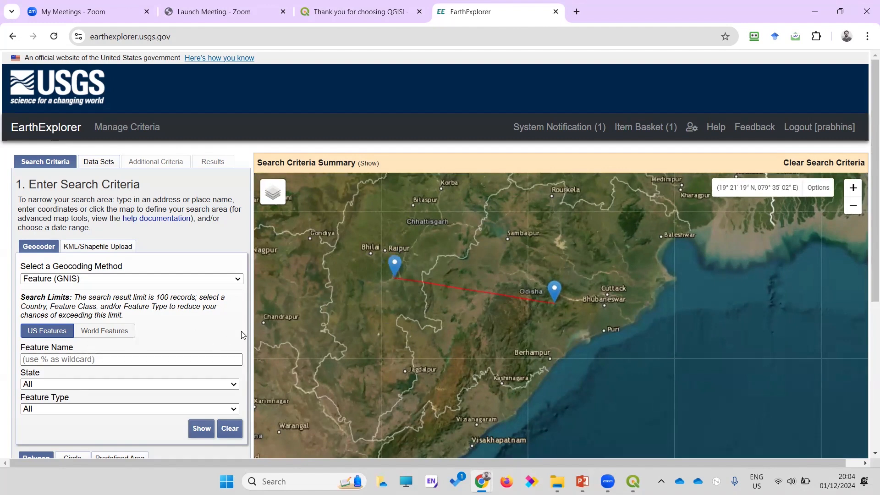
scroll(234, 376, "down", 1)
scroll(234, 376, "down", 3)
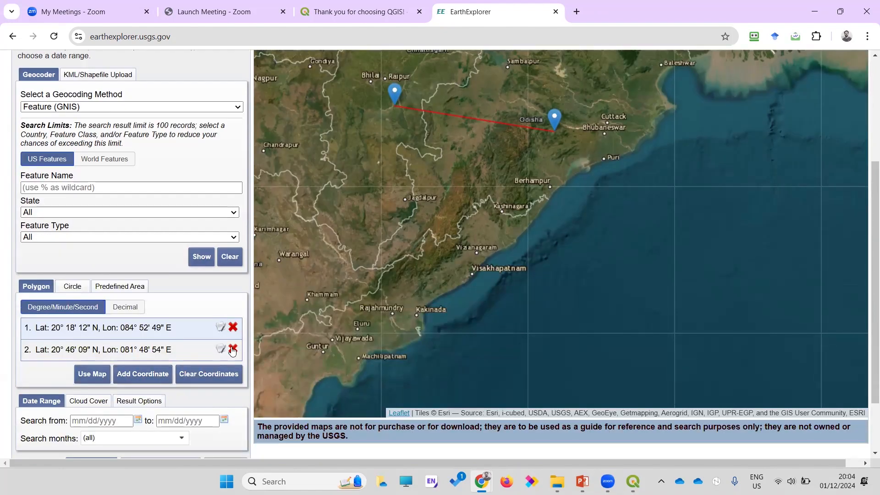
left_click(233, 327)
left_click(232, 326)
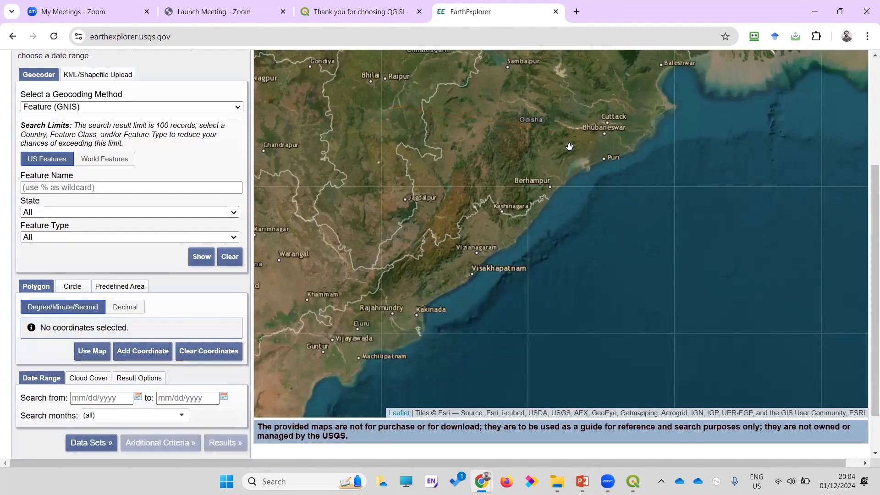
Step: Outline Odisha with an eight-point search polygon, starting near Korba and running clockwise around the state and its coast
scroll(579, 184, "down", 1)
scroll(599, 104, "up", 1)
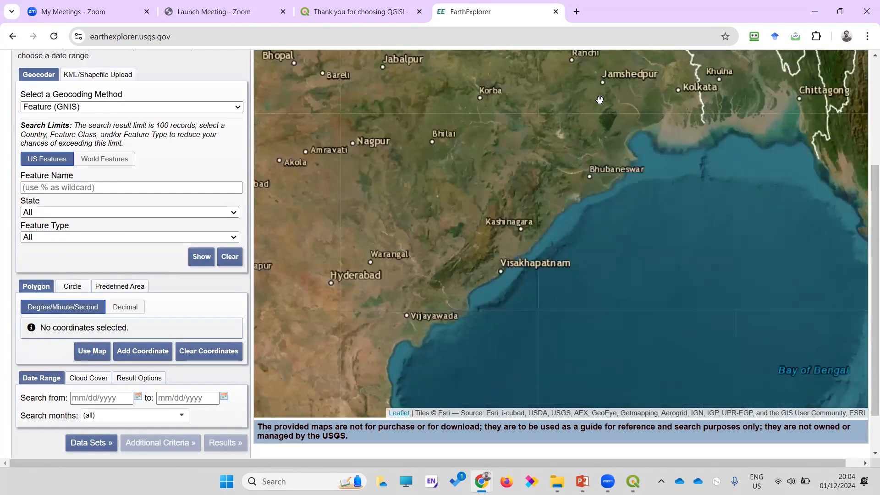
left_click(462, 98)
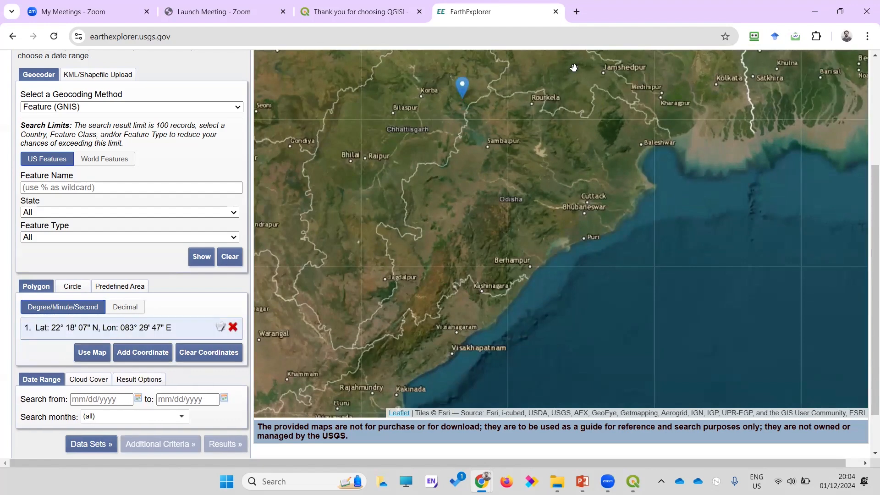
left_click(558, 73)
left_click(658, 82)
left_click(699, 161)
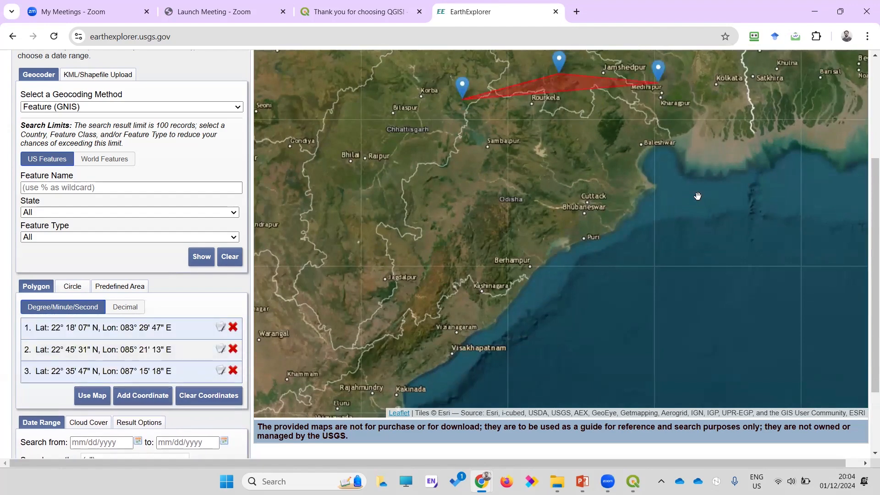
left_click(522, 365)
left_click(348, 369)
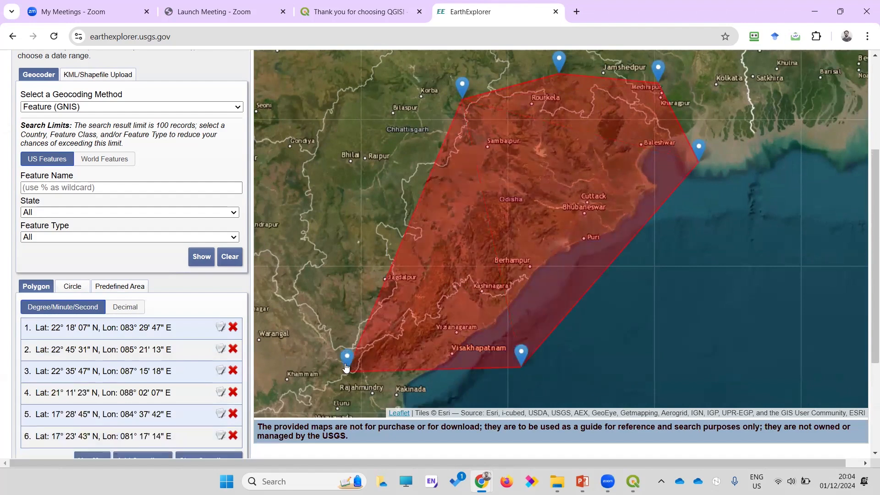
left_click(338, 275)
left_click(382, 143)
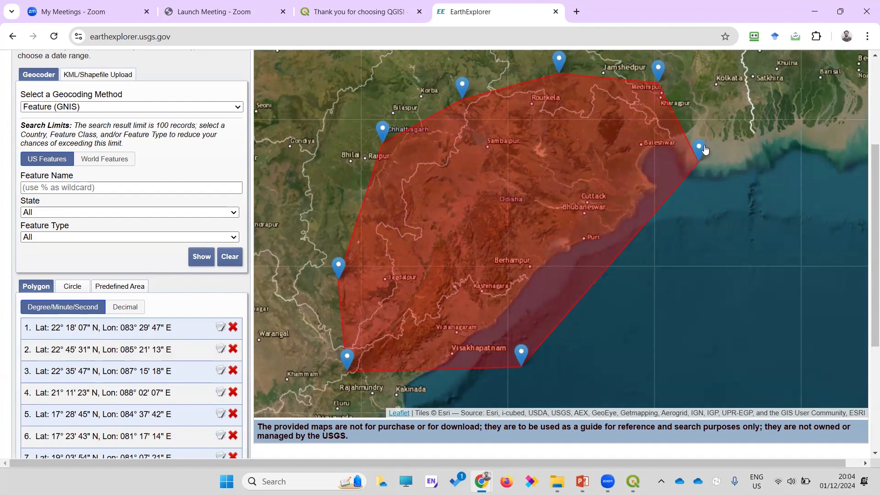
Step: Check the vertex coordinates of the Odisha search polygon and open the list of available data sets
scroll(175, 325, "down", 1)
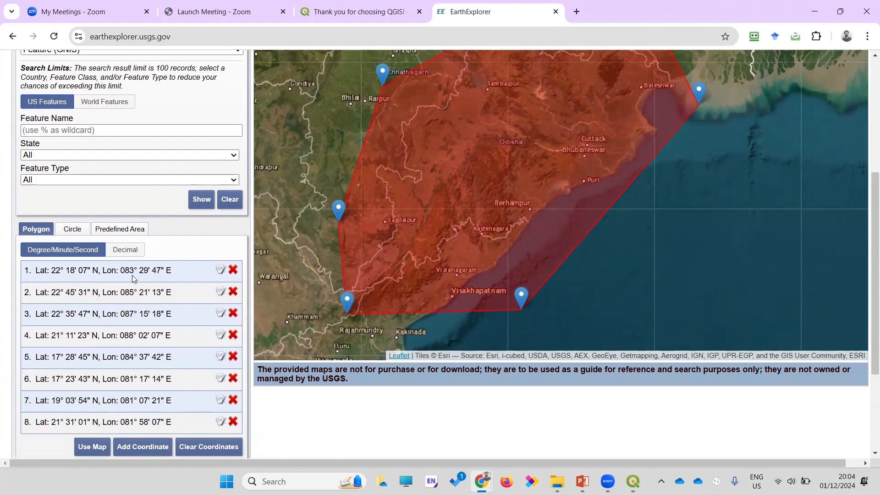
scroll(122, 192, "up", 1)
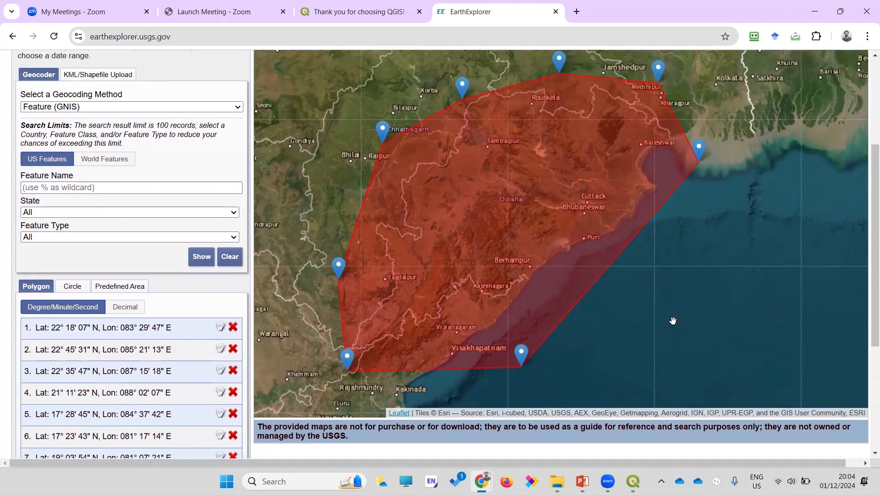
scroll(576, 201, "up", 1)
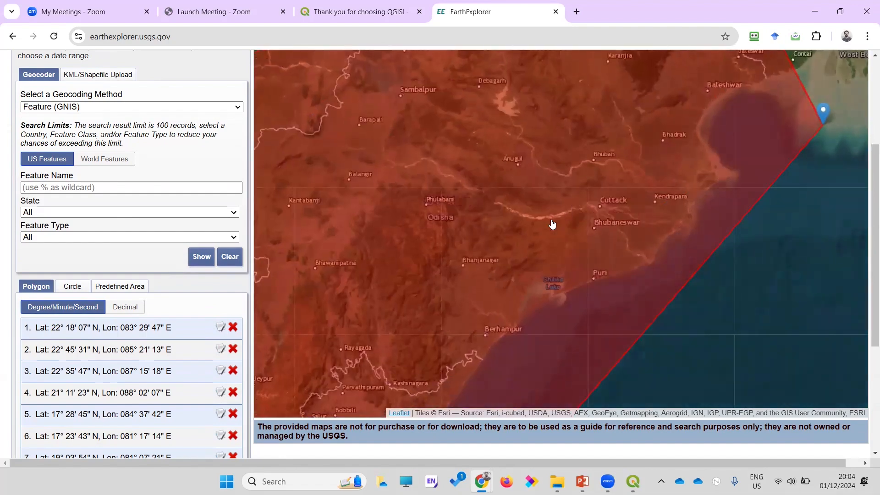
scroll(553, 224, "down", 1)
scroll(202, 143, "up", 2)
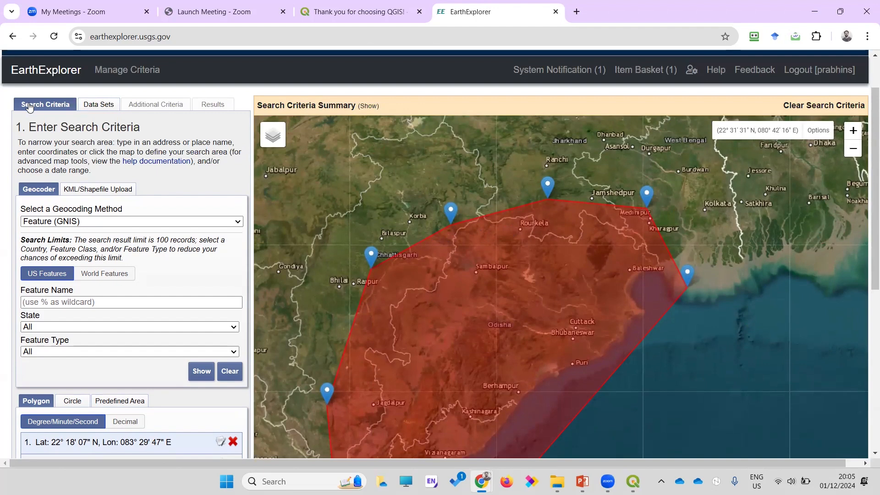
left_click(99, 105)
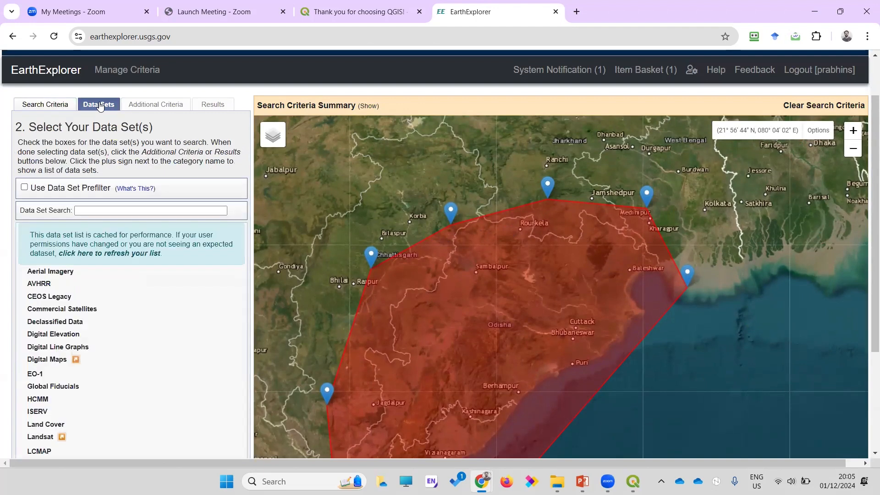
scroll(117, 204, "down", 3)
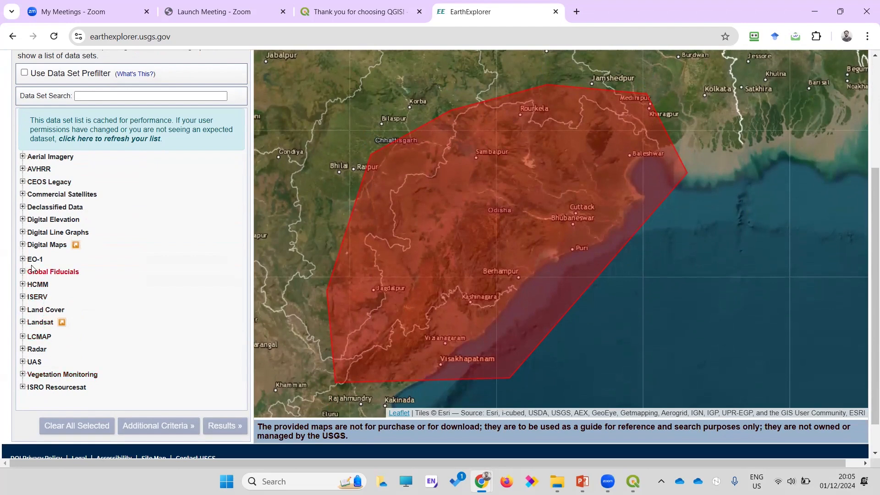
Step: Select the SRTM Void Filled data set under Digital Elevation and run the search over the Odisha polygon
left_click(22, 220)
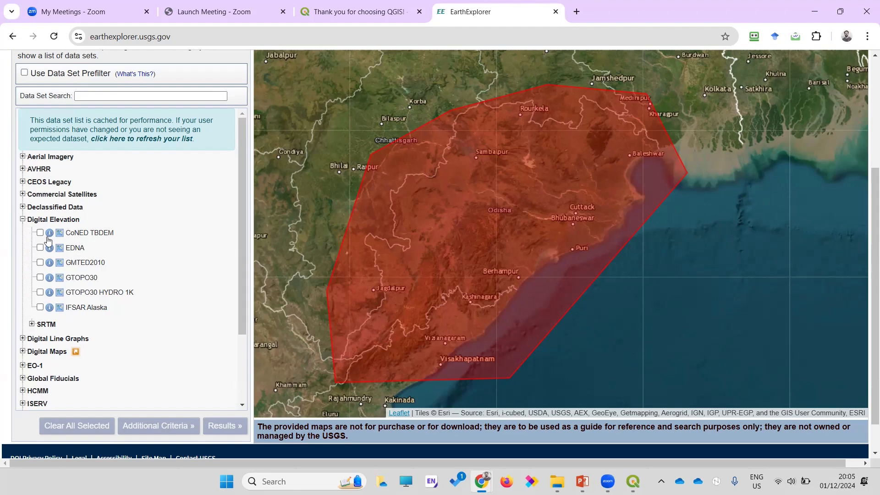
left_click(32, 323)
scroll(98, 275, "down", 1)
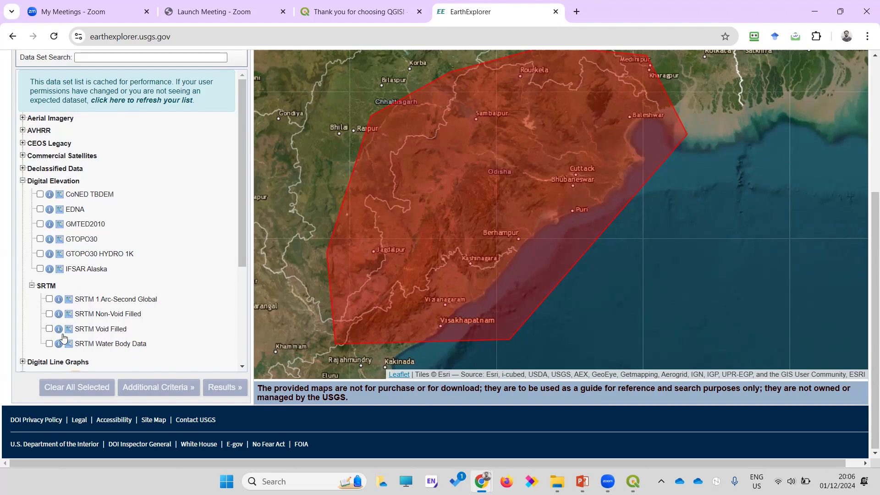
left_click(49, 329)
left_click(223, 388)
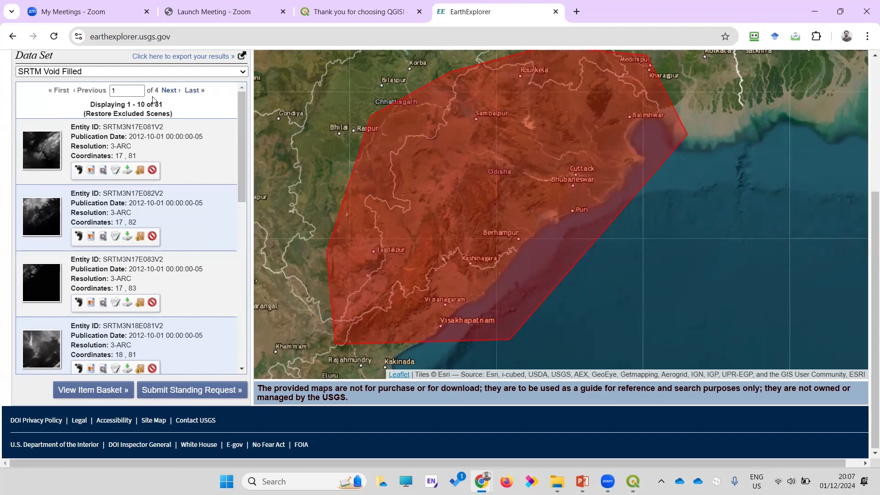
Step: Show the footprints of scenes SRTM3N17E081V2, SRTM3N17E082V2 and SRTM3N17E083V2 on the map, with browse overlays for the last two
left_click(79, 171)
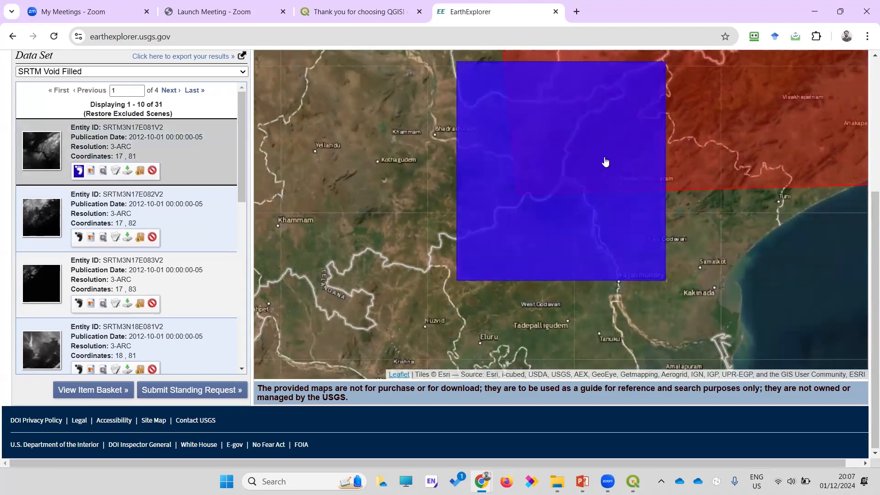
scroll(477, 185, "down", 3)
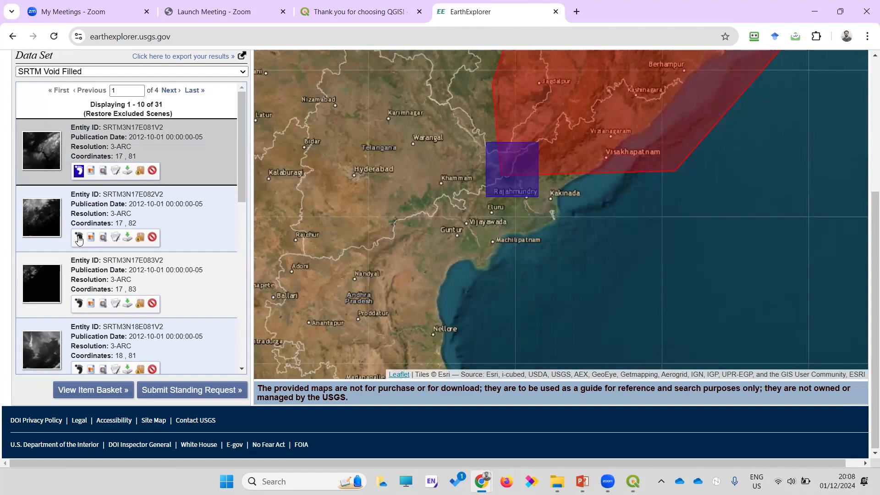
left_click(79, 237)
scroll(612, 175, "down", 2)
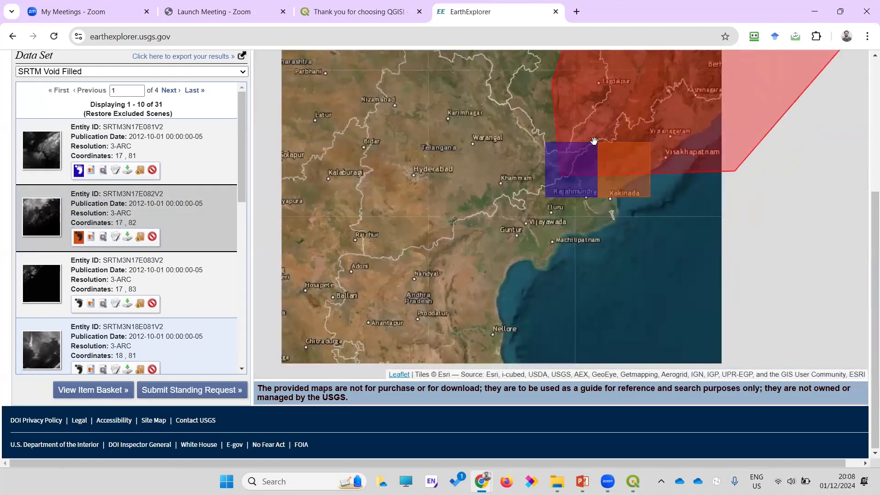
left_click(90, 239)
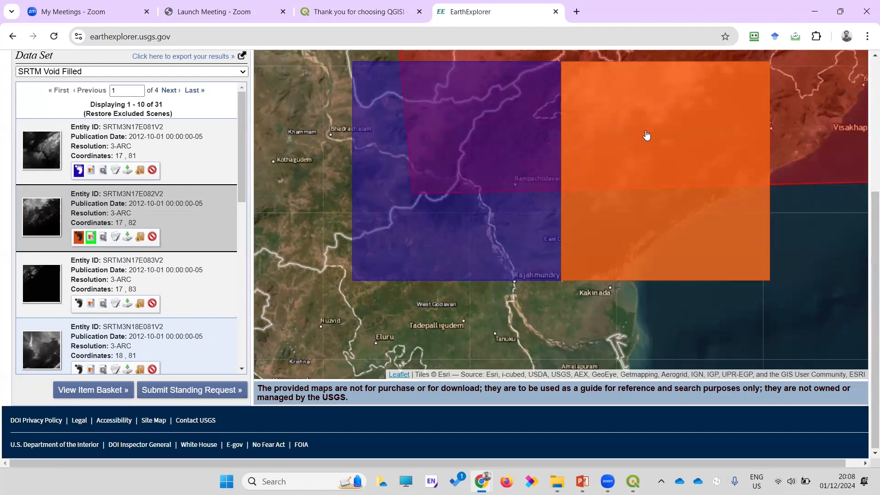
left_click(91, 303)
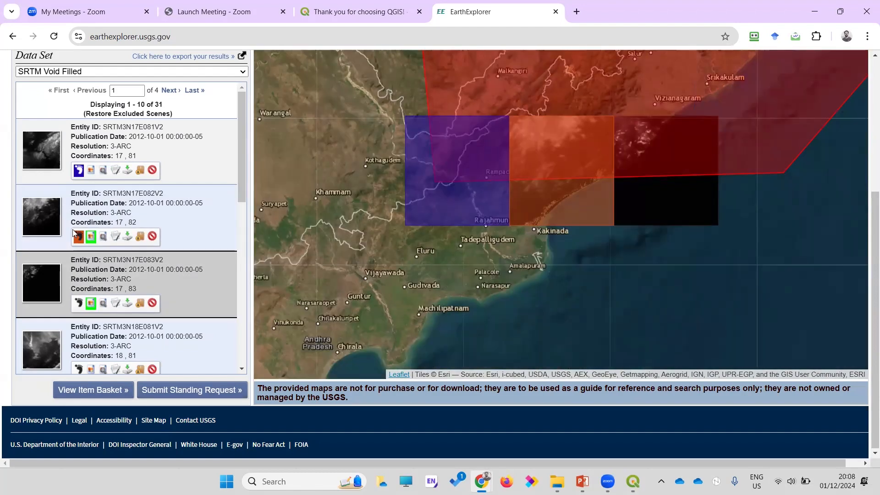
left_click(78, 303)
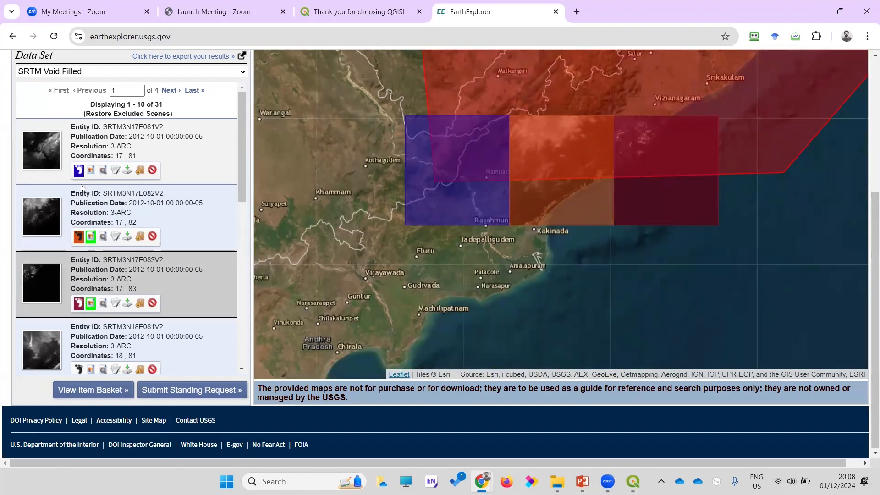
Step: Show the footprints of the remaining scenes on the first results page, SRTM3N18E081V2 through SRTM3N19E083V2, and compare them with the Odisha polygon
scroll(82, 192, "down", 3)
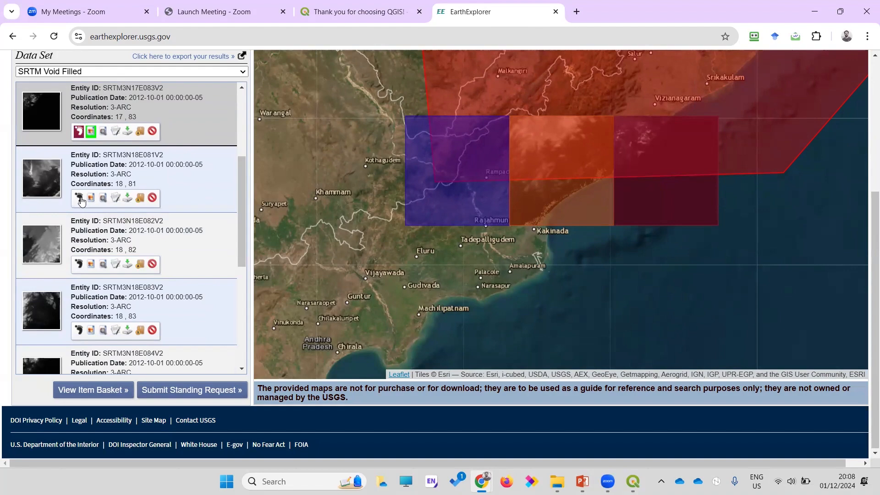
left_click(79, 198)
left_click(79, 264)
left_click(79, 330)
scroll(74, 305, "down", 3)
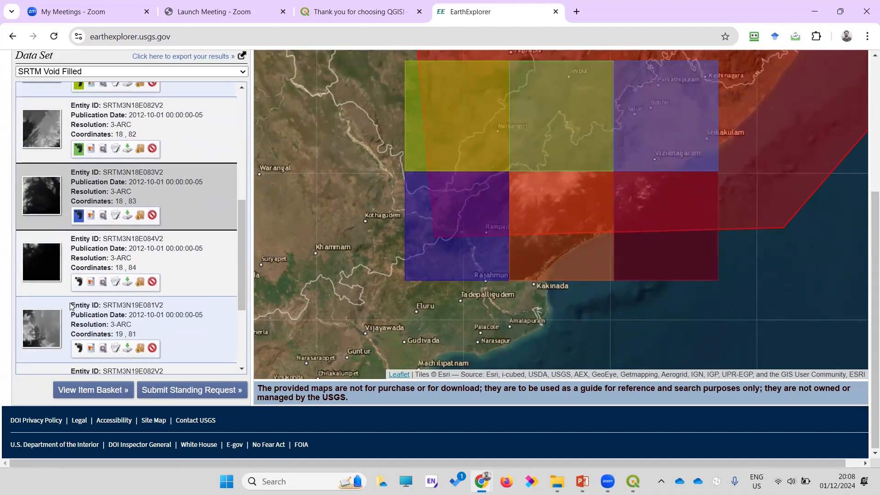
left_click(78, 281)
left_click(79, 351)
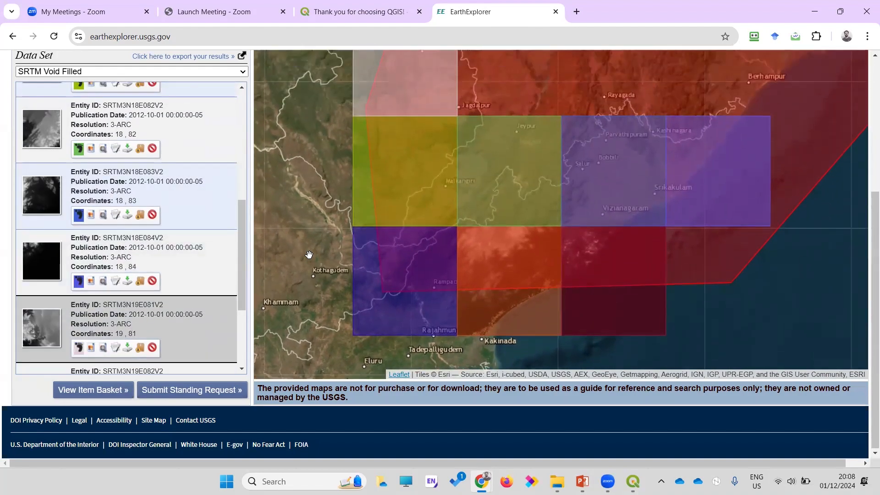
scroll(308, 254, "down", 1)
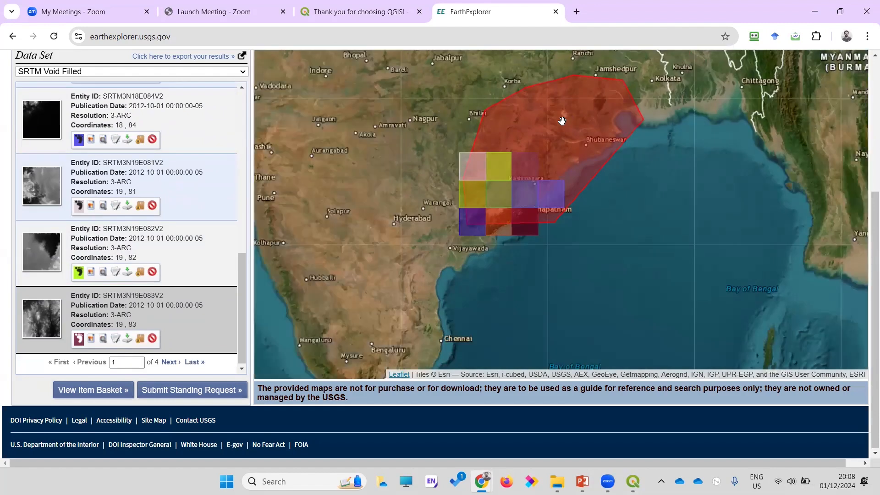
left_click_drag(562, 120, 592, 150)
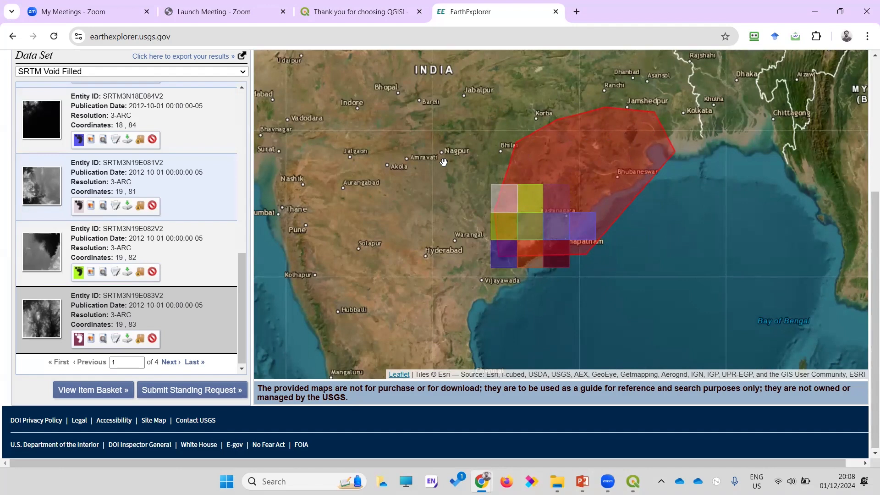
Step: Download scene SRTM3N17E081V2 in the GeoTIFF 3 Arc-second format
left_click_drag(243, 296, 253, 121)
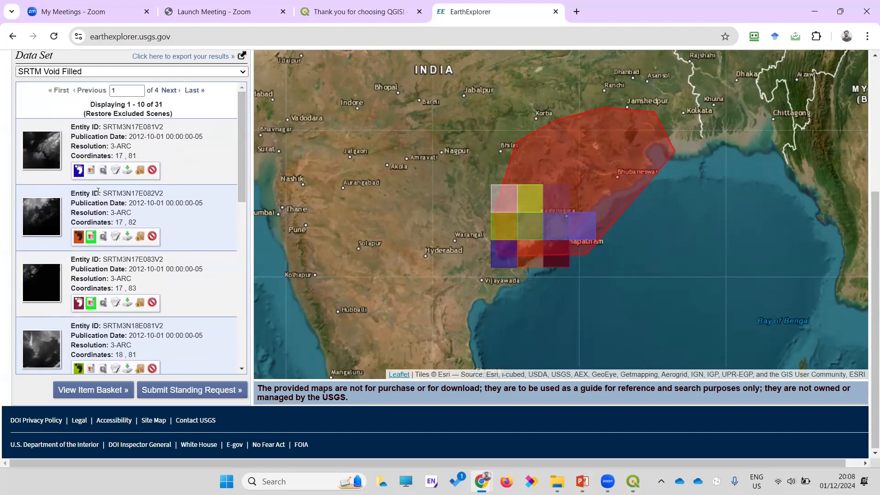
left_click(128, 171)
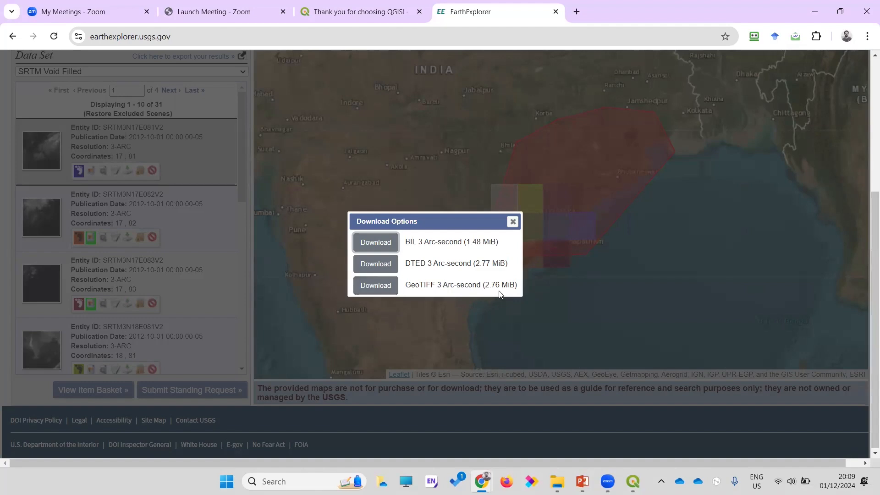
left_click(376, 286)
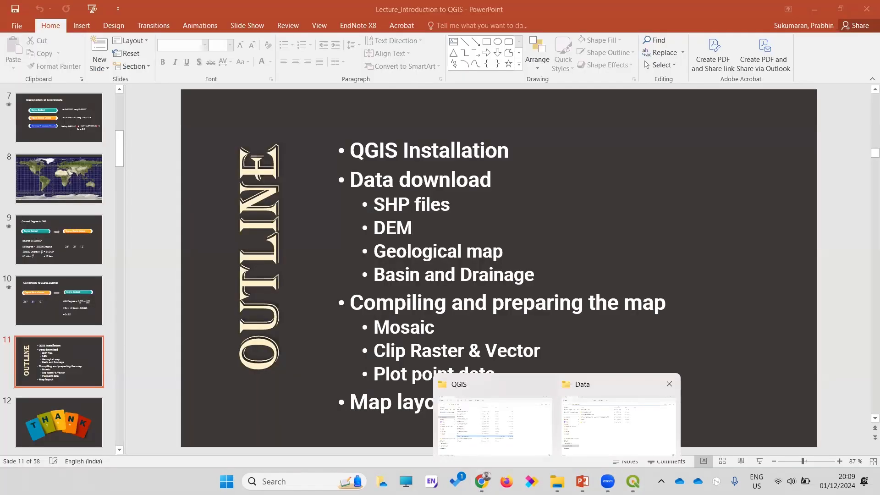
Step: Check the Data folder in File Explorer and switch to the Test3 project in QGIS
left_click(619, 413)
double_click(171, 187)
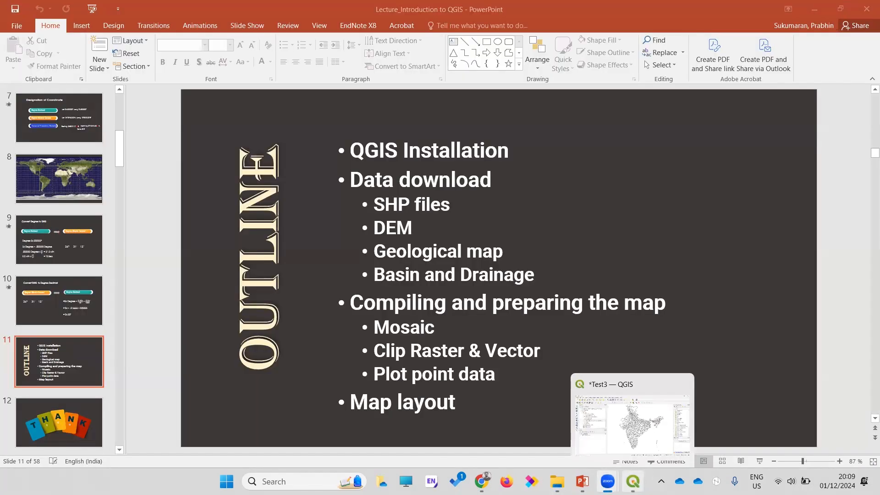
left_click(633, 422)
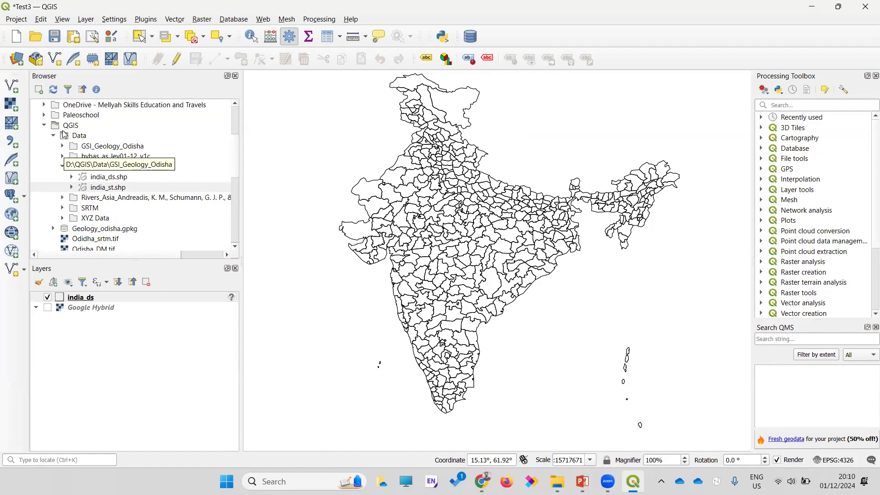
Step: Add the rasters n21_e083_1arc_v3.tif and n21_e084_1arc_v3.tif from the QGIS/Data/SRTM folder to the map
left_click(54, 136)
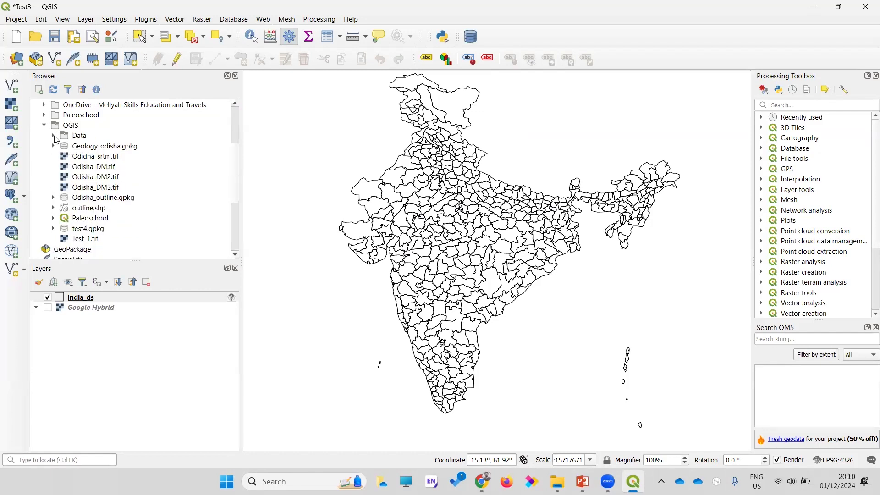
left_click(54, 136)
left_click(64, 167)
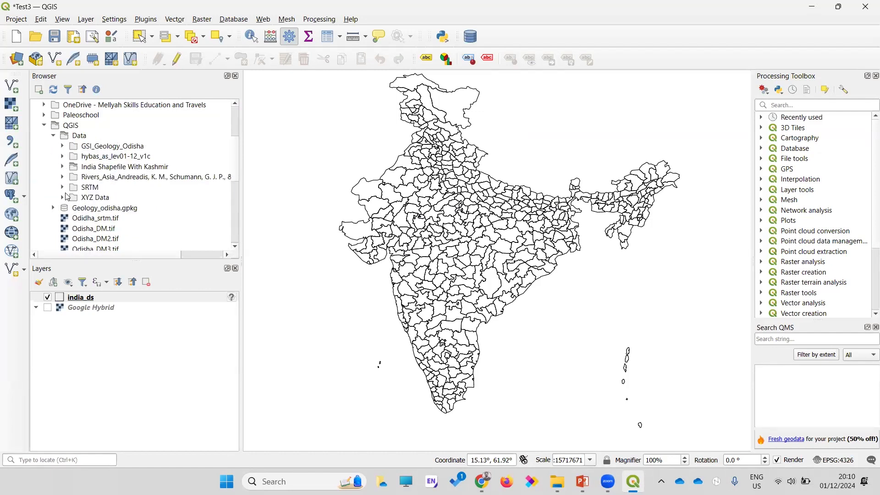
left_click(62, 188)
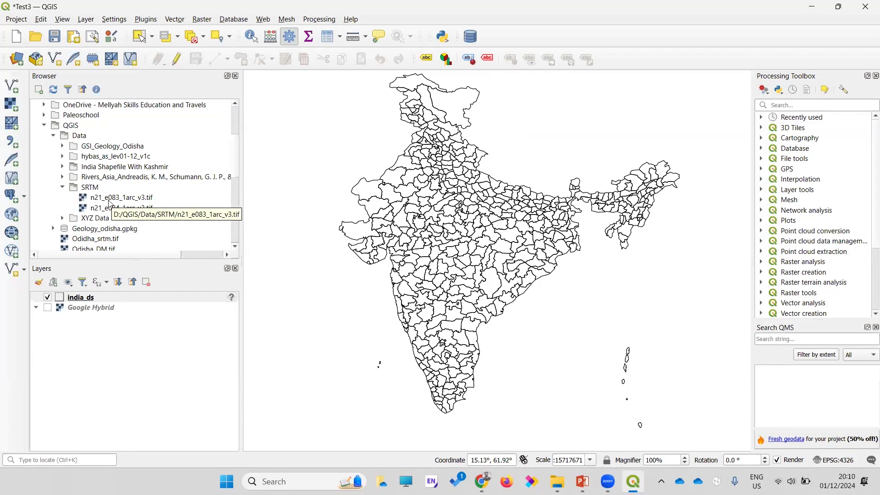
left_click_drag(108, 204, 501, 281)
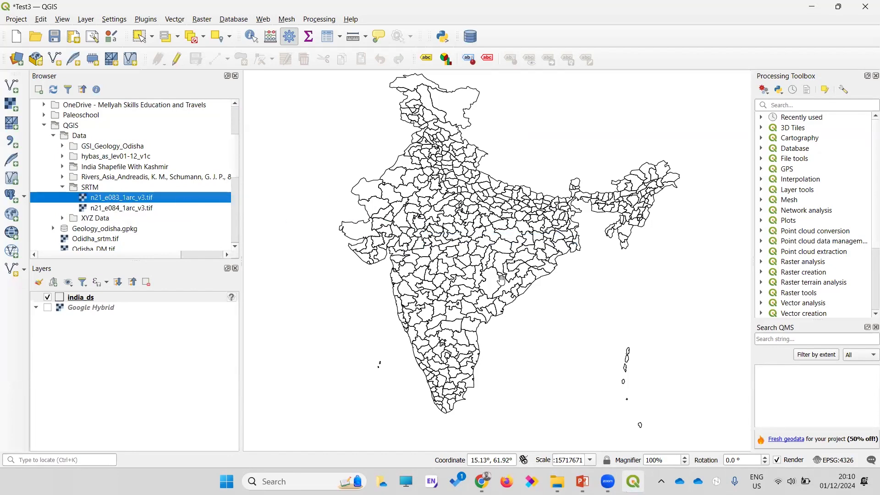
scroll(518, 254, "up", 5)
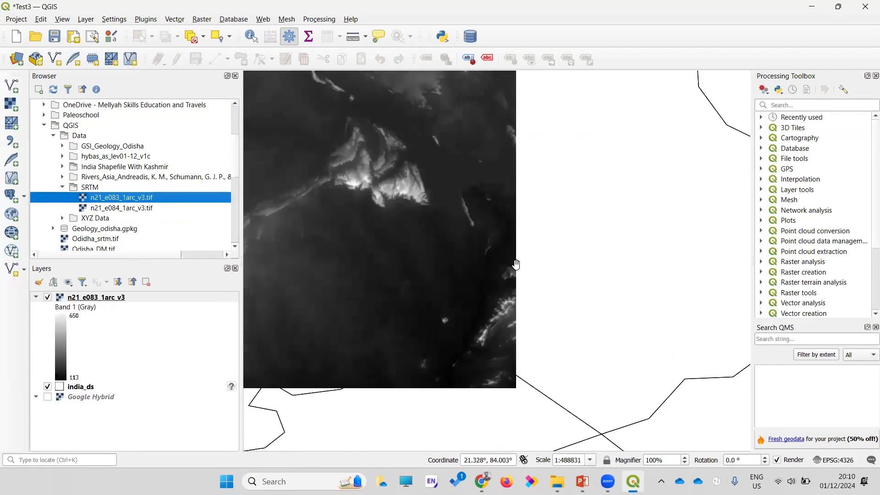
scroll(515, 265, "down", 2)
left_click_drag(104, 209, 545, 251)
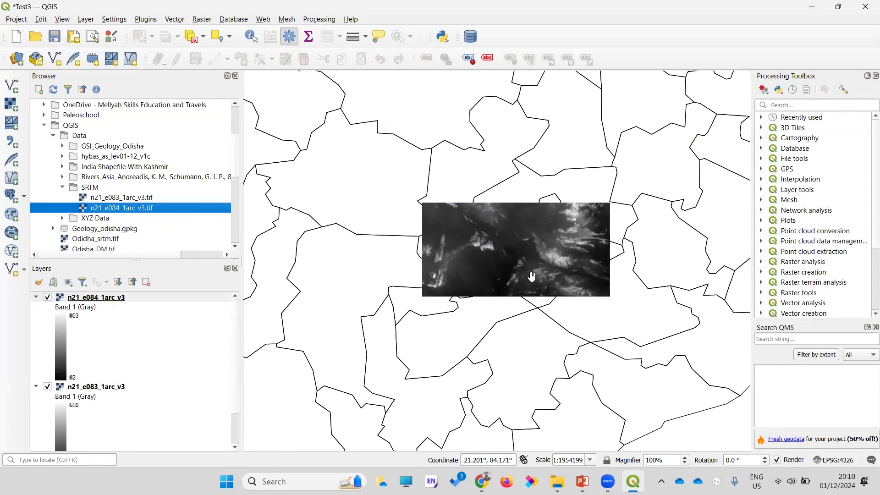
Step: Collapse both raster legends and set n21_e084_1arc_v3 to singleband pseudocolor rendering with Discrete interpolation
left_click(36, 298)
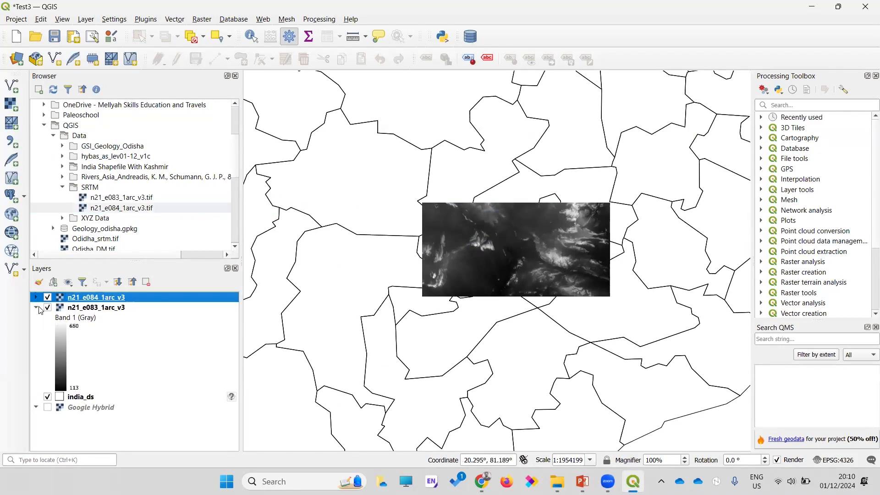
left_click(36, 307)
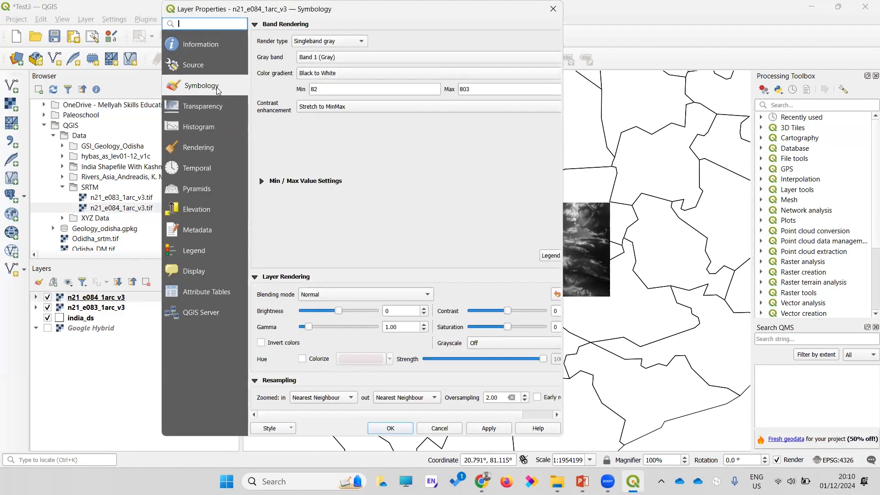
left_click(316, 42)
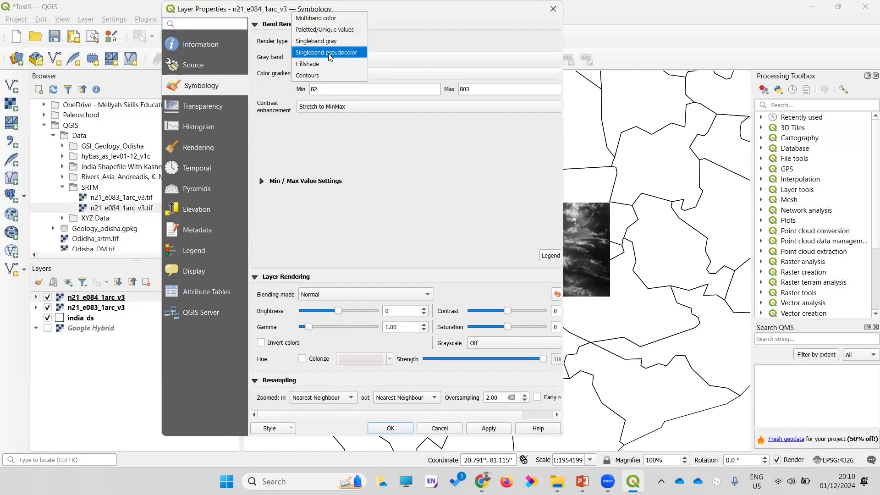
left_click(330, 53)
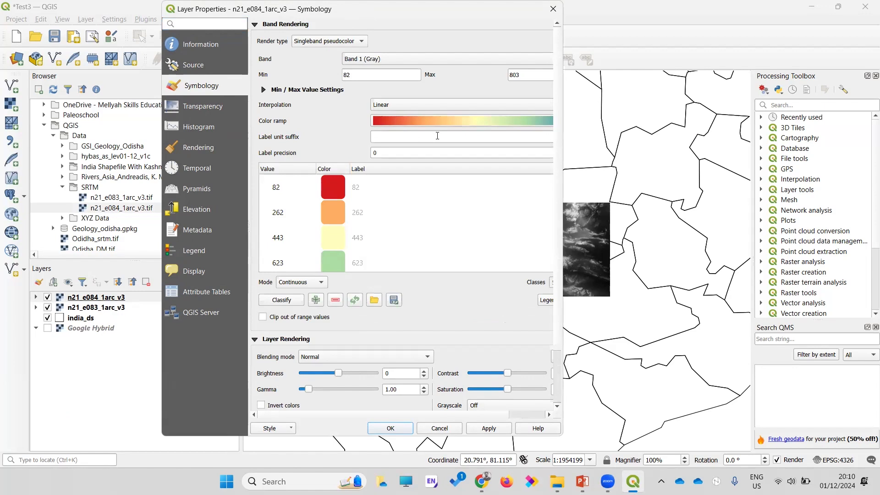
left_click(397, 104)
left_click(399, 95)
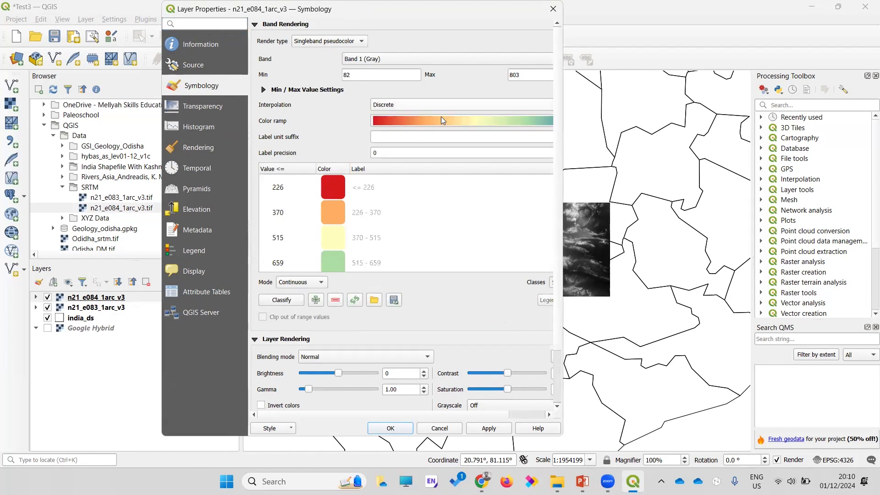
Step: Classify n21_e084_1arc_v3 with the Spectral color ramp in Continuous mode and apply the symbology
left_click(416, 121)
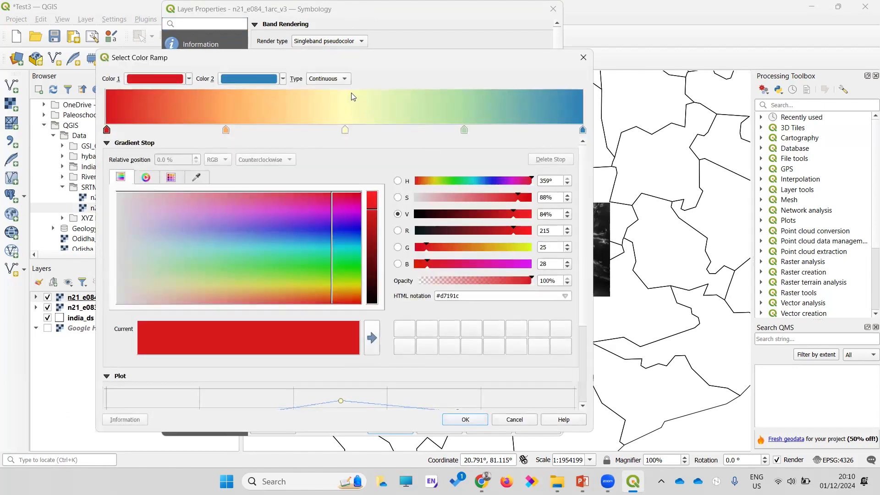
left_click(583, 63)
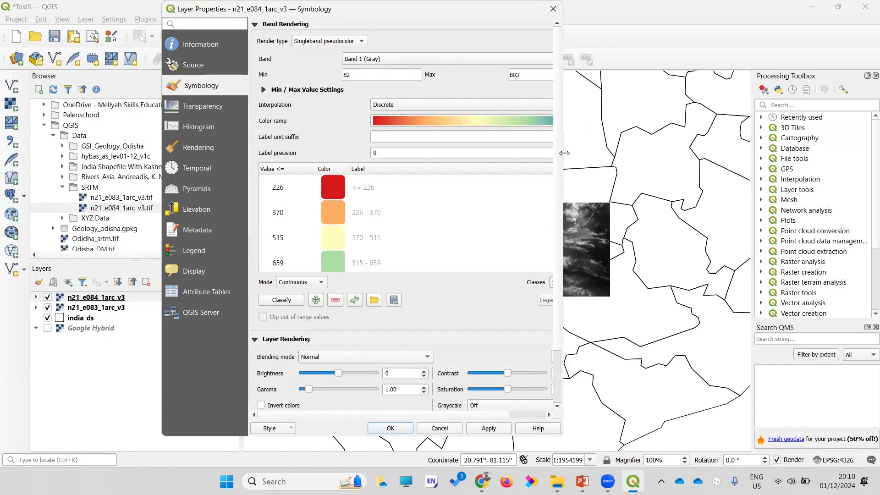
left_click_drag(564, 153, 730, 153)
left_click(709, 120)
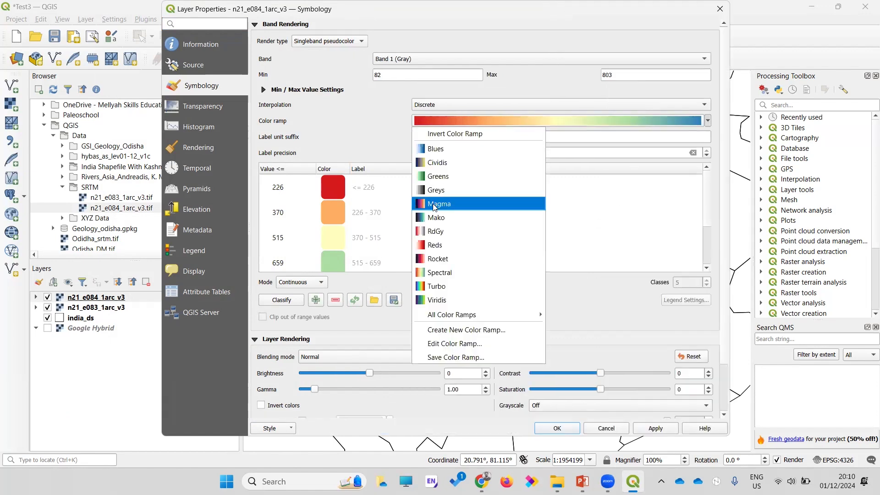
left_click(434, 274)
left_click(282, 300)
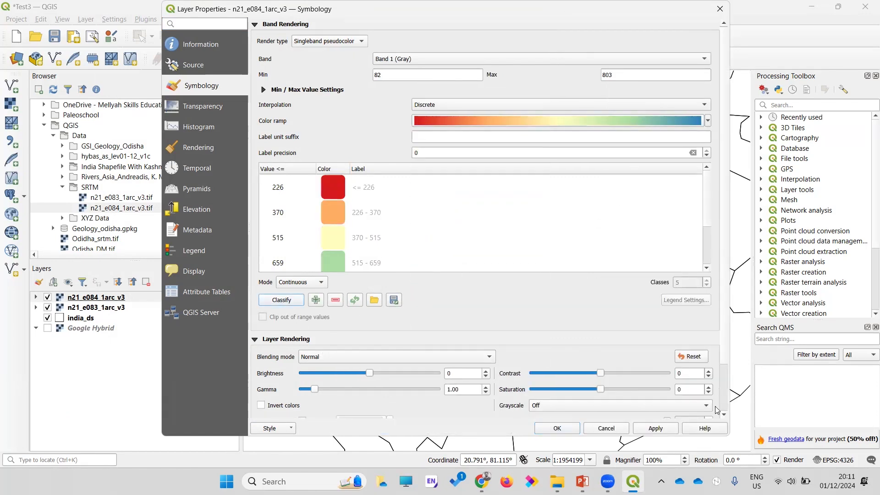
left_click(558, 429)
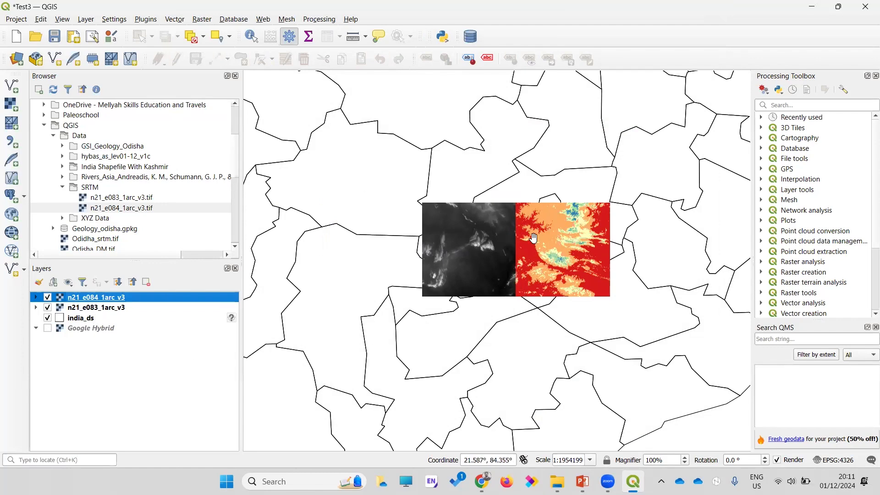
Step: Style n21_e083_1arc_v3 as singleband pseudocolor with Discrete interpolation and the RdGy color ramp, classified in Continuous mode
left_click(85, 312)
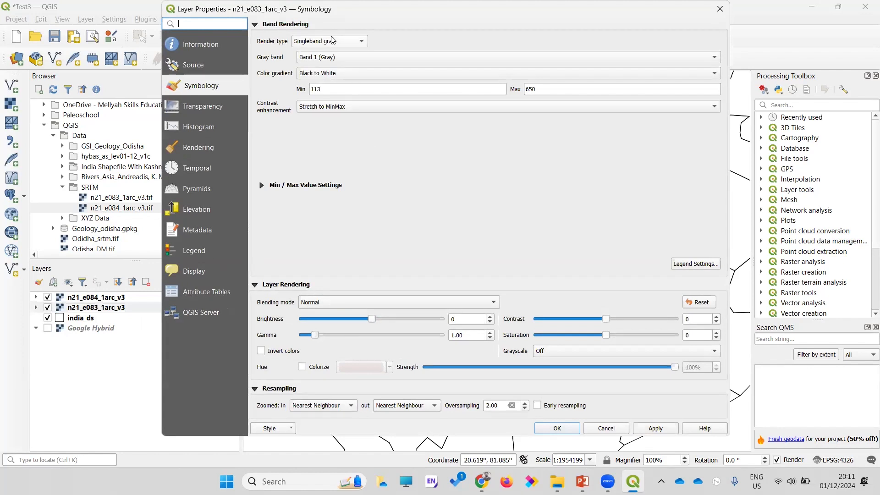
left_click(333, 39)
left_click(331, 53)
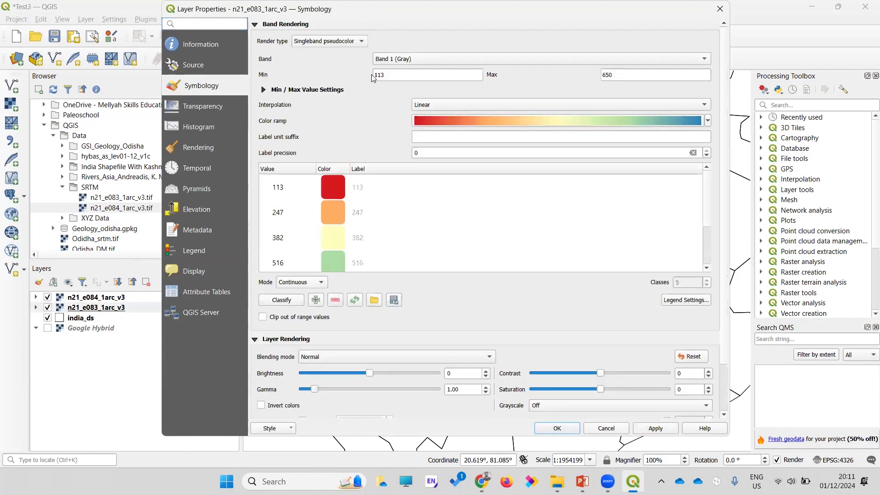
left_click(492, 105)
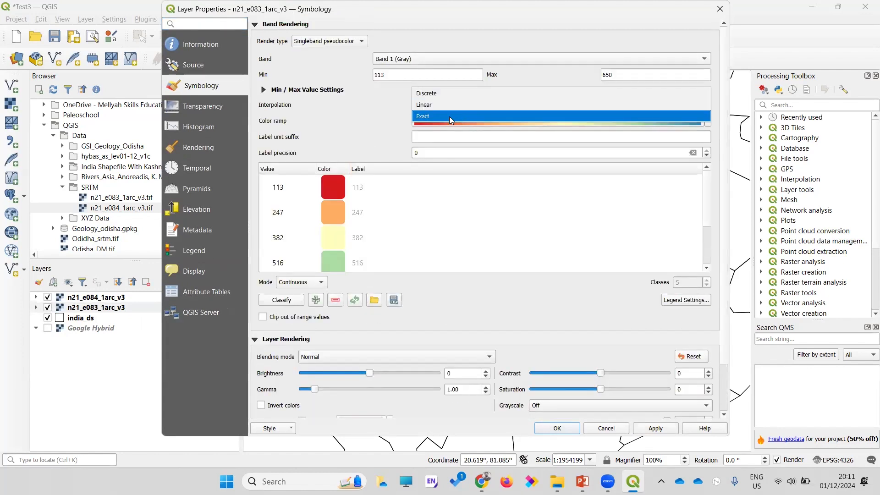
left_click(431, 94)
left_click(708, 120)
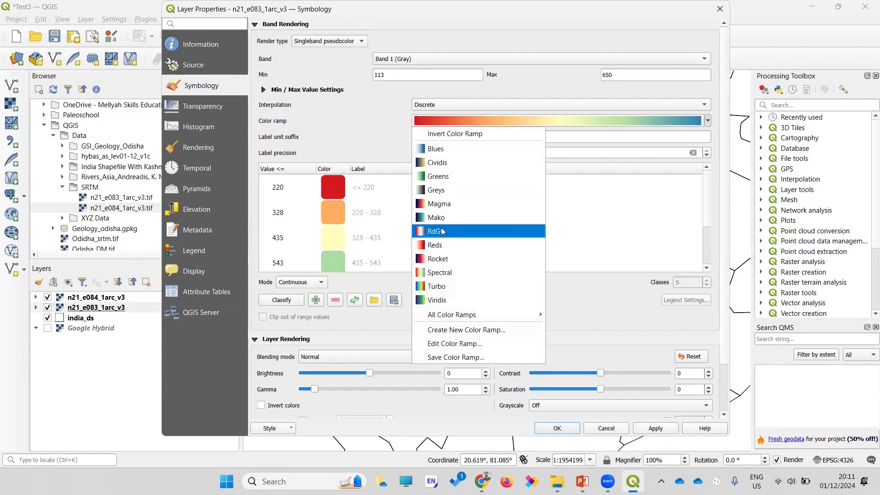
left_click(440, 229)
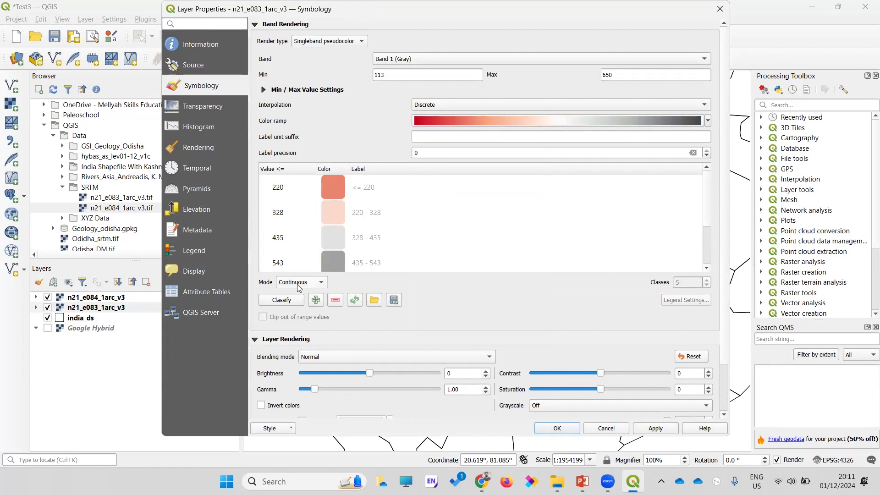
left_click(281, 300)
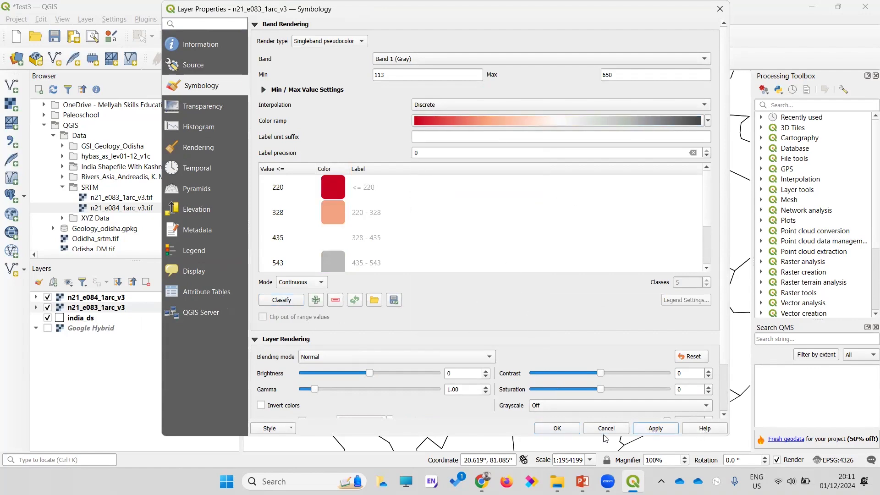
left_click(554, 430)
Step: Compare the two styled SRTM tiles along their shared edge and hide the india_ds boundary layer
scroll(535, 259, "up", 1)
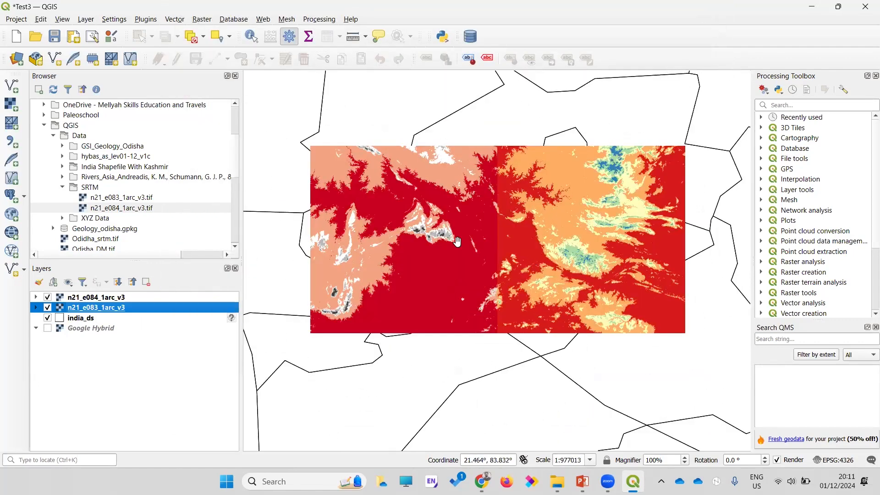
scroll(486, 243, "up", 2)
scroll(516, 246, "down", 2)
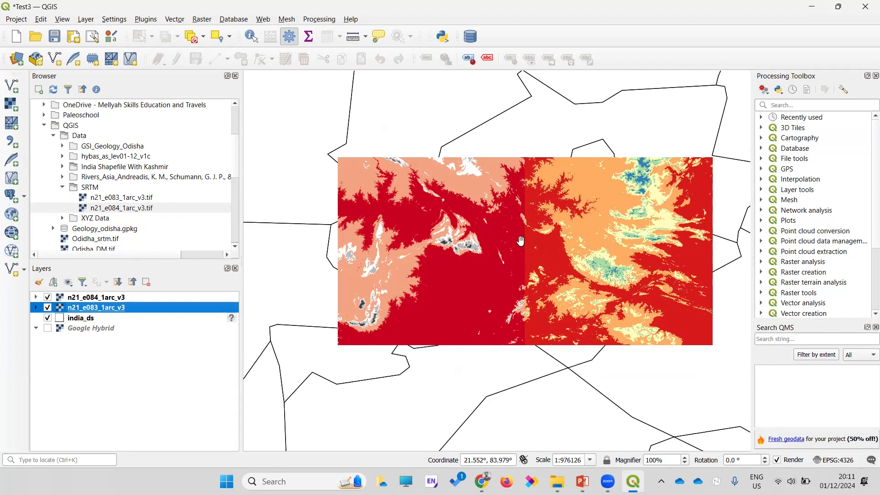
left_click_drag(616, 250, 579, 246)
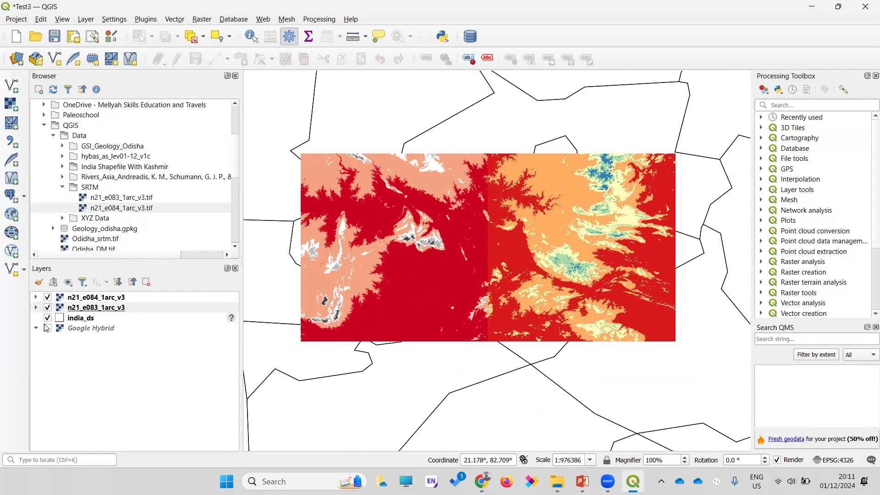
left_click(47, 319)
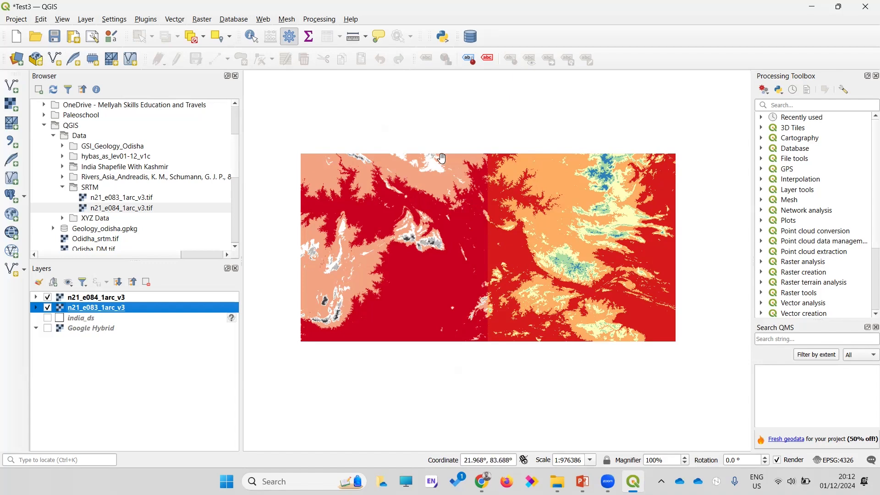
Step: Examine the individual pixels and elevation class boundaries of the n21_e083_1arc_v3 raster at close range
scroll(426, 239, "up", 8)
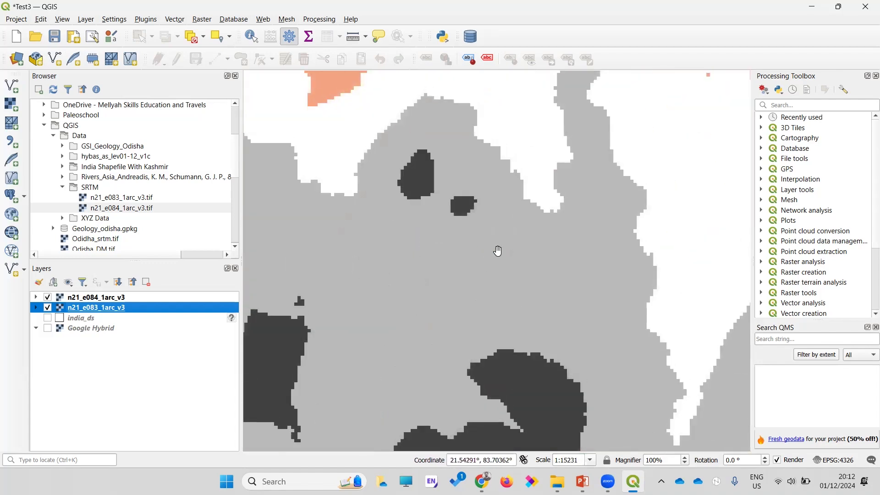
scroll(521, 244, "up", 1)
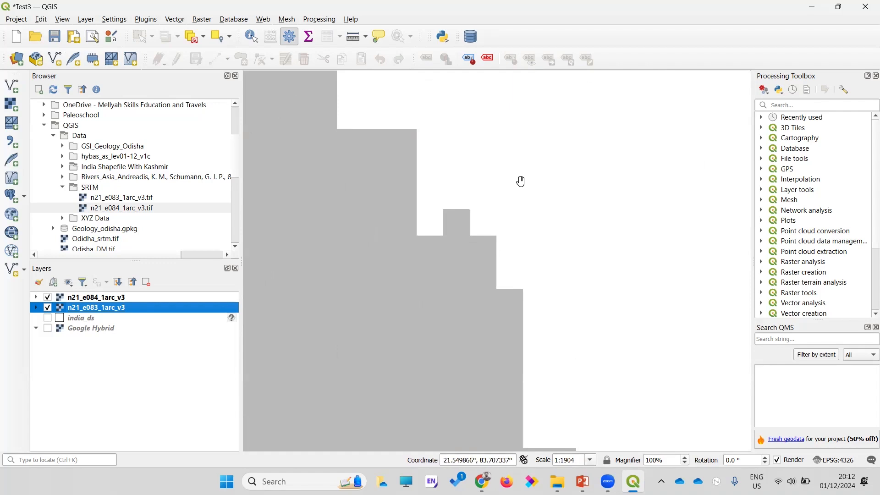
left_click_drag(522, 171, 584, 194)
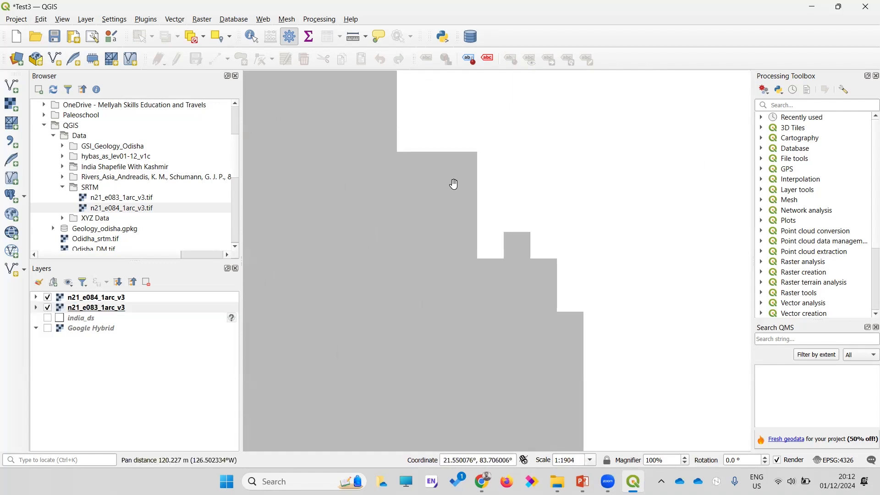
scroll(452, 185, "down", 1)
scroll(449, 188, "up", 3)
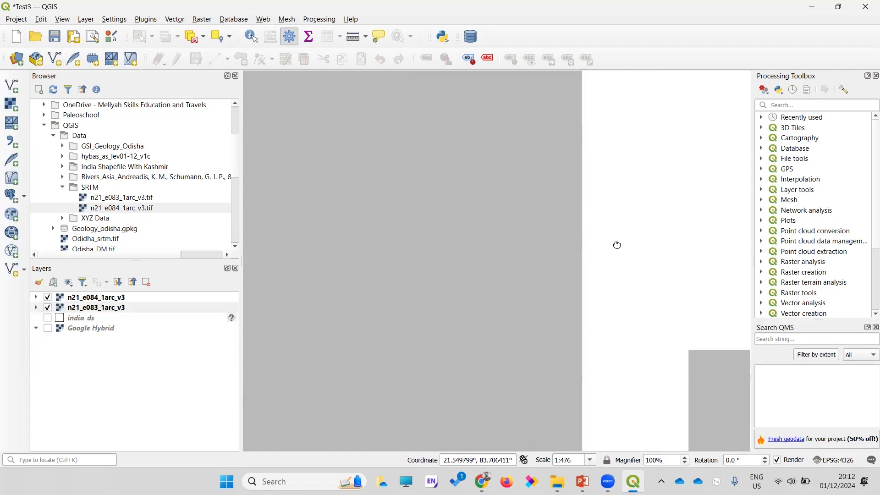
left_click_drag(664, 294, 535, 188)
scroll(535, 188, "down", 3)
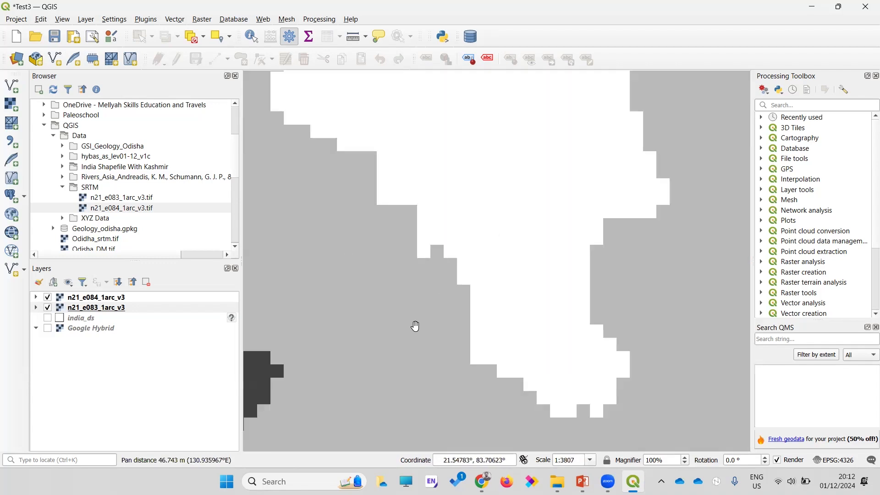
left_click_drag(431, 340, 606, 210)
scroll(454, 280, "up", 3)
scroll(445, 277, "down", 3)
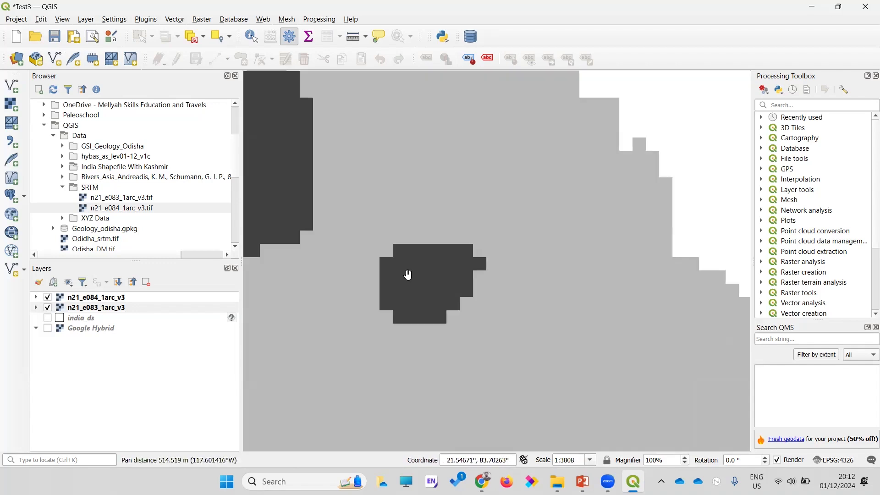
scroll(411, 277, "up", 3)
scroll(461, 271, "up", 2)
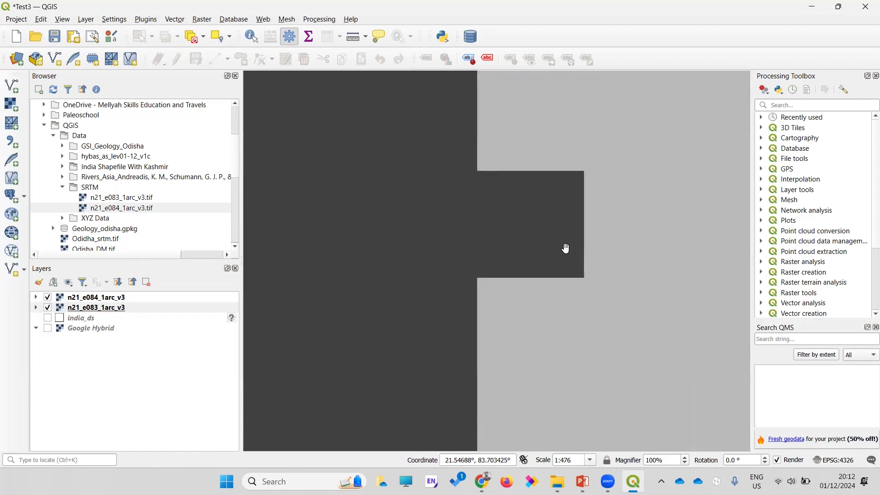
scroll(558, 220, "down", 2)
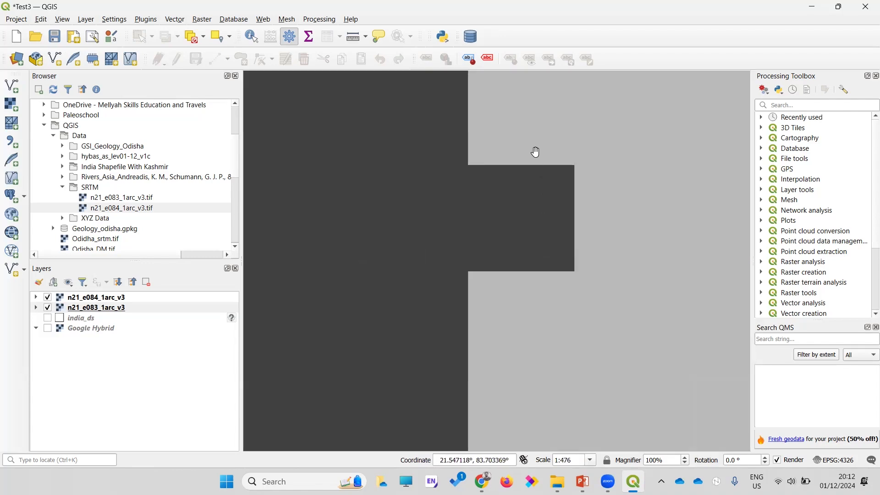
scroll(536, 152, "down", 10)
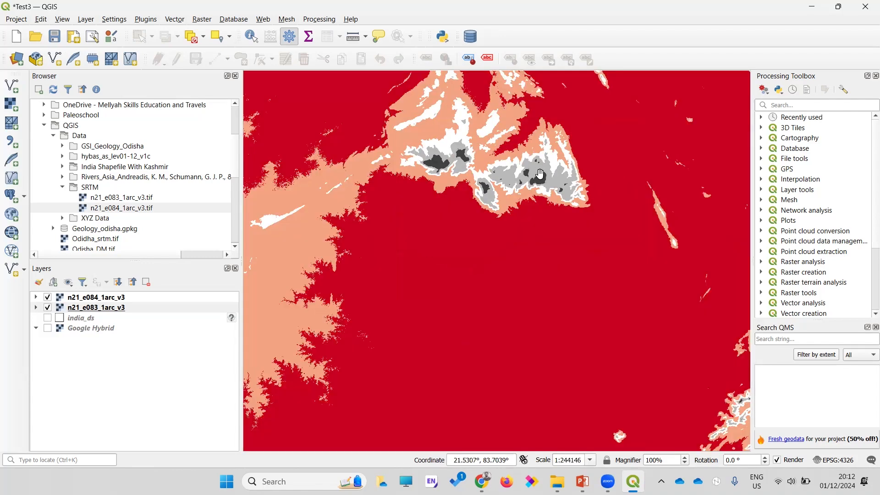
Step: Examine the pixels and high-elevation classes of the n21_e084_1arc_v3 raster, then bring both tiles back into view
scroll(539, 174, "down", 2)
left_click_drag(591, 170, 548, 222)
scroll(535, 219, "up", 2)
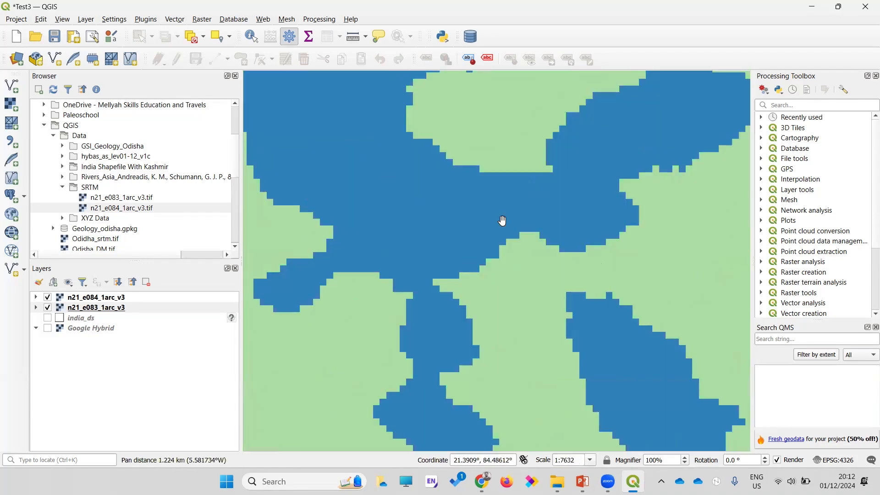
scroll(503, 221, "down", 1)
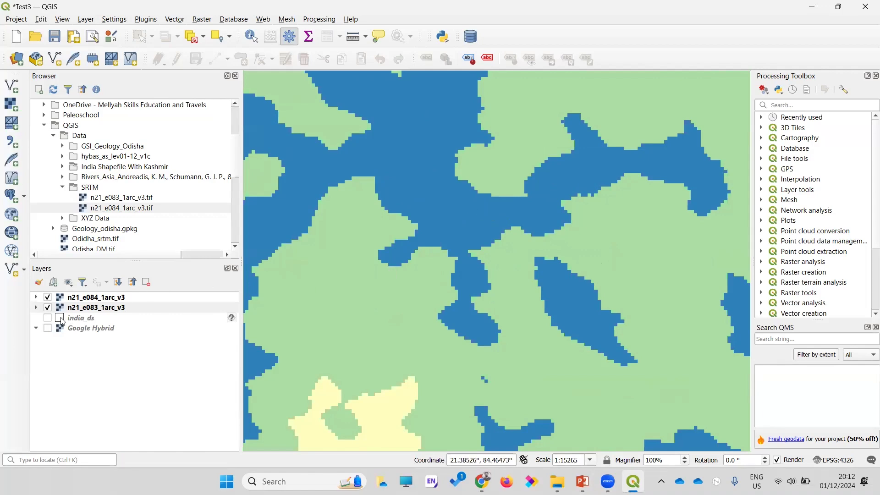
scroll(534, 233, "down", 7)
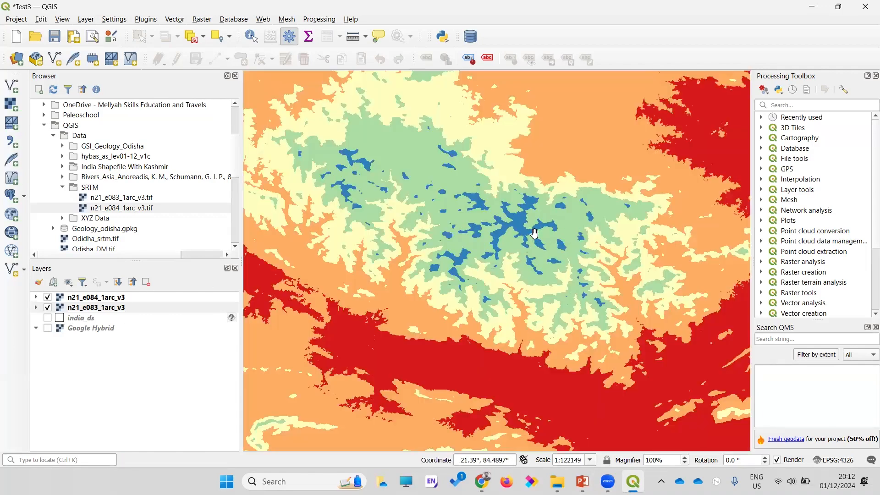
left_click_drag(502, 212, 528, 257)
scroll(505, 249, "up", 2)
scroll(504, 249, "down", 1)
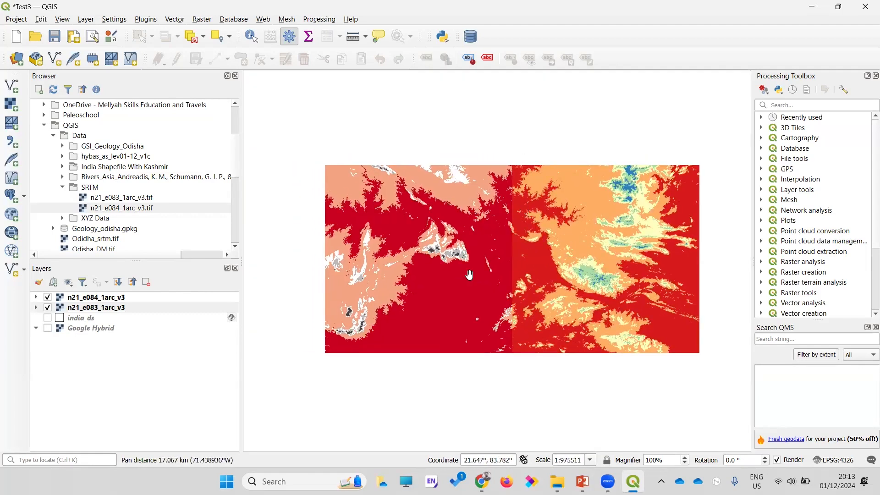
Step: Merge the n21_e083_1arc_v3 and n21_e084_1arc_v3 rasters into one temporary raster with Float32 output
left_click(202, 20)
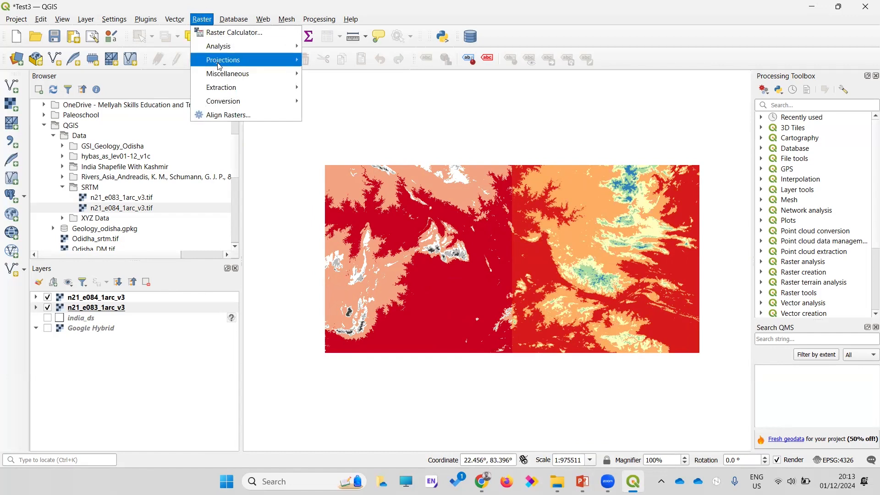
mouse_move(223, 77)
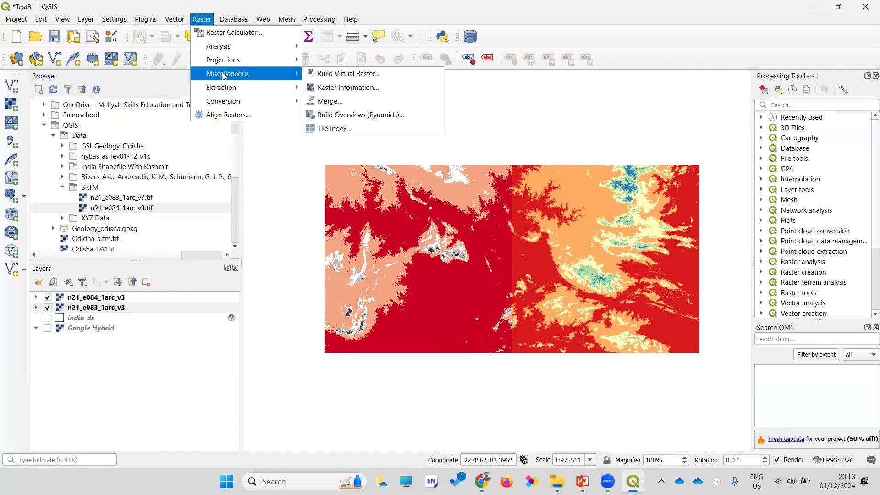
left_click(330, 102)
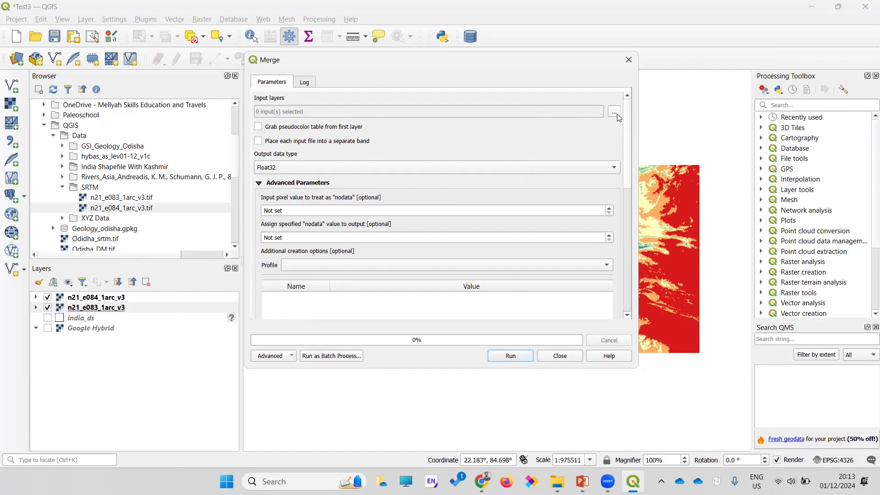
left_click(617, 114)
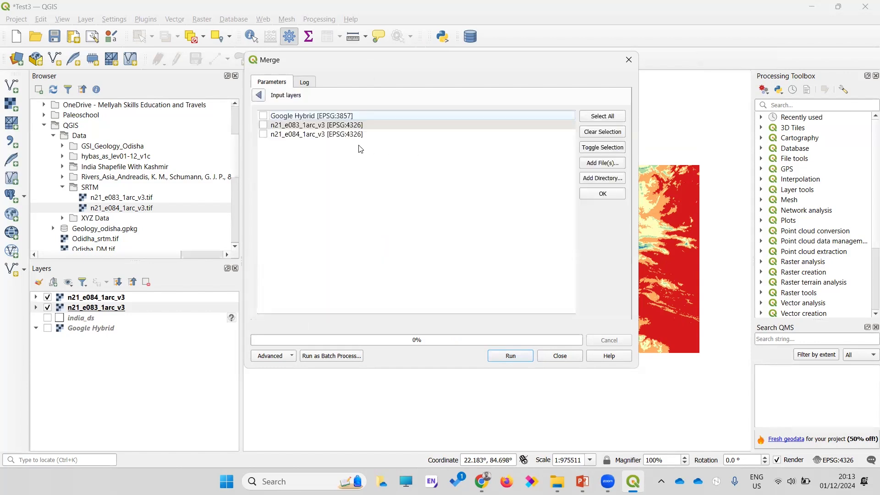
left_click(264, 125)
left_click(511, 357)
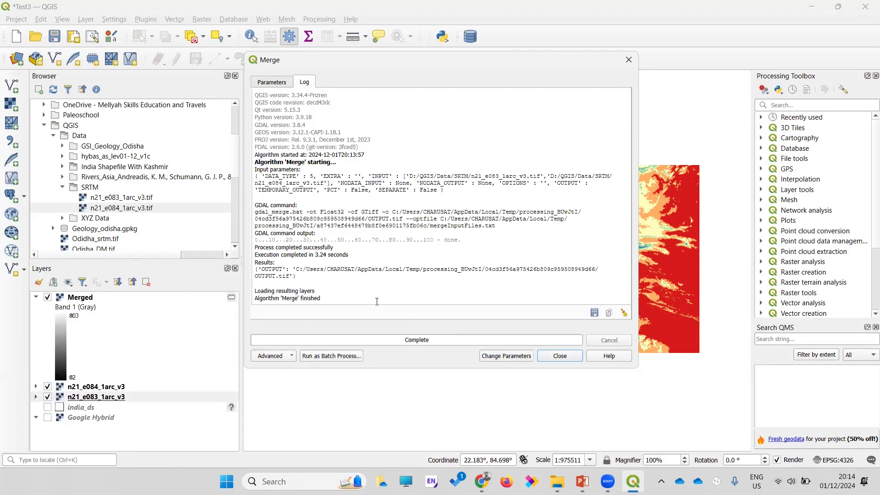
left_click(560, 356)
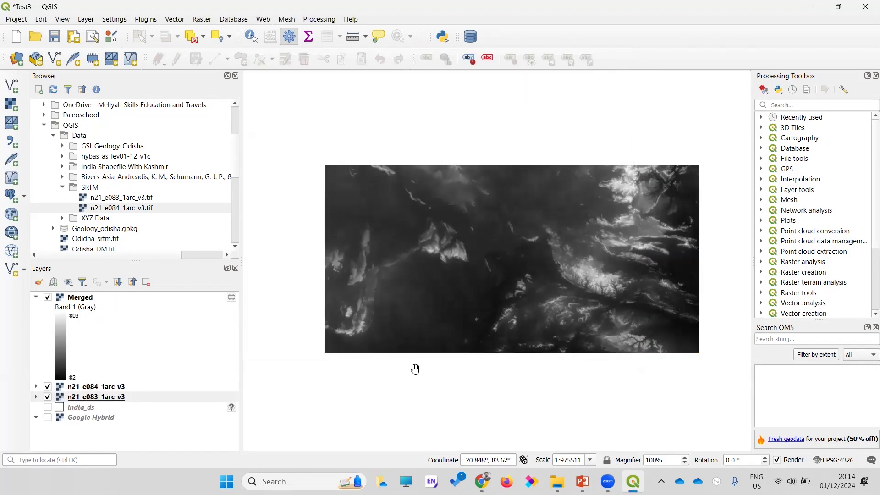
Step: Compare the Merged raster with the original tiles, then hide both tiles and leave only Merged displayed
left_click(47, 299)
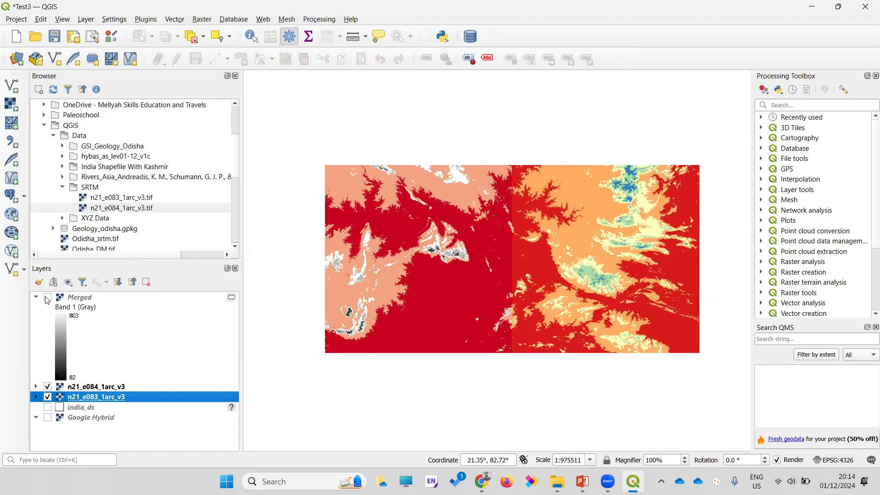
left_click(47, 397)
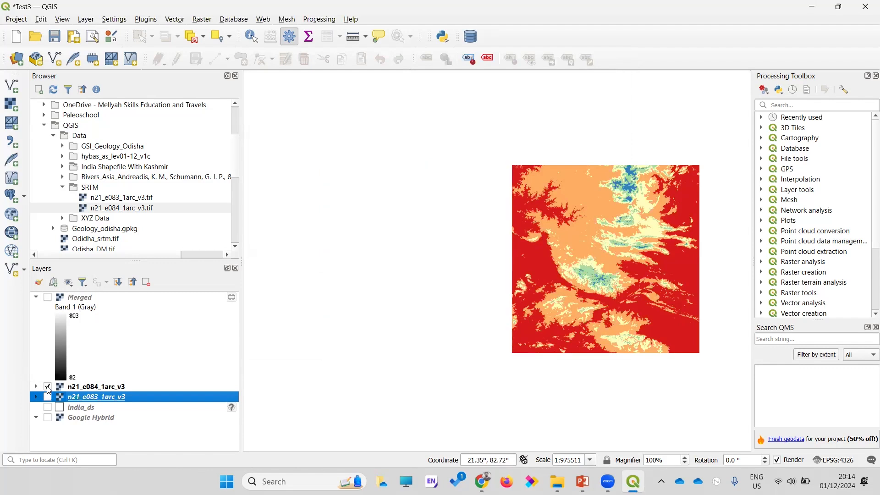
left_click(48, 387)
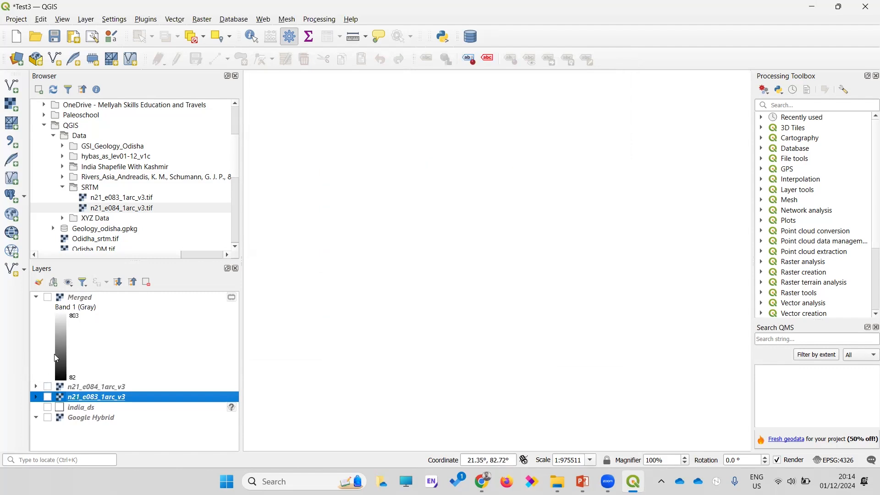
left_click(48, 298)
Step: Remove the n21_e084_1arc_v3 and n21_e083_1arc_v3 layers from the project and collapse the Merged layer's legend
left_click(91, 386)
left_click(91, 394)
left_click(93, 387)
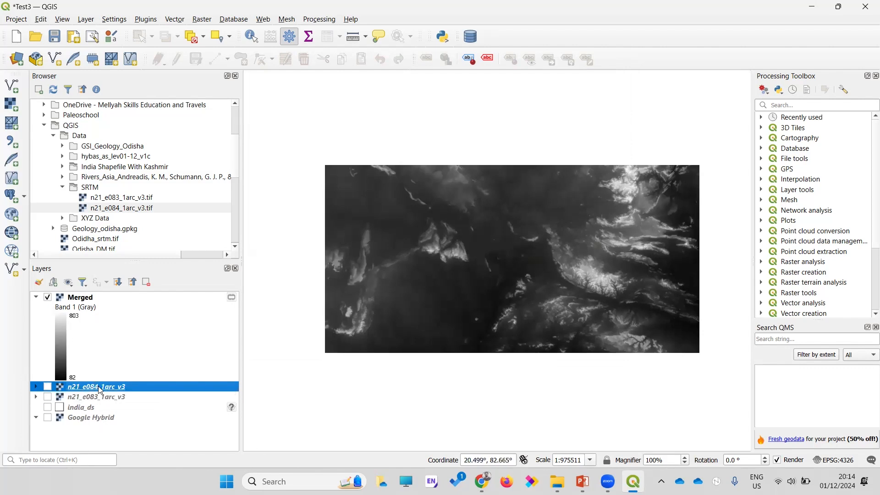
right_click(99, 386)
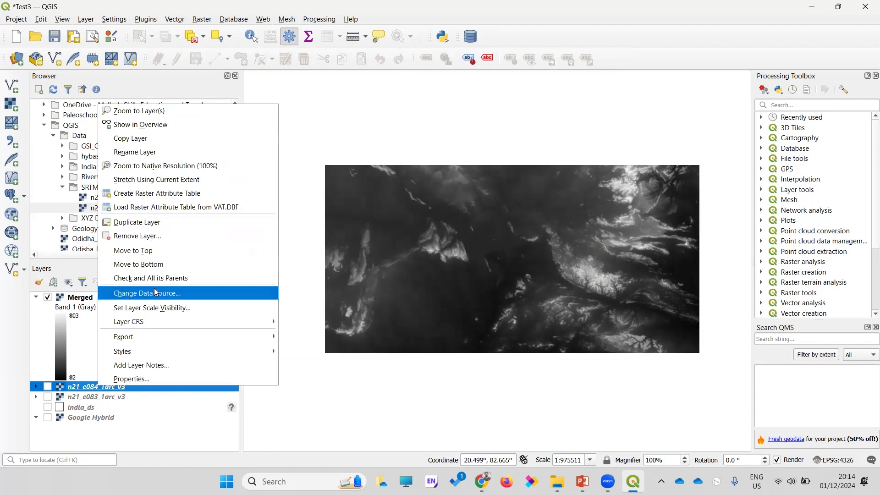
left_click(137, 236)
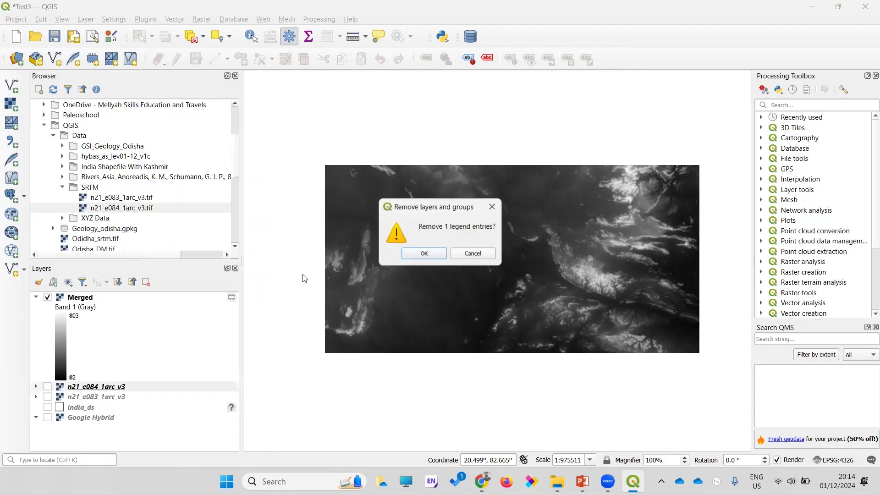
left_click(421, 254)
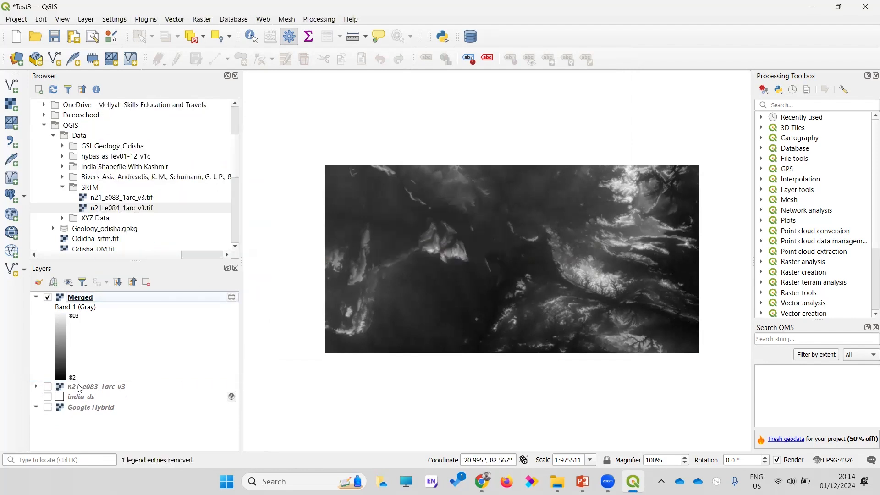
left_click(81, 387)
right_click(80, 387)
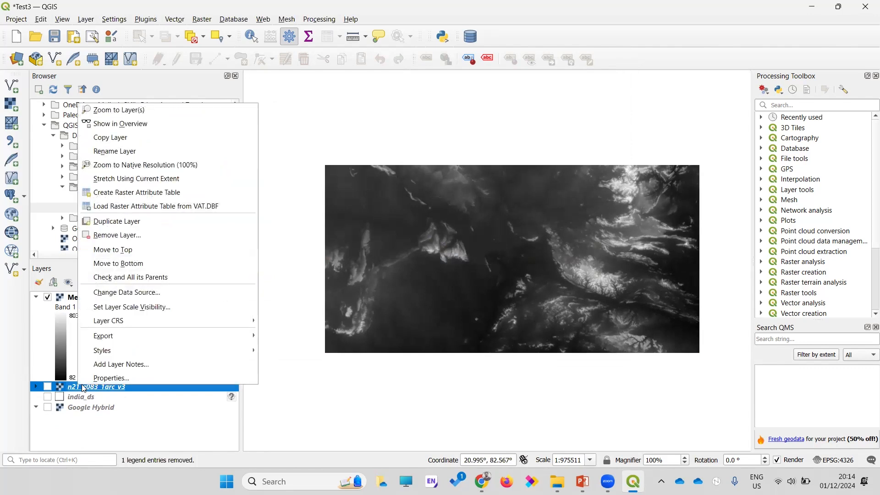
left_click(123, 235)
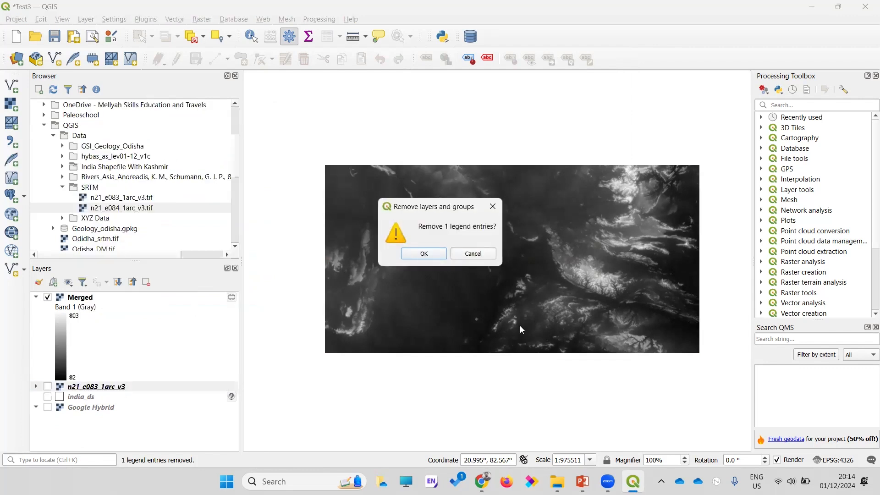
left_click(424, 256)
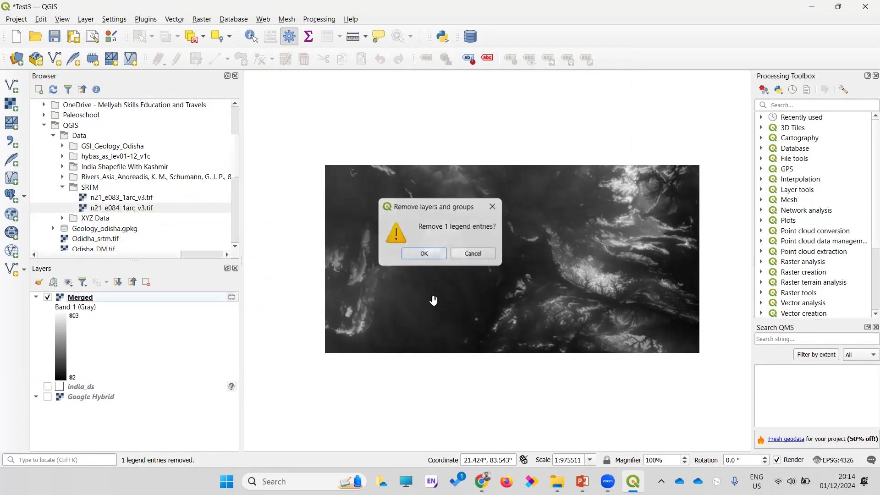
left_click(36, 297)
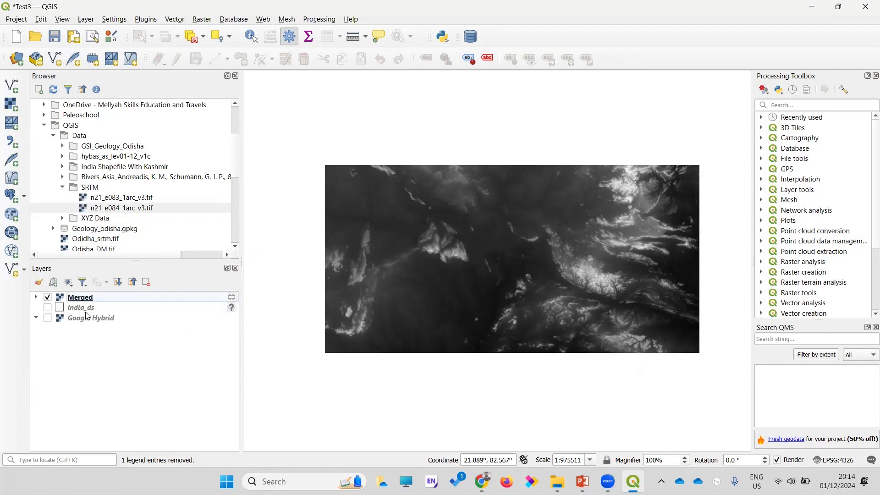
Step: Set the Merged raster's symbology to singleband pseudocolor with Discrete interpolation
left_click_drag(514, 232, 496, 221)
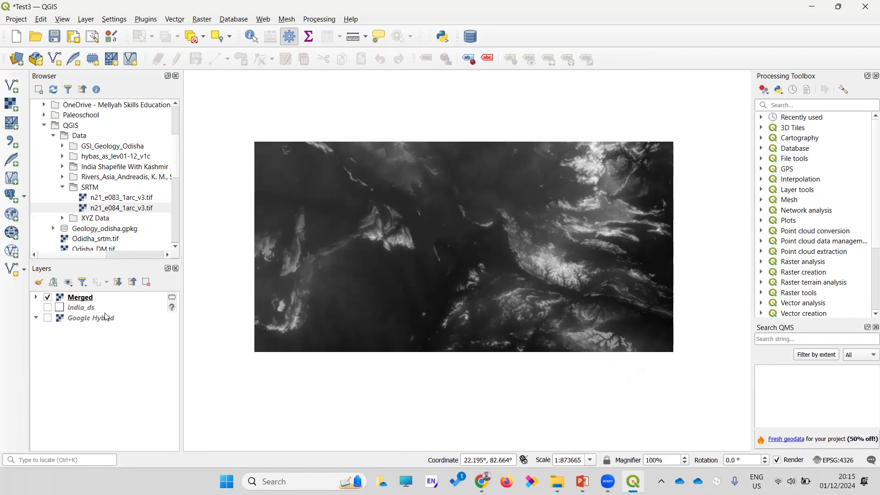
double_click(80, 302)
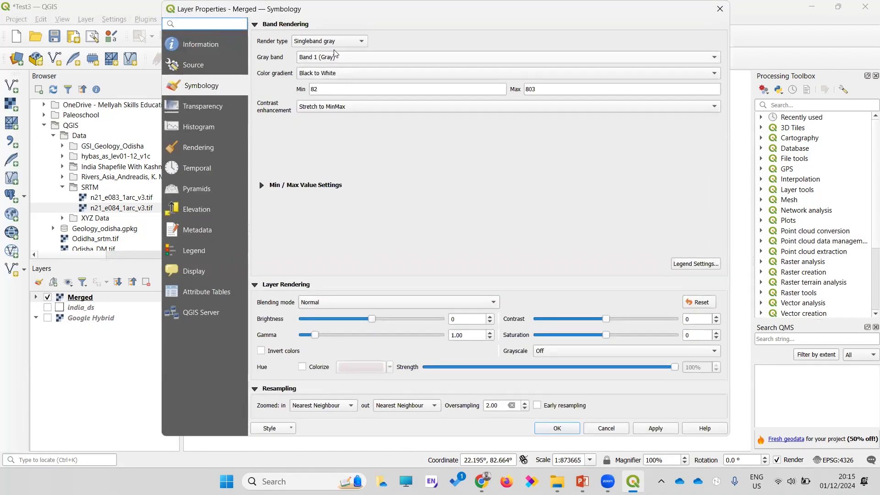
left_click(336, 42)
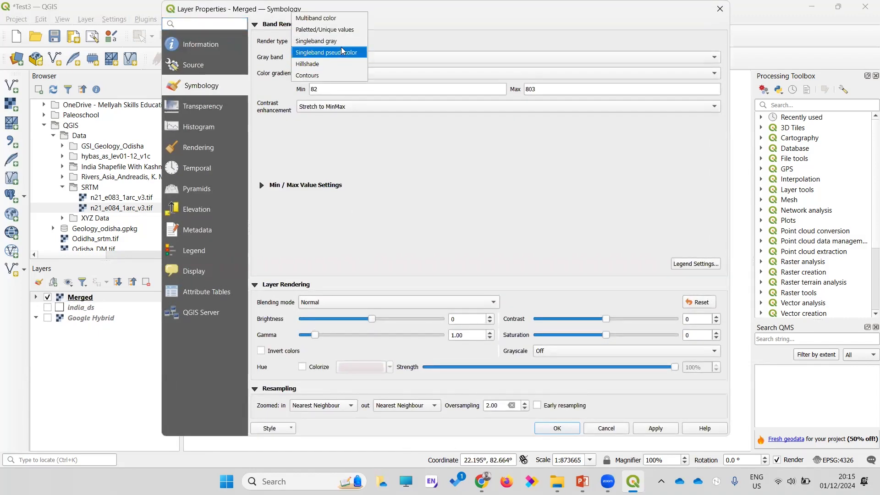
left_click(337, 54)
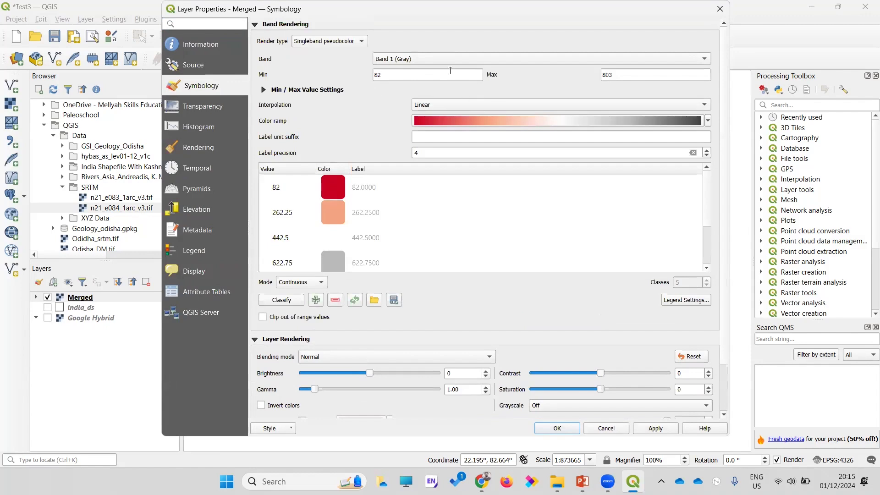
left_click(478, 105)
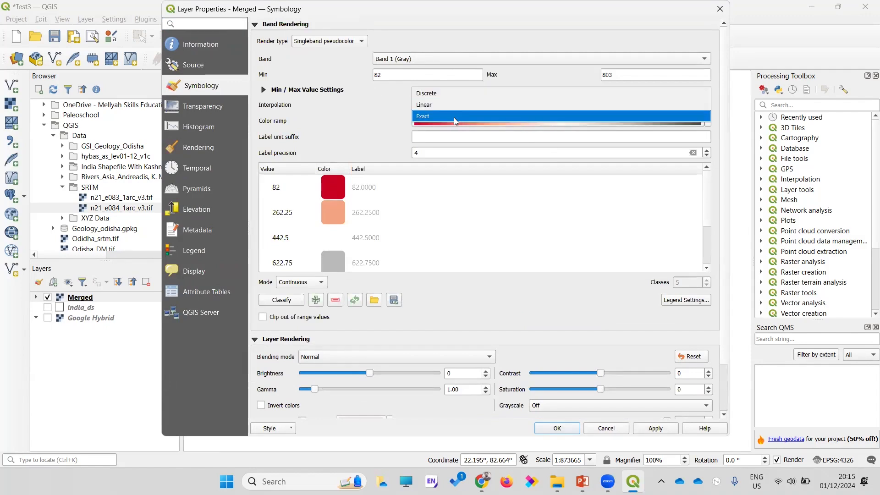
left_click(437, 95)
Step: Give the Merged raster the red-yellow-green-blue color ramp, classify it in Continuous mode and apply the style
left_click(567, 123)
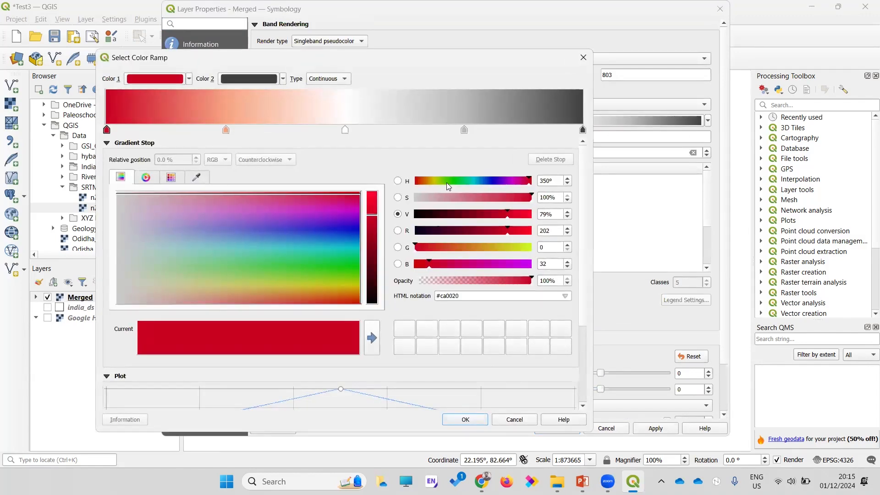
left_click(589, 56)
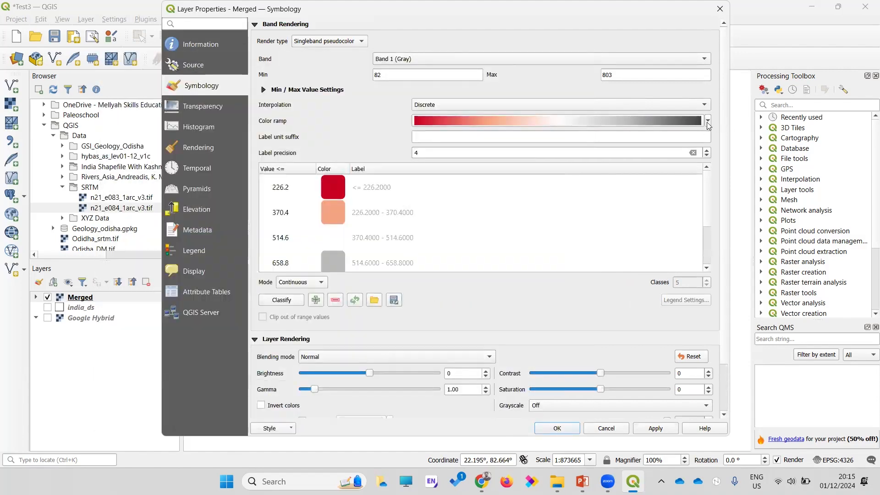
left_click(707, 121)
left_click(456, 273)
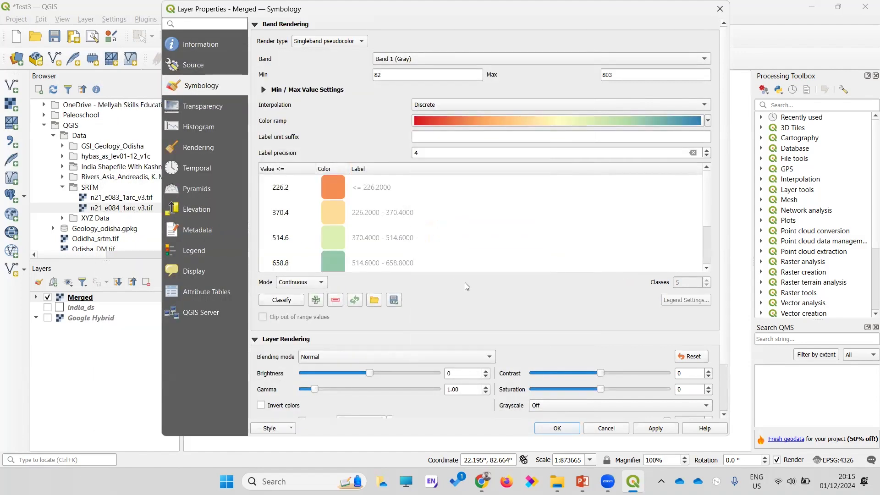
left_click(271, 301)
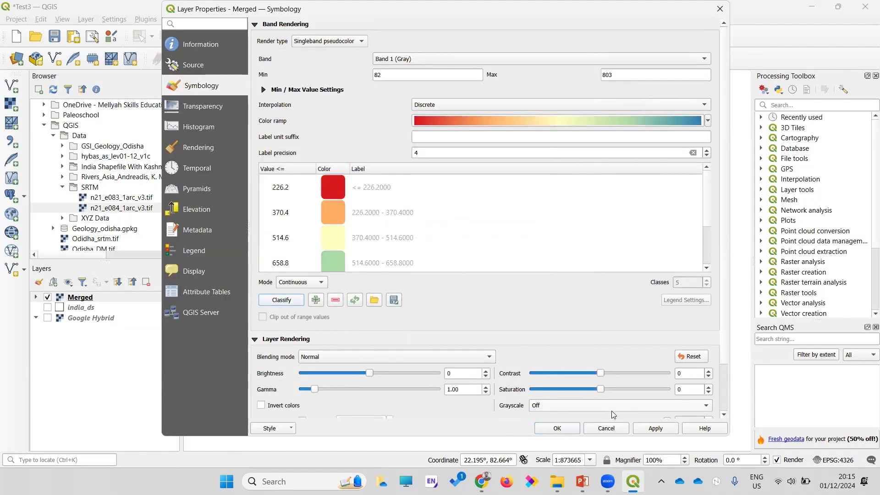
left_click(557, 428)
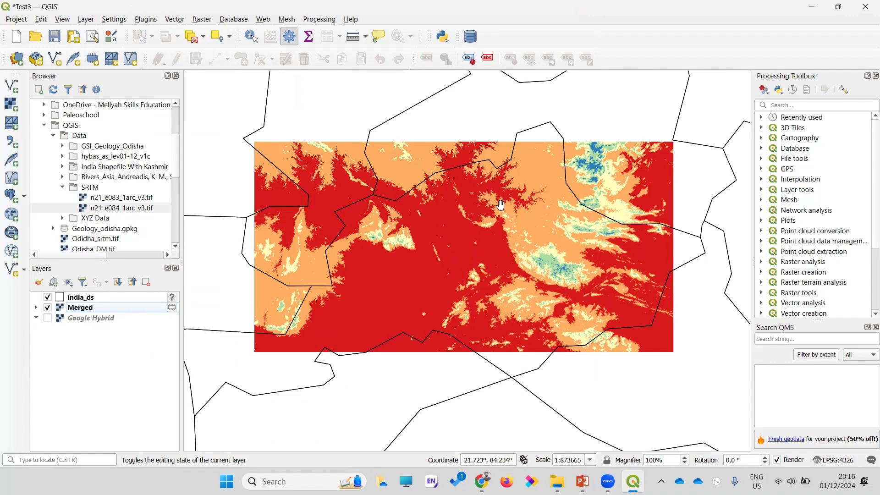
Step: Examine how the Merged raster's elevation classes lie within the india_ds district boundaries
mouse_move(501, 206)
left_mouse_down()
mouse_move(471, 227)
mouse_move(498, 215)
left_mouse_up()
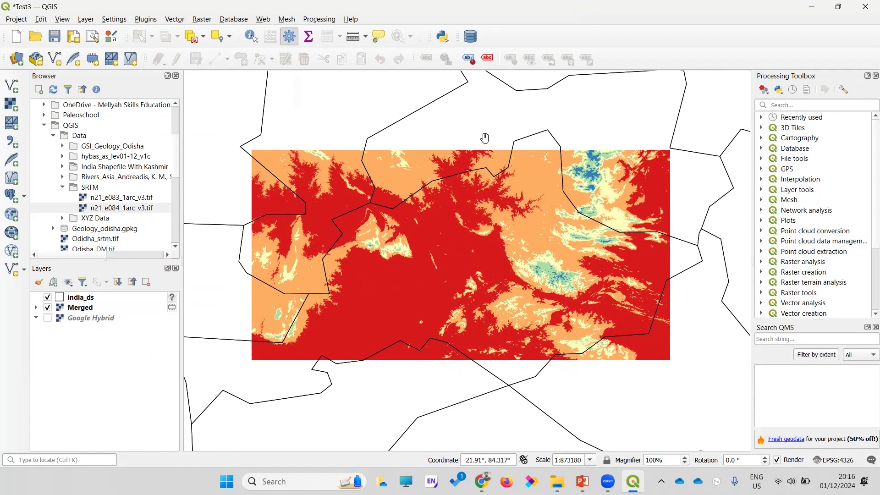
scroll(441, 303, "down", 2)
scroll(446, 302, "up", 2)
left_click_drag(449, 300, 466, 229)
left_click_drag(390, 253, 427, 242)
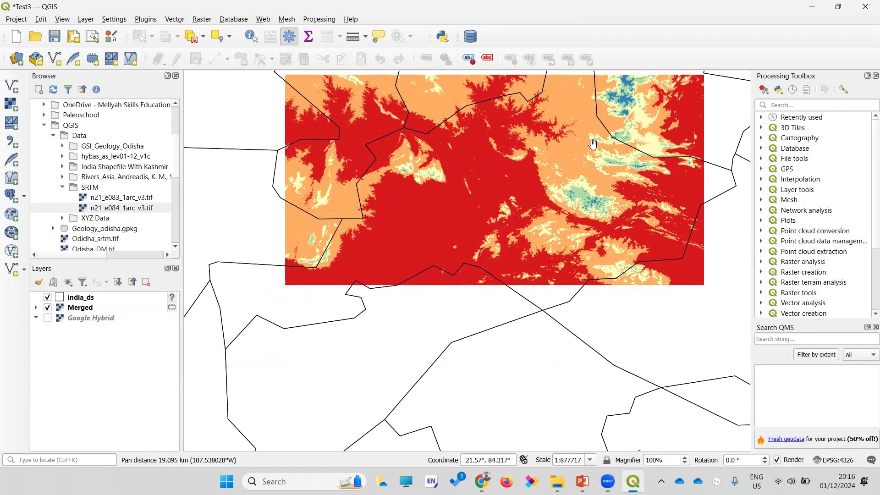
left_click_drag(590, 149, 555, 197)
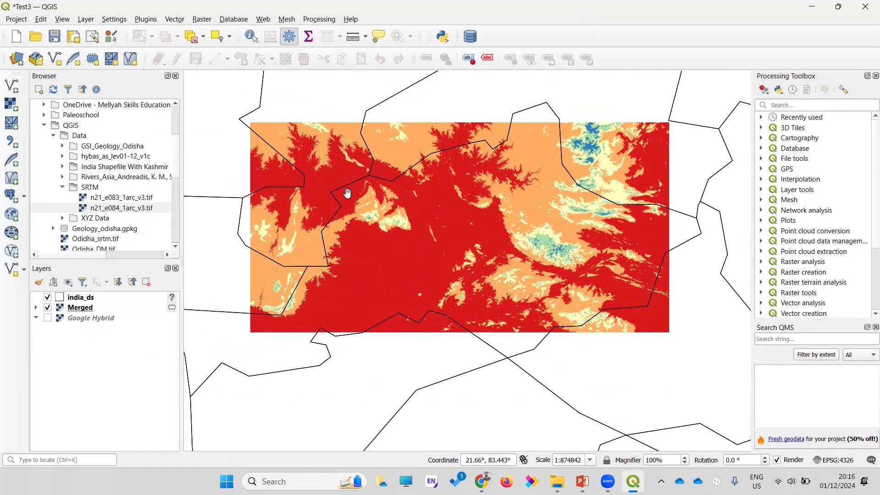
left_click_drag(474, 257, 471, 258)
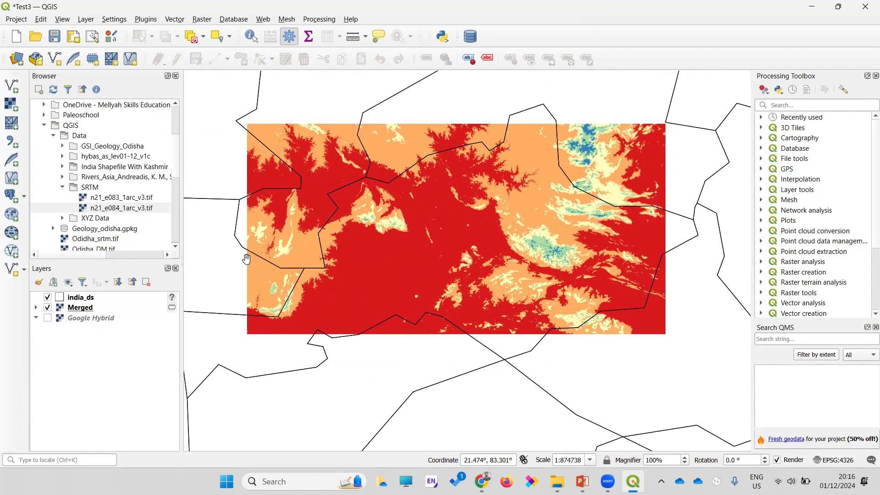
Step: Select the Sambalpur district polygon in the india_ds layer
left_click(81, 297)
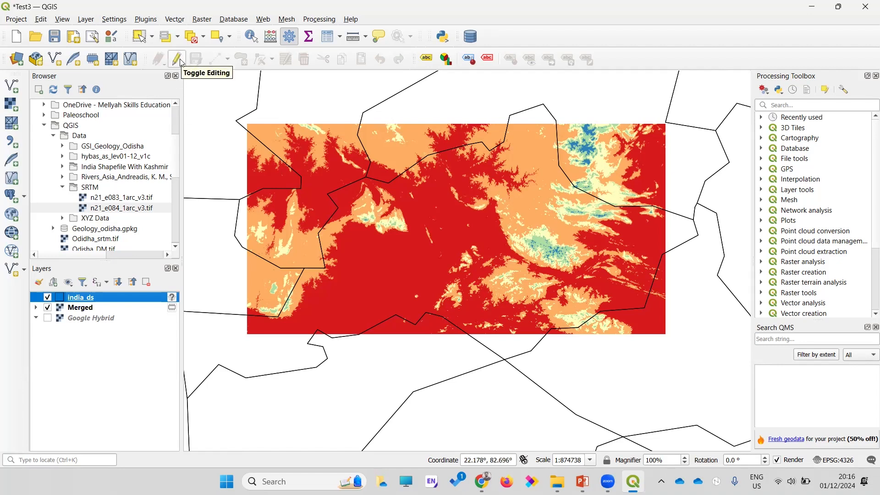
left_click(141, 39)
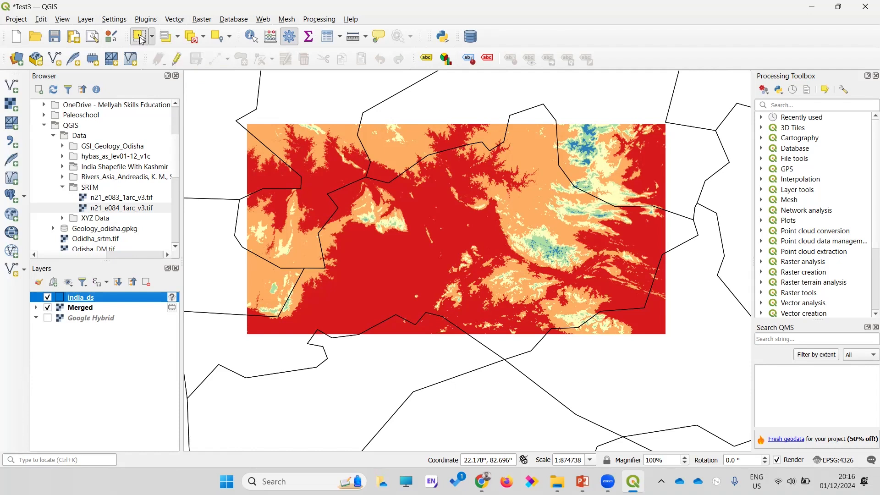
left_click(531, 115)
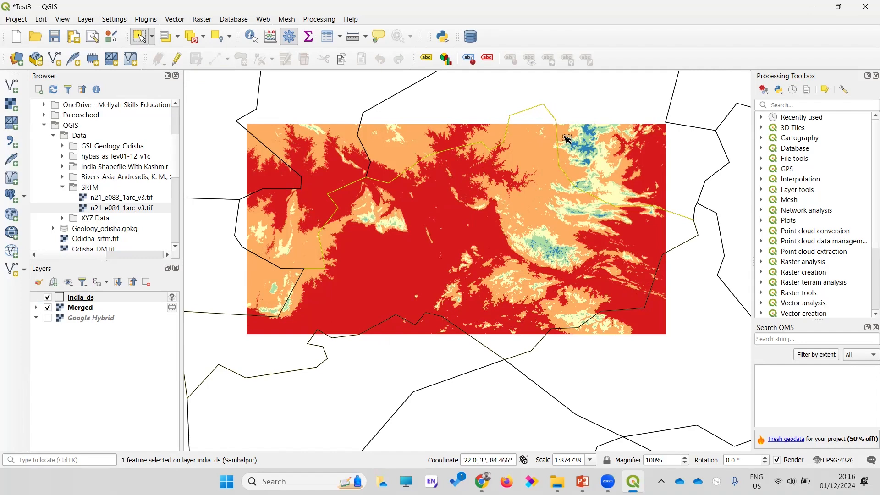
Step: Export only the selected india_ds feature as an ESRI Shapefile named Sambalpur in EPSG:4326 - WGS 84, adding it to the map
right_click(90, 301)
mouse_move(133, 255)
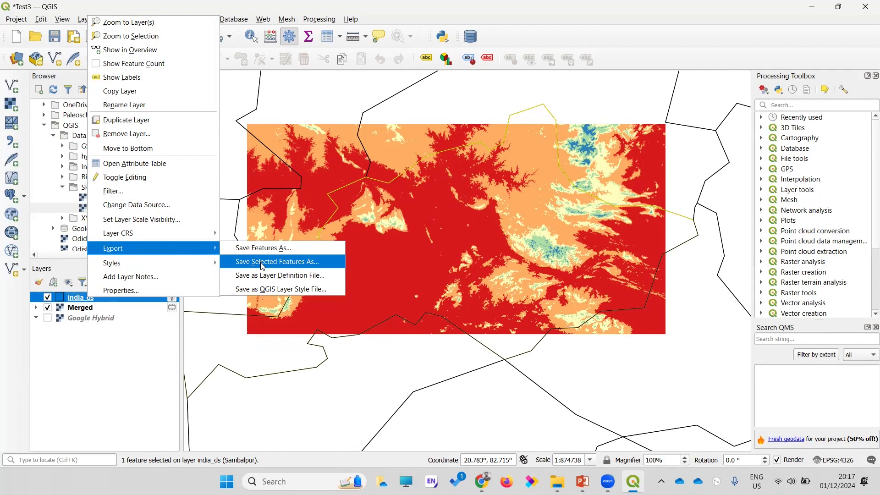
left_click(258, 265)
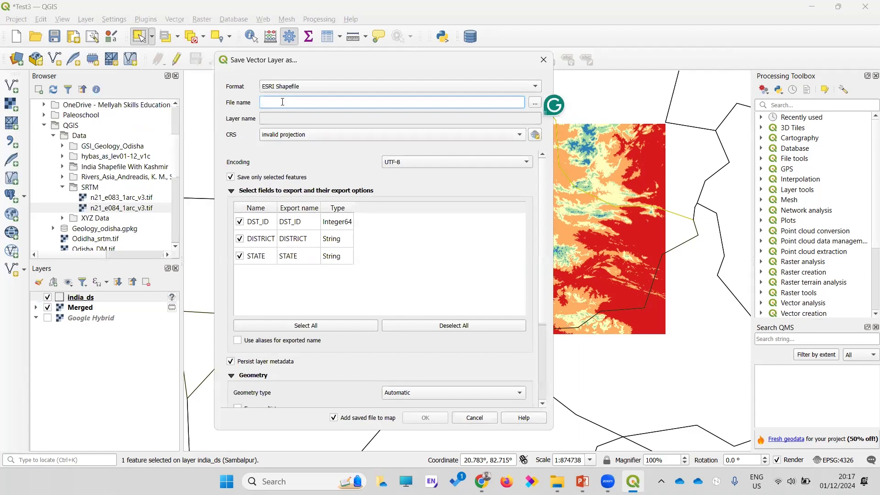
type("Sambalpur")
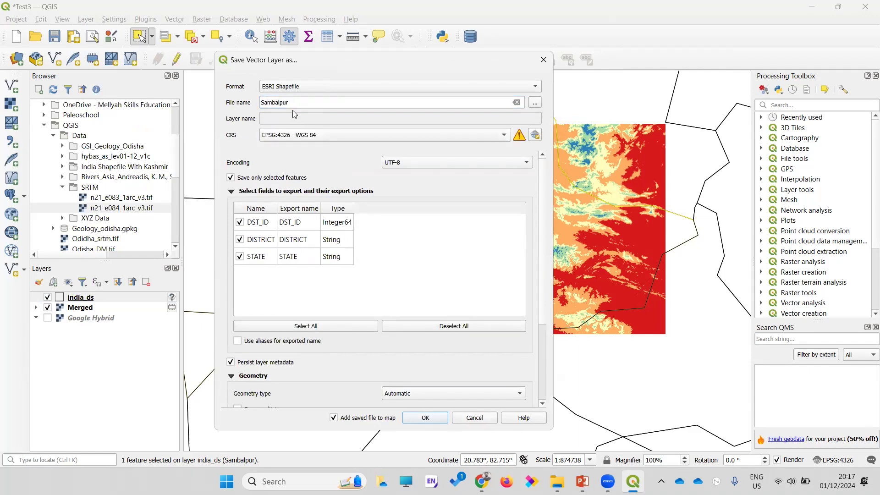
left_click(427, 418)
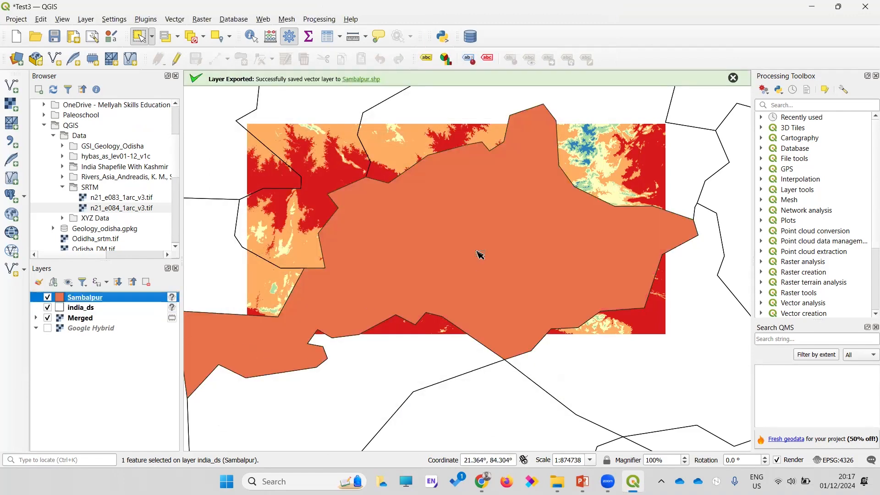
Step: Hide the india_ds layer so only the Sambalpur polygon lies over the Merged raster
left_click(48, 308)
scroll(356, 263, "down", 2)
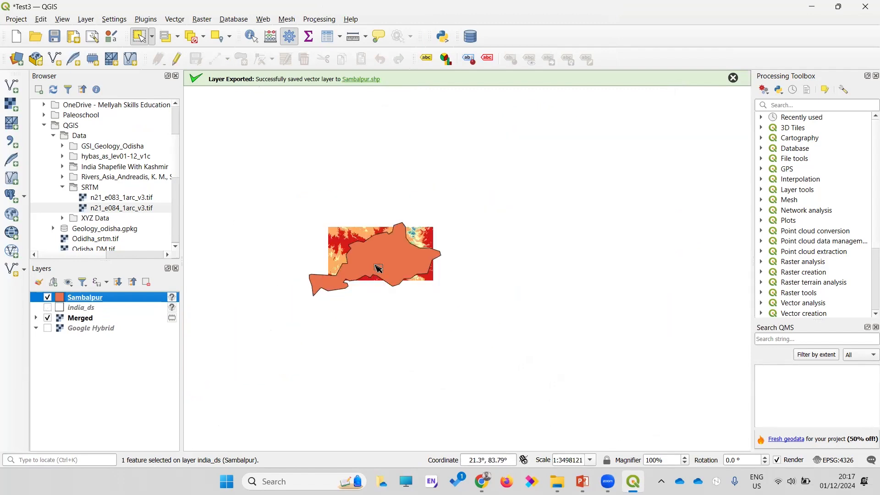
left_click(47, 308)
left_click(47, 308)
Step: Open the style options of the india_ds layer
left_click(84, 310)
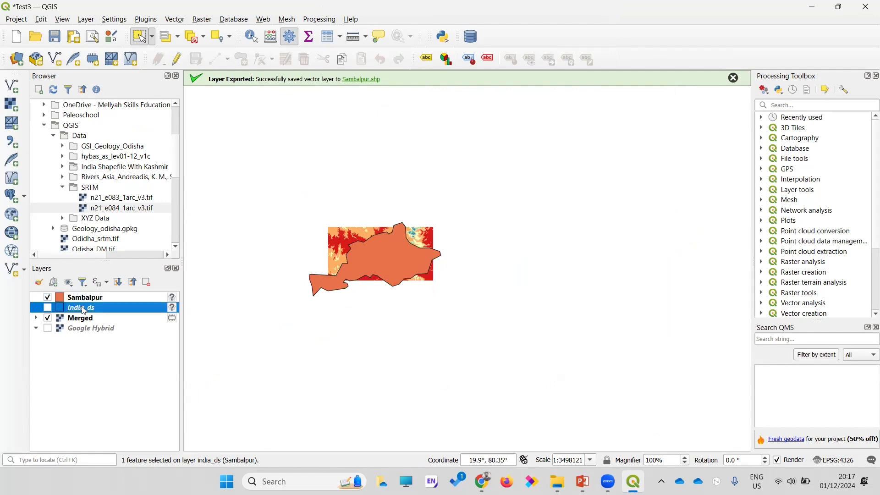
right_click(84, 311)
mouse_move(104, 275)
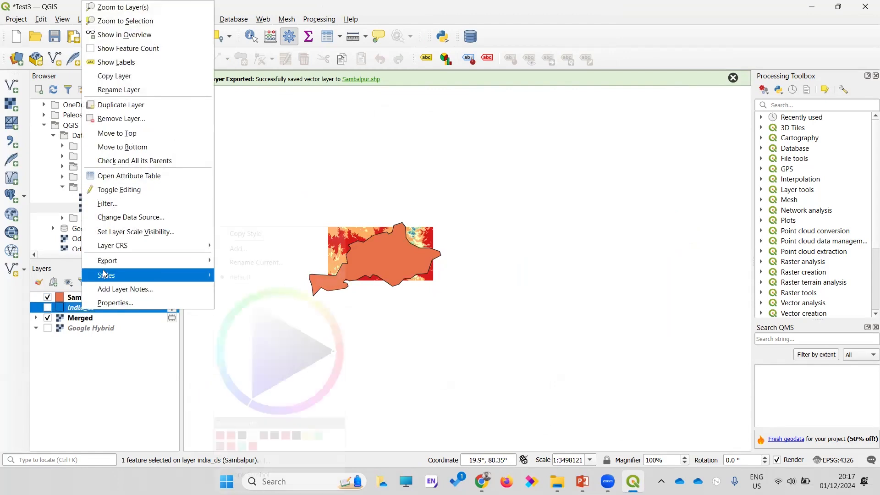
Step: Remove the india_ds layer from the project and dismiss the export notification
left_click(122, 119)
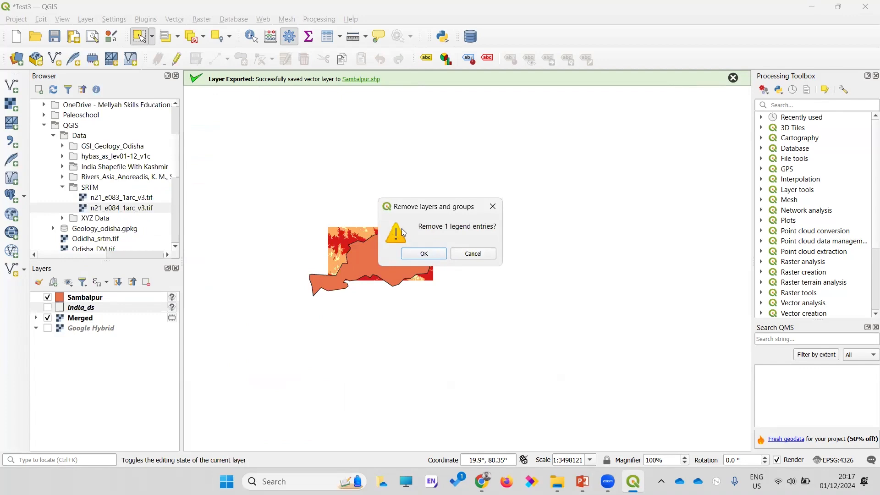
left_click(433, 255)
scroll(426, 233, "up", 2)
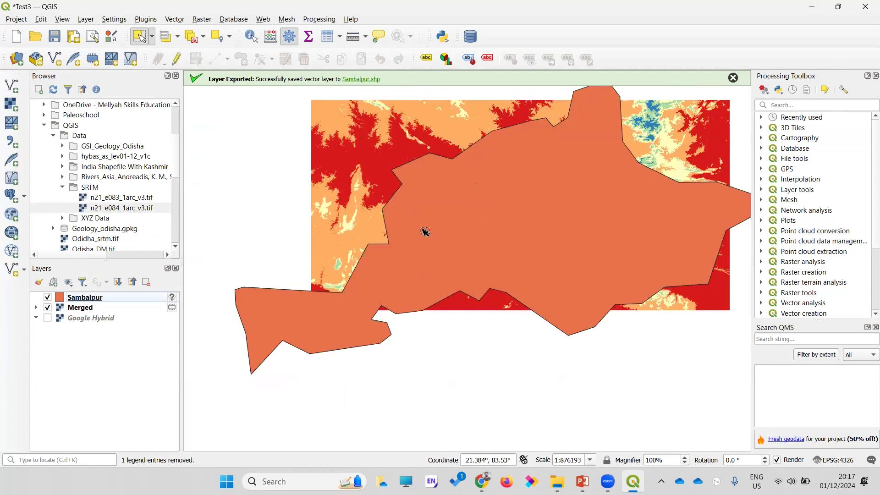
scroll(417, 232, "down", 2)
scroll(474, 230, "up", 1)
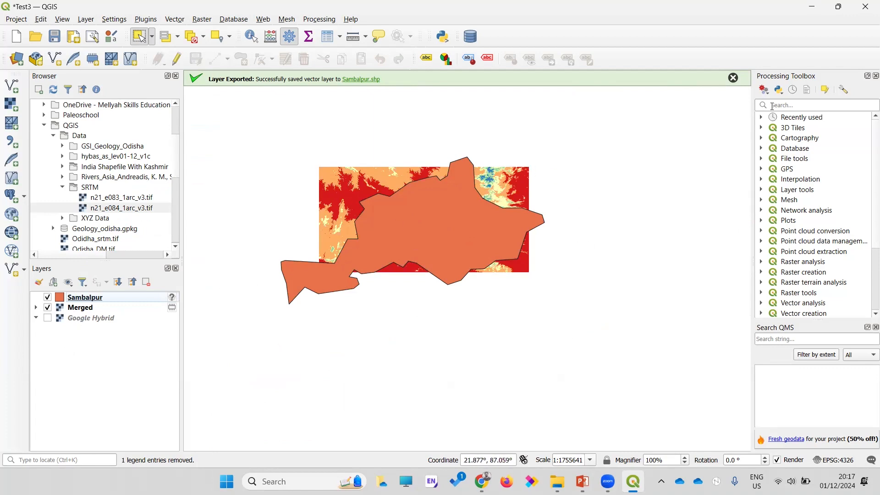
left_click(733, 78)
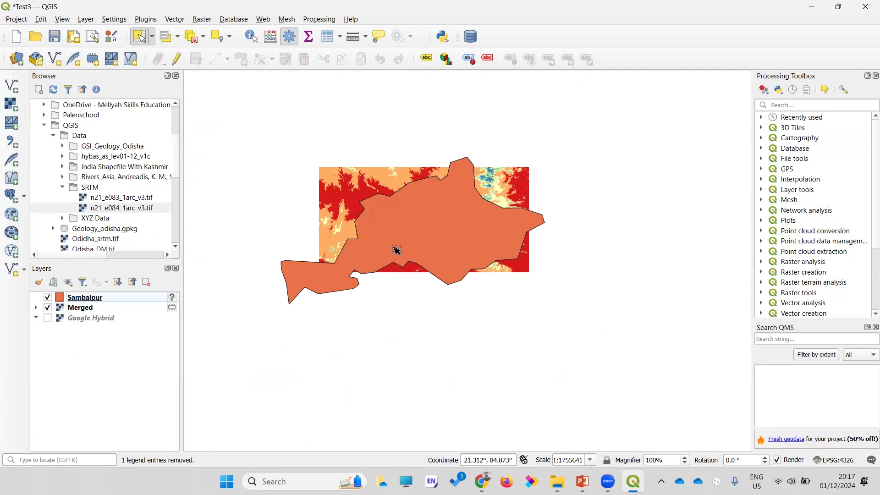
left_click(91, 311)
left_click(91, 298)
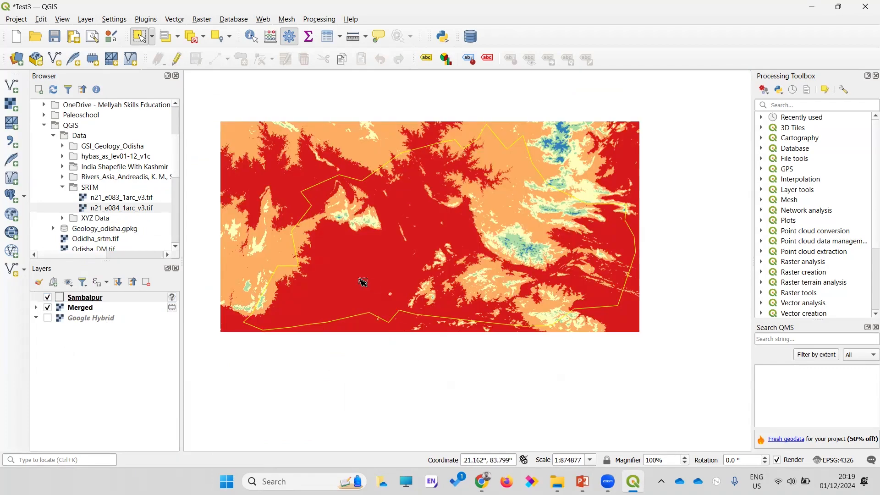
scroll(350, 253, "down", 1)
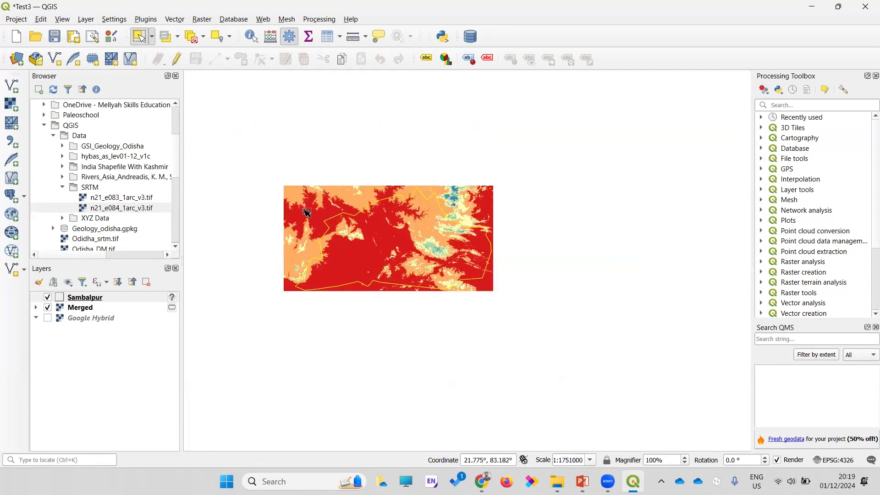
scroll(305, 218, "down", 2)
scroll(300, 220, "up", 2)
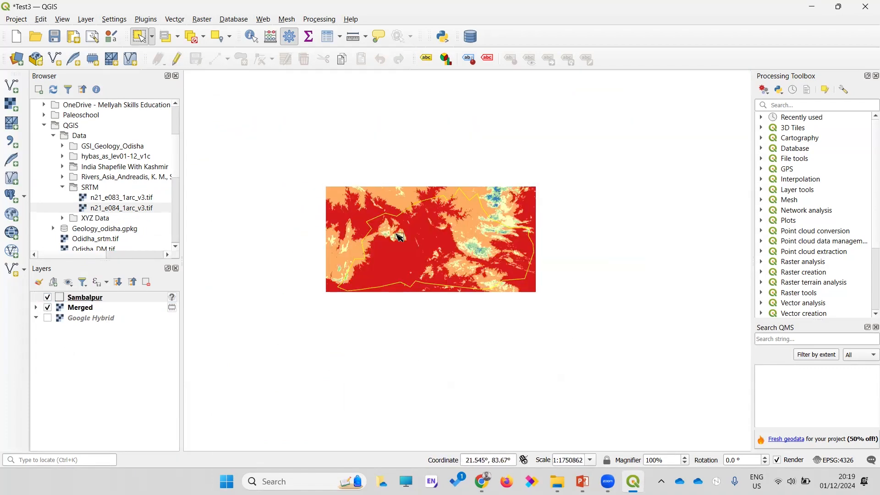
scroll(399, 236, "up", 1)
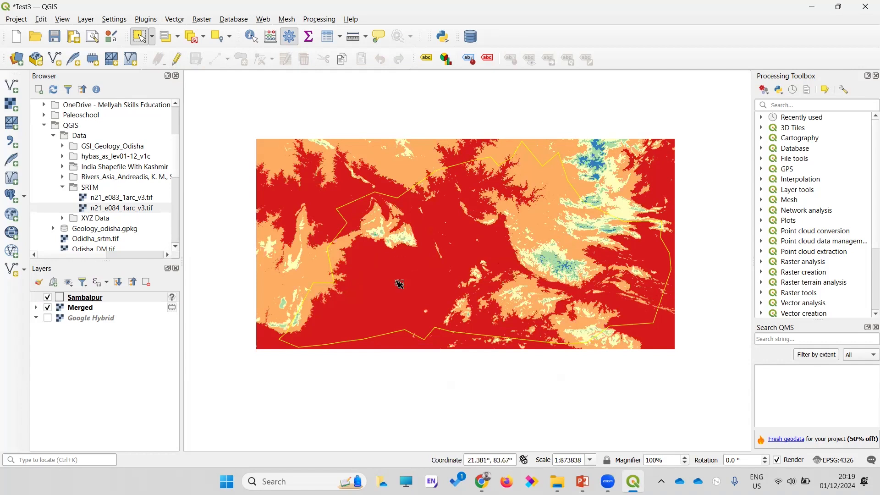
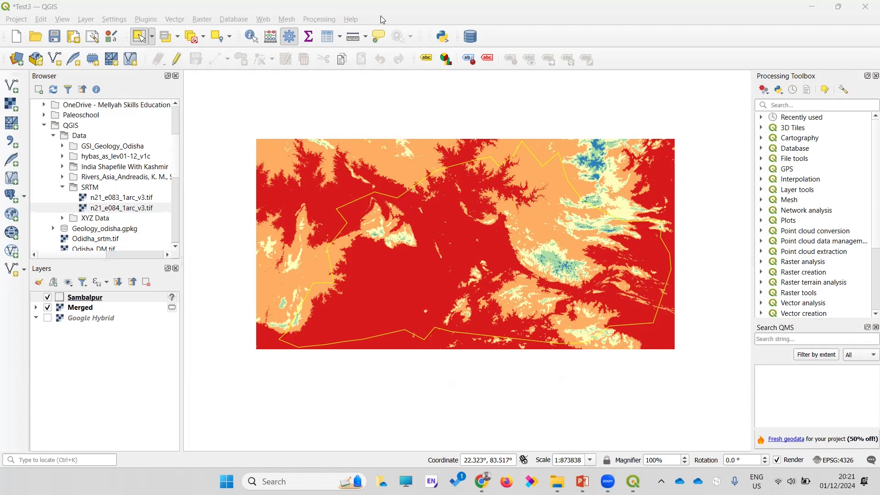
Step: Set up Clip Raster by Mask Layer with Merged as the input layer and Sambalpur as the mask layer
left_click(202, 20)
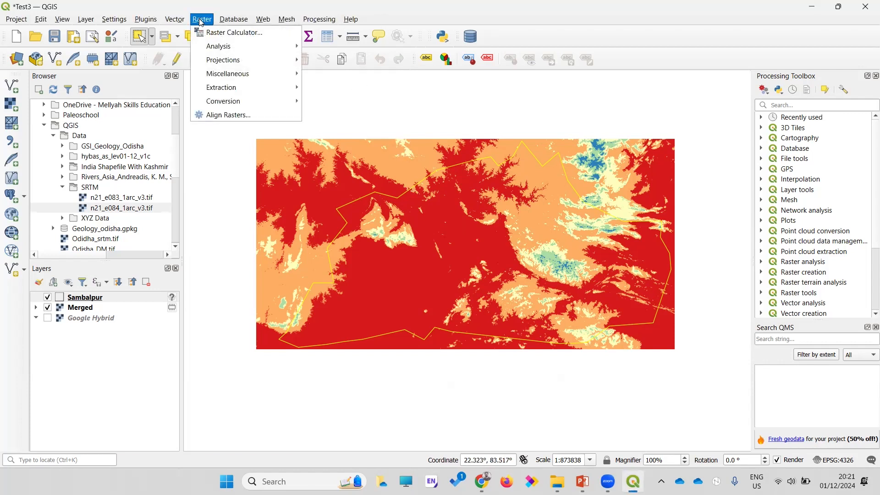
mouse_move(223, 93)
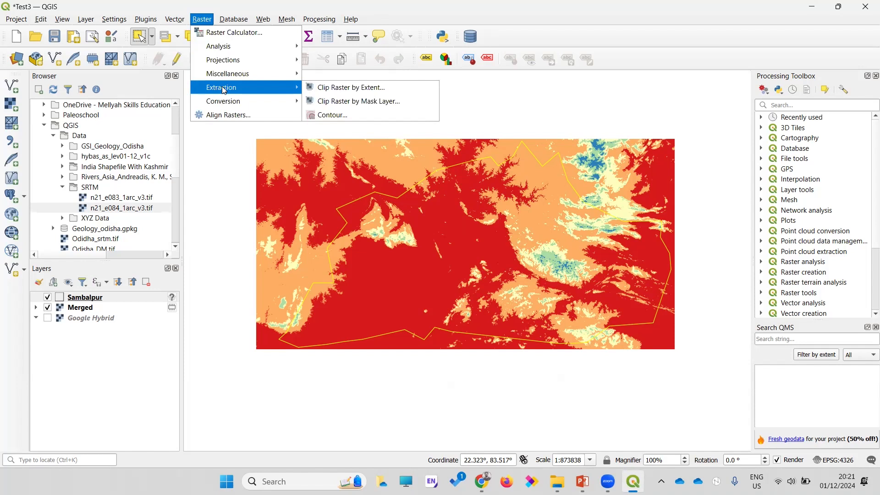
left_click(341, 102)
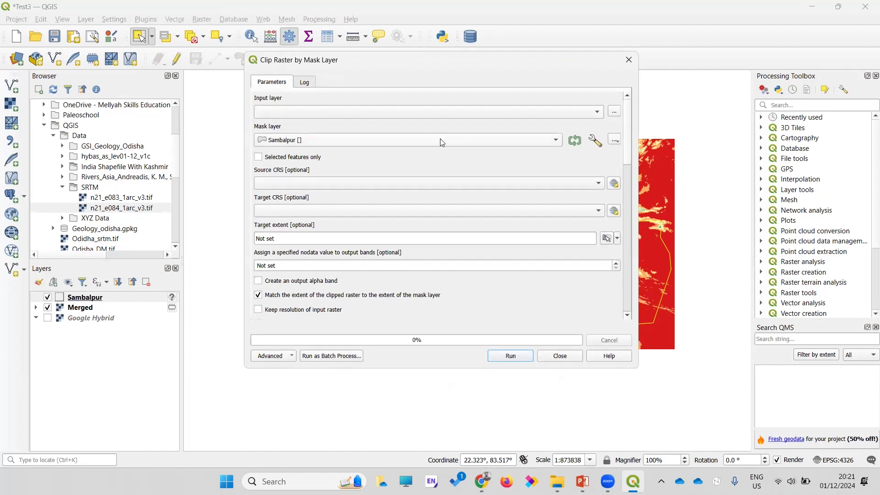
left_click(311, 114)
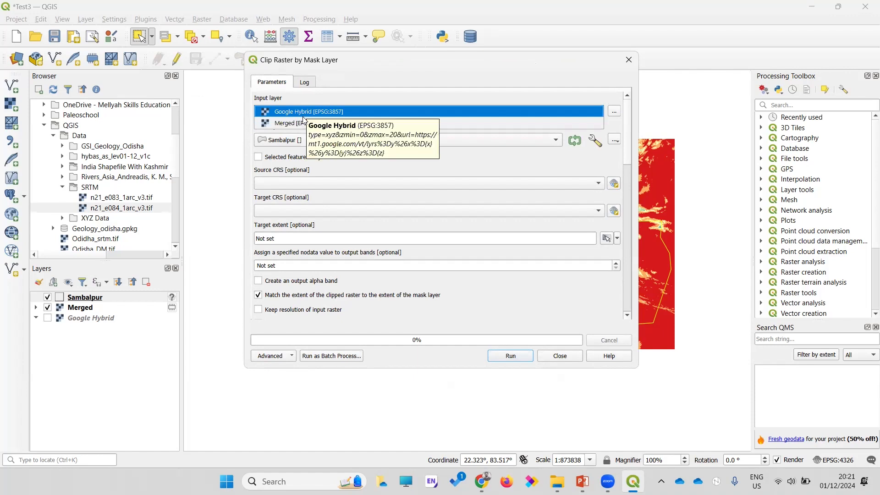
left_click(304, 124)
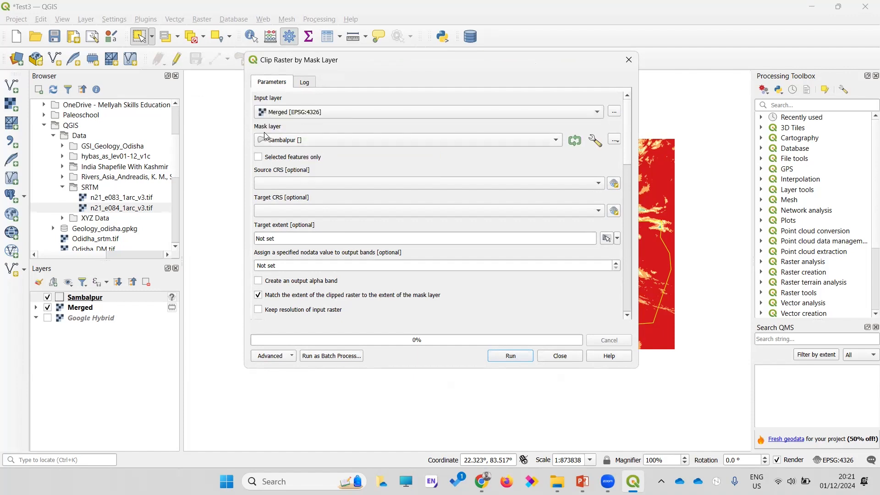
left_click(323, 145)
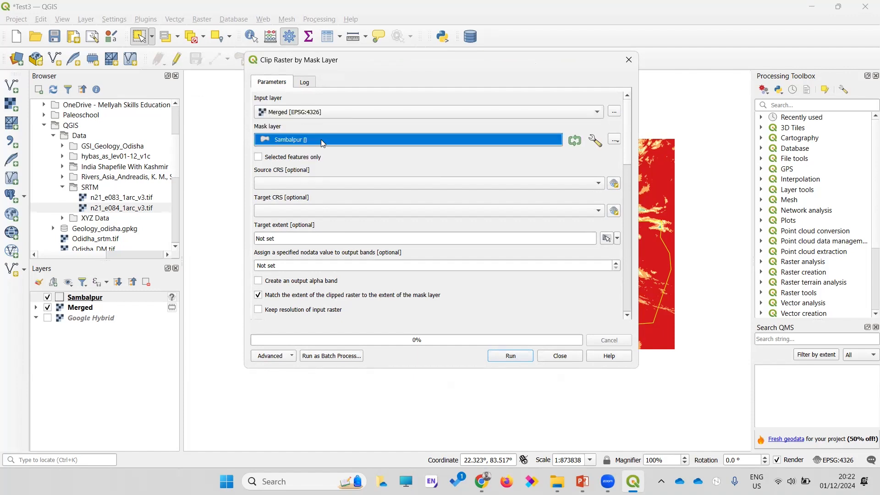
left_click(323, 141)
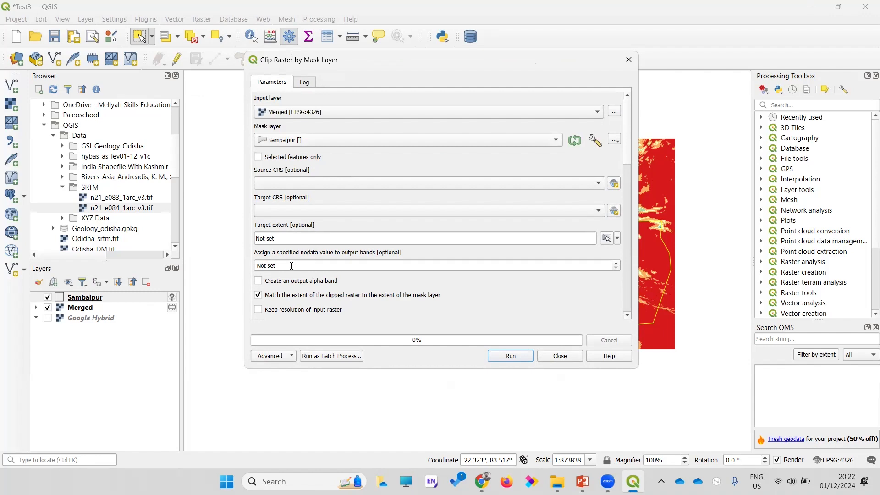
Step: Assign -9999 as the nodata value for the clipped raster's output bands
left_click_drag(298, 266, 241, 266)
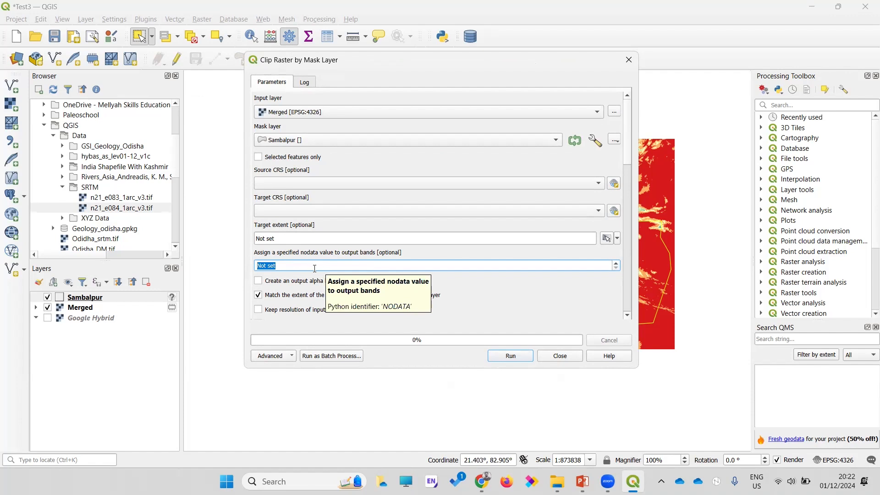
type("-9999")
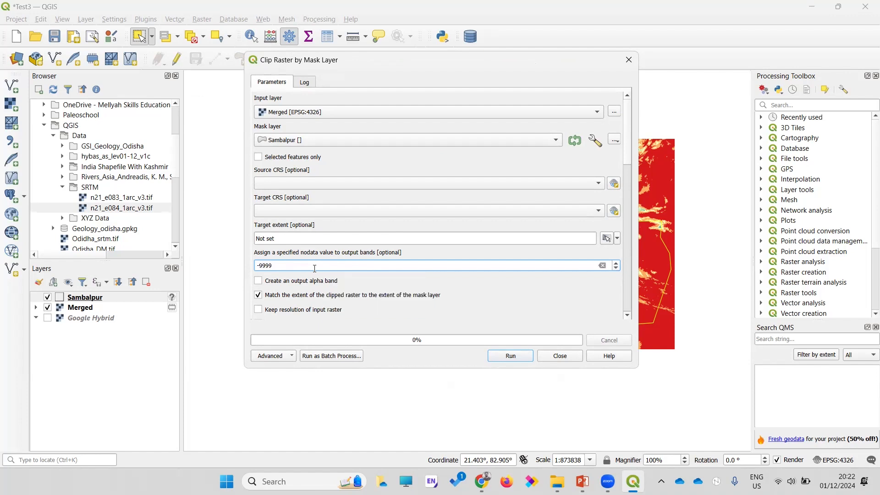
type("00")
Step: Set the clipped output file to samb_clip.tif in D:/Paleoschool and run the clip, closing the tool when done
scroll(275, 211, "down", 10)
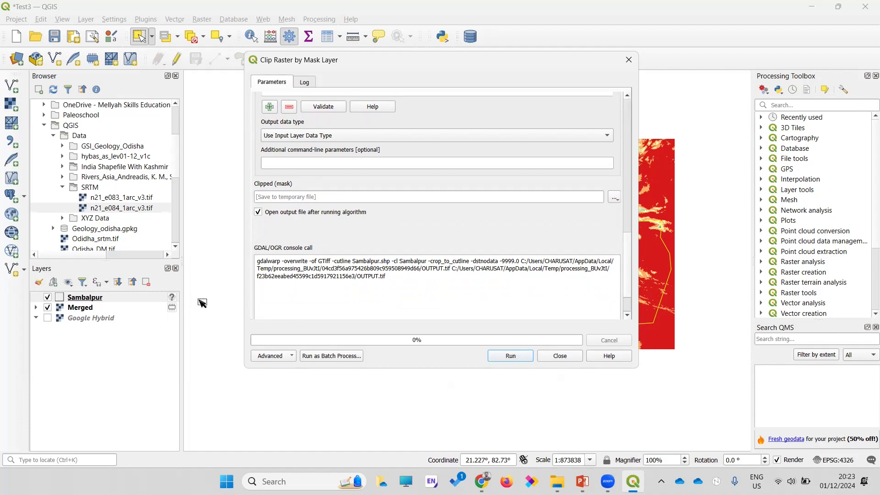
left_click(614, 198)
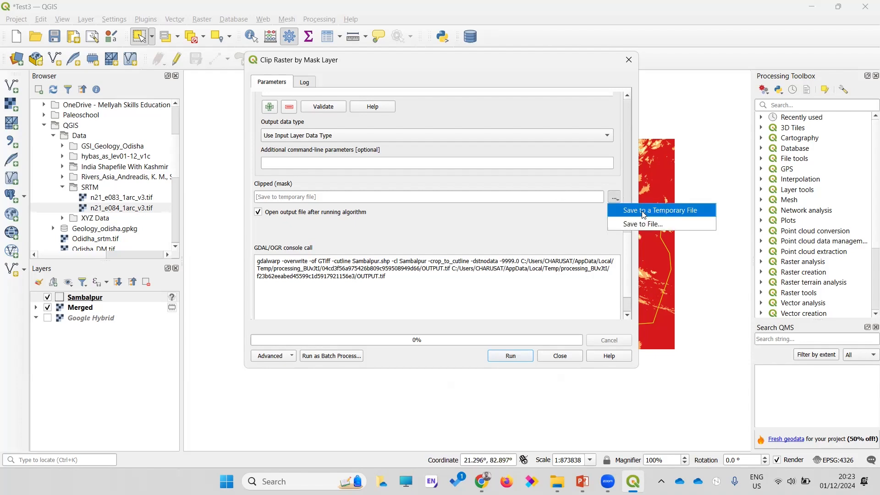
left_click(642, 225)
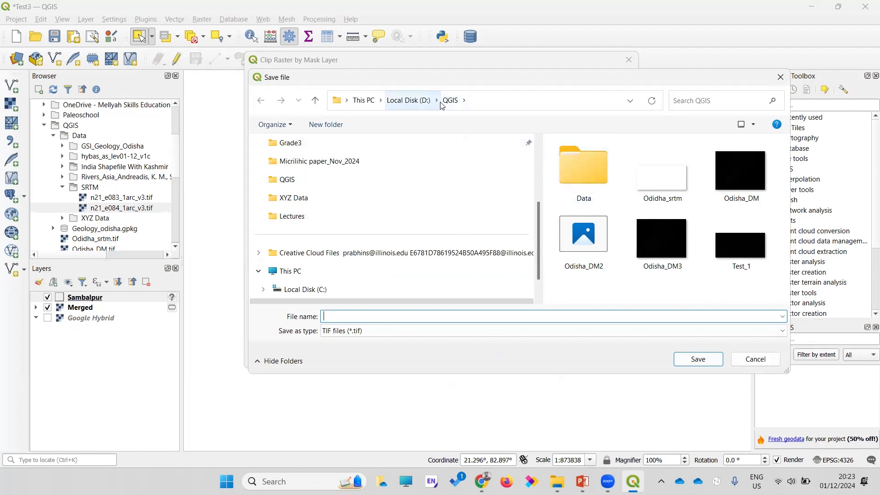
left_click(409, 101)
double_click(586, 235)
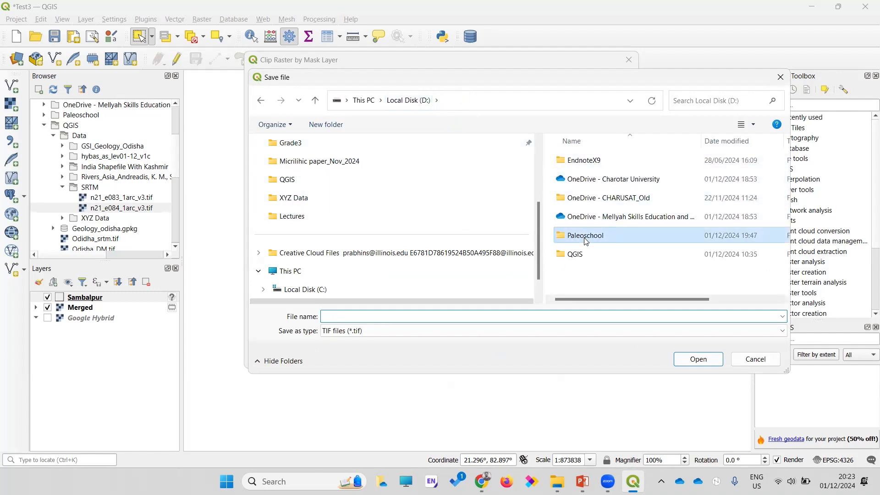
left_click(363, 315)
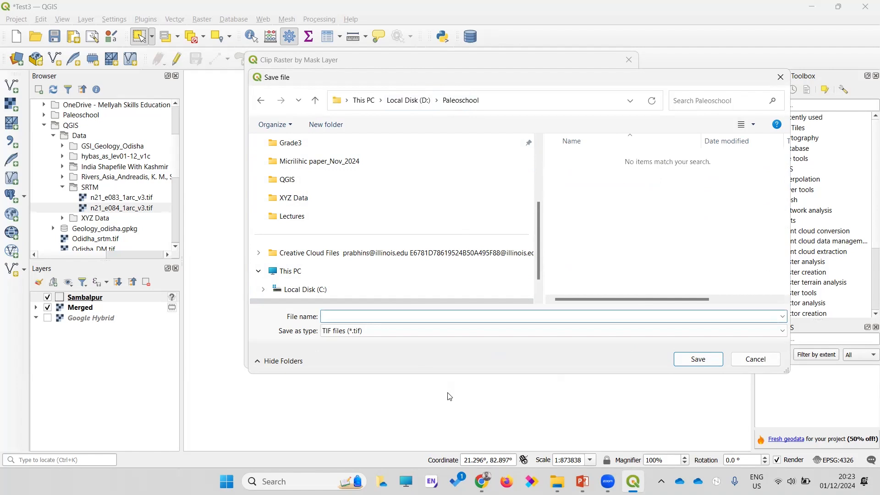
type("samb_clip")
left_click(690, 359)
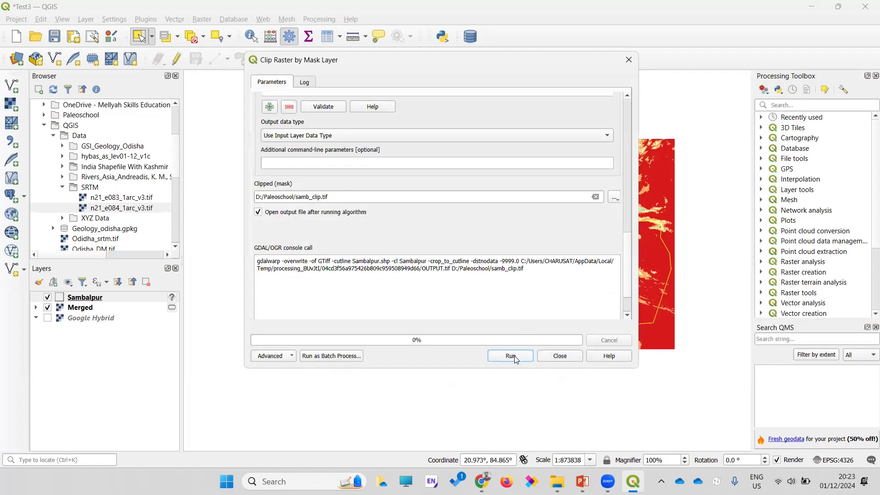
left_click(514, 356)
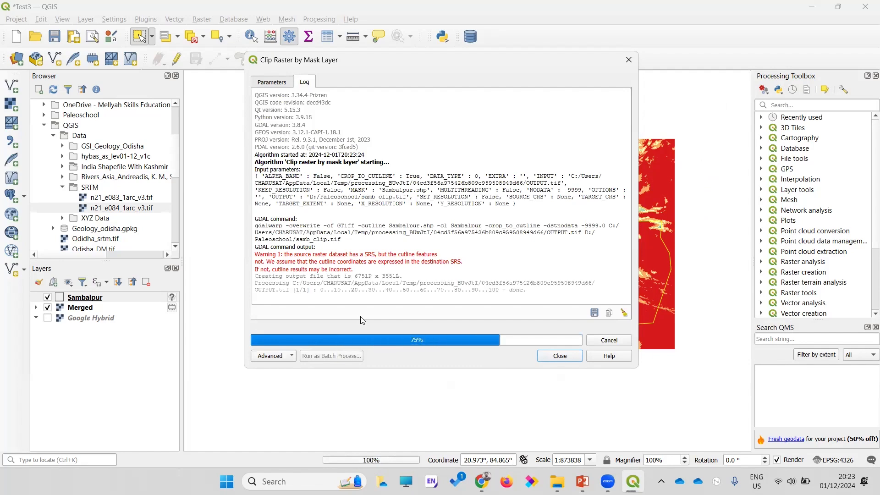
left_click(561, 357)
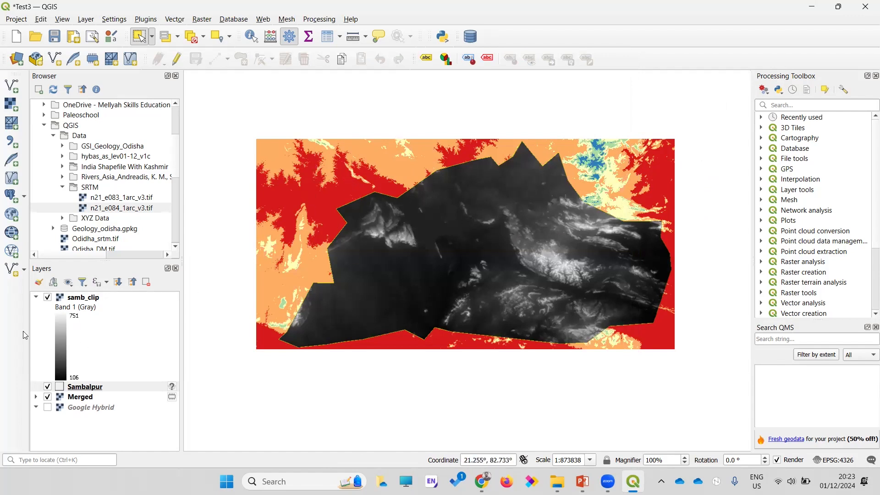
Step: Collapse the samb_clip legend and hide the Merged layer, keeping samb_clip and the Sambalpur boundary visible
left_click(36, 298)
left_click(77, 308)
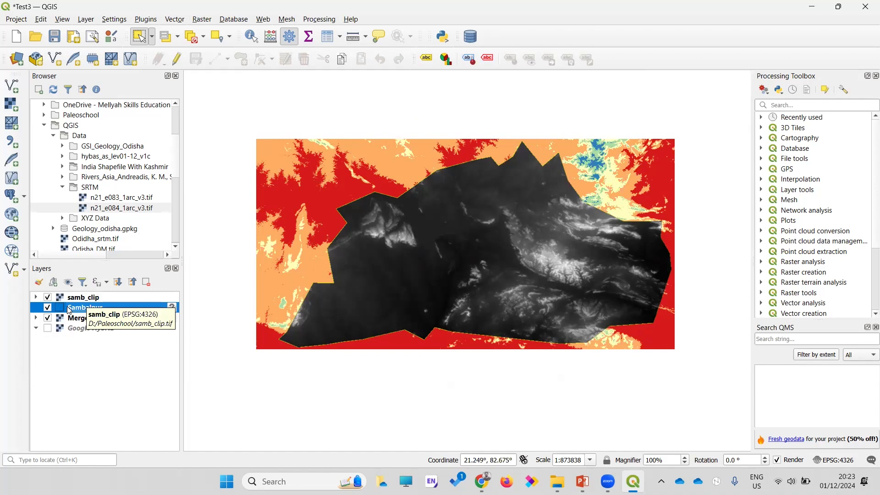
left_click(49, 309)
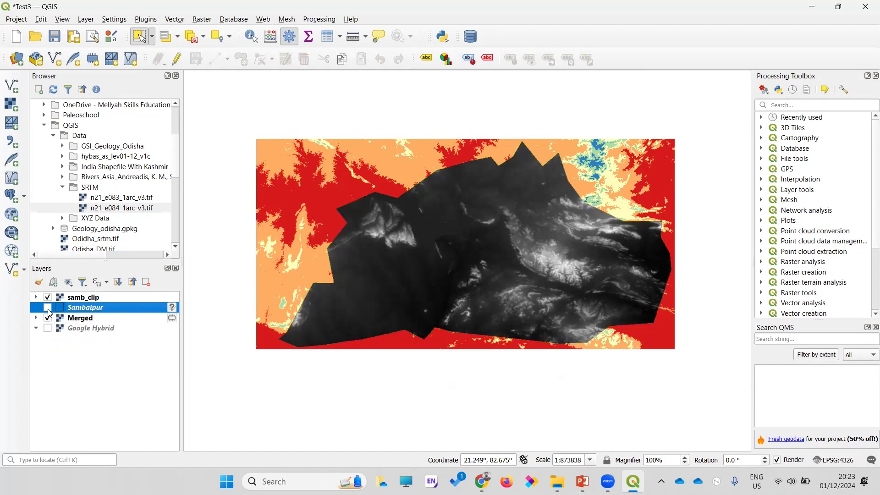
left_click(48, 308)
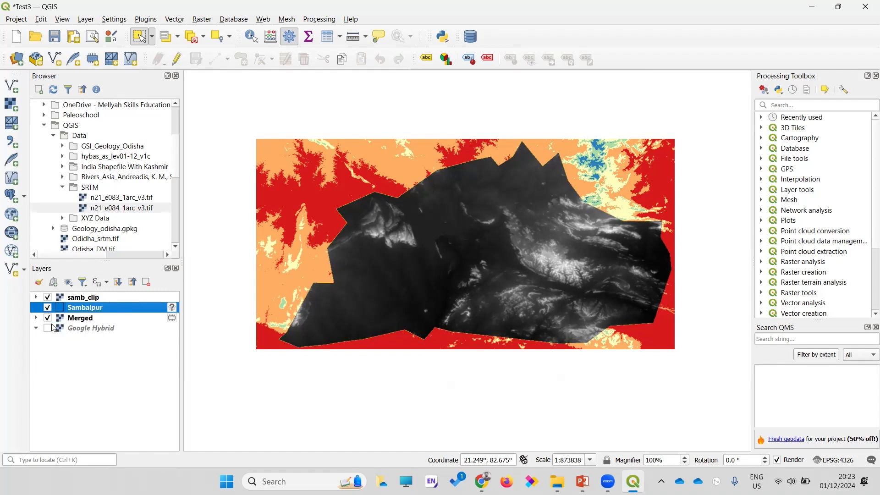
left_click(47, 318)
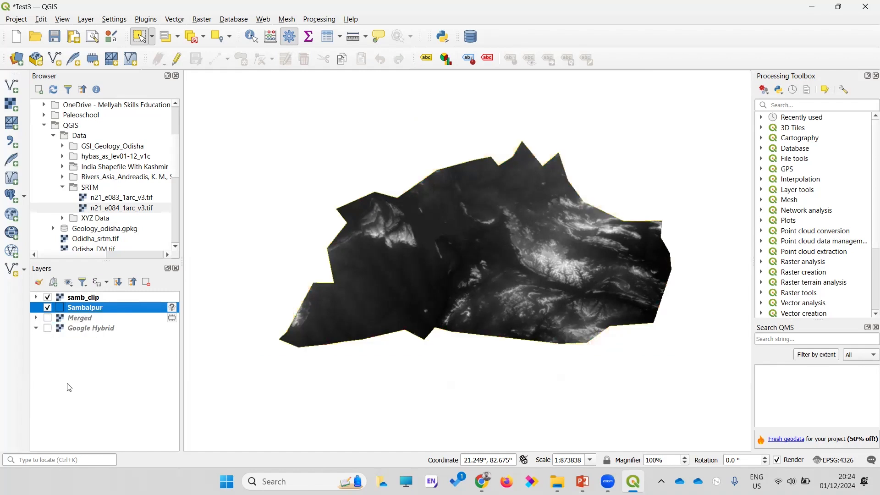
Step: Remove the Merged raster layer from the project
left_click(82, 319)
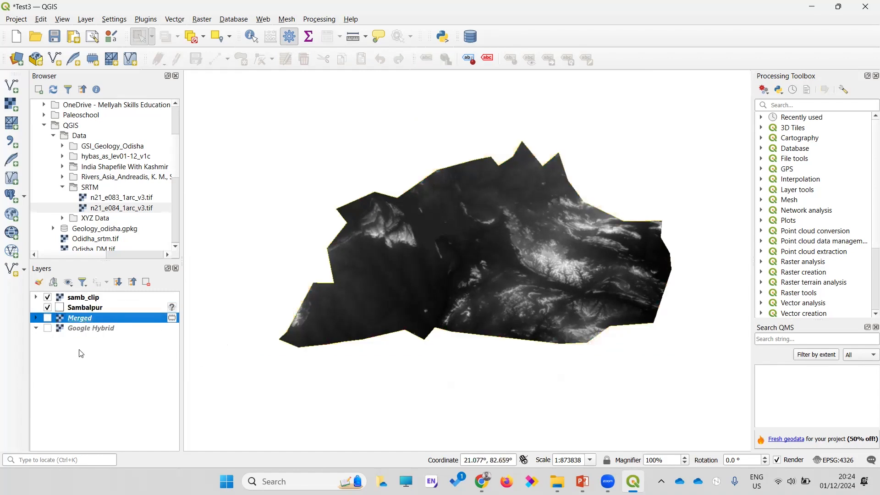
left_click(74, 309)
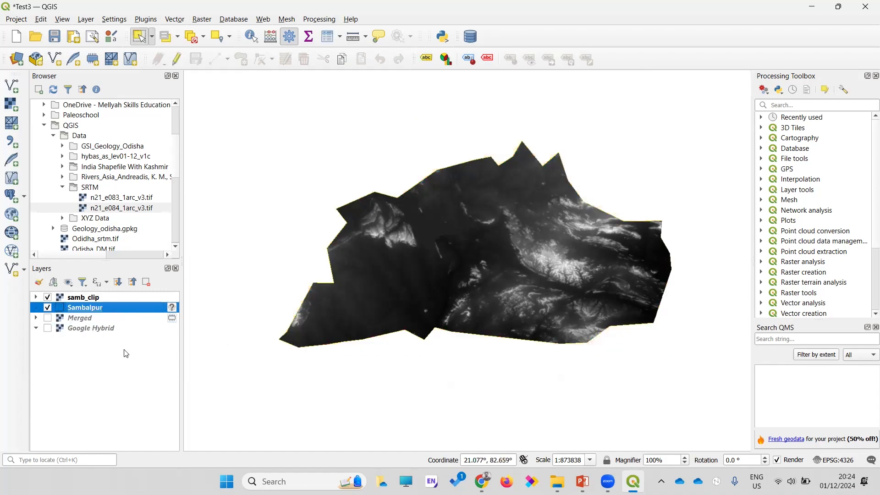
left_click(92, 299)
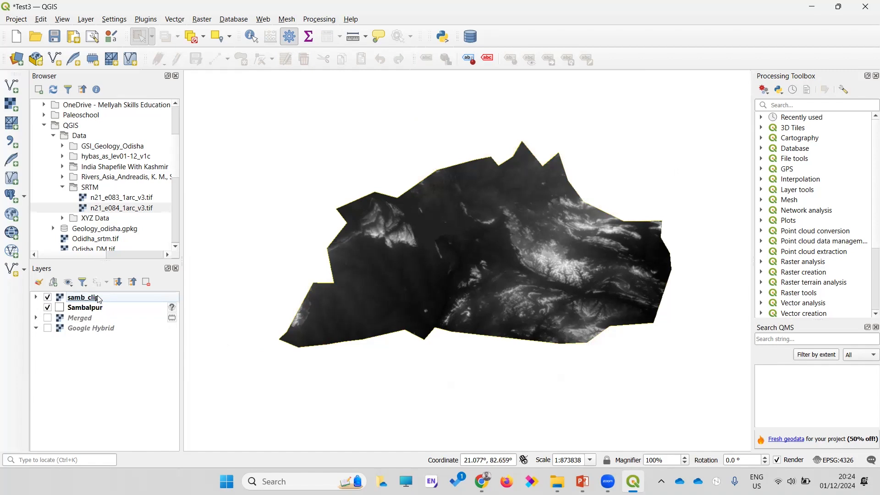
left_click(90, 321)
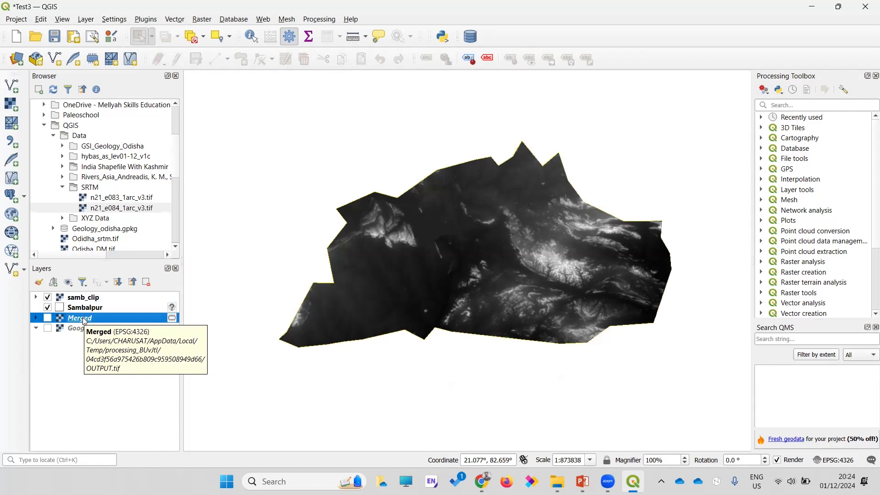
right_click(86, 322)
left_click(127, 168)
left_click(419, 260)
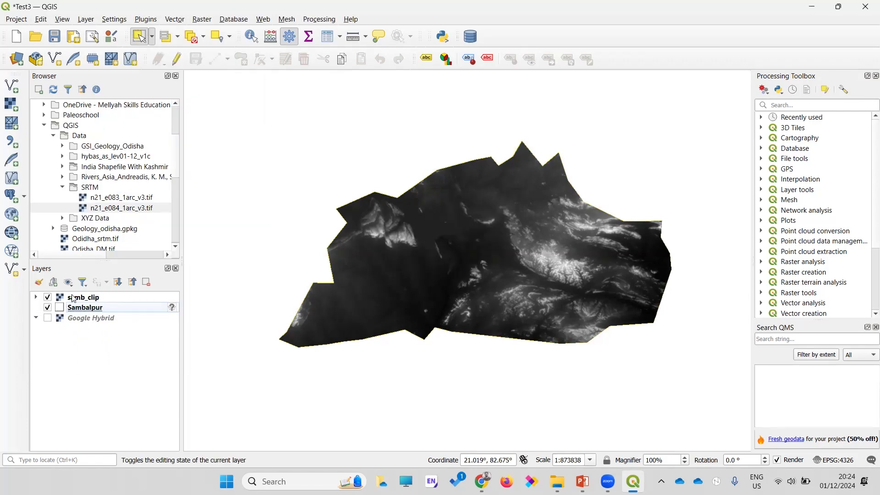
Step: Render the samb_clip raster as singleband pseudocolor with linear interpolation
left_click(92, 298)
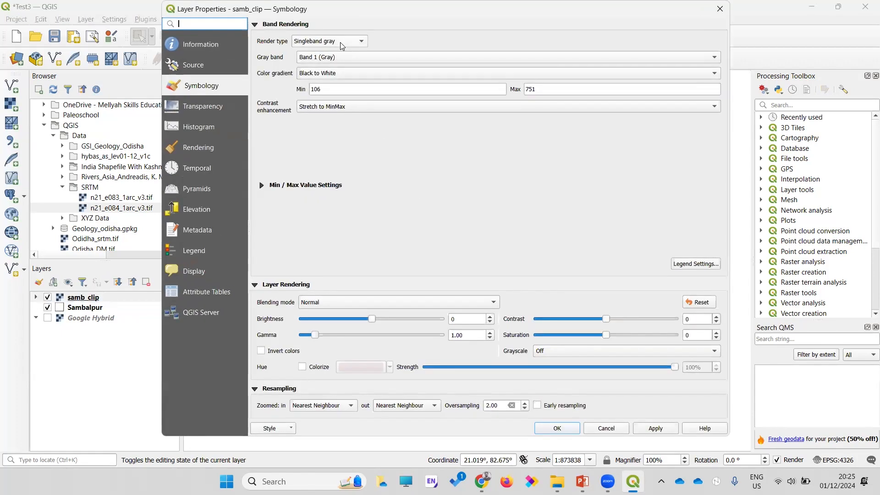
left_click(340, 41)
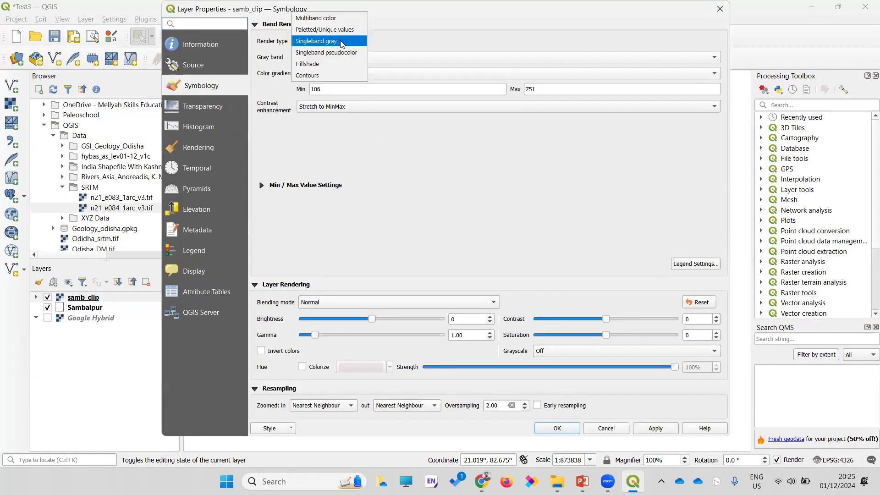
left_click(329, 51)
left_click(466, 105)
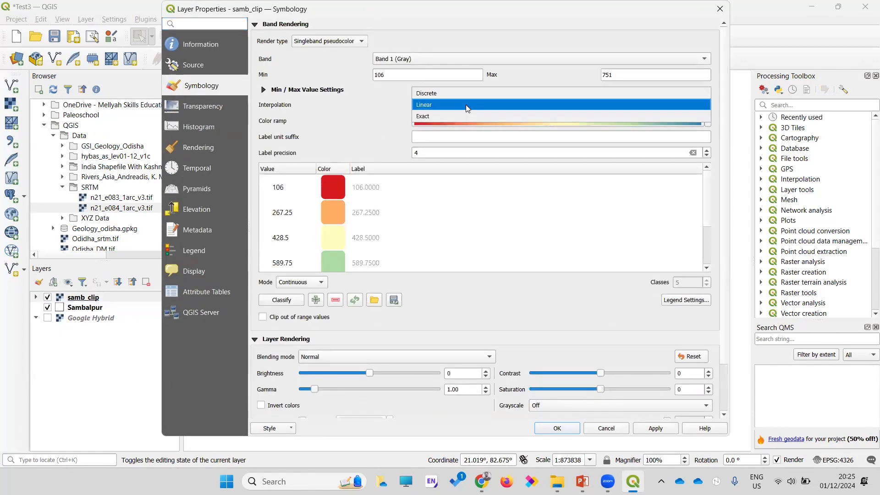
left_click(431, 95)
key("Down")
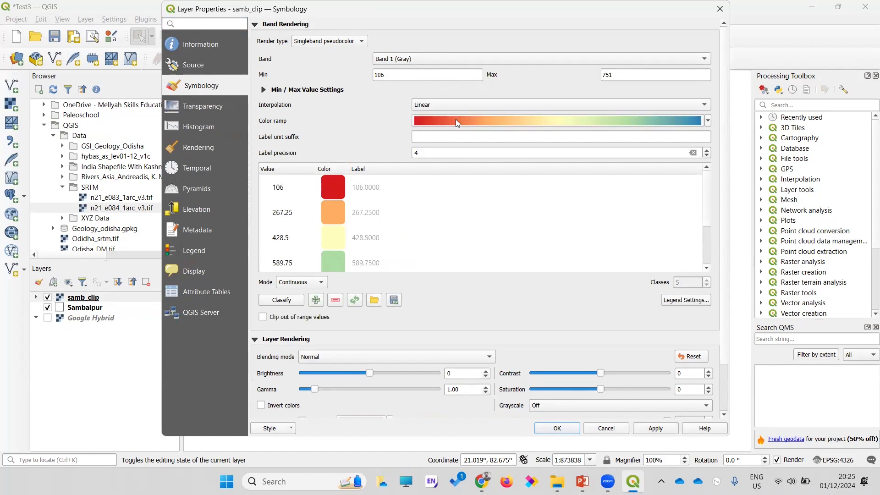
Step: Use the Spectral color ramp for samb_clip, apply the styling and inspect the coloured raster on the map
left_click(457, 120)
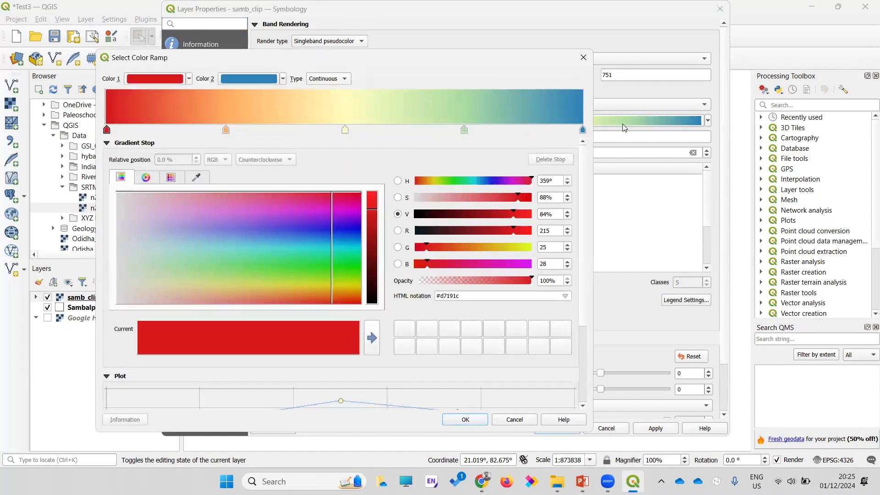
left_click(579, 60)
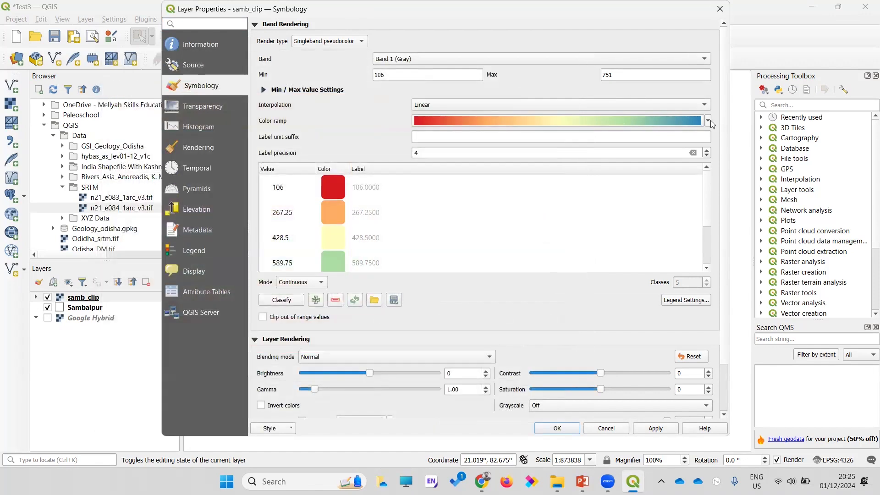
left_click(709, 120)
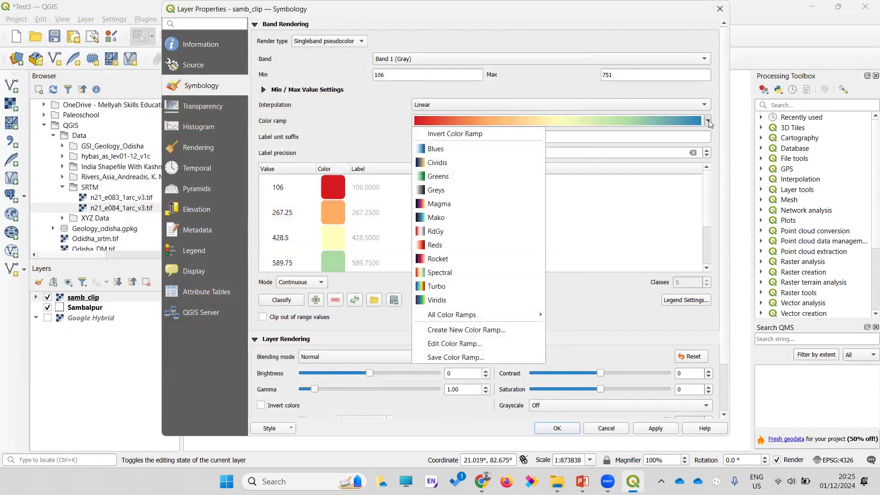
left_click(443, 272)
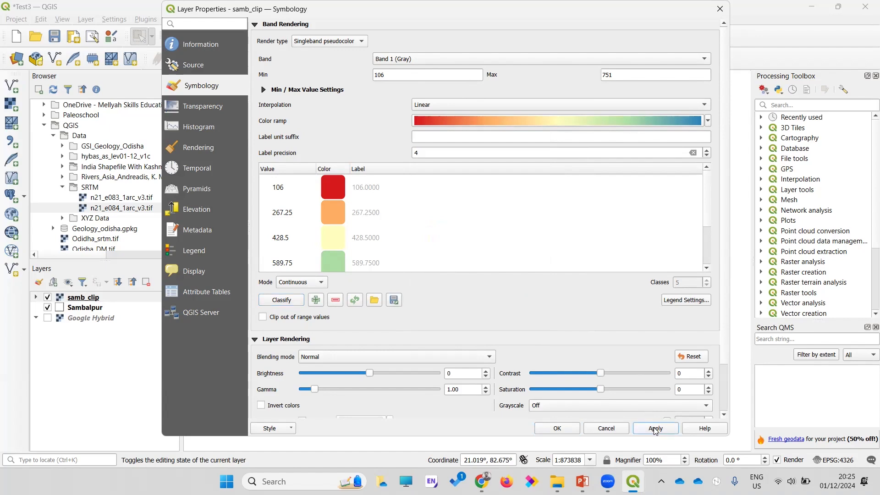
left_click(572, 428)
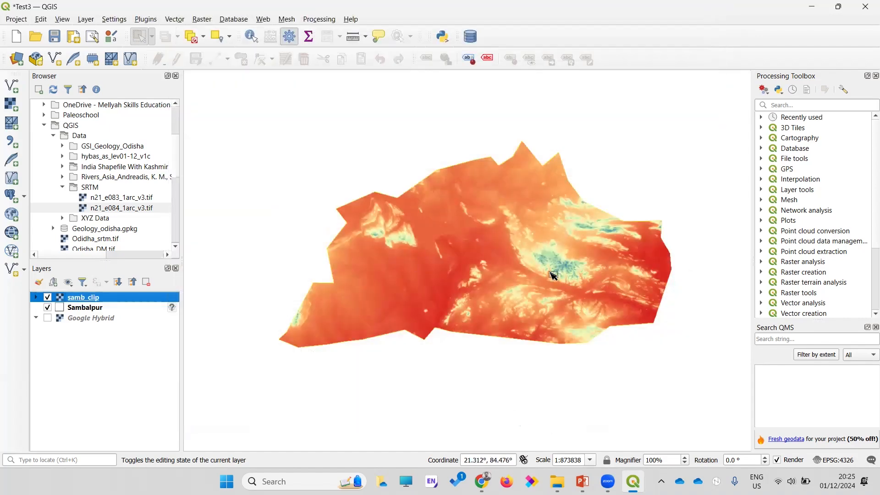
scroll(528, 255, "up", 1)
scroll(537, 255, "up", 1)
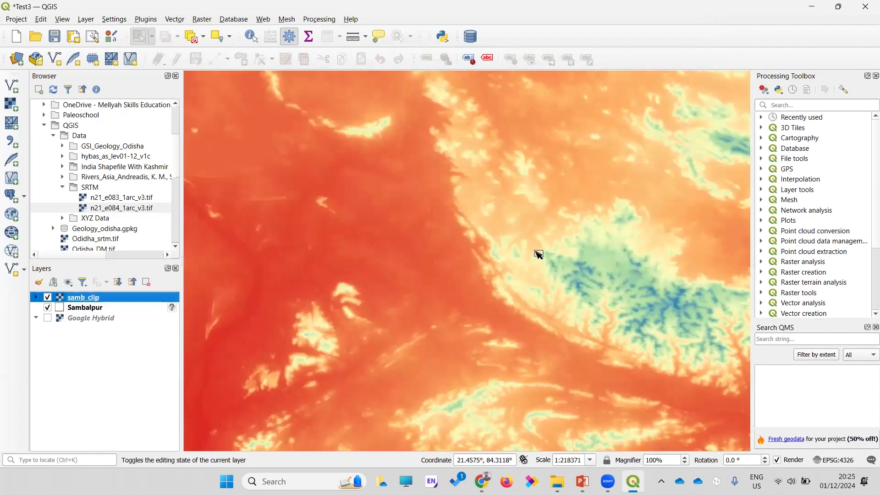
scroll(539, 255, "down", 2)
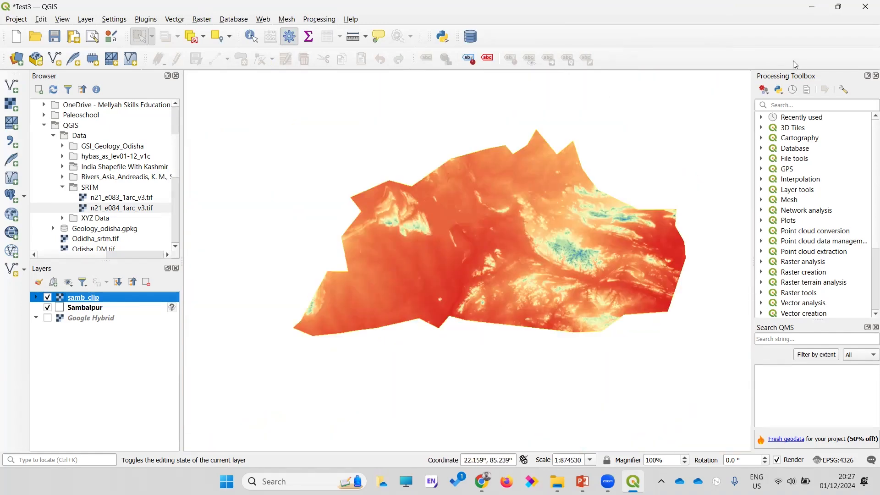
left_click(815, 7)
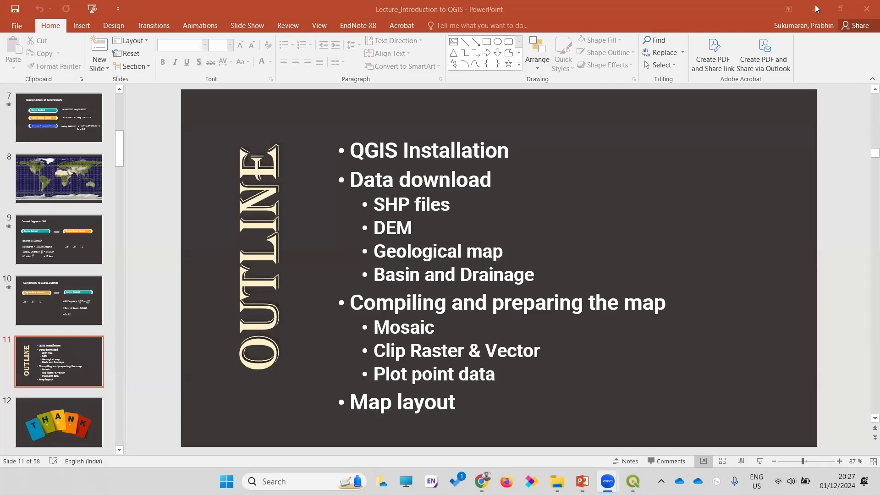
mouse_move(481, 481)
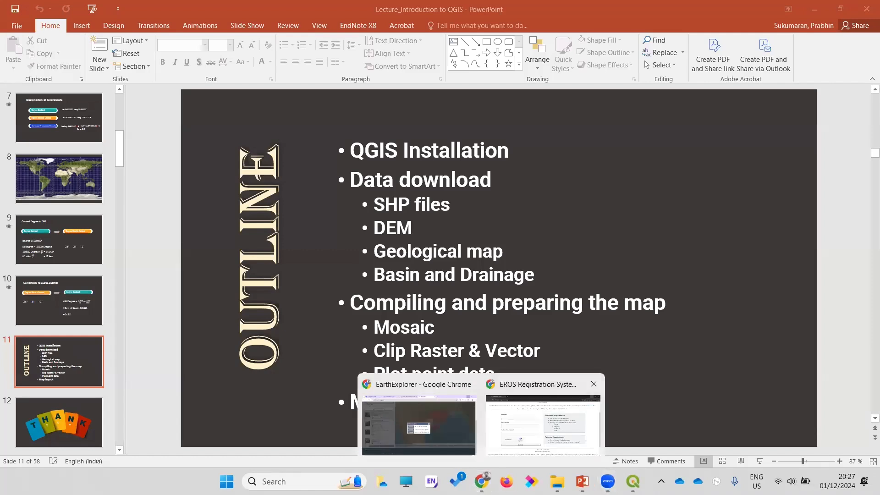
left_click(545, 424)
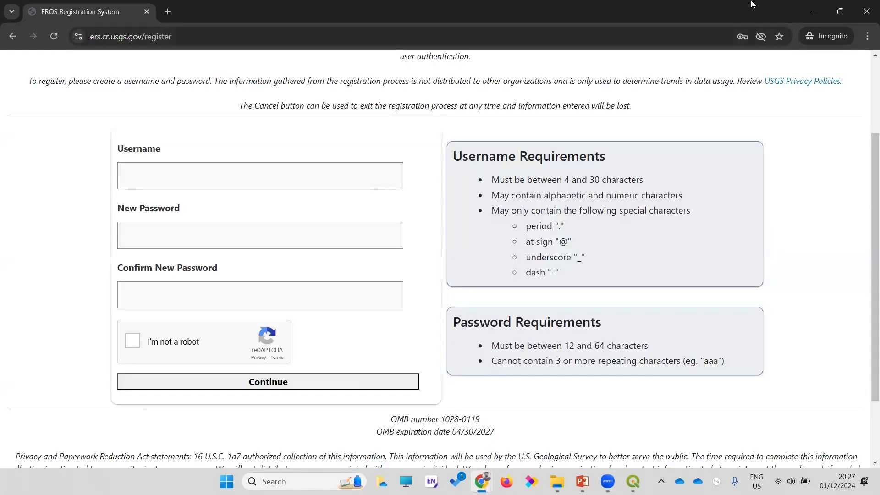
left_click(815, 11)
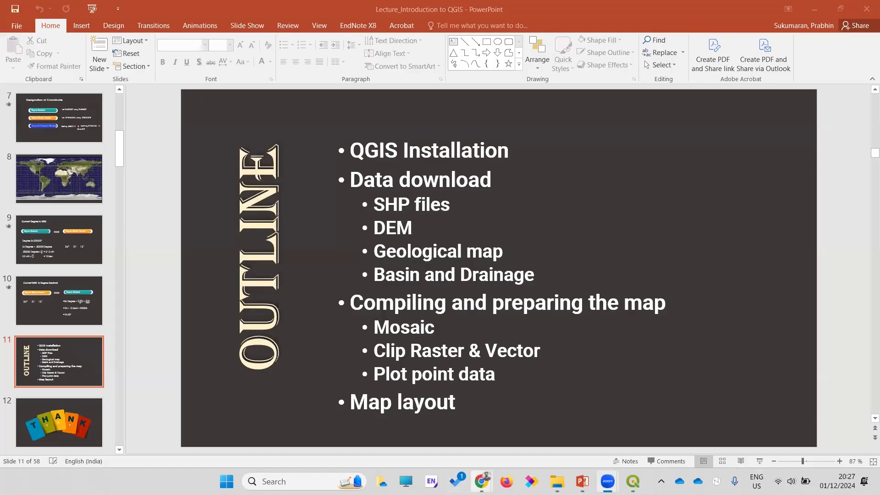
Step: Switch to the Chrome window with EarthExplorer and load gsi.gov.in/webcenter/portal/OCBIS in a new tab
mouse_move(481, 481)
left_click(418, 424)
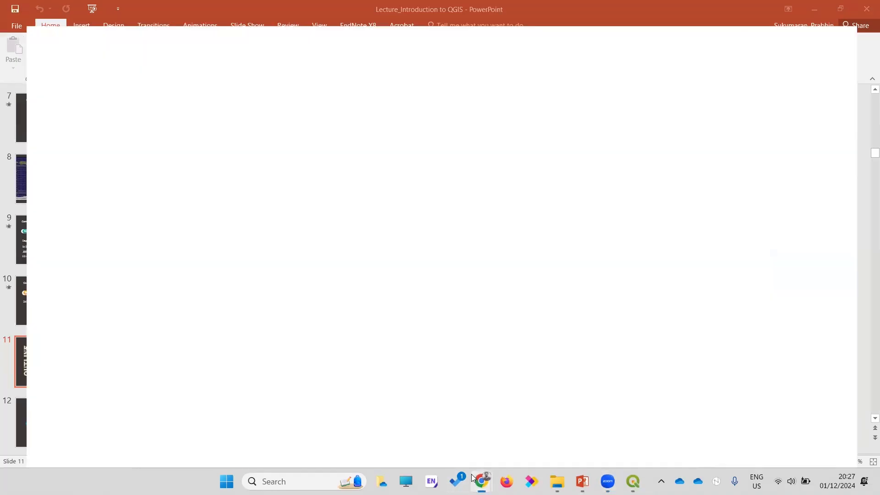
left_click(577, 11)
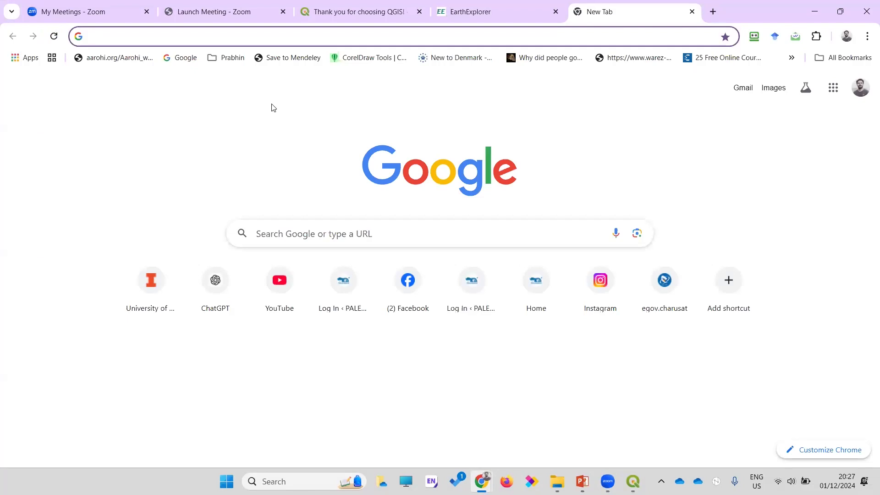
type("gsi.gov.in/webcenter/portal/OCBIS")
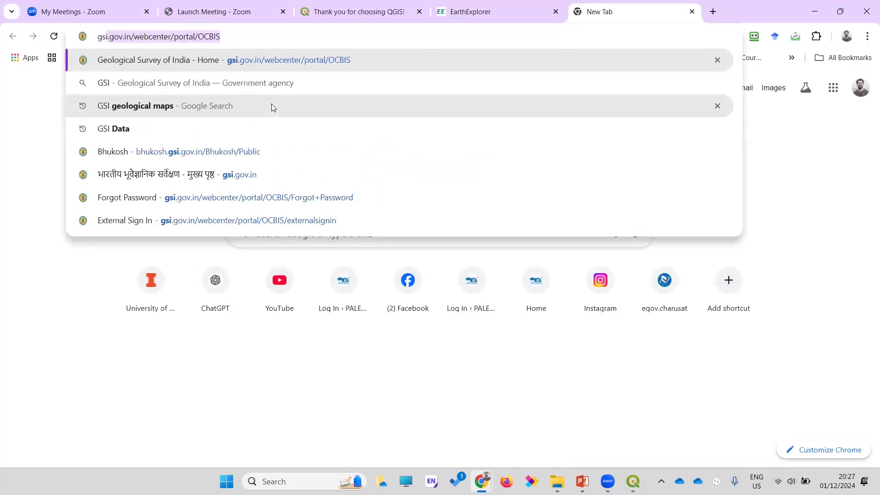
key("Return")
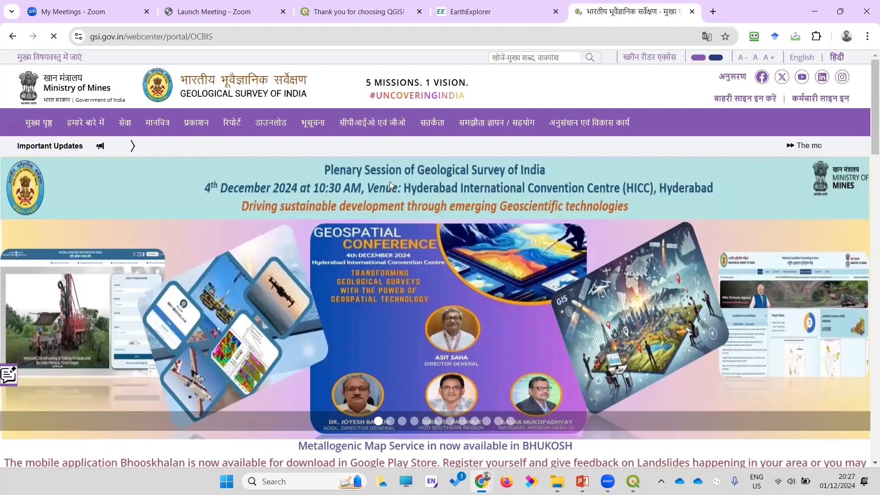
Step: Find the Bhukosh section on the Geological Survey of India home page and open the Bhukosh portal
scroll(389, 185, "down", 2)
scroll(390, 182, "up", 2)
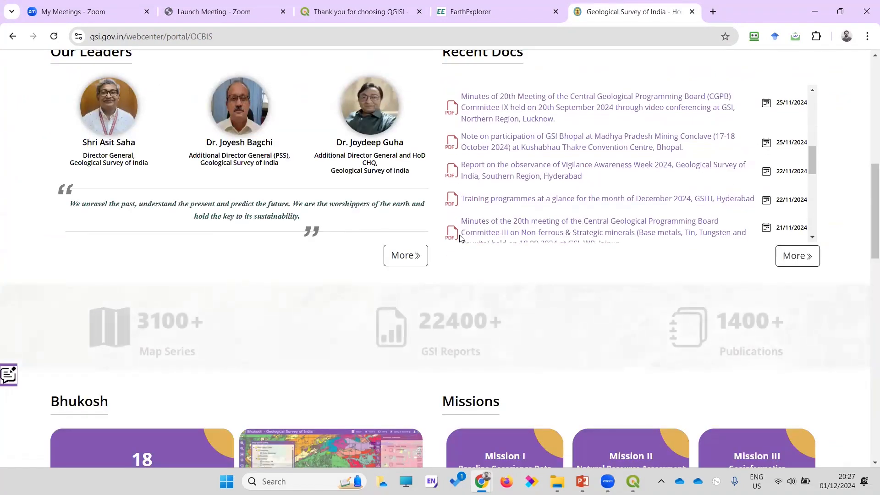
scroll(470, 375, "down", 4)
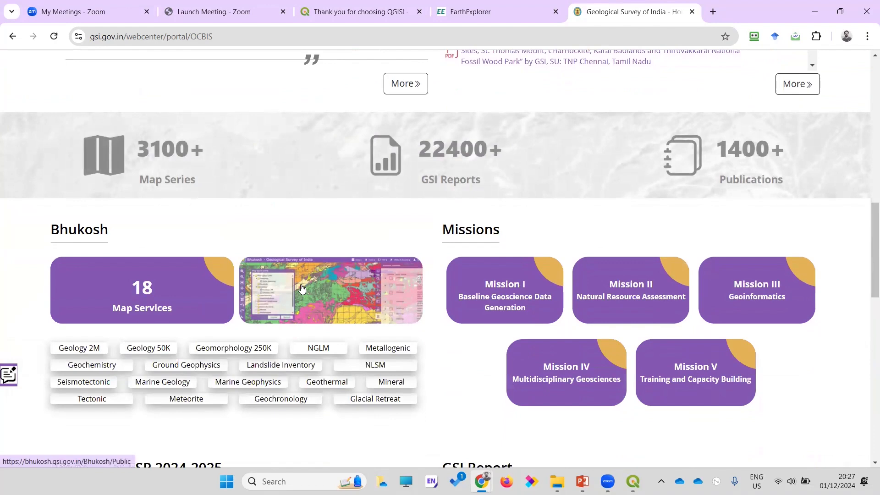
left_click(335, 296)
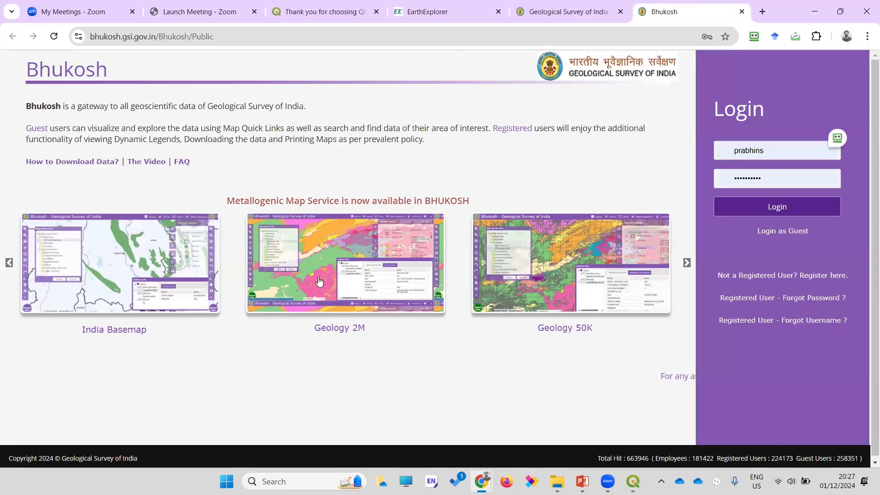
Step: Fill in the username and account password from the saved GSI_Bhugosh login and log in to Bhukosh
left_click(817, 184)
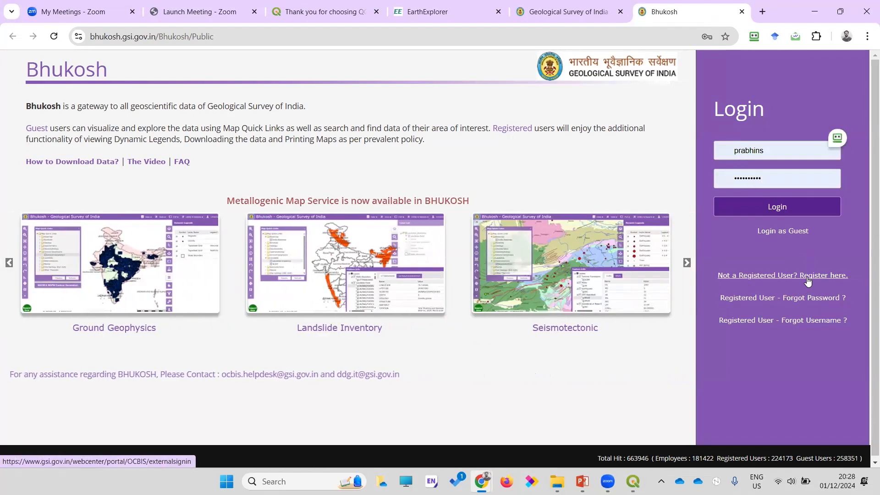
mouse_move(834, 139)
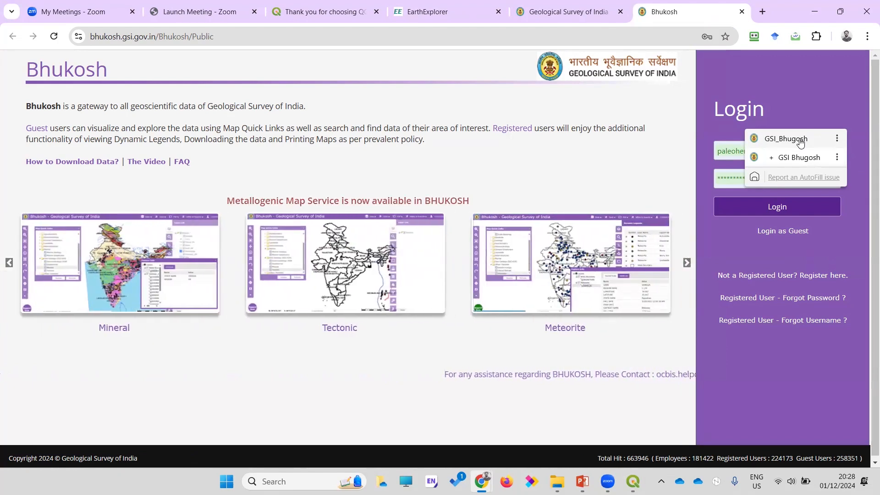
left_click(800, 143)
left_click(761, 206)
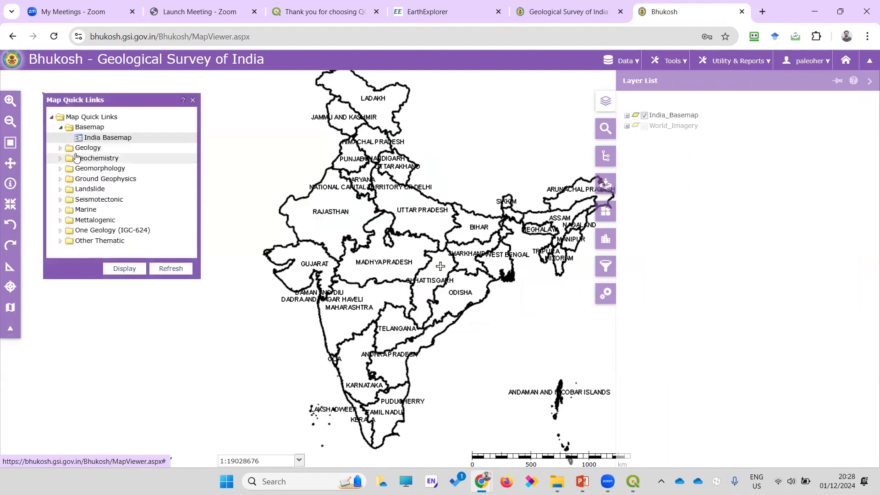
Step: Display the Geology 2M map from the Geology group of the map quick links
left_click(60, 149)
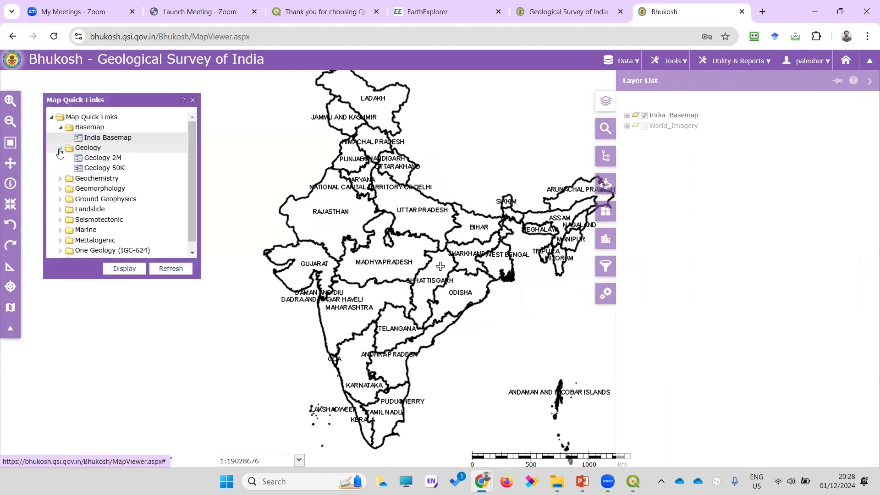
mouse_move(110, 163)
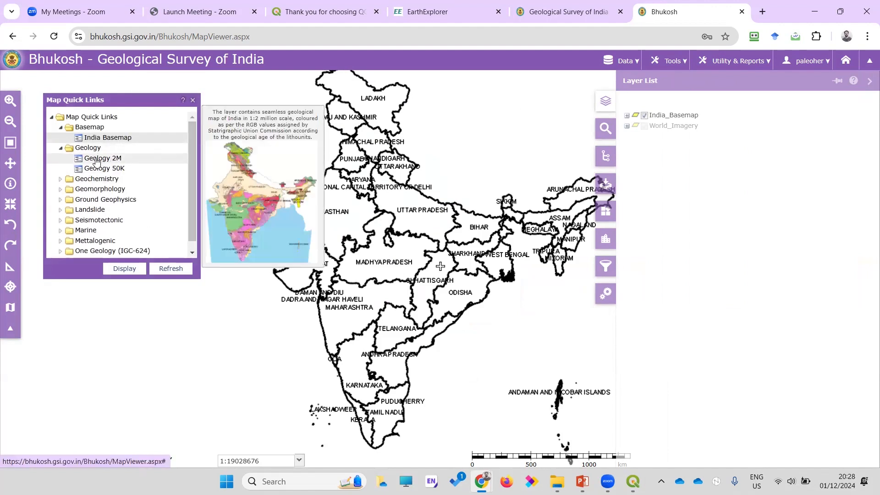
left_click(98, 160)
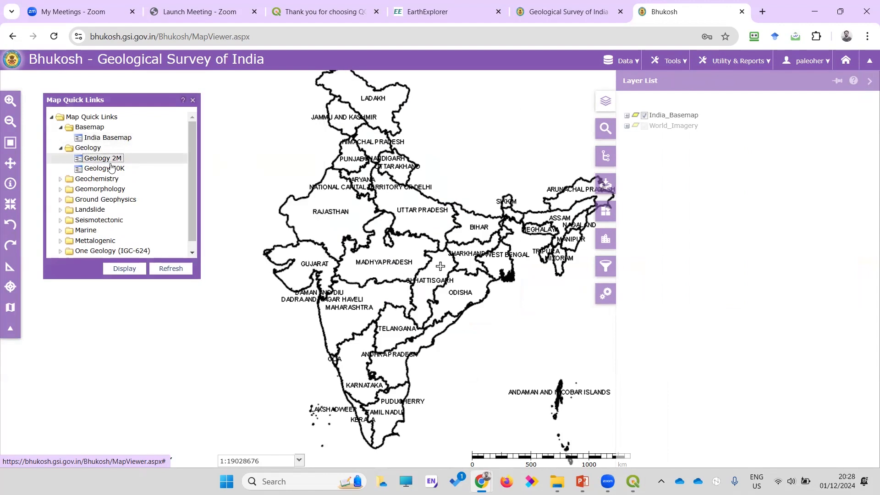
left_click(120, 273)
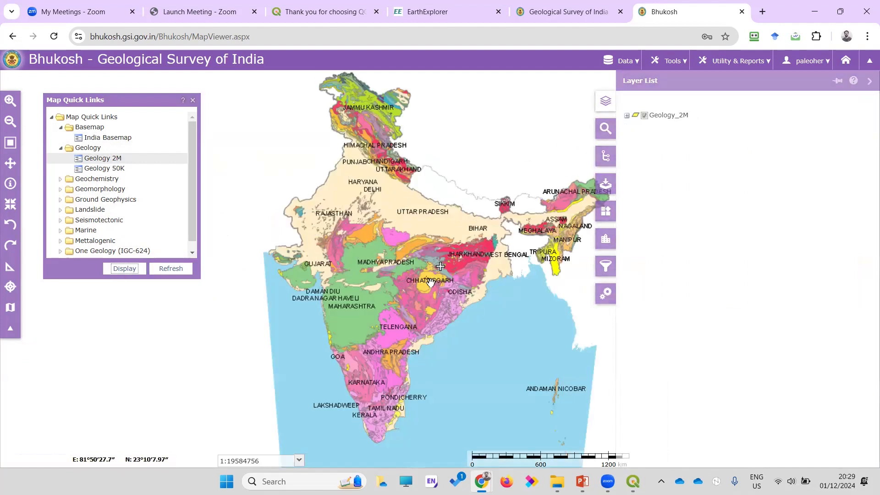
Step: Start a unified search for geospatial maps and set the state to Odisha
left_click_drag(426, 253, 407, 237)
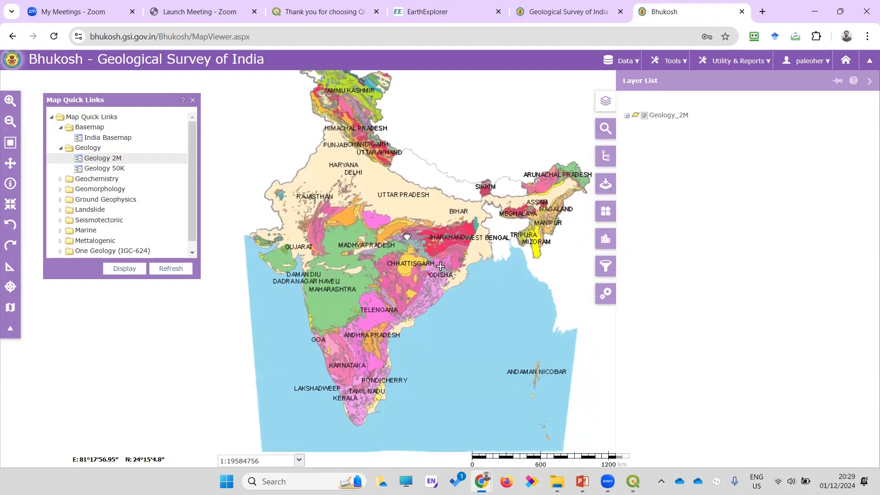
left_click(605, 131)
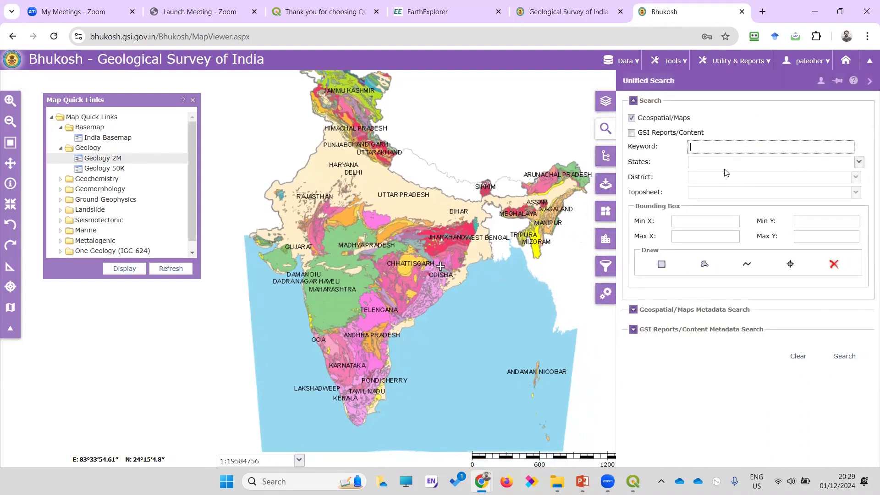
left_click(860, 163)
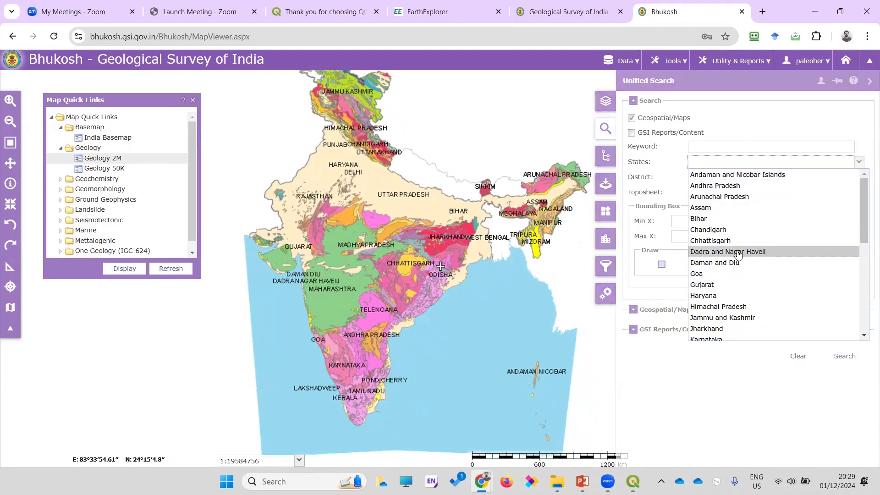
scroll(739, 255, "down", 3)
left_click(718, 290)
Step: Limit the search to the Sambalpur district of Odisha
left_click(860, 180)
left_click(846, 177)
left_click(859, 180)
left_click(859, 179)
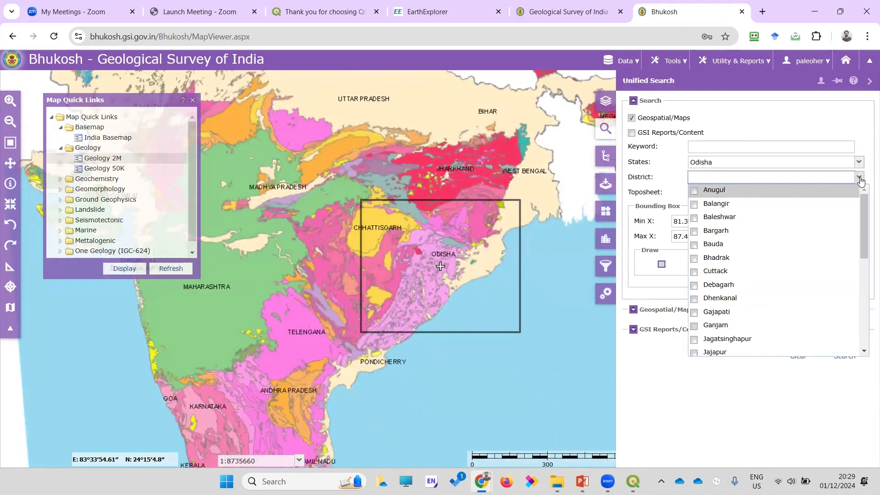
scroll(768, 257, "down", 5)
left_click(725, 322)
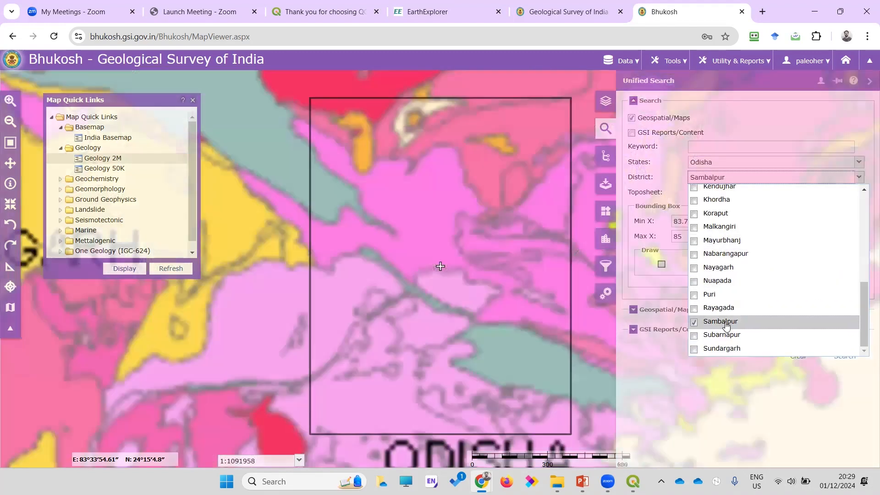
left_click(752, 104)
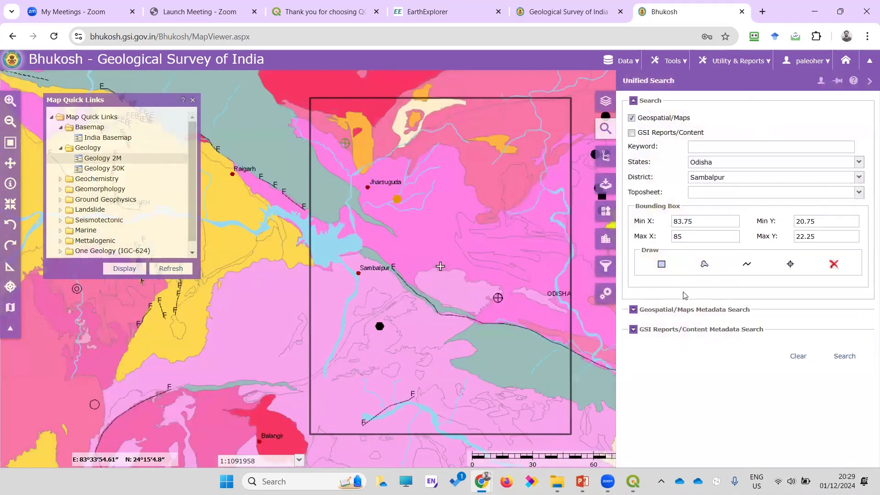
Step: Run the geospatial maps search for Sambalpur and add the Geology 2M layer to the download cart
left_click(845, 356)
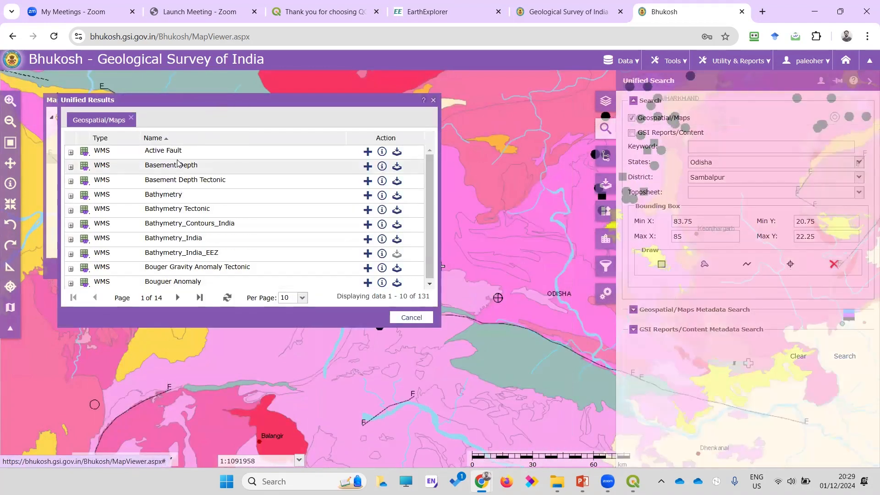
scroll(178, 164, "down", 2)
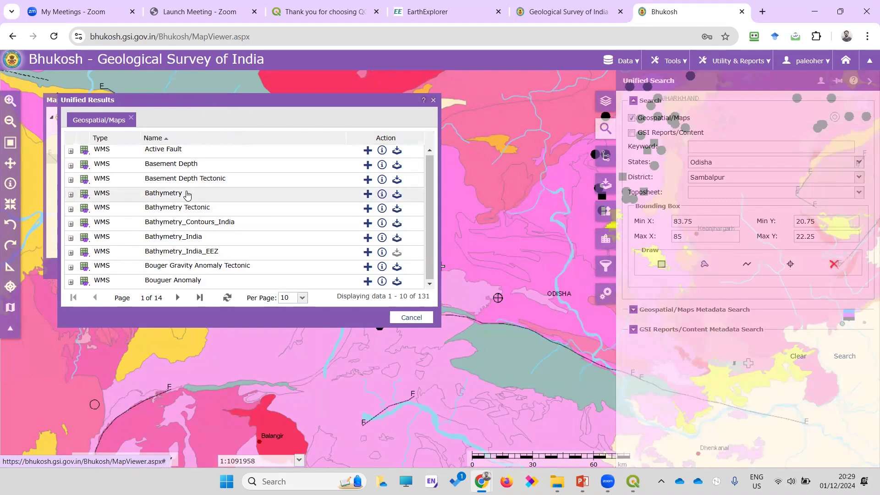
left_click(178, 298)
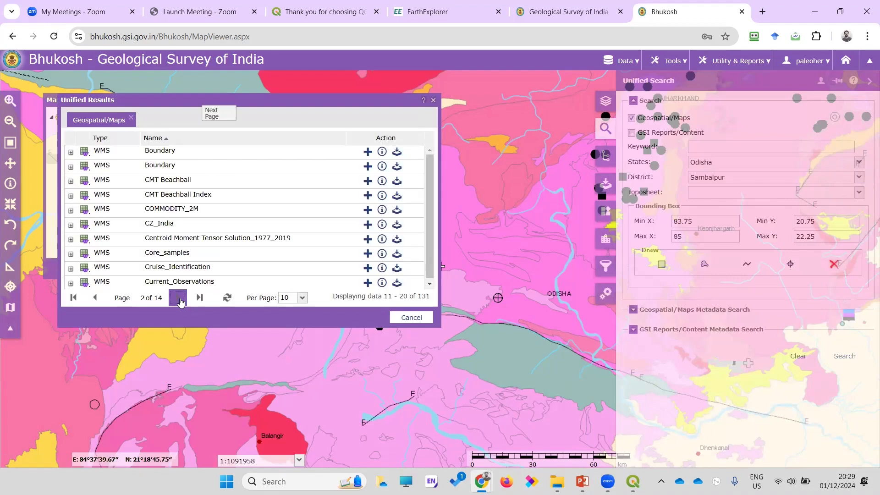
left_click(180, 300)
left_click(179, 300)
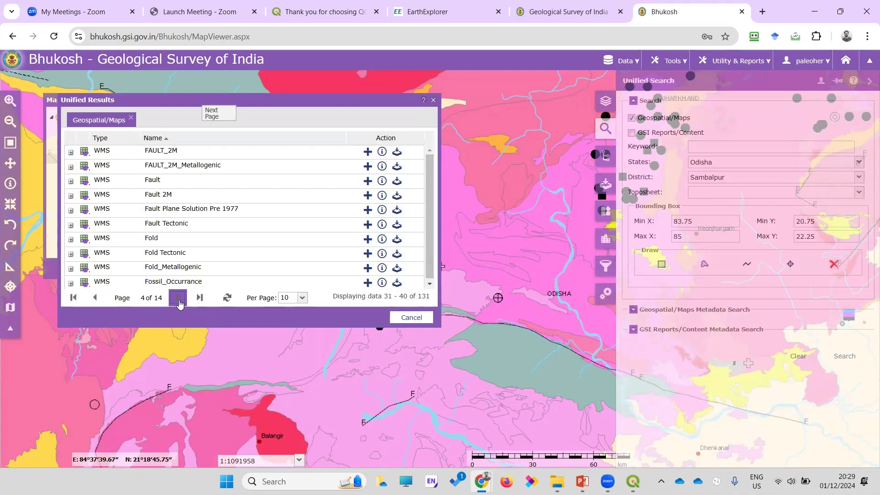
left_click(176, 300)
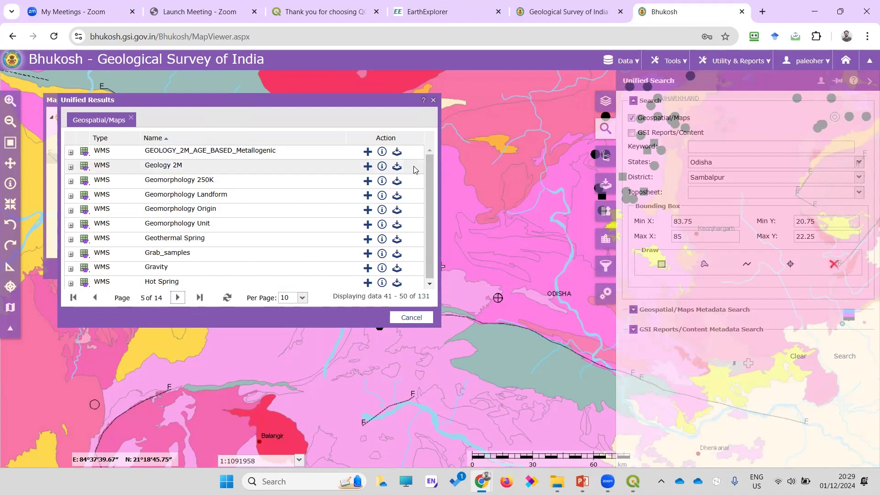
left_click(397, 167)
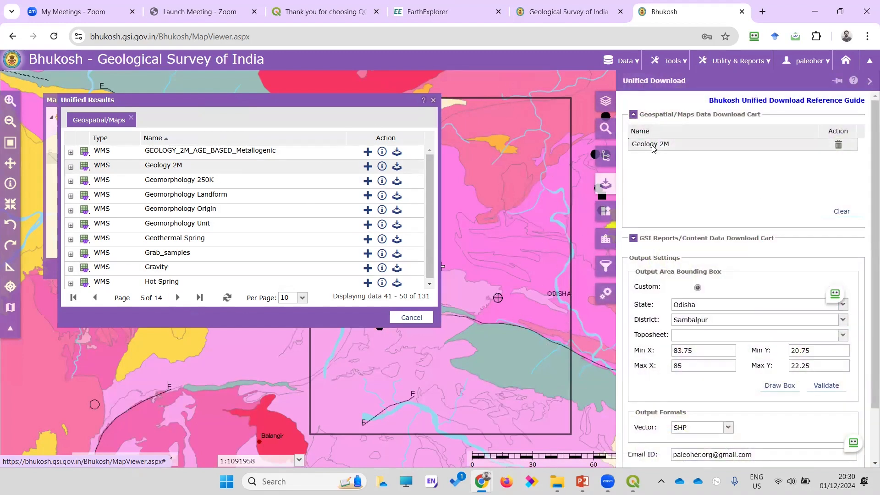
Step: Validate the Geology 2M item against the Sambalpur output area and agree to the terms and conditions
left_click(826, 386)
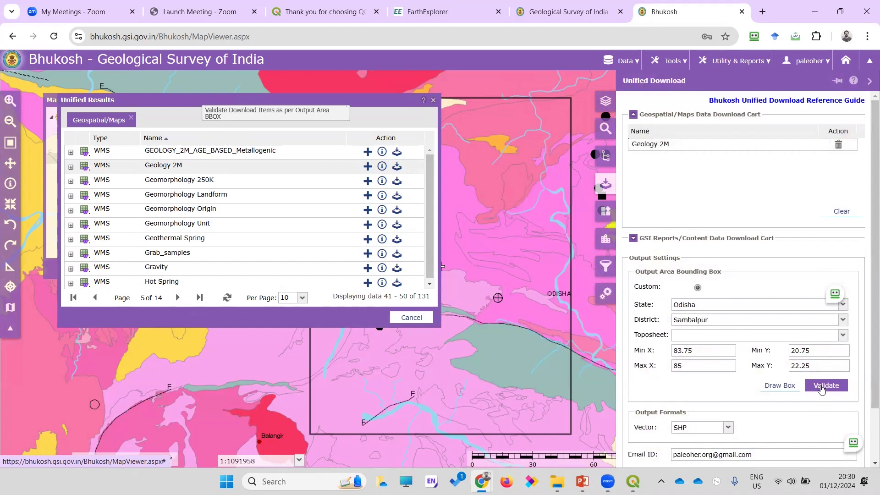
left_click(821, 387)
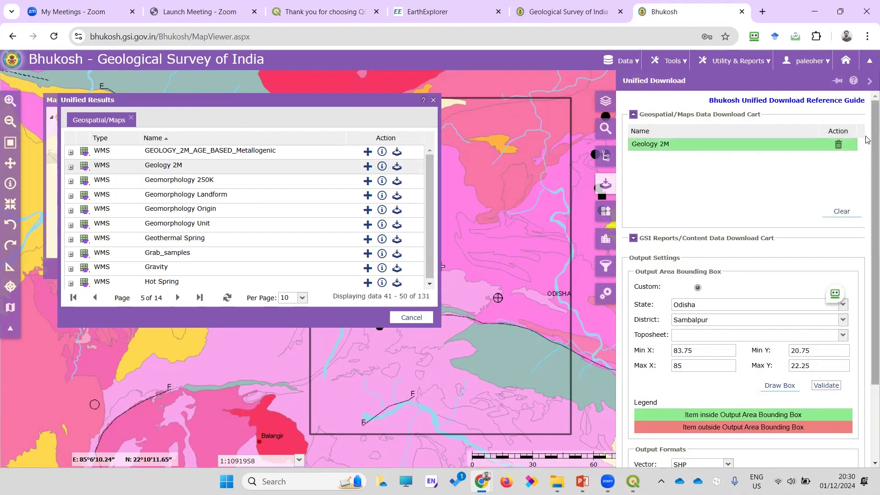
scroll(866, 139, "down", 2)
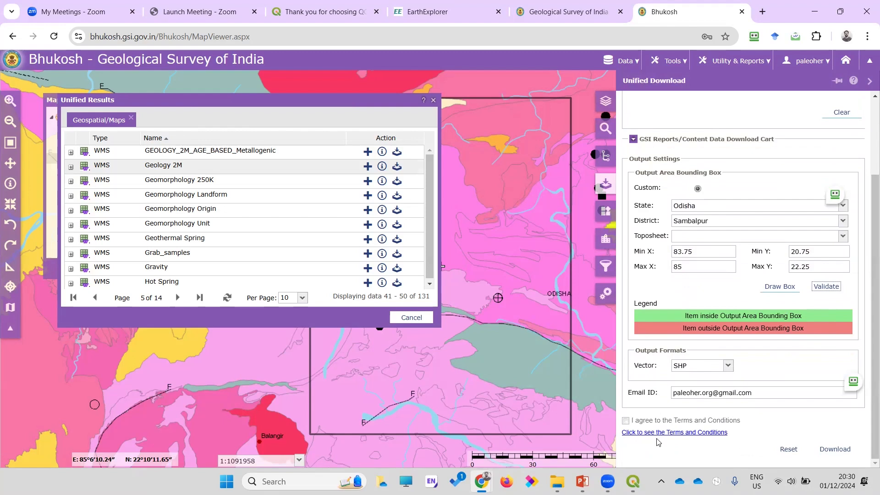
left_click(658, 434)
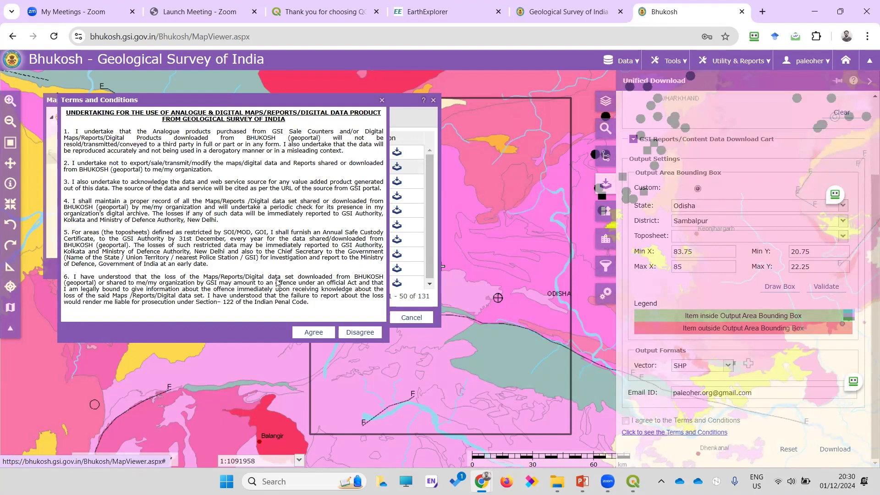
left_click(314, 331)
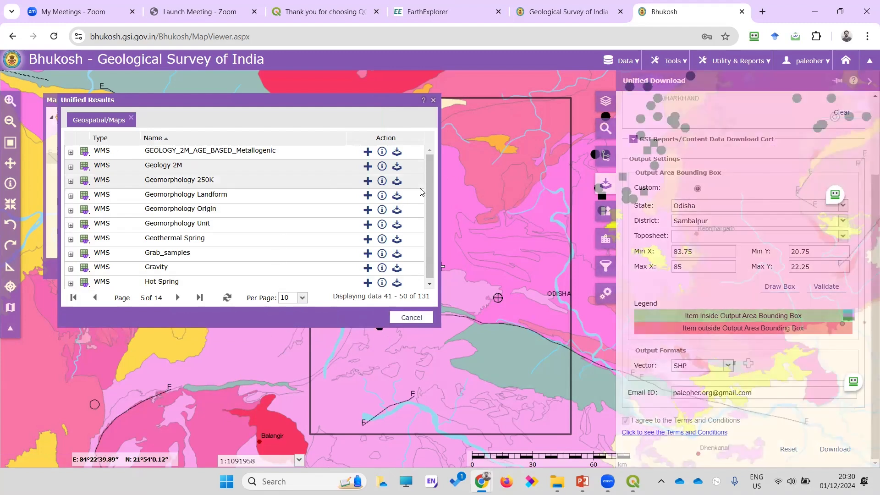
Step: Submit the Geology 2M download request in SHP format and send the feedback rating Excellent
left_click(834, 451)
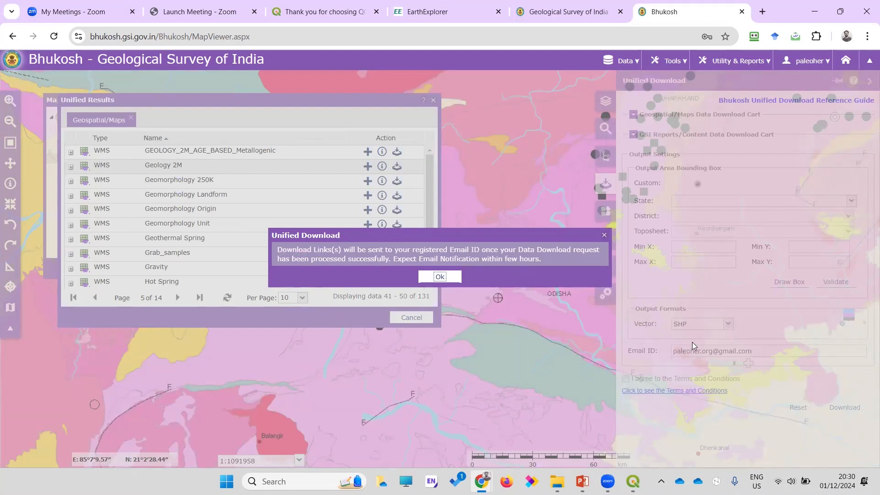
left_click(440, 278)
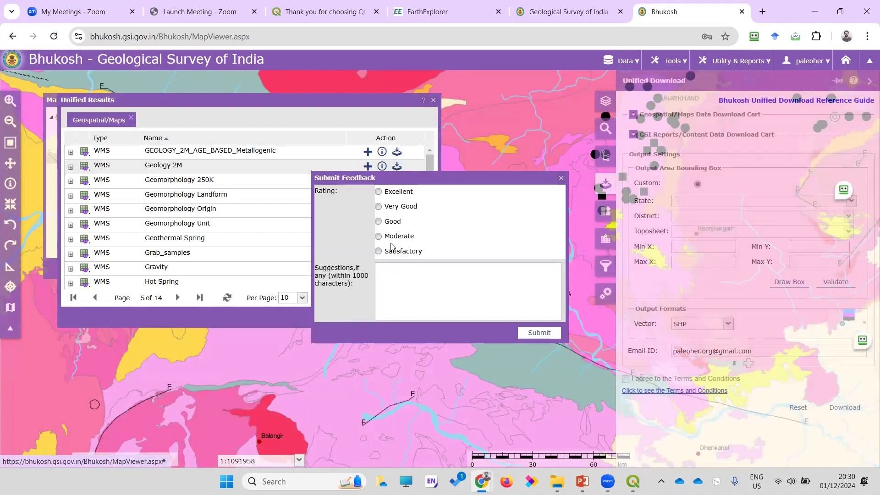
left_click(379, 191)
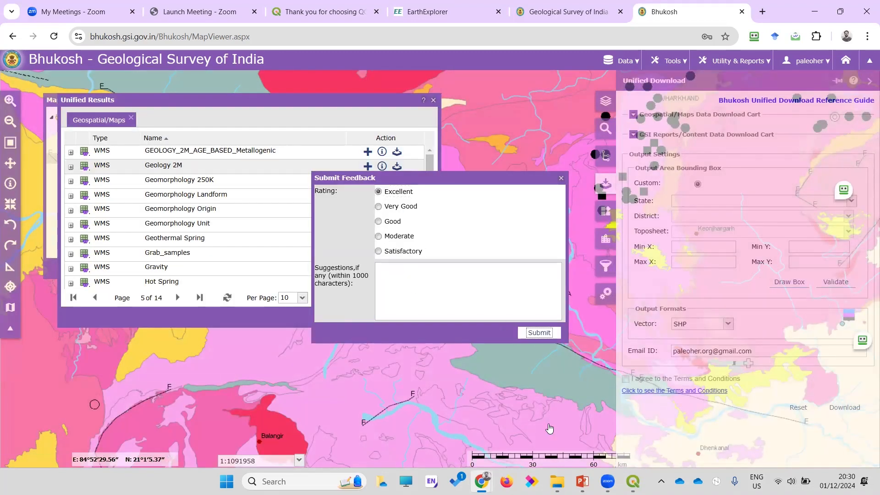
left_click(539, 333)
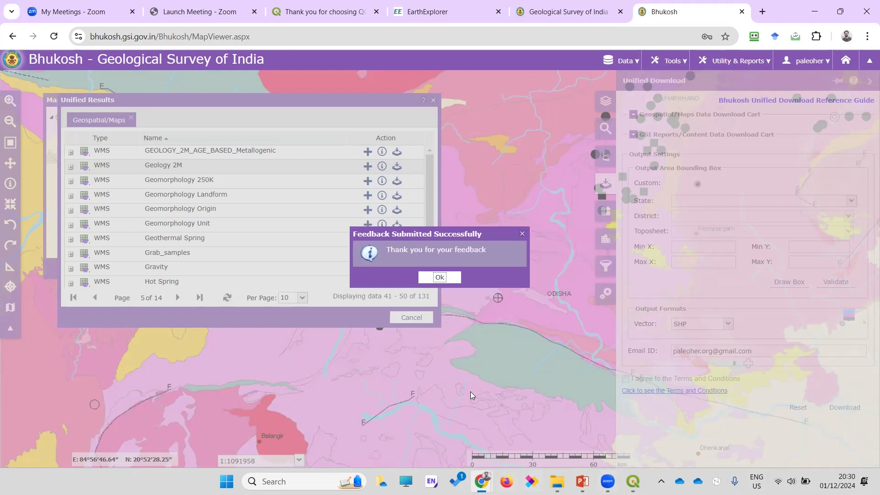
left_click(443, 280)
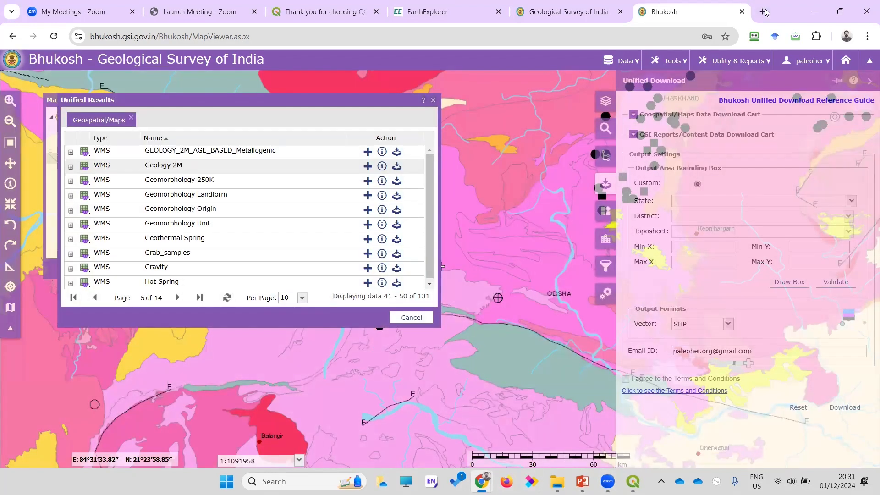
Step: Switch to Gmail in a new tab and open the newest Bhukosh data download package e-mail
left_click(762, 11)
type("g")
key("Return")
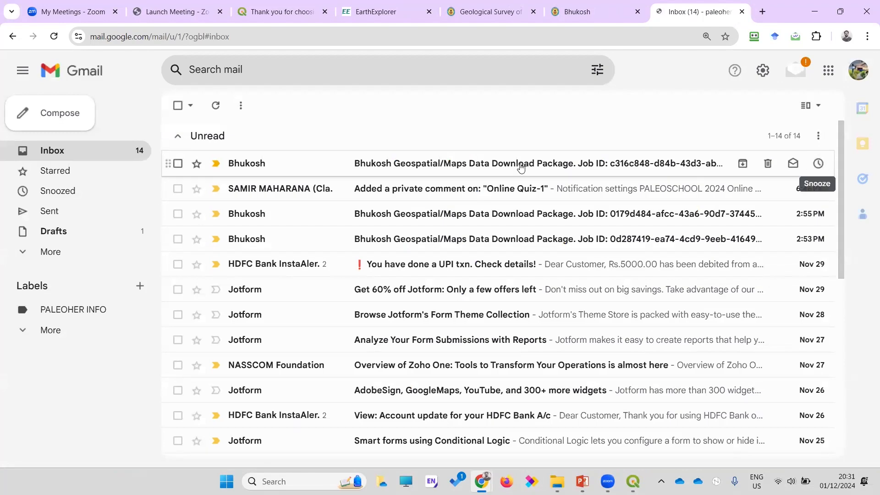
left_click(461, 169)
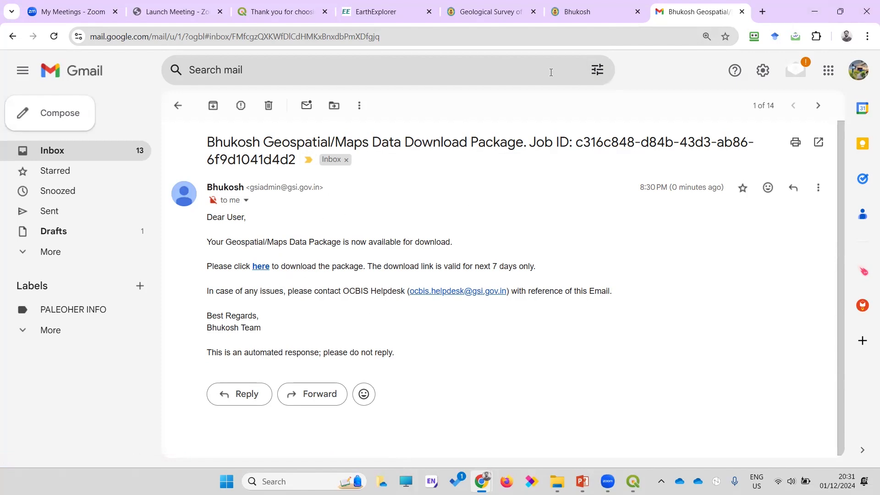
Step: Search the web for "hudroshed" in a new tab and open the HydroSHEDS website
left_click(764, 13)
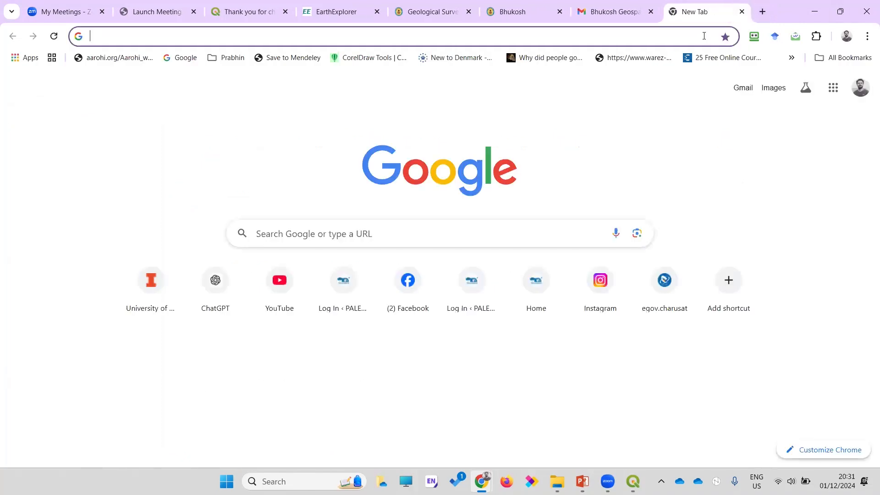
type("hudroshed")
key("Return")
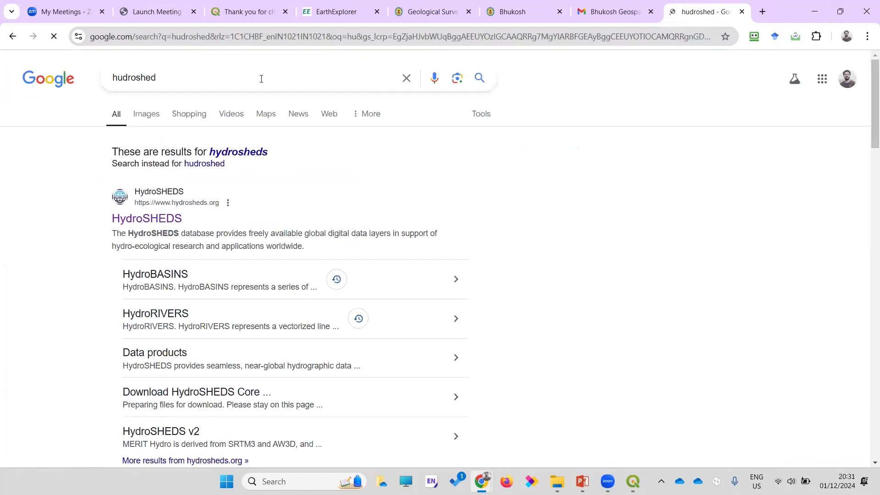
left_click(153, 225)
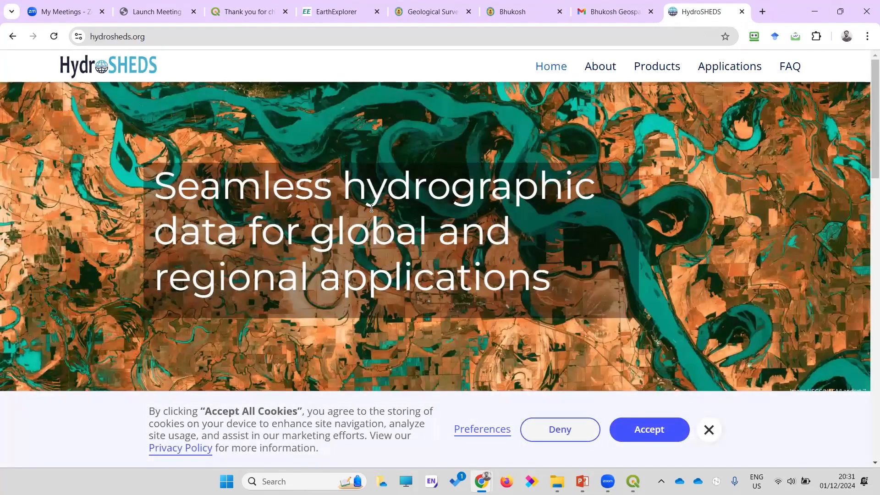
Step: Look through the HydroSHEDS home page and open the Products page
scroll(374, 151, "down", 15)
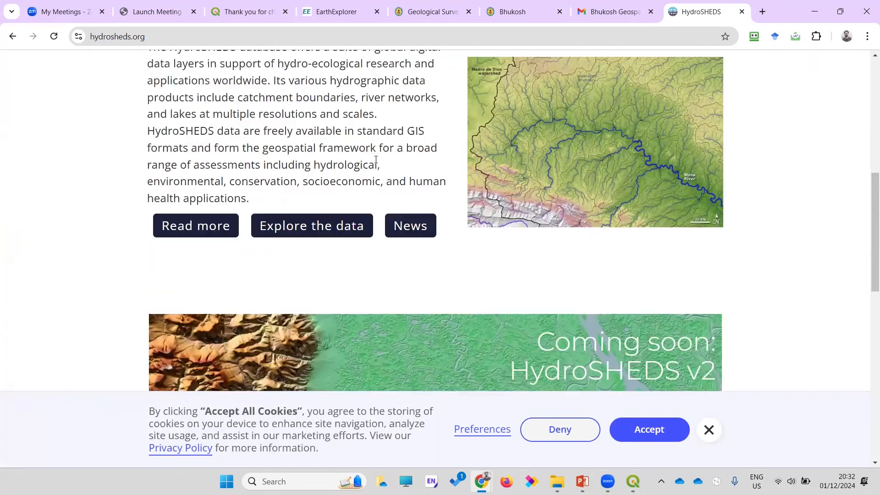
scroll(377, 164, "down", 5)
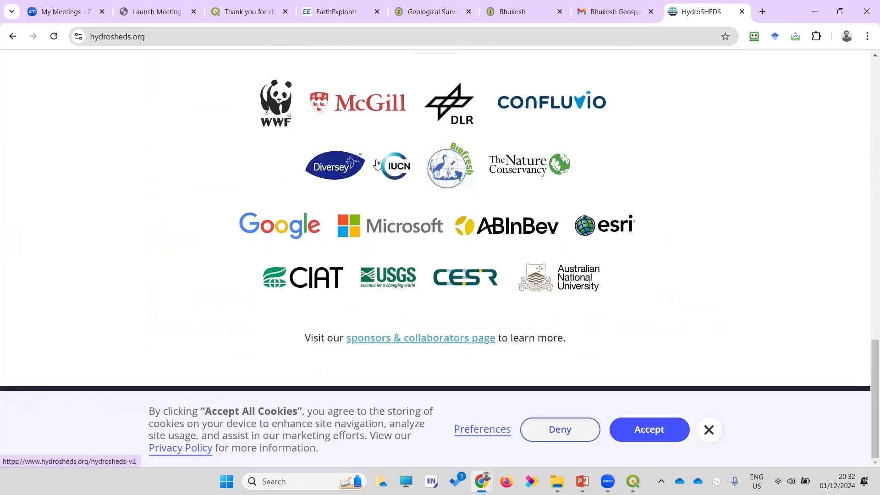
scroll(376, 164, "up", 12)
scroll(375, 164, "up", 5)
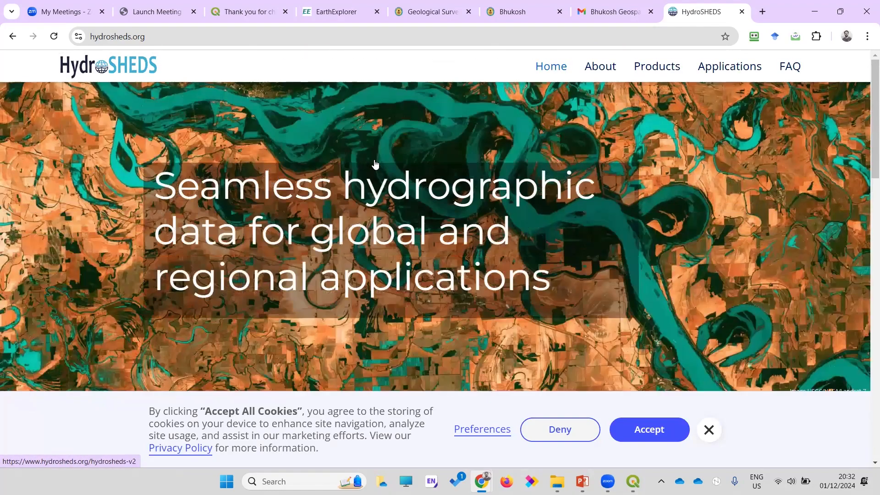
left_click(656, 70)
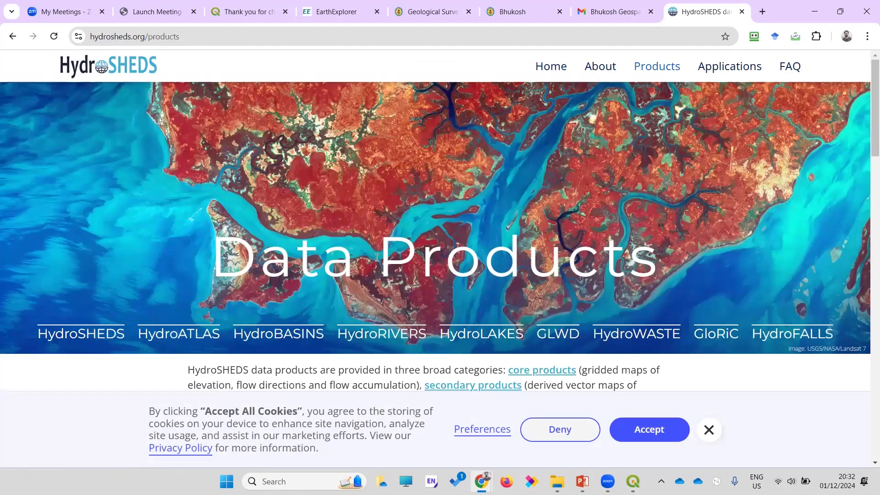
Step: Review the core, secondary and associated HydroSHEDS data products and open the HydroBASINS page
scroll(292, 276, "down", 3)
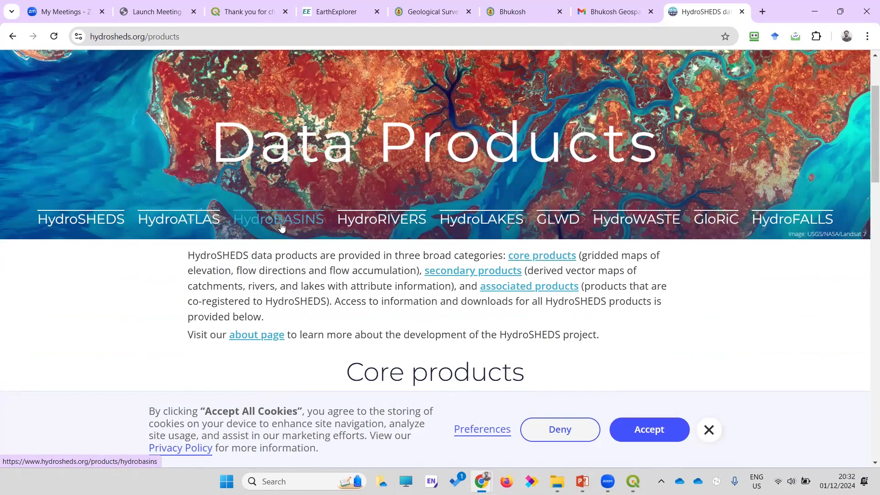
scroll(310, 232, "down", 15)
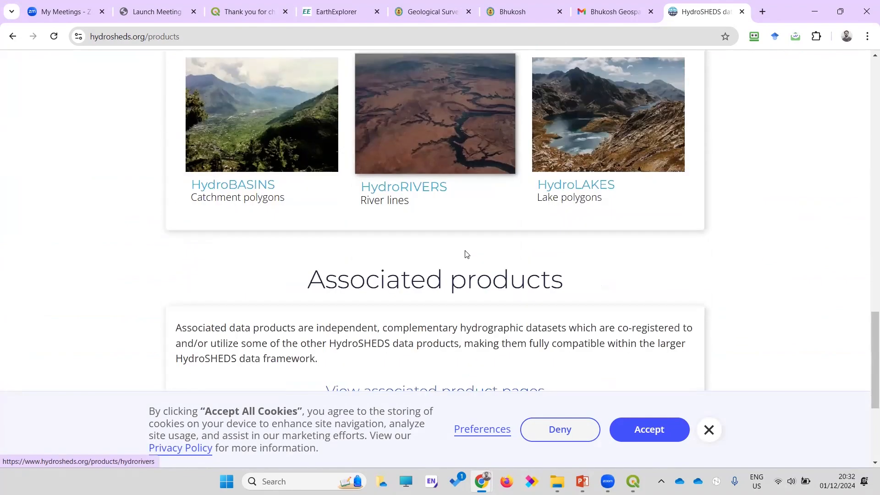
scroll(465, 253, "up", 6)
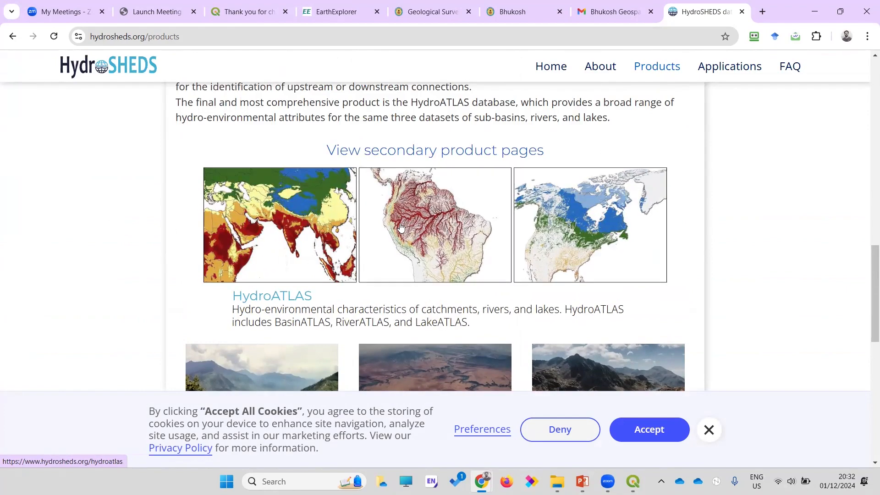
scroll(321, 270, "up", 9)
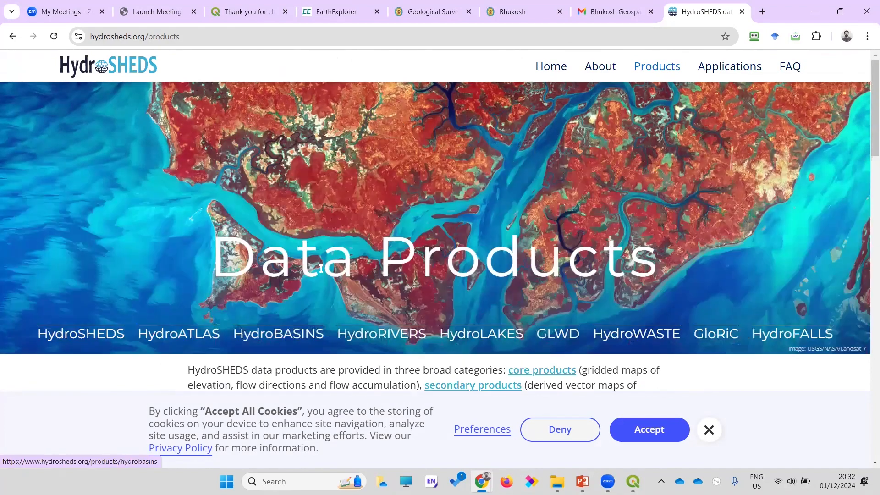
scroll(321, 269, "down", 2)
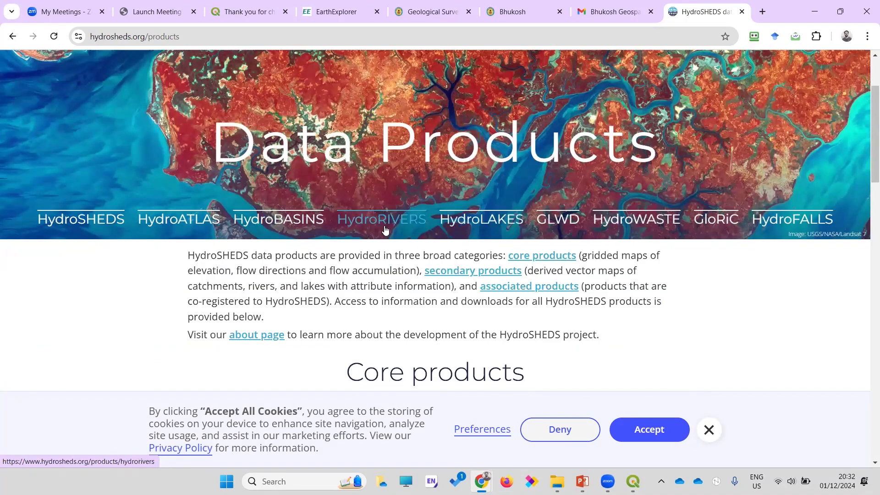
scroll(372, 282, "down", 2)
scroll(371, 278, "up", 3)
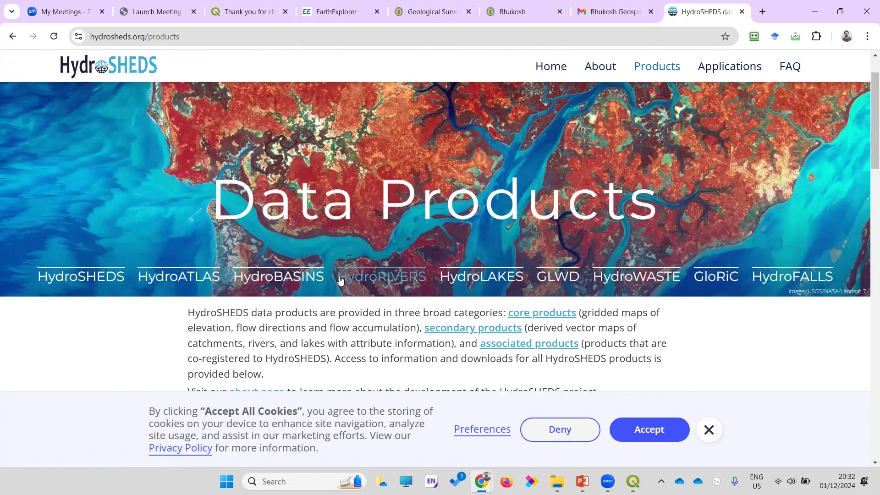
left_click(290, 280)
Step: Review the HydroBASINS page and check the standard Asia download hybas_as_lev01-12_v1c without saving it
scroll(461, 239, "down", 10)
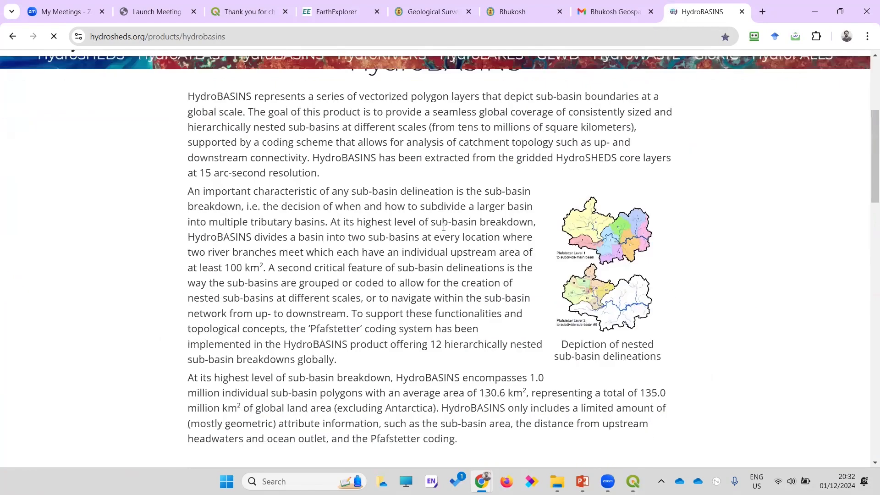
scroll(439, 245, "down", 6)
scroll(439, 250, "up", 4)
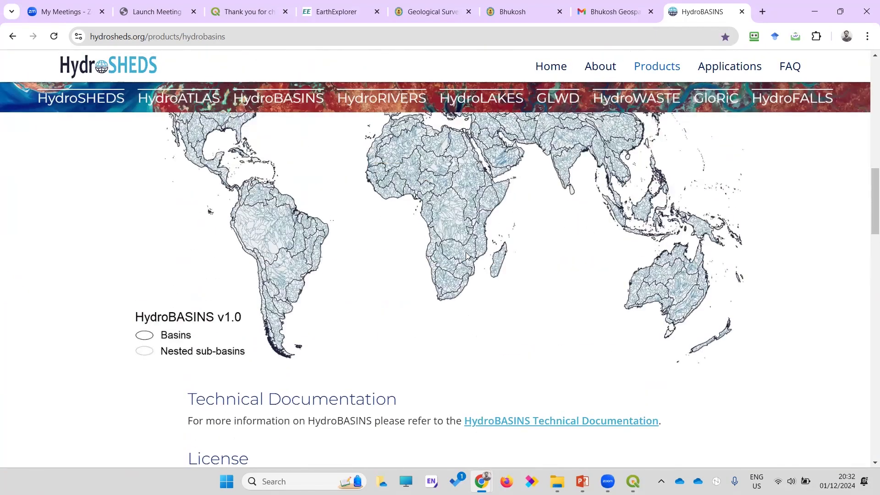
scroll(411, 261, "down", 10)
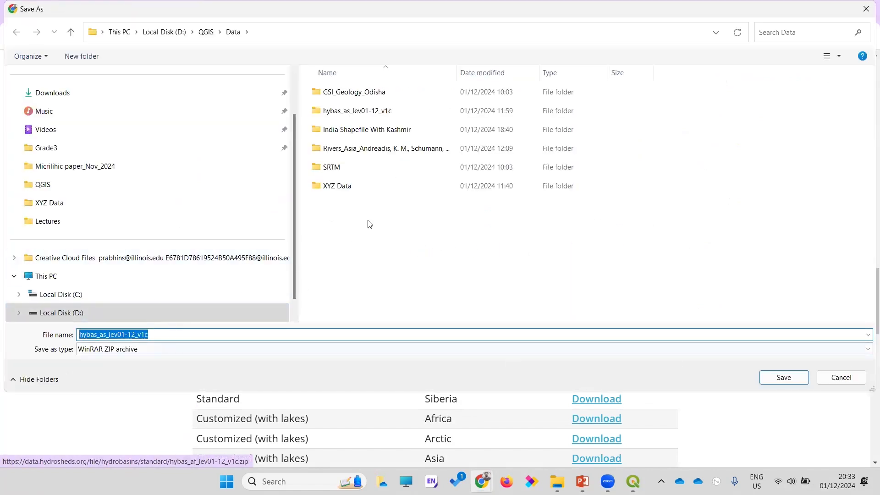
left_click(353, 112)
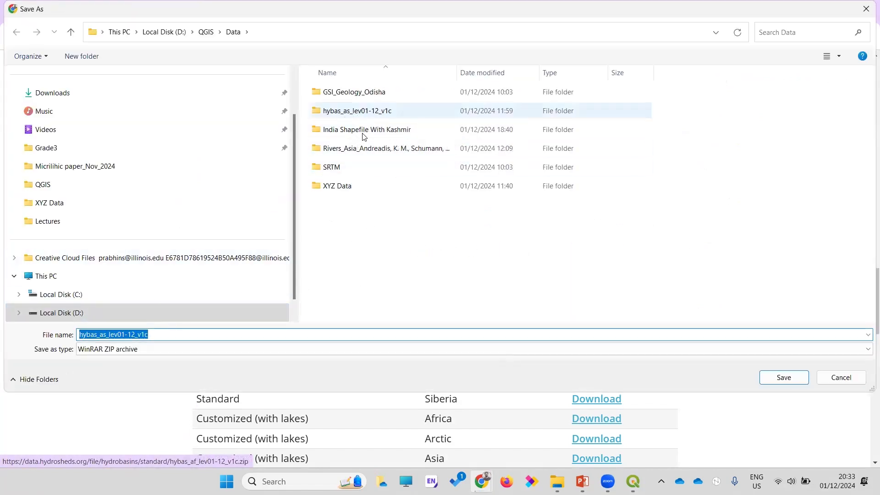
left_click(844, 378)
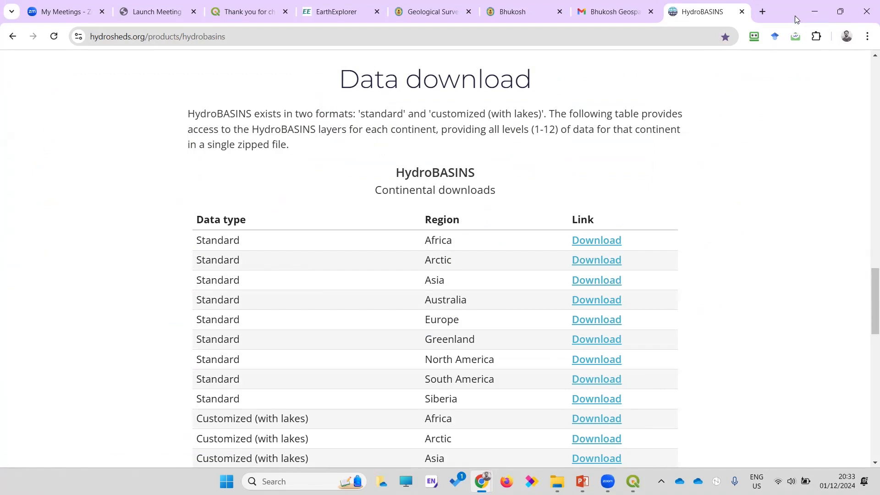
Step: Switch to QGIS and expand the hybas_as_lev01-12_v1c data folder to look over its basin shapefiles
left_click(814, 16)
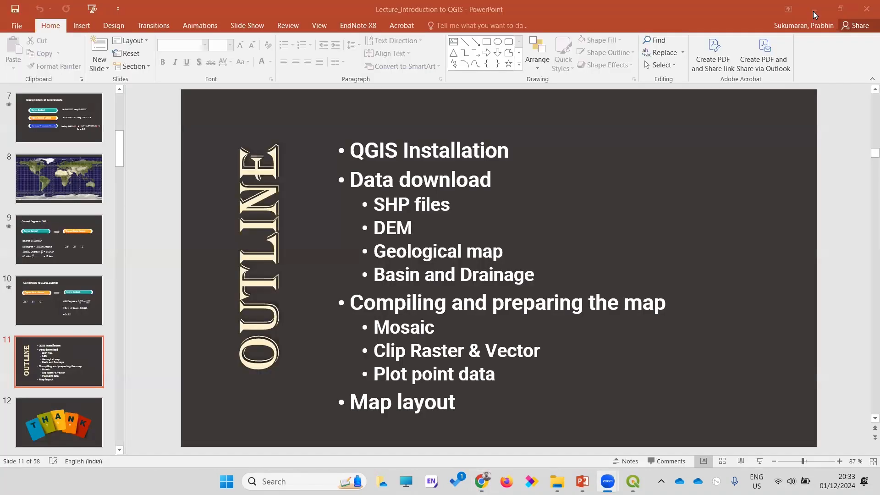
left_click(633, 481)
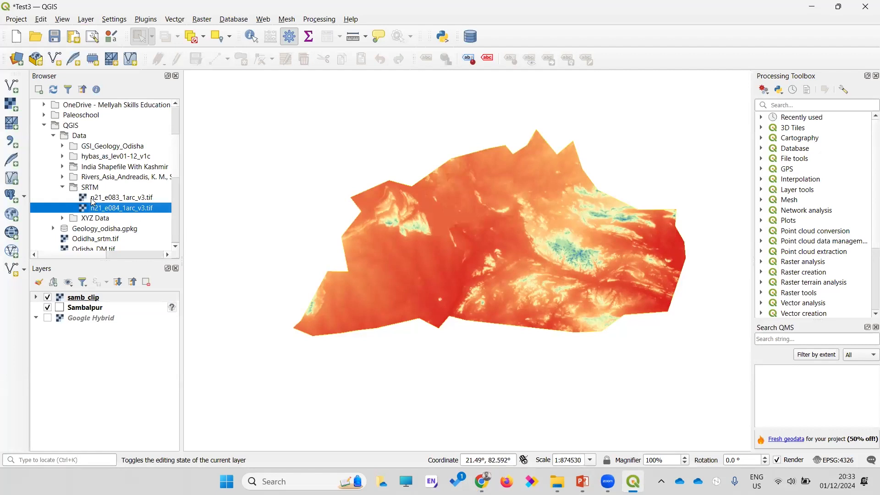
left_click(63, 157)
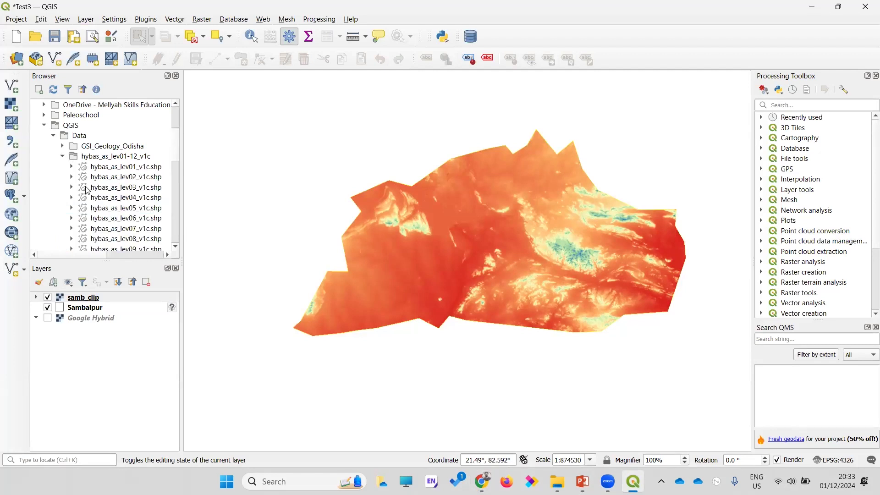
scroll(177, 147, "down", 2)
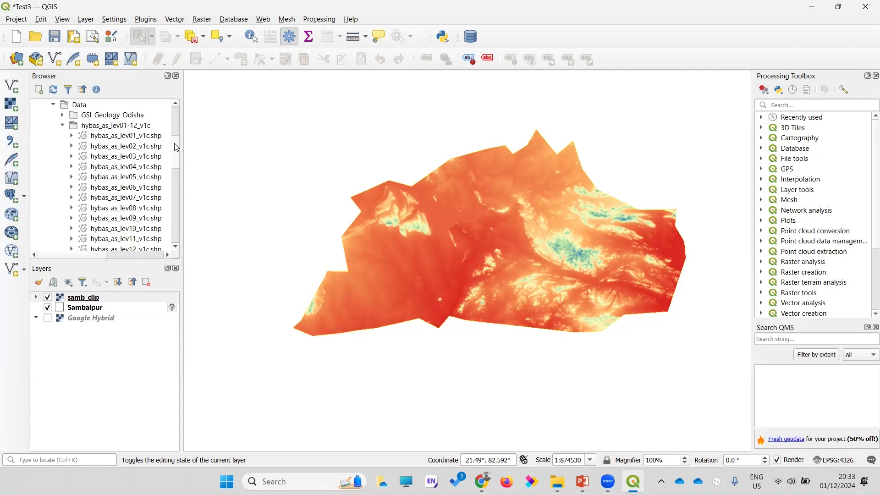
scroll(177, 154, "down", 1)
scroll(176, 151, "up", 2)
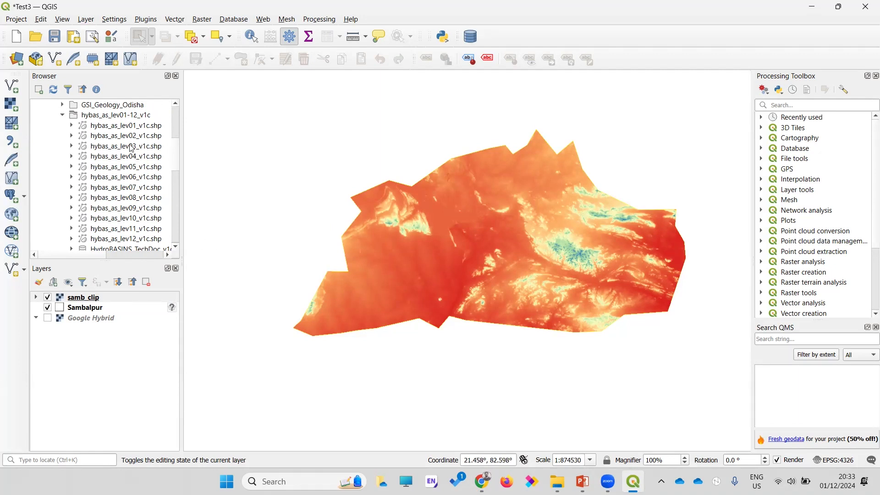
Step: Load hybas_as_lev01_v1c onto the map to view its full extent across Asia, and remove the layer from the project
left_click_drag(109, 131, 201, 193)
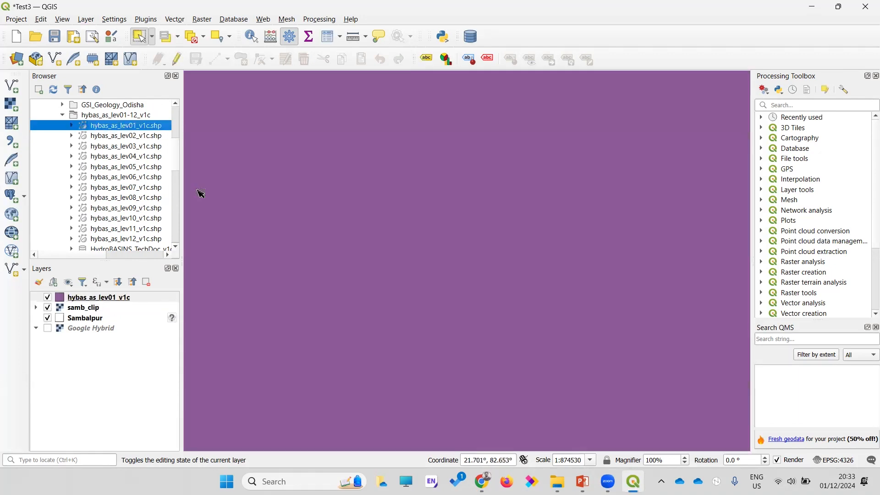
scroll(492, 203, "down", 5)
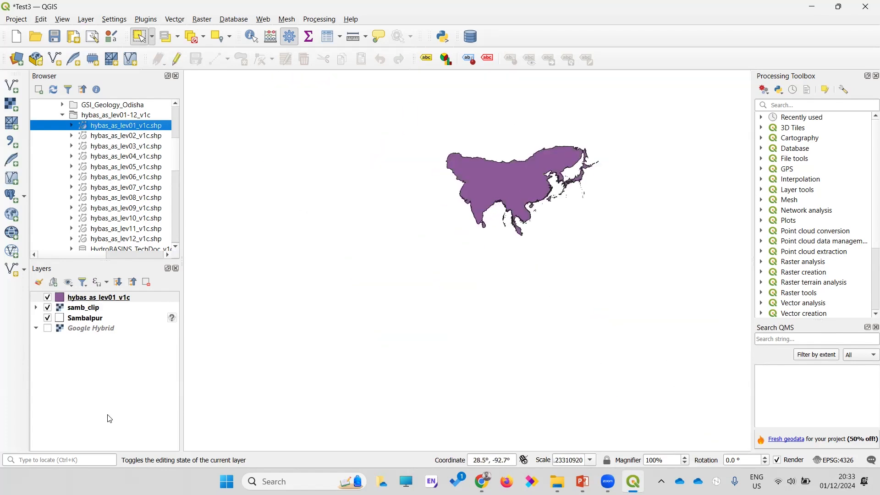
right_click(87, 303)
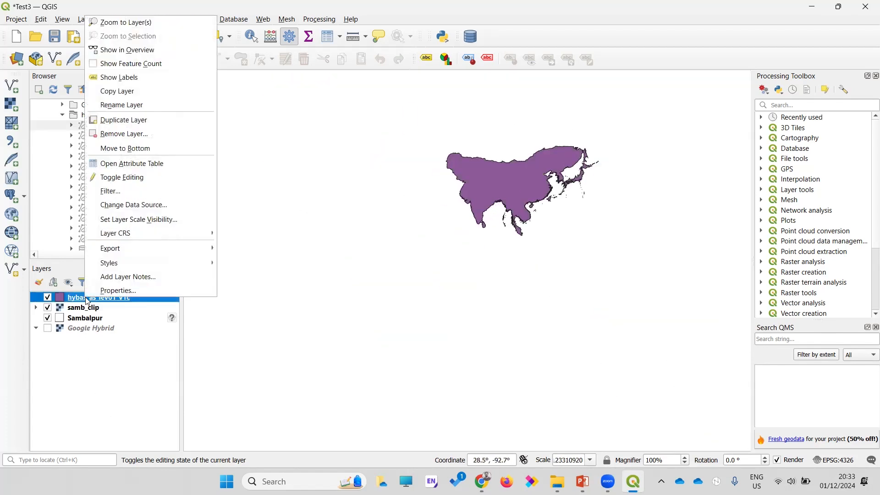
left_click(124, 135)
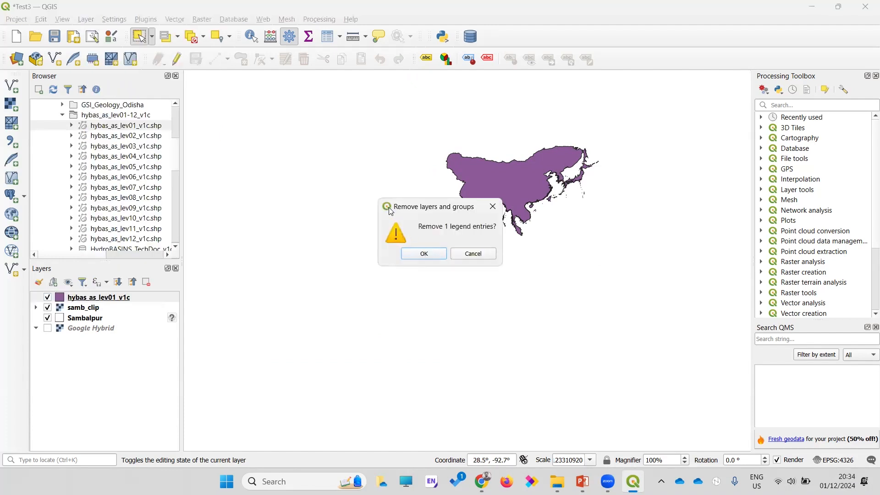
key("Return")
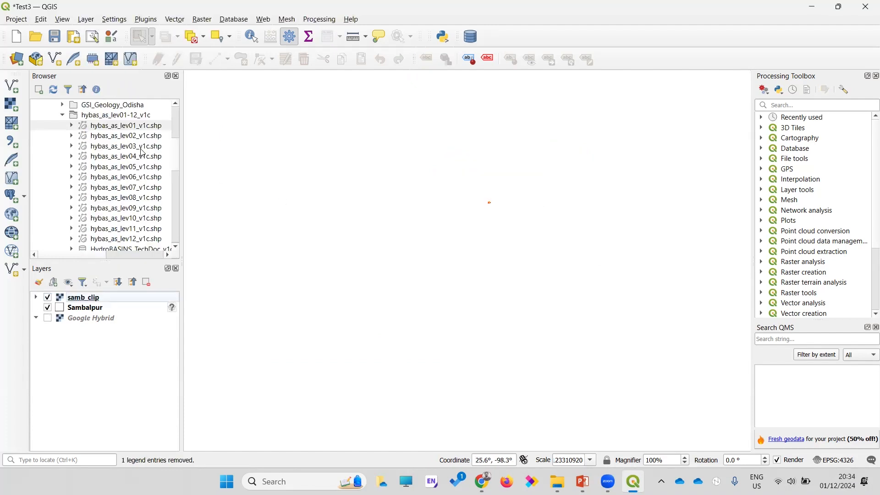
Step: Load the hybas_as_lev03_v1c, hybas_as_lev04_v1c and hybas_as_lev05_v1c shapefiles to compare their basin subdivisions over India
left_click(122, 137)
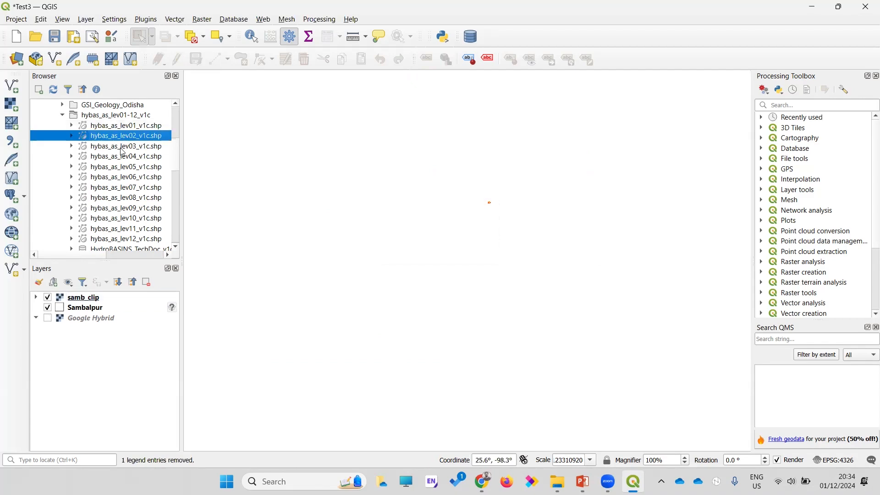
double_click(123, 149)
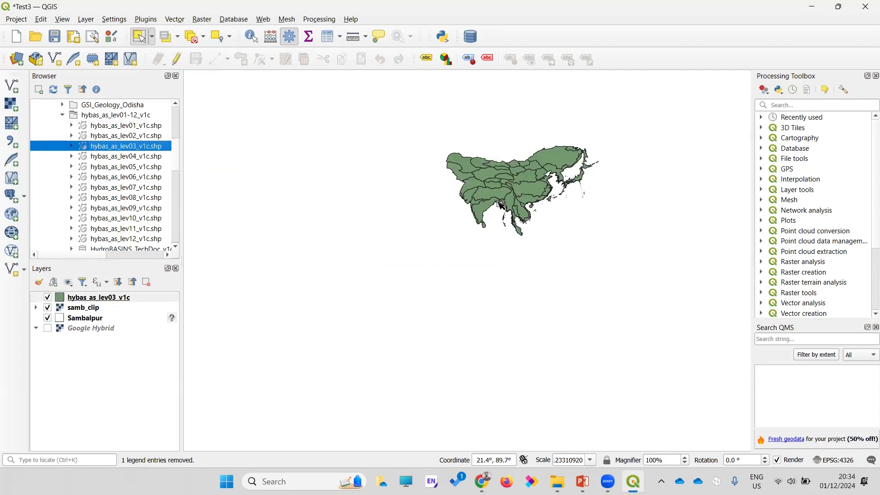
scroll(503, 206, "up", 3)
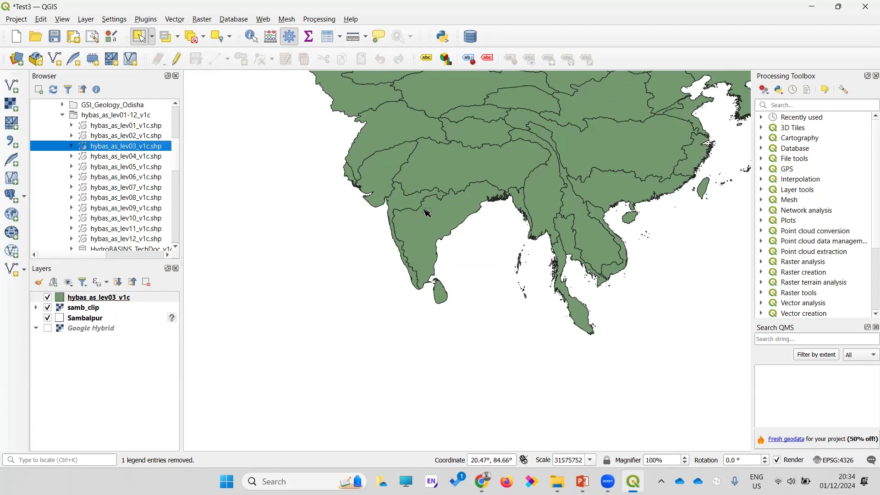
double_click(112, 157)
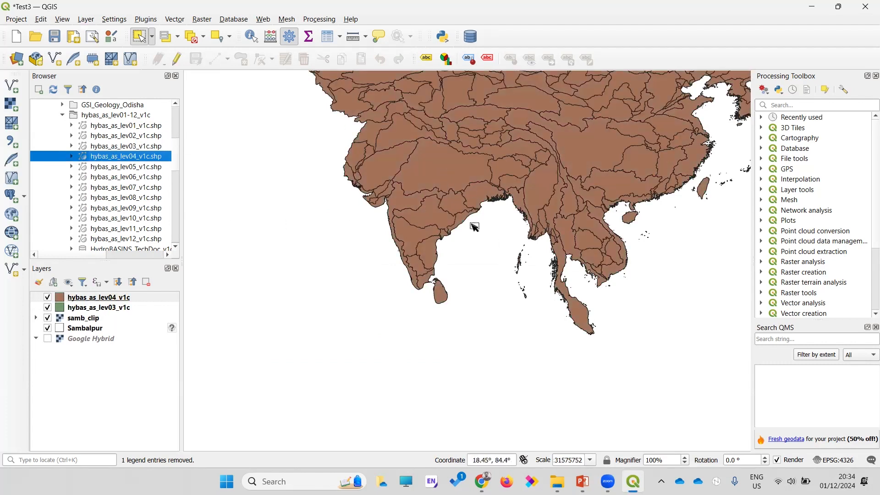
double_click(131, 168)
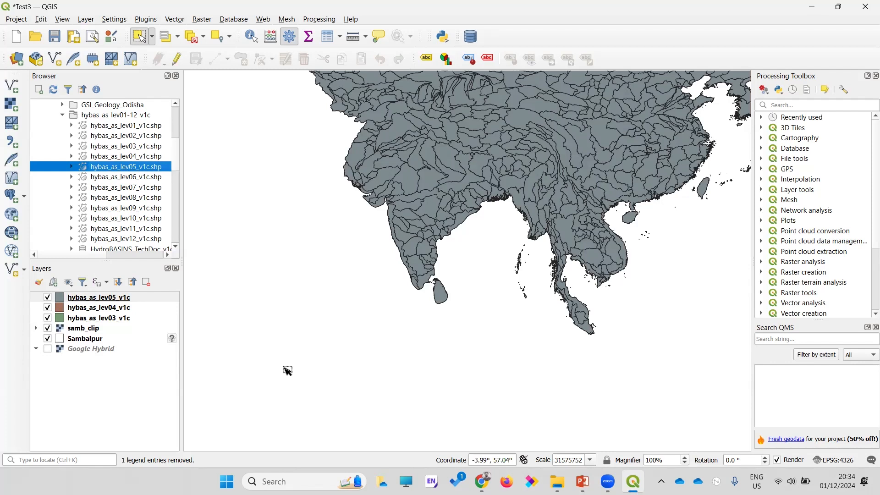
Step: Remove the level 03, 04 and 05 basin layers from the project together
scroll(115, 191, "down", 1)
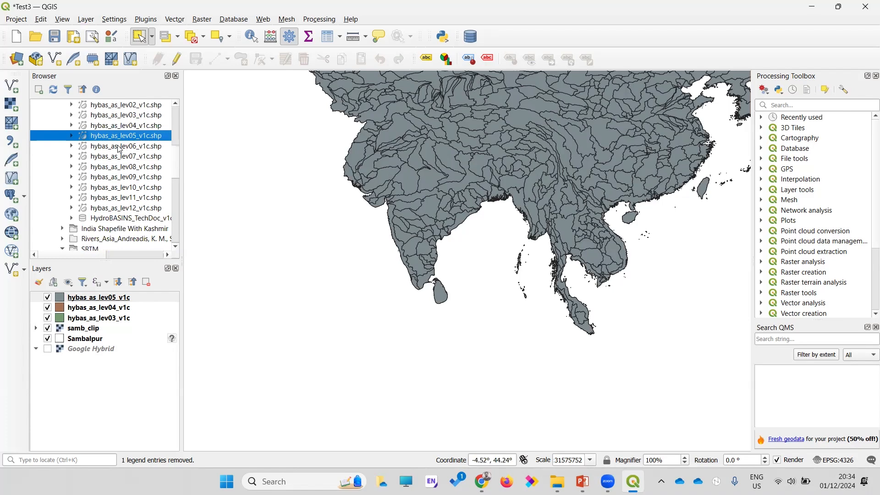
left_click(110, 318, "shift")
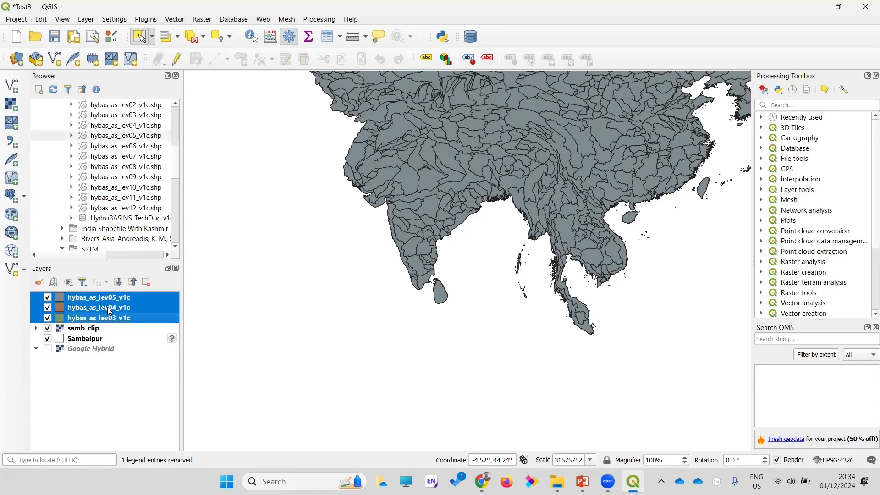
right_click(109, 312)
left_click(143, 129)
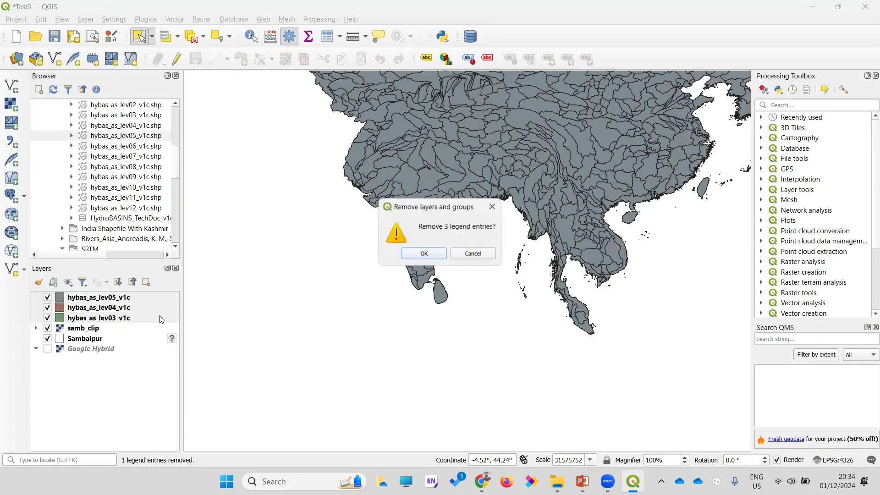
left_click(423, 254)
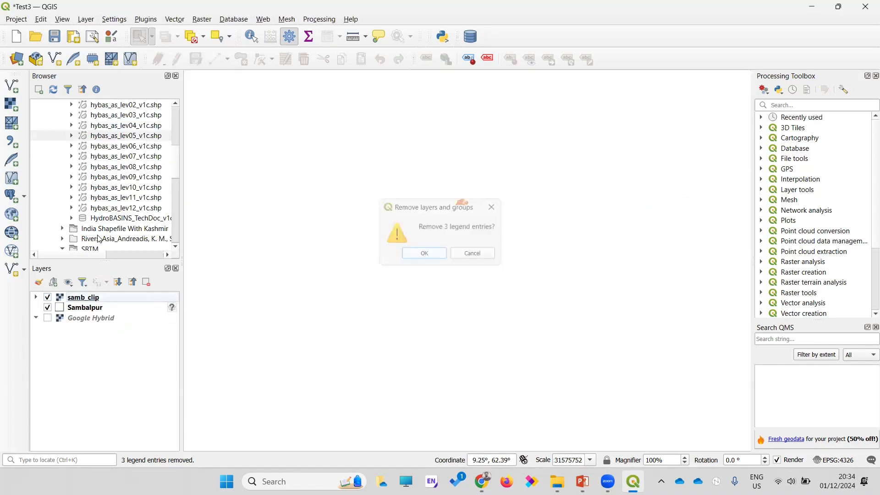
Step: Add the hybas_as_lev07_v1c sub-basin layer to the map and move the samb_clip raster to the top of the layer order
double_click(111, 158)
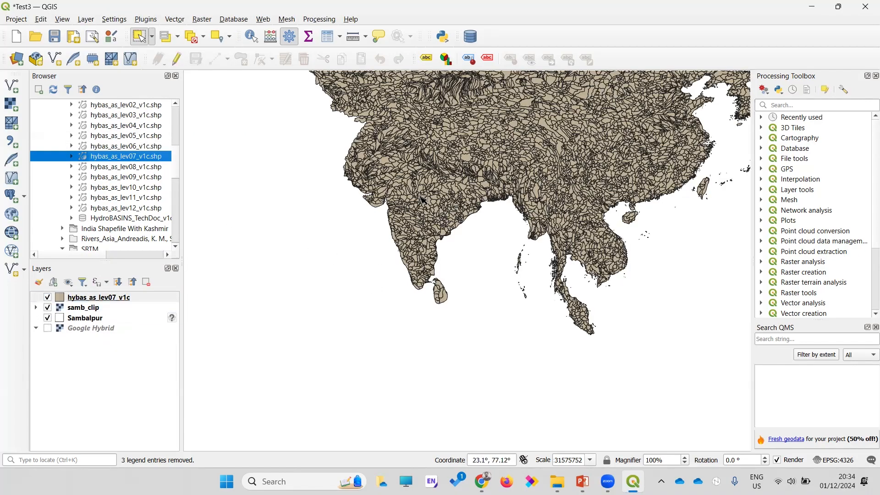
scroll(427, 202, "up", 2)
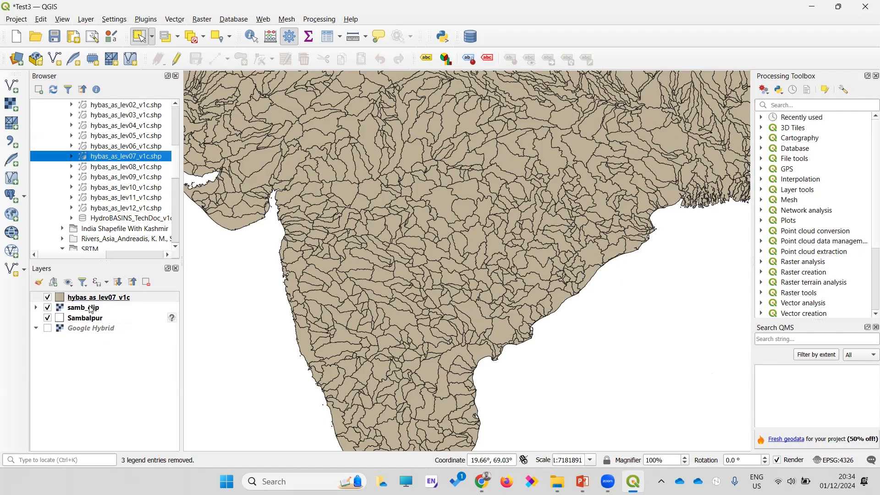
left_click(85, 312)
double_click(83, 308)
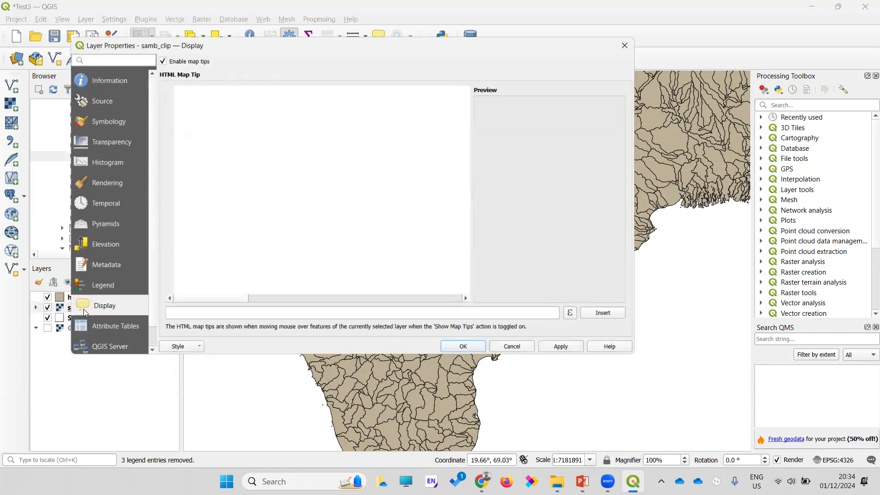
left_click(616, 50)
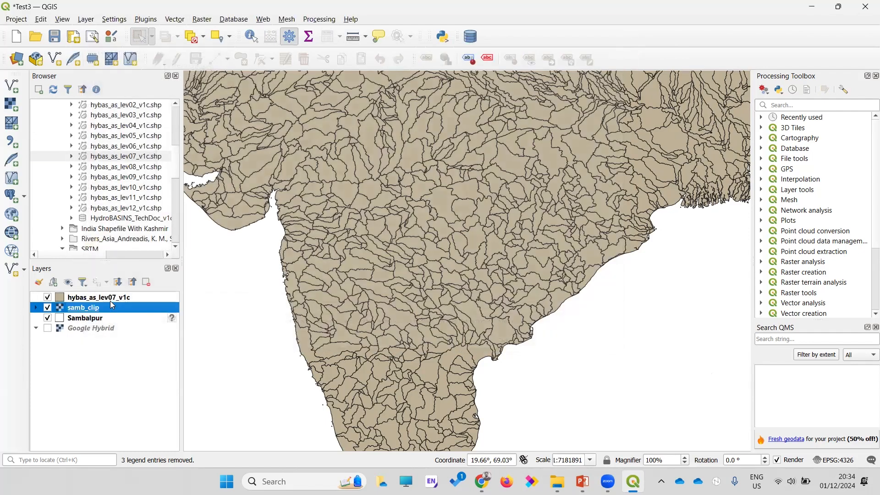
right_click(93, 314)
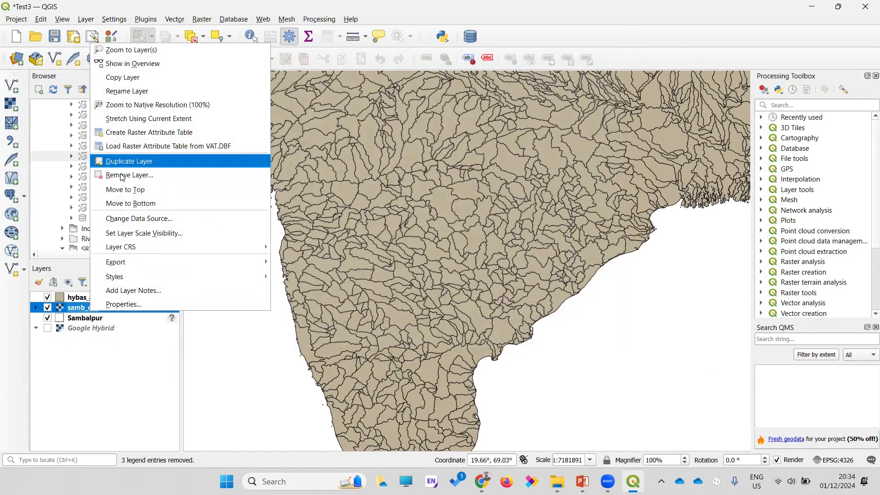
left_click(126, 189)
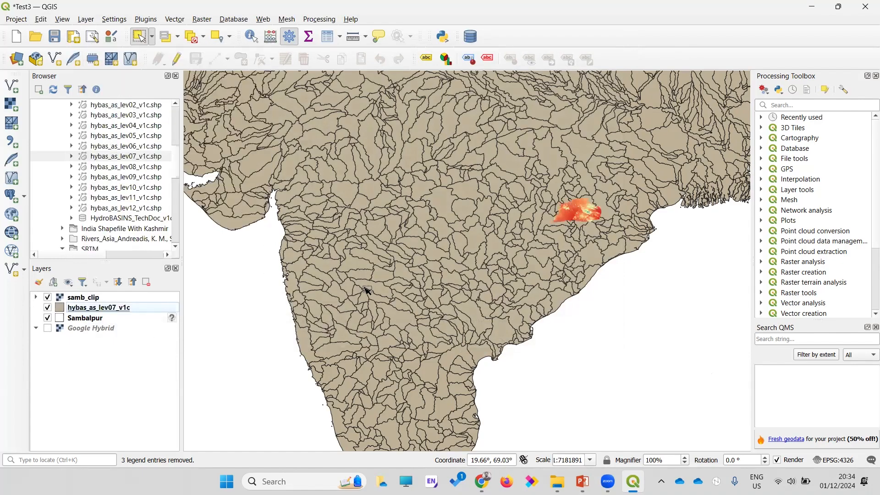
scroll(573, 240, "up", 2)
scroll(547, 260, "up", 2)
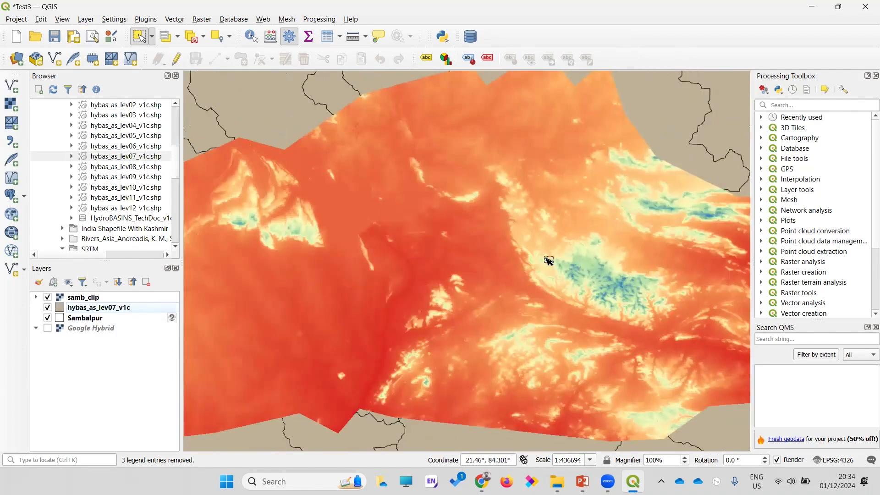
scroll(531, 247, "down", 2)
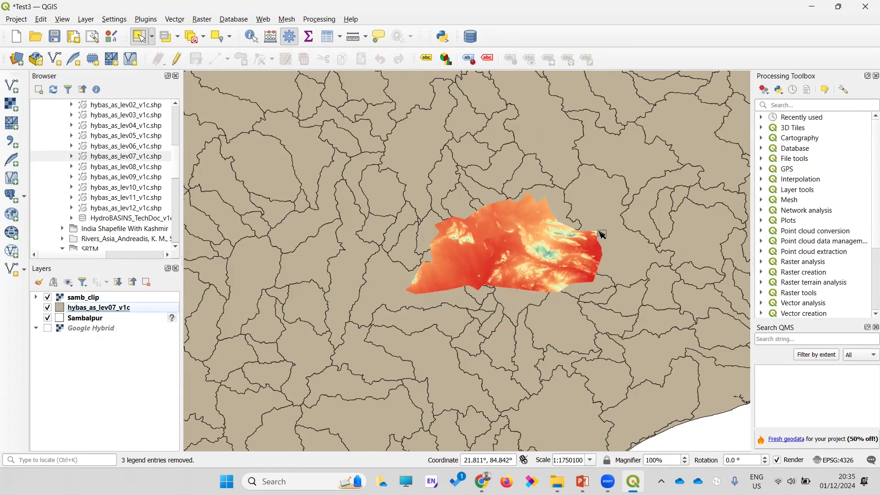
Step: Add the hybas_as_lev06_v1c layer and select the sub-basins bordering the north and northwest of the samb_clip raster one at a time
double_click(103, 146)
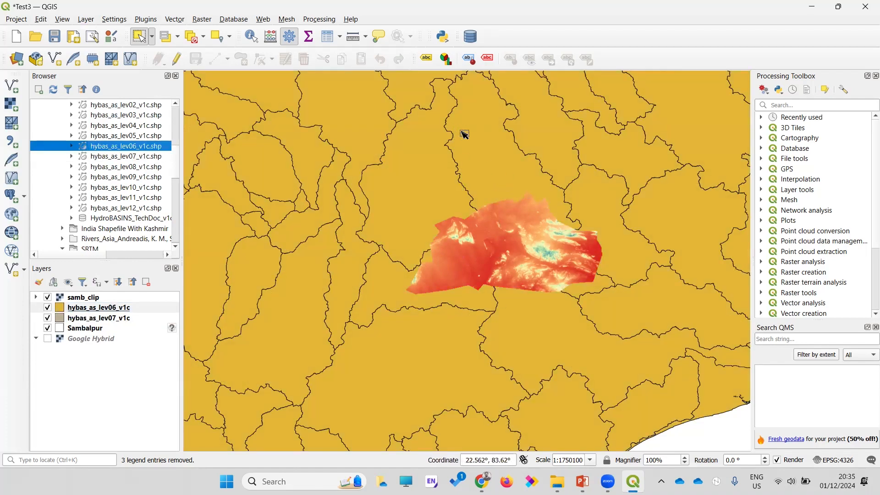
left_click(485, 159)
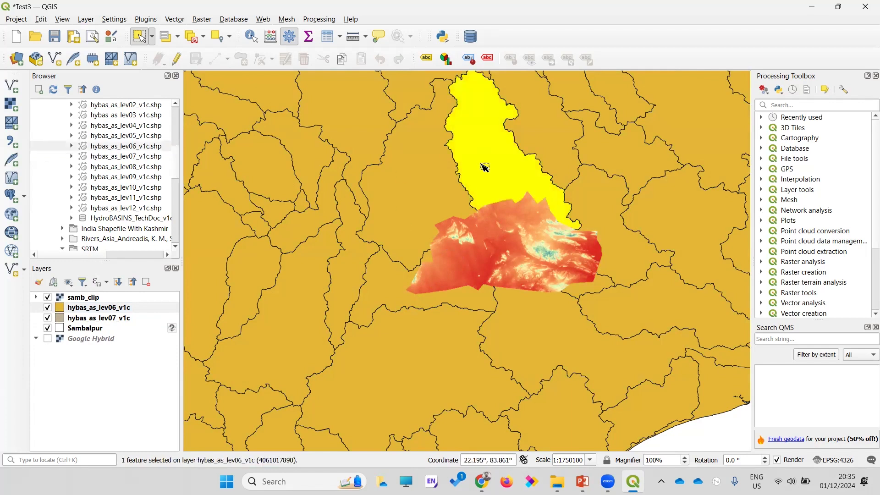
left_click(420, 177)
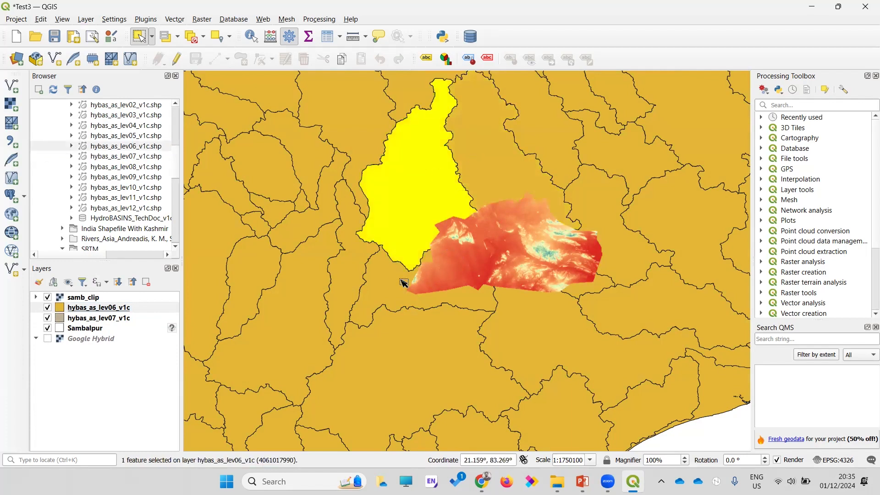
Step: Select the level 06 sub-basins to the south, southeast, north and northwest of the samb_clip raster one at a time
left_click(445, 301)
left_click(533, 329)
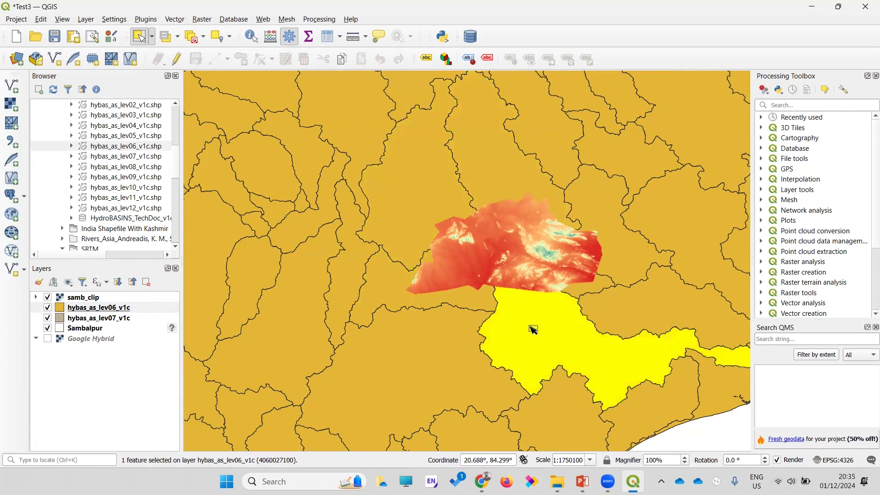
left_click(521, 181)
left_click(416, 193)
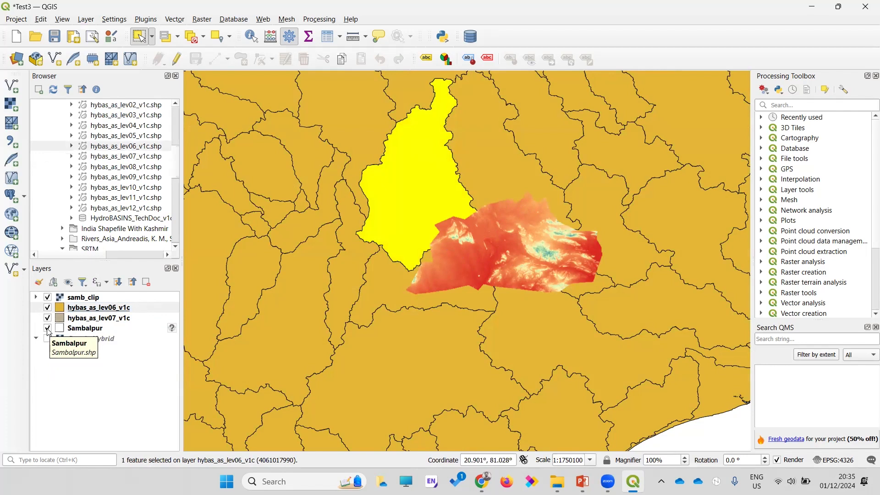
Step: Toggle the samb_clip raster's visibility, then hide it and hybas_as_lev06_v1c to examine the level 07 sub-basins over the area
left_click(47, 298)
left_click(48, 298)
left_click(48, 298)
left_click(49, 298)
left_click(48, 298)
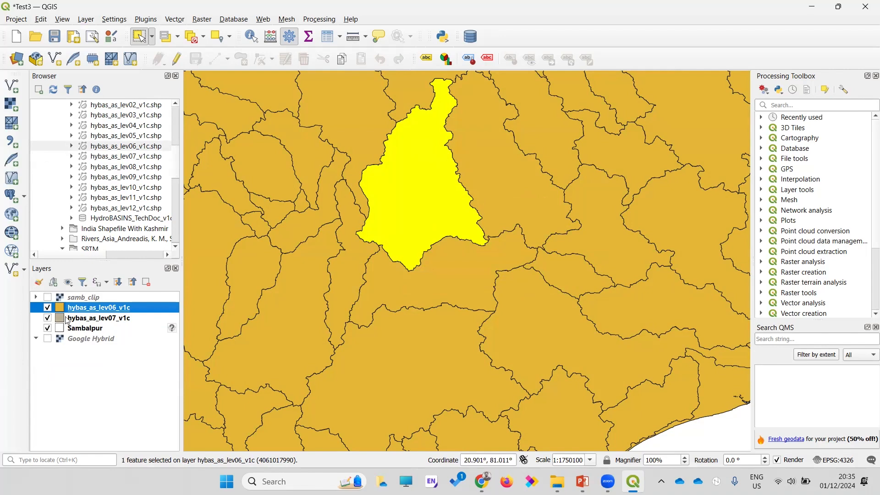
left_click(47, 308)
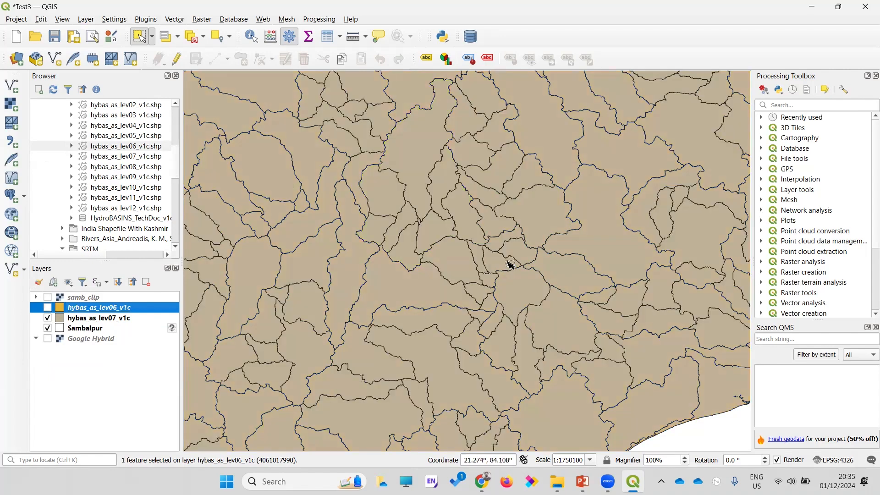
Step: Remove the hybas_as_lev06_v1c and hybas_as_lev07_v1c layers from the project
right_click(108, 311)
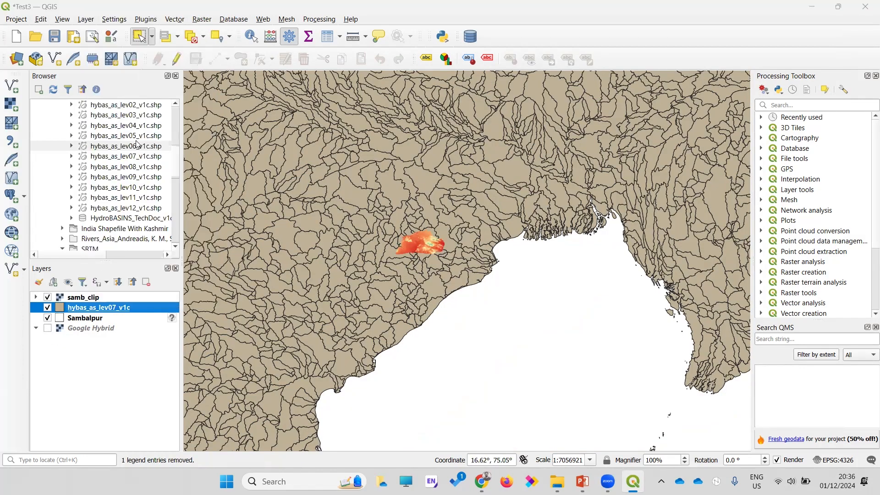
key("ctrl+d")
left_click(418, 255)
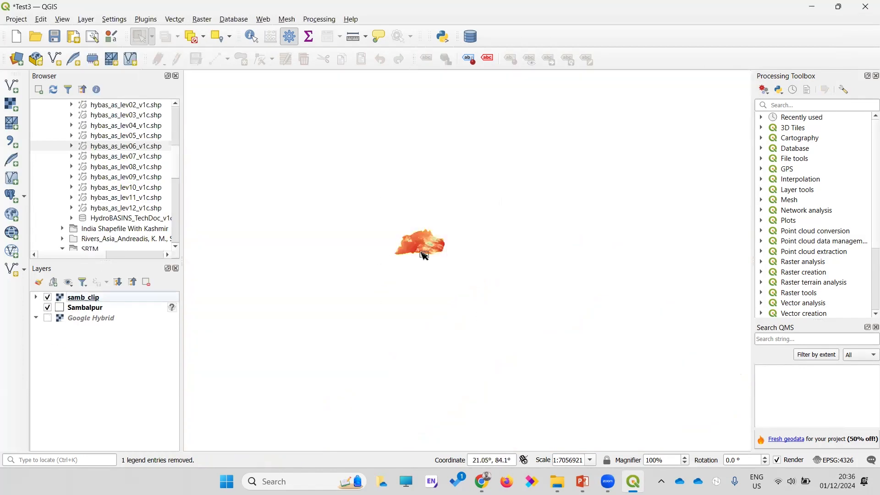
scroll(422, 246, "up", 2)
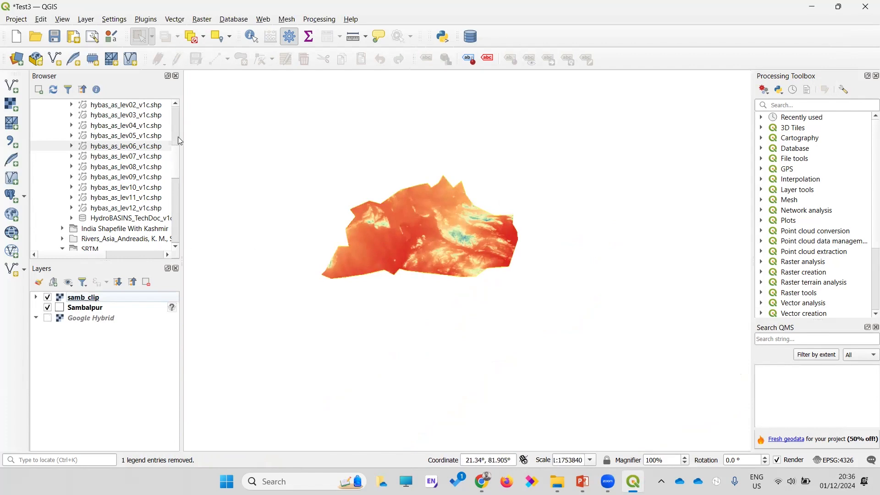
Step: Add asrivs.shp from the Rivers_Asia folder in QGIS/Data to the map and inspect its rivers over the samb_clip raster
scroll(177, 165, "up", 5)
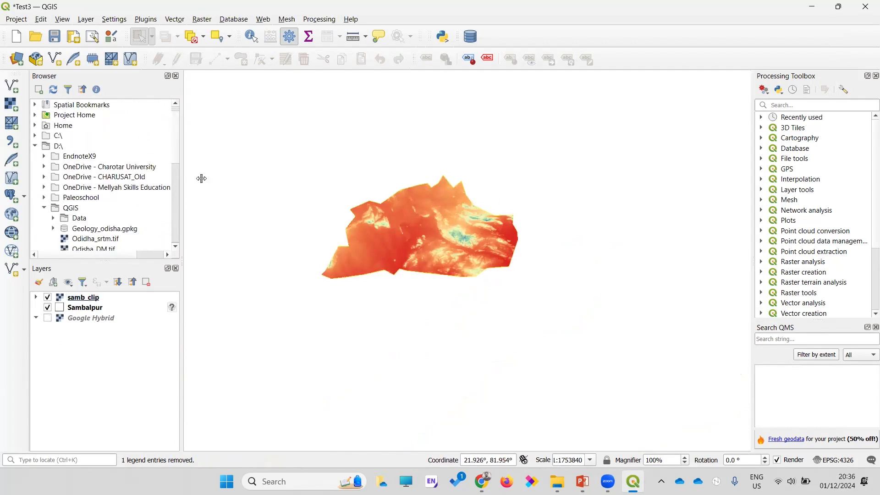
scroll(176, 173, "down", 5)
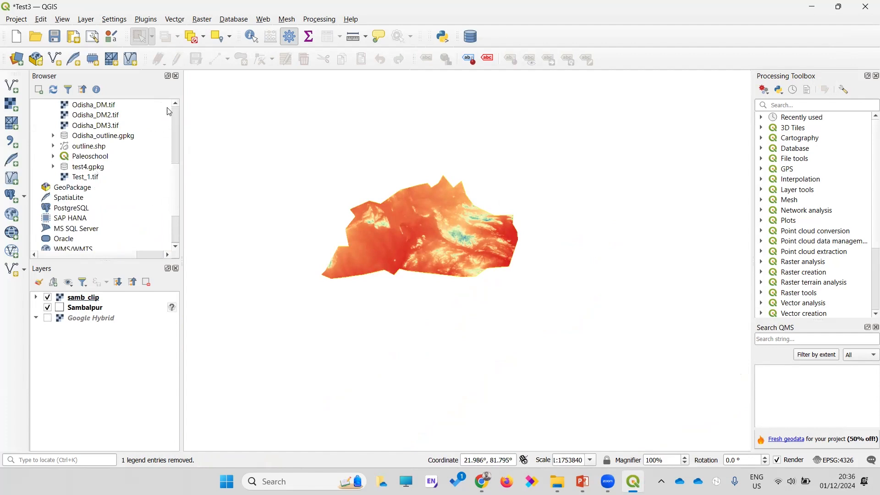
scroll(176, 104, "up", 4)
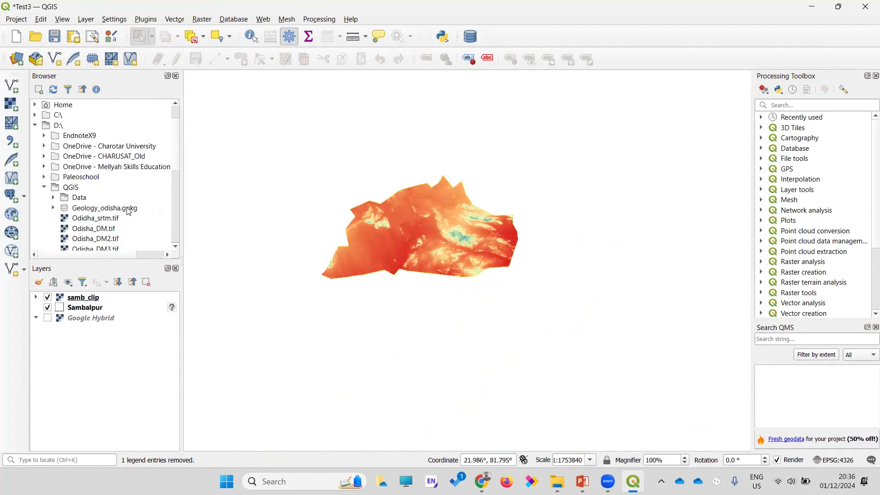
left_click(53, 198)
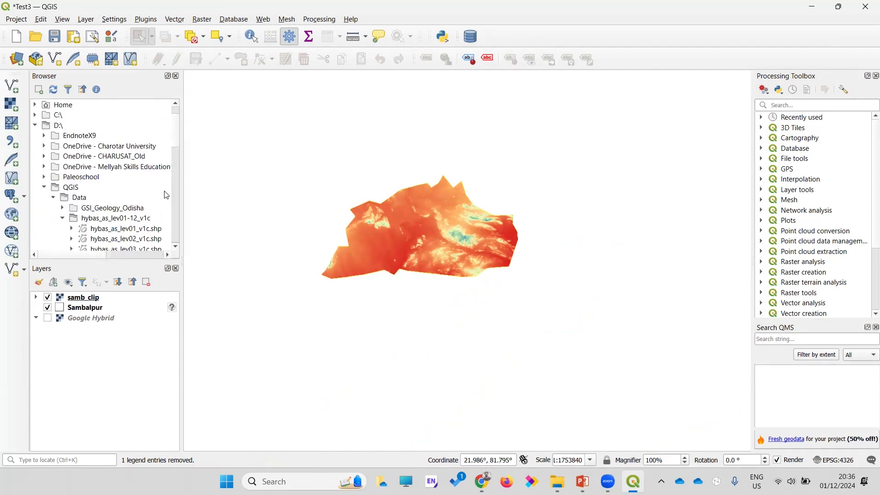
left_click_drag(177, 181, 178, 199)
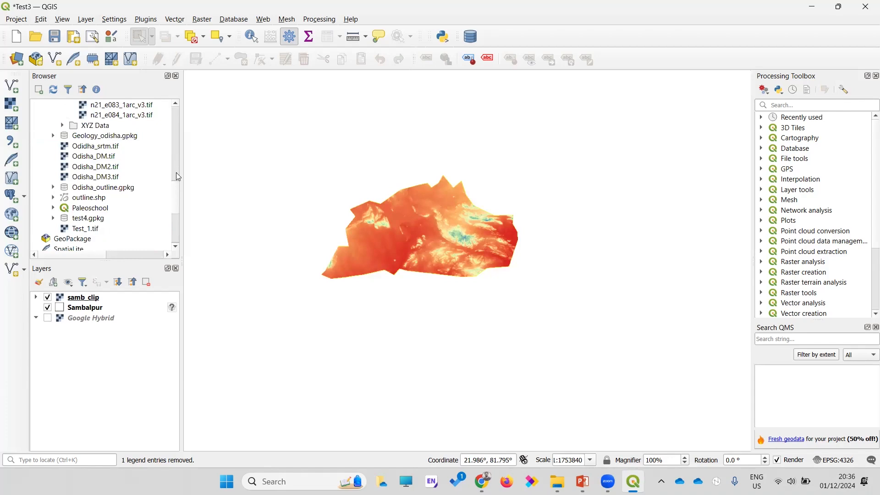
scroll(178, 193, "up", 5)
left_click_drag(105, 197, 454, 334)
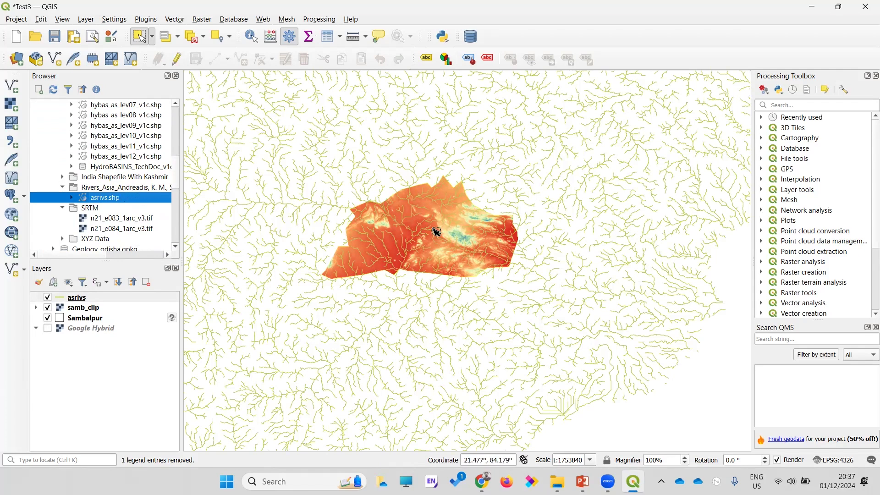
scroll(434, 232, "up", 2)
scroll(391, 230, "down", 2)
scroll(389, 226, "up", 1)
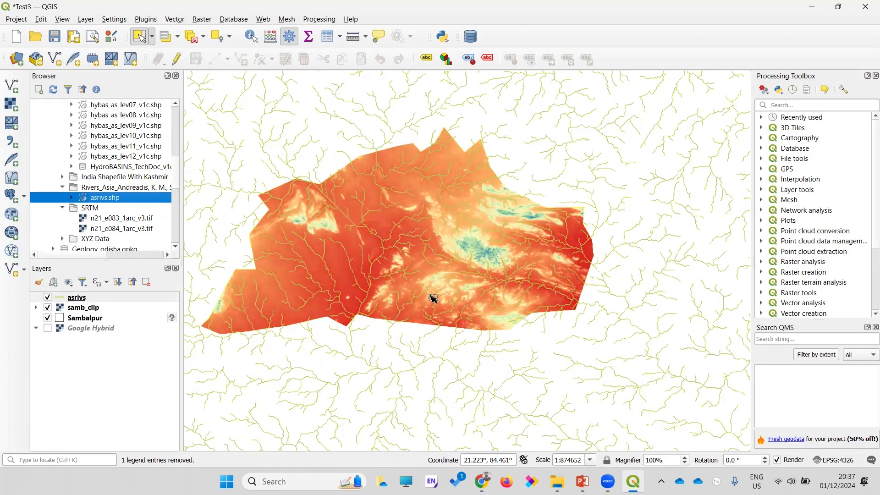
scroll(376, 245, "down", 1)
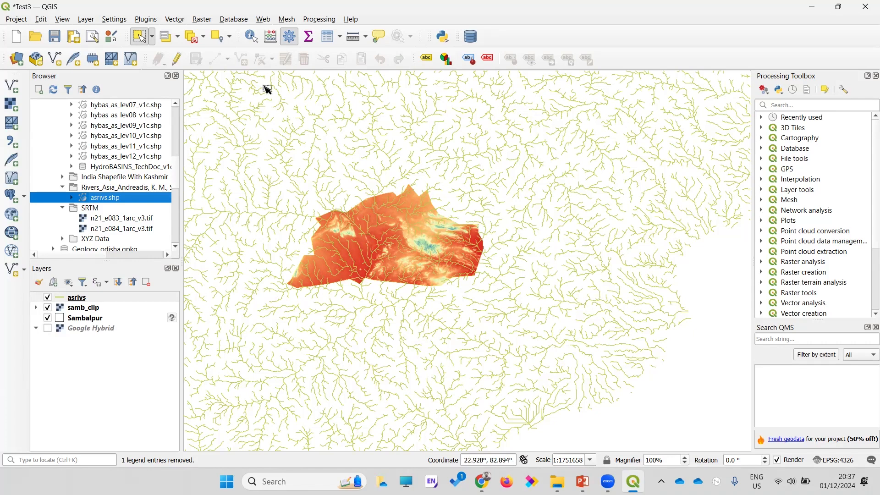
Step: Set up the vector Clip tool with asrivs as the input layer and Sambalpur as the overlay layer
left_click(178, 21)
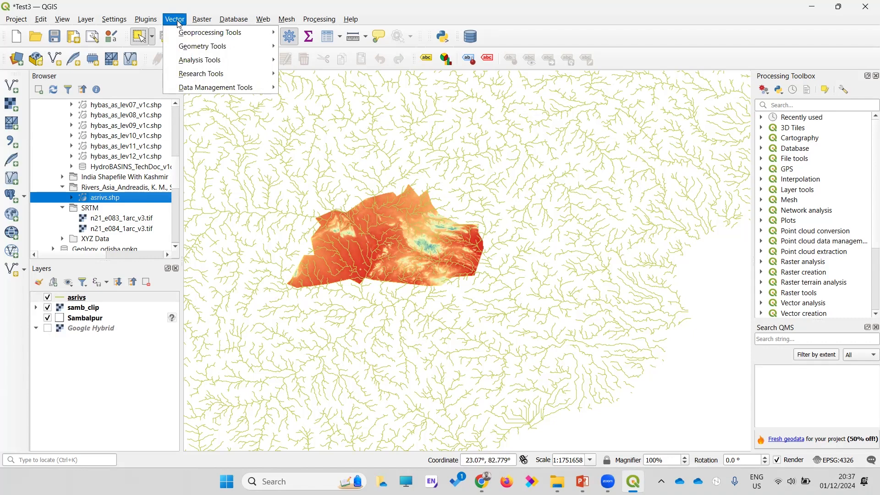
mouse_move(206, 36)
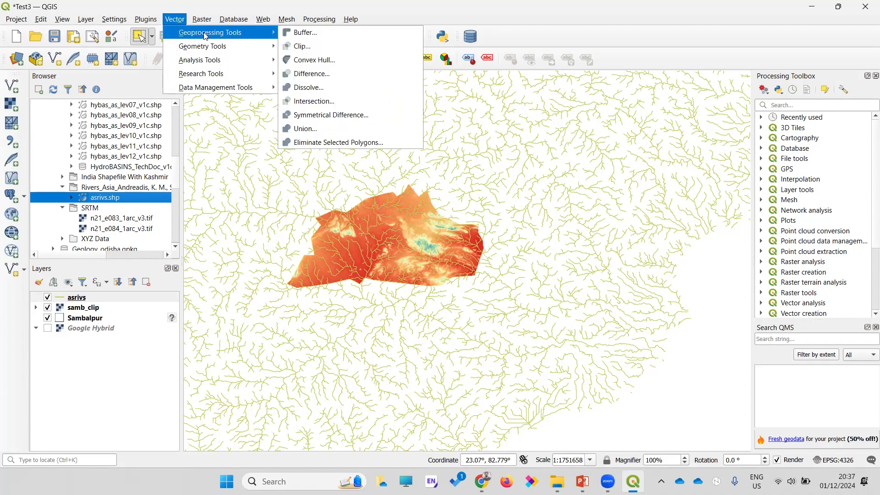
left_click(310, 48)
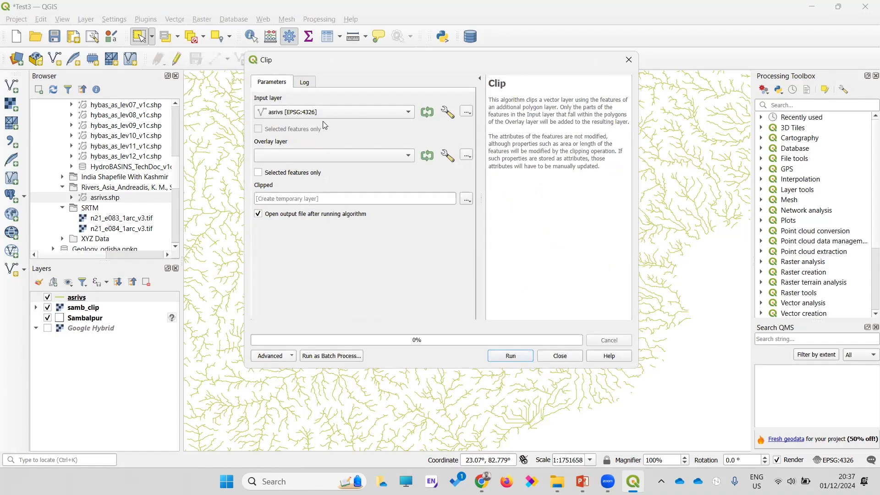
left_click(332, 115)
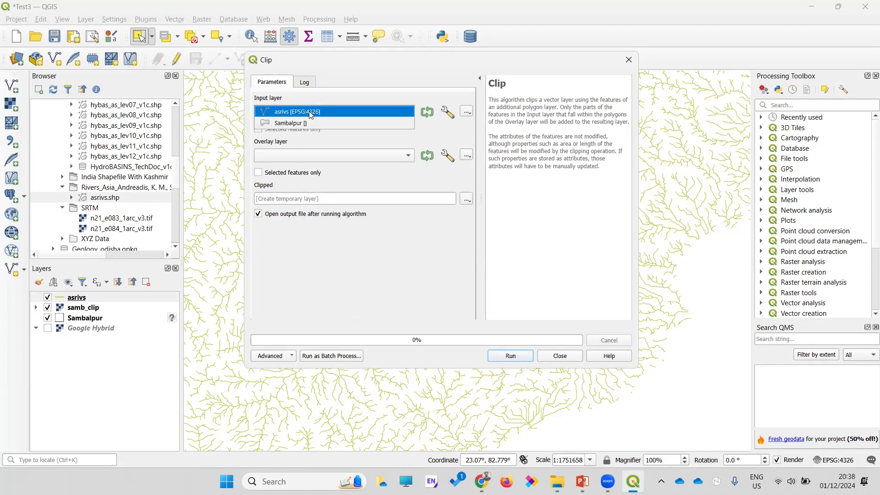
left_click(340, 112)
left_click(295, 160)
left_click(355, 166)
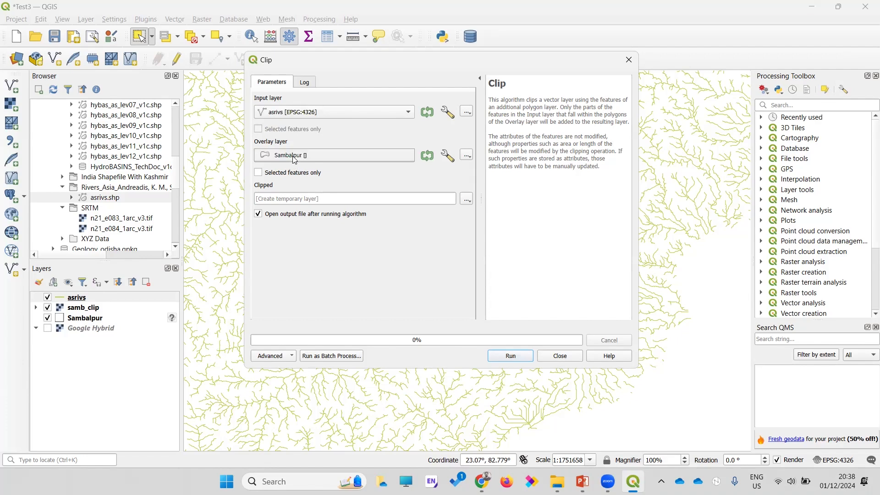
Step: Set the clipped output to a GeoPackage file named river in D:\Paleoschool and run the clip
left_click(467, 199)
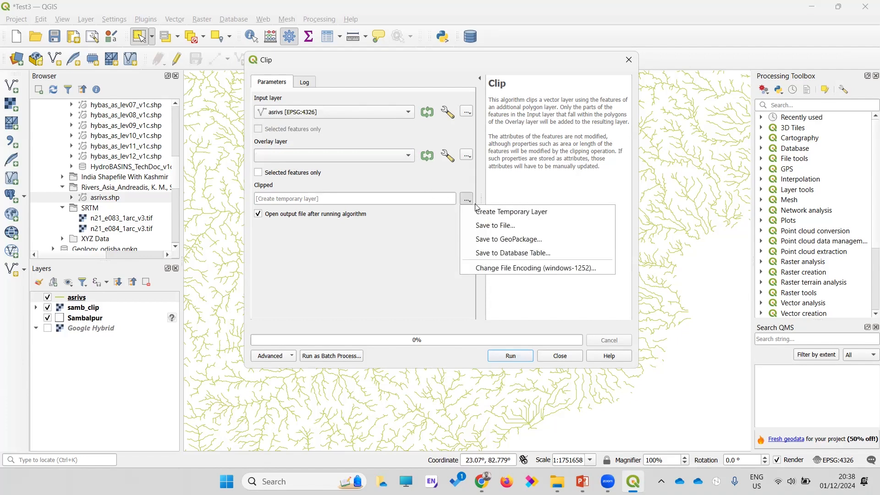
left_click(493, 226)
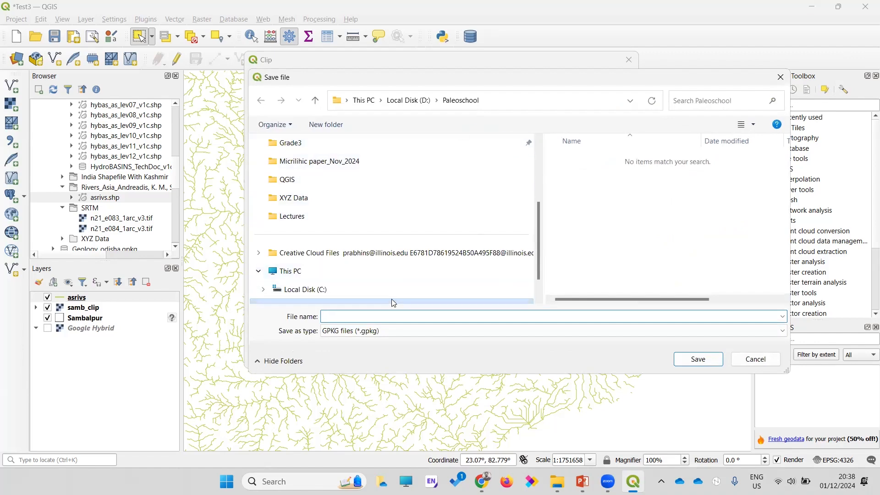
type("rive")
key("Return")
left_click(510, 355)
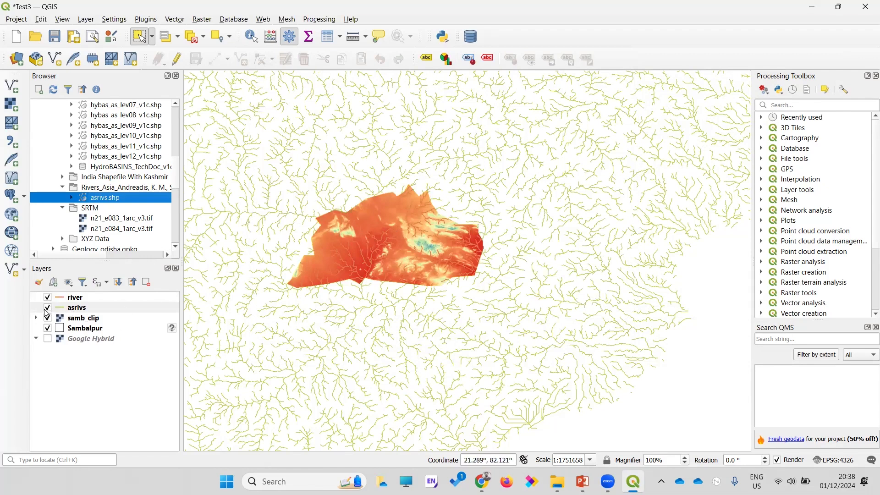
Step: Remove the asrivs layer from the project and inspect the clipped river lines over the samb_clip raster
left_click(47, 308)
right_click(73, 313)
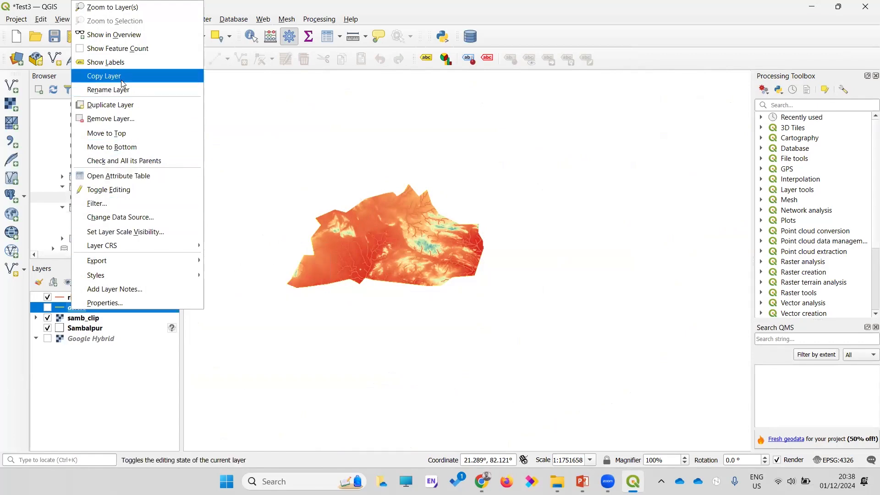
left_click(113, 118)
left_click(423, 253)
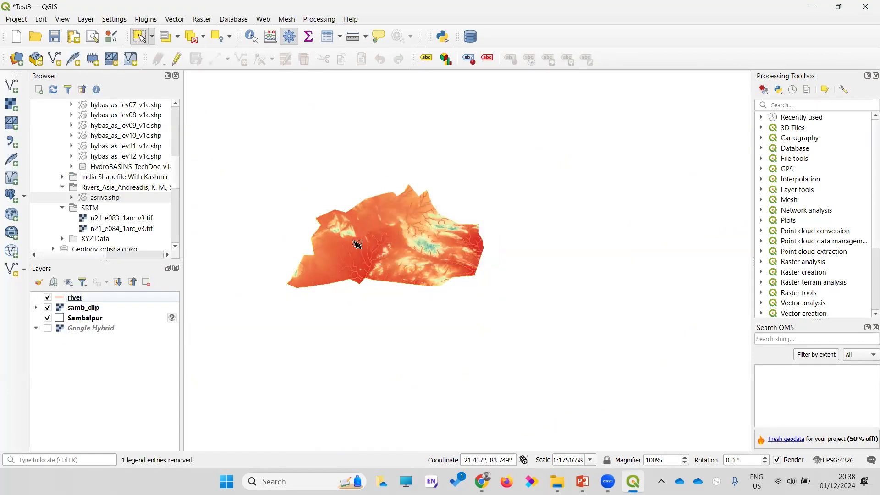
scroll(356, 243, "up", 2)
scroll(362, 251, "down", 1)
scroll(381, 268, "up", 1)
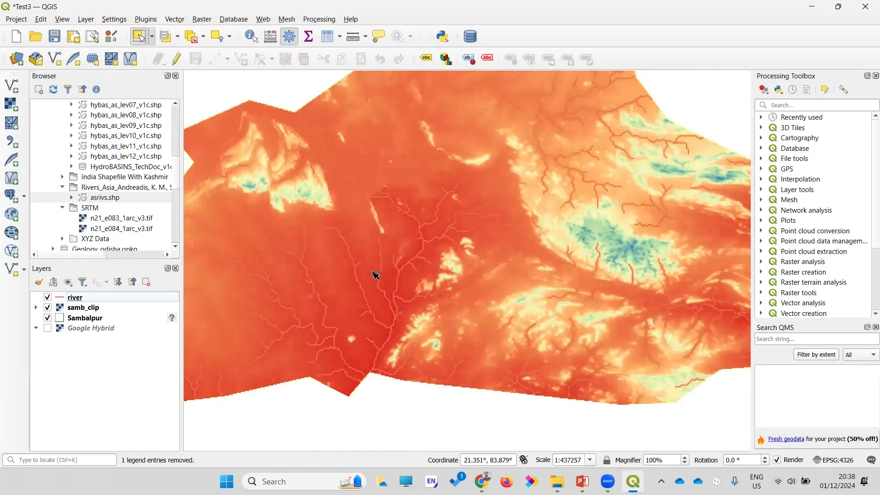
scroll(346, 270, "down", 1)
Step: Change the river layer's line colour to white
left_click(78, 298)
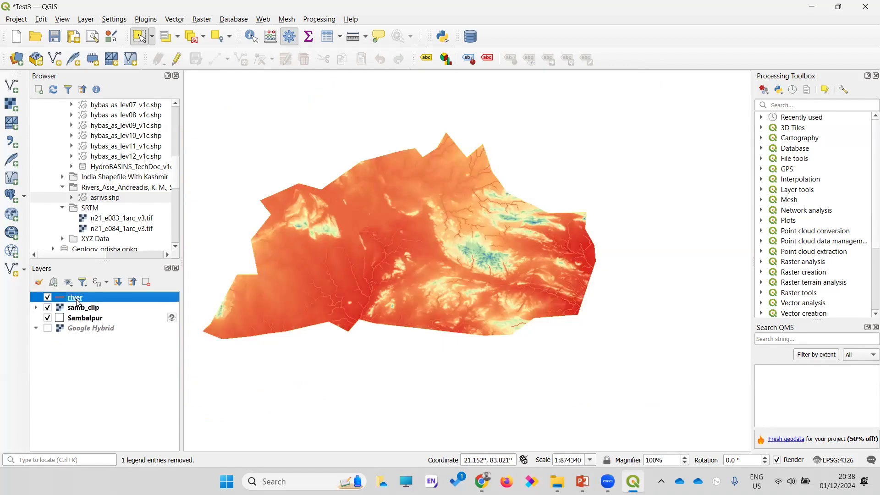
double_click(77, 298)
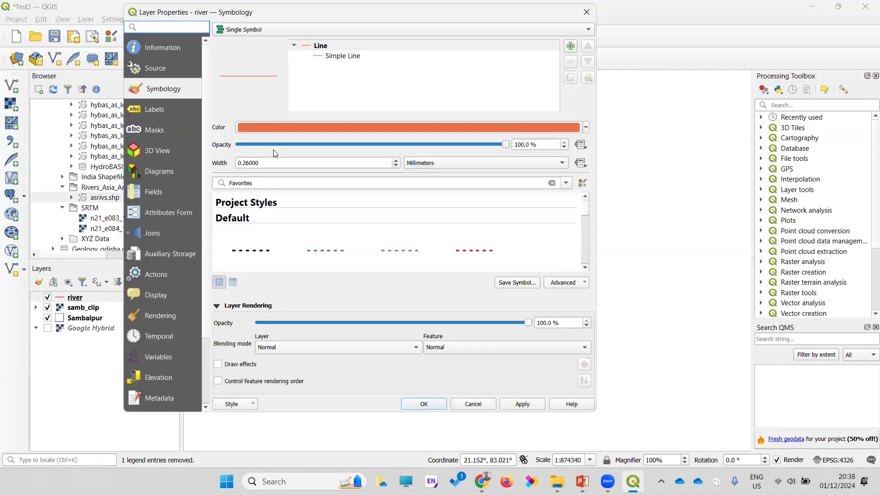
left_click(306, 130)
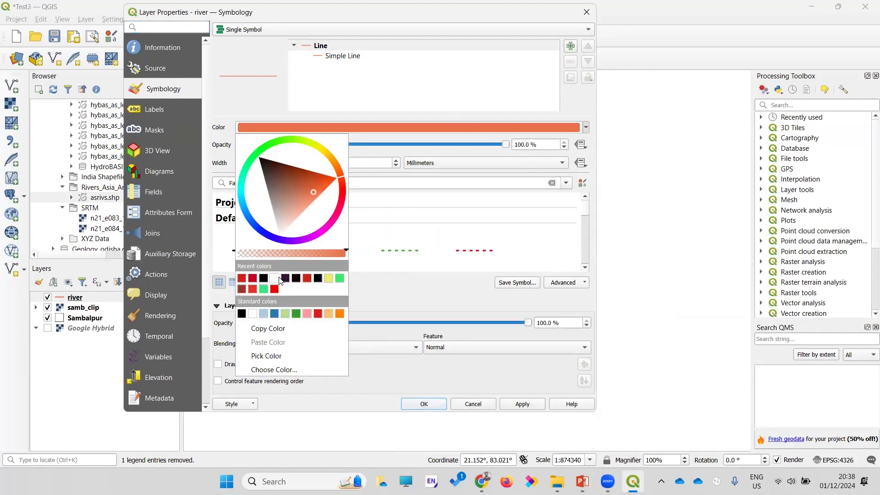
left_click(278, 279)
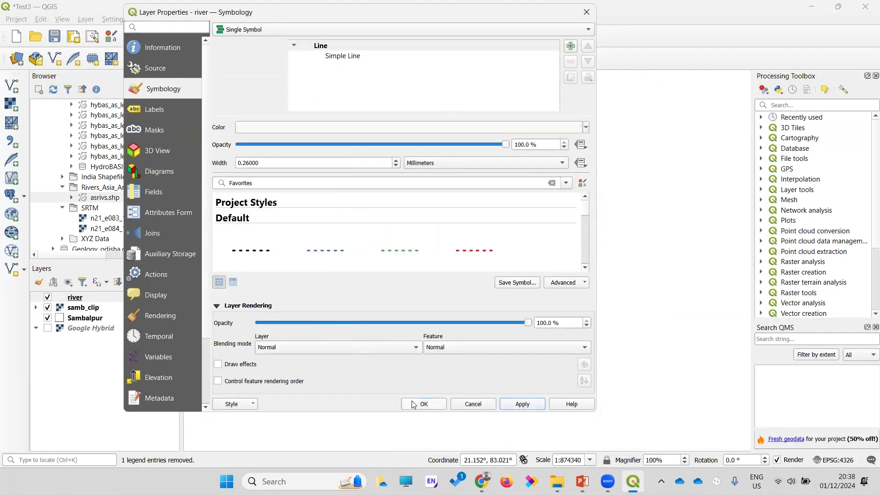
left_click(415, 405)
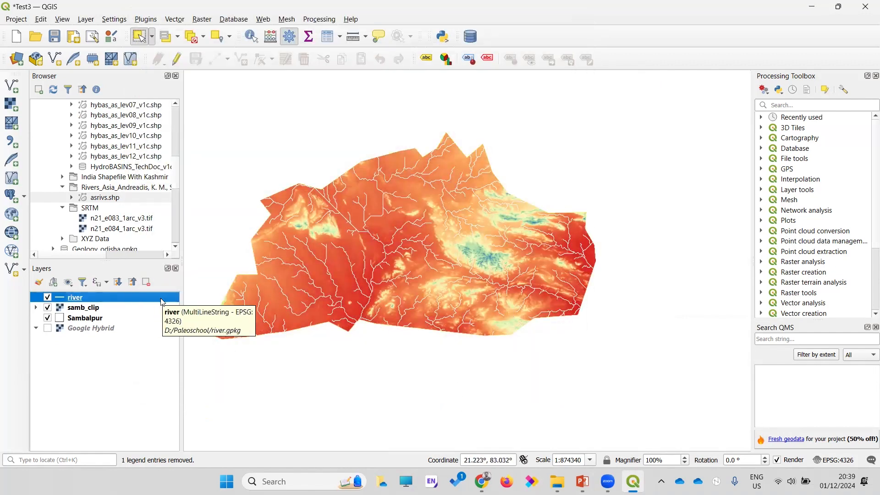
Step: Open the river layer's attribute table and examine its fields, including the width, depth and b_label columns
right_click(79, 302)
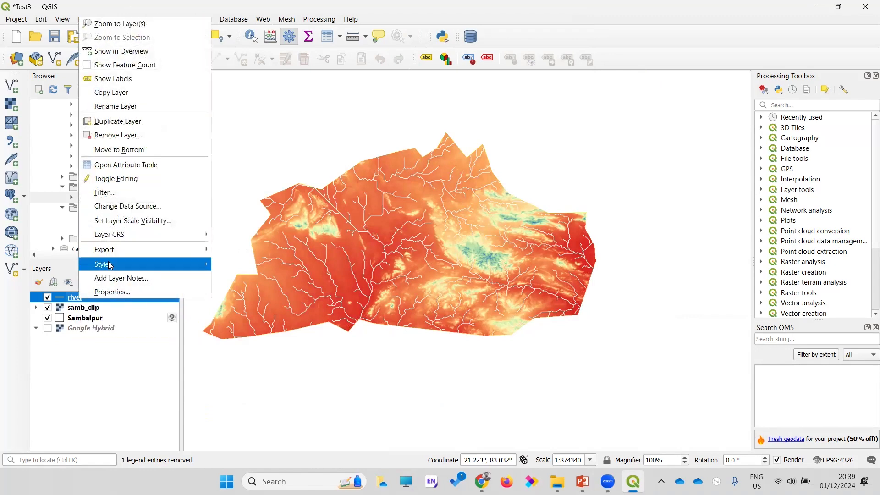
left_click(123, 164)
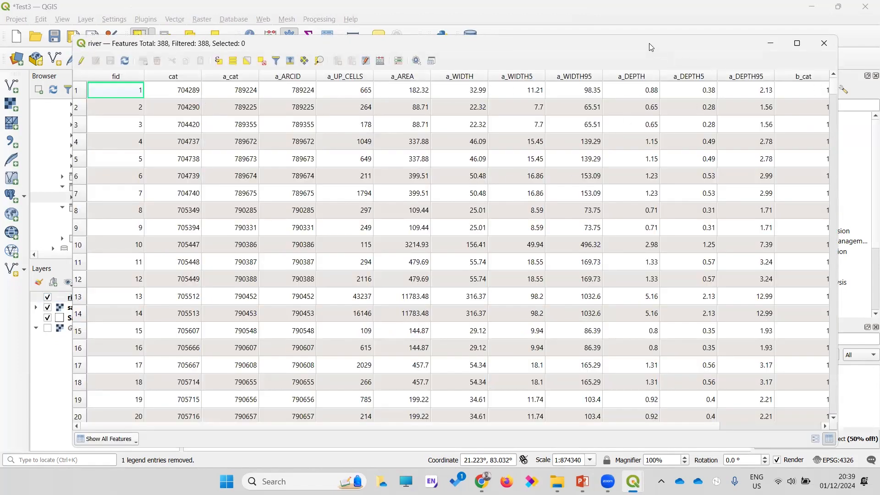
left_click_drag(649, 43, 615, 43)
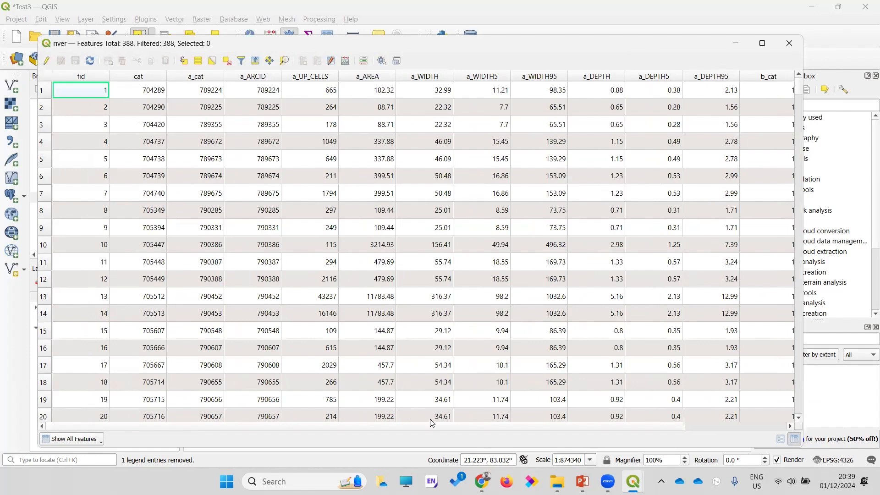
left_click_drag(423, 427, 606, 429)
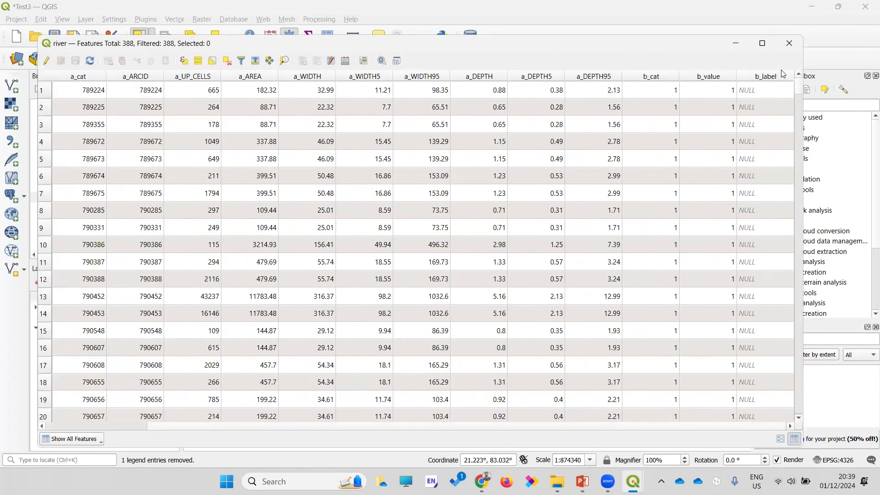
Step: Close the river attribute table and add Geology 2M.shp from the GSI_Geology_Odisha folder to the map
left_click(789, 43)
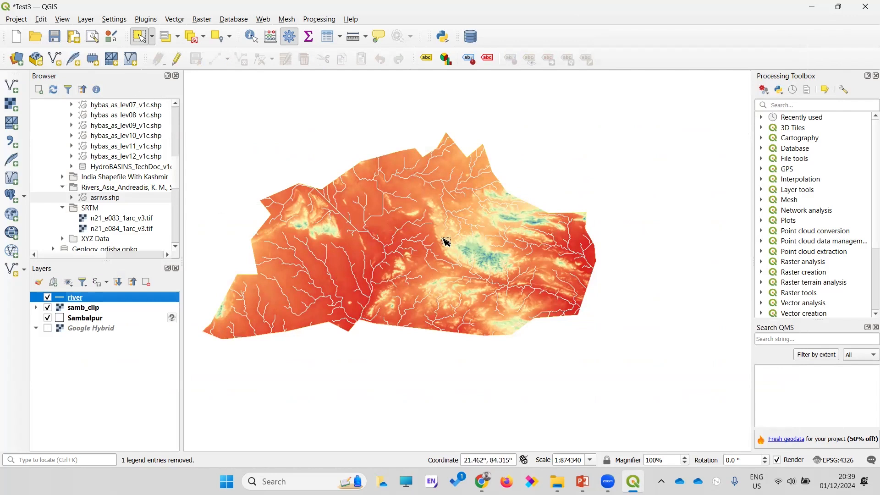
scroll(178, 165, "up", 1)
scroll(177, 165, "up", 6)
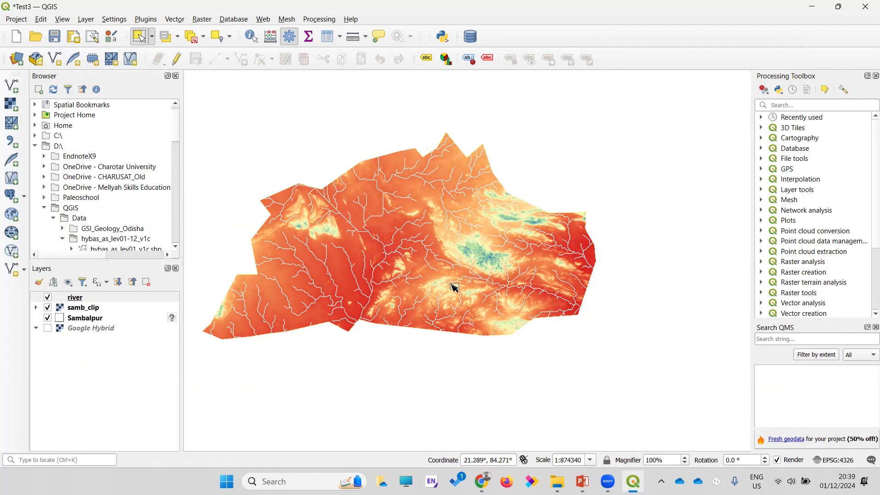
left_click(61, 229)
left_click_drag(100, 240, 372, 300)
scroll(428, 295, "down", 2)
scroll(407, 301, "up", 2)
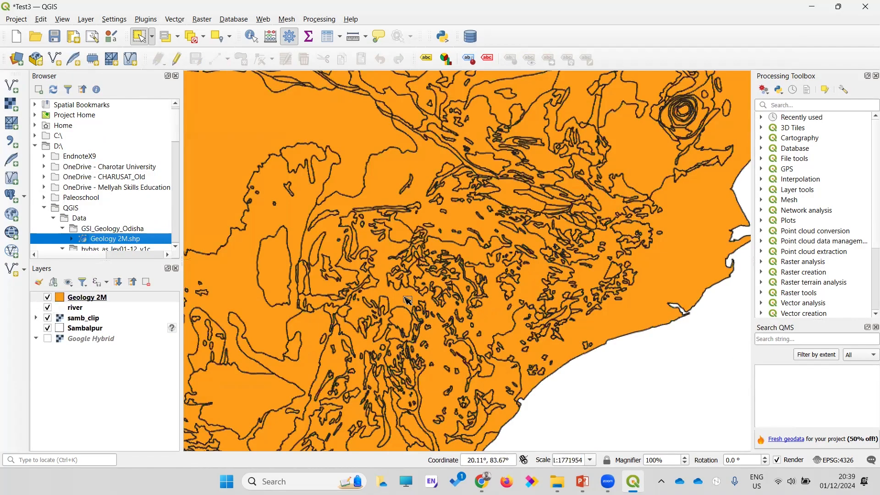
scroll(391, 256, "down", 2)
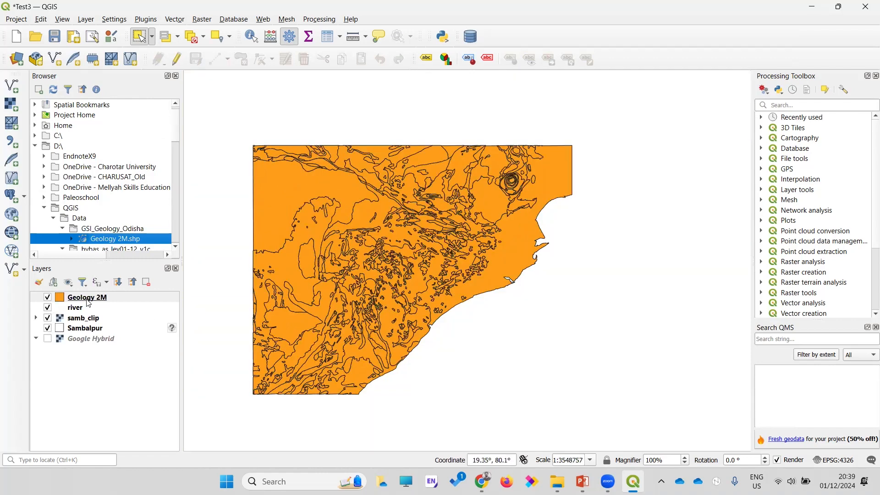
Step: Style the Geology 2M layer as Categorized by the INDEX_ field with random colours, classifying all values
left_click(88, 299)
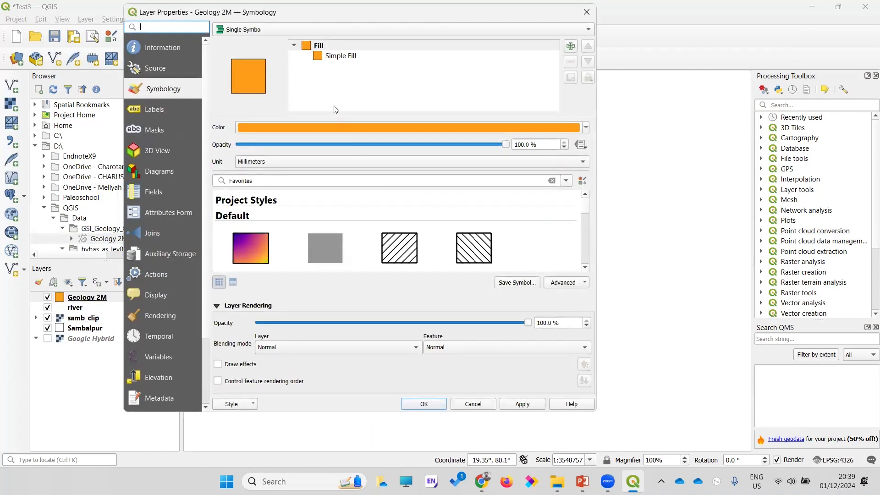
left_click(247, 32)
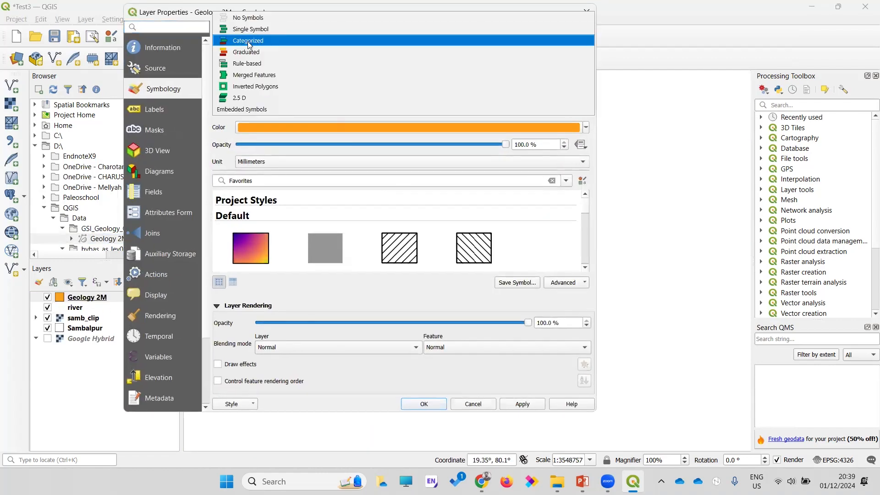
left_click(249, 41)
left_click(508, 47)
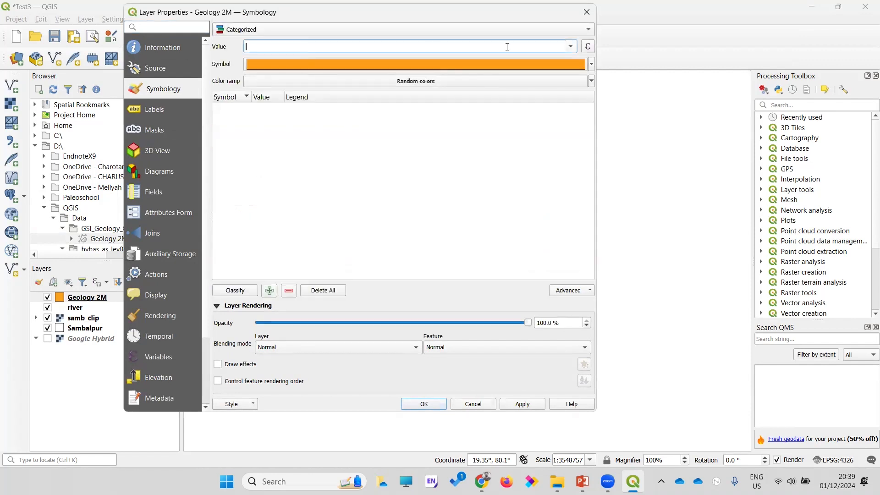
left_click(571, 46)
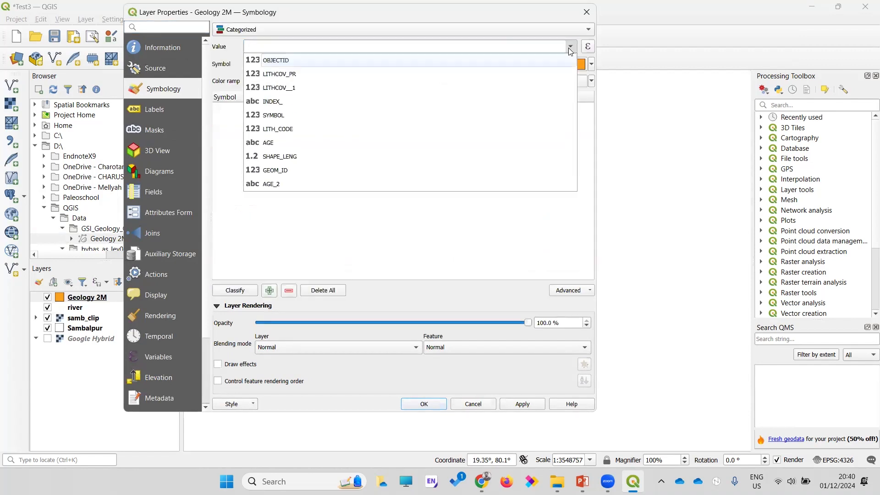
left_click(276, 97)
left_click(235, 290)
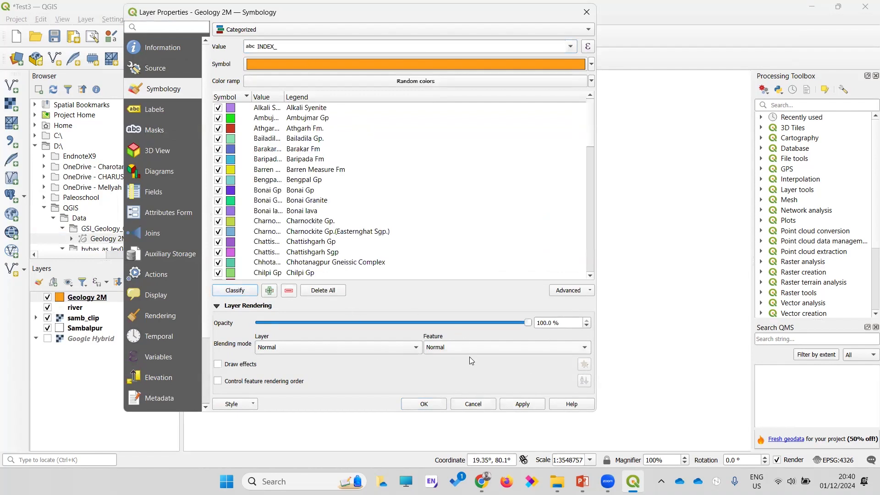
left_click(527, 407)
left_click(417, 406)
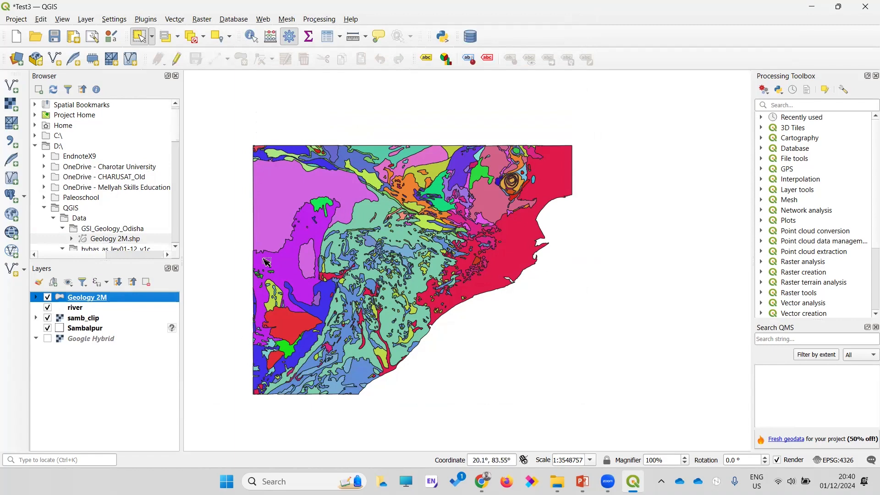
right_click(92, 301)
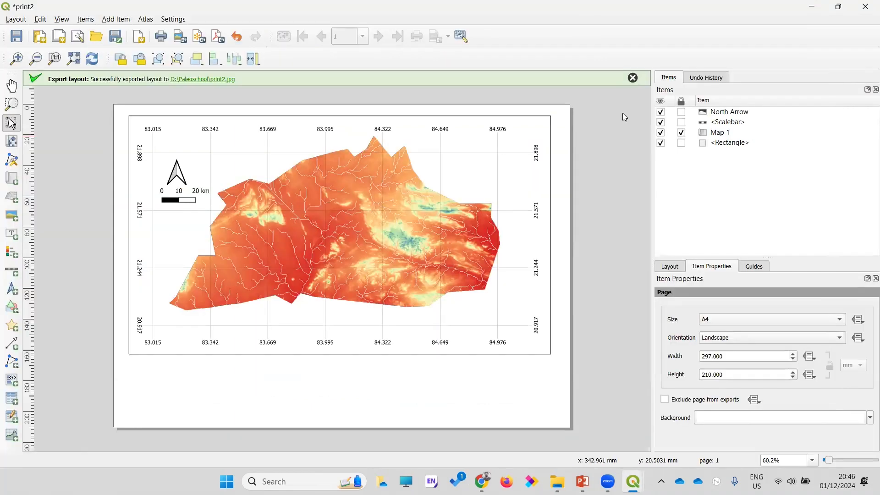
Step: Leave the print layout, switch to File Explorer, open D:\QGIS\Data\XYZ Data and widen the Type column to distinguish the file formats
mouse_move(583, 482)
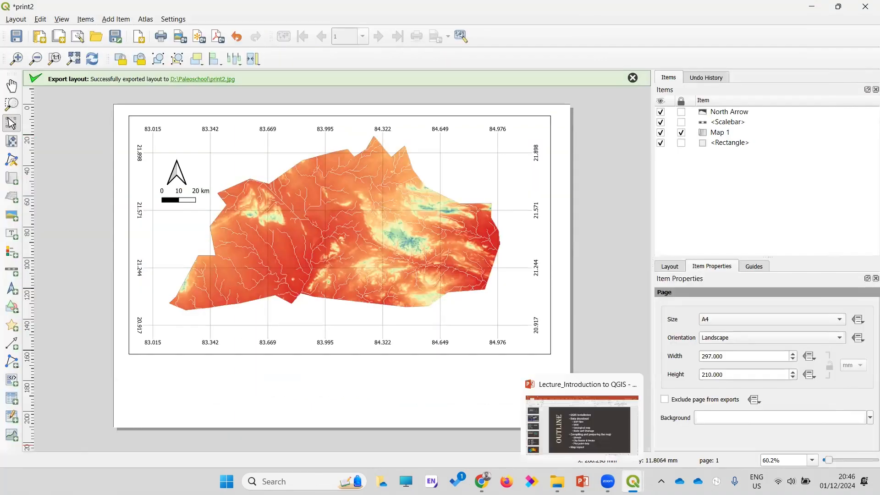
mouse_move(633, 481)
left_click(565, 429)
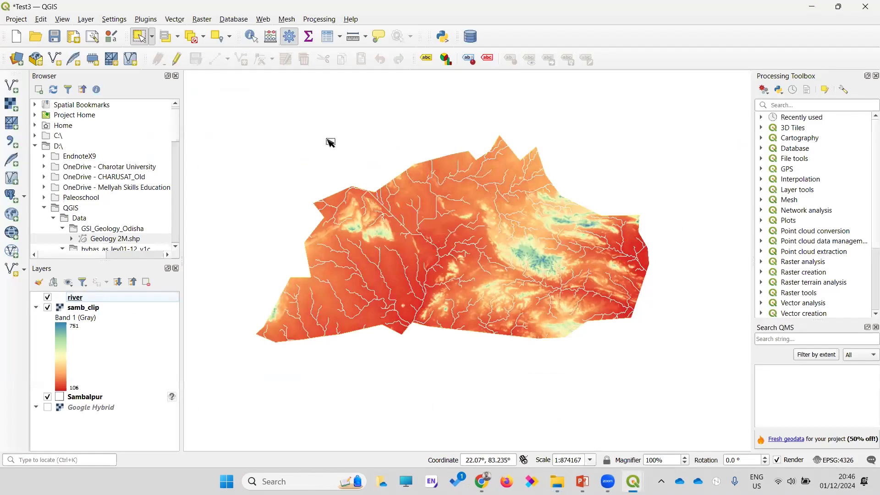
mouse_move(557, 481)
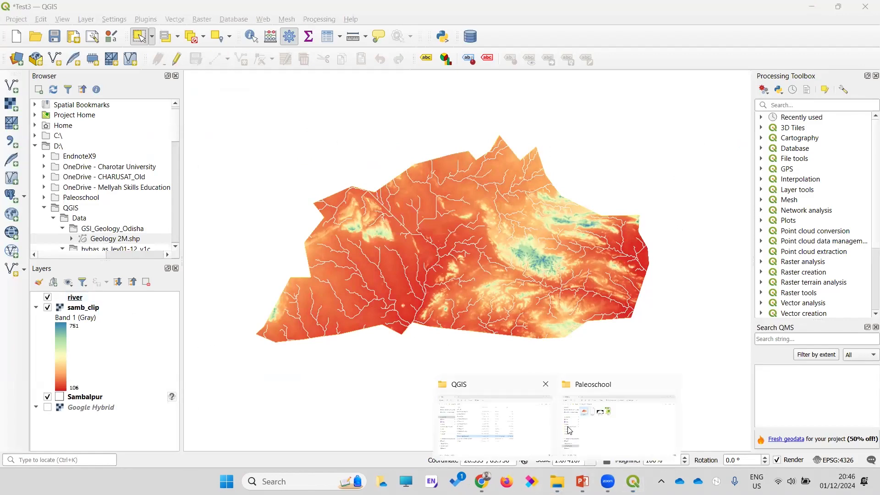
left_click(509, 430)
double_click(179, 350)
double_click(166, 204)
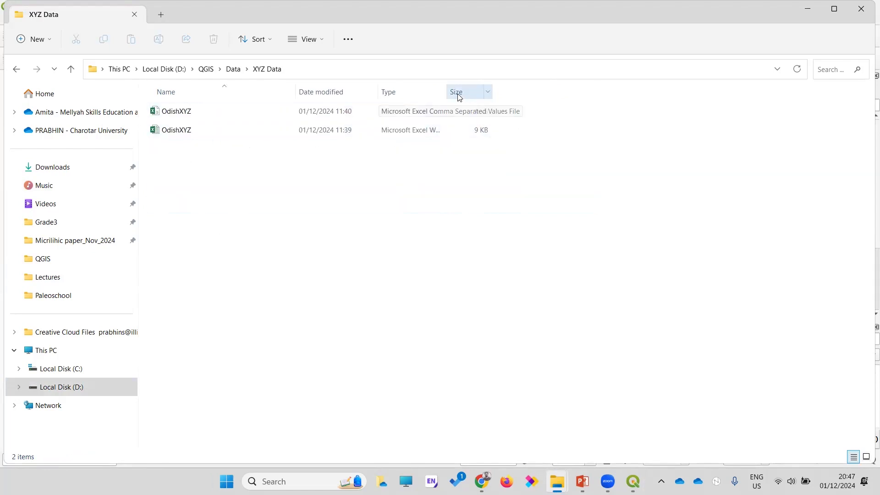
left_click_drag(447, 92, 600, 92)
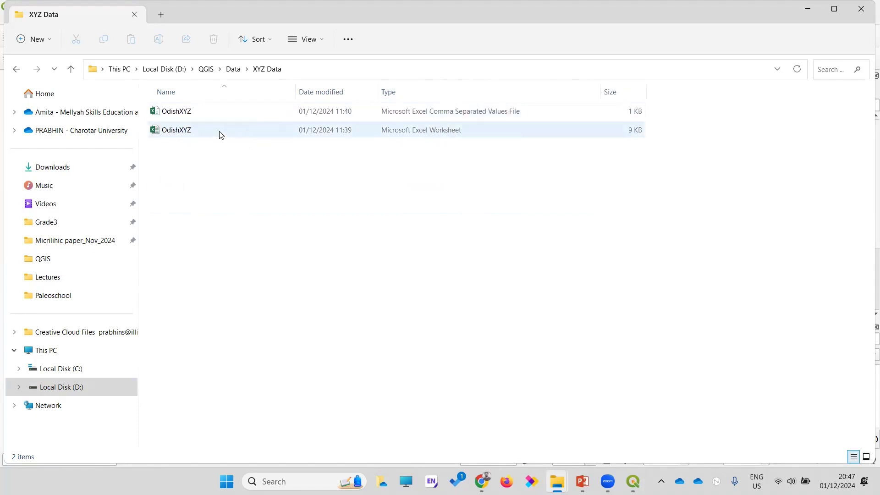
Step: Open the OdishXYZ CSV file in Excel, review its point names and coordinates, and close it without saving
double_click(189, 115)
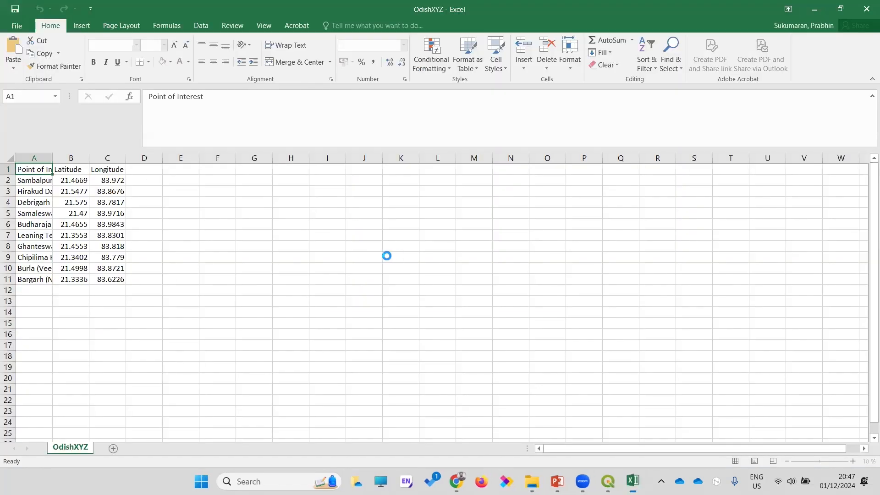
left_click_drag(55, 161, 156, 161)
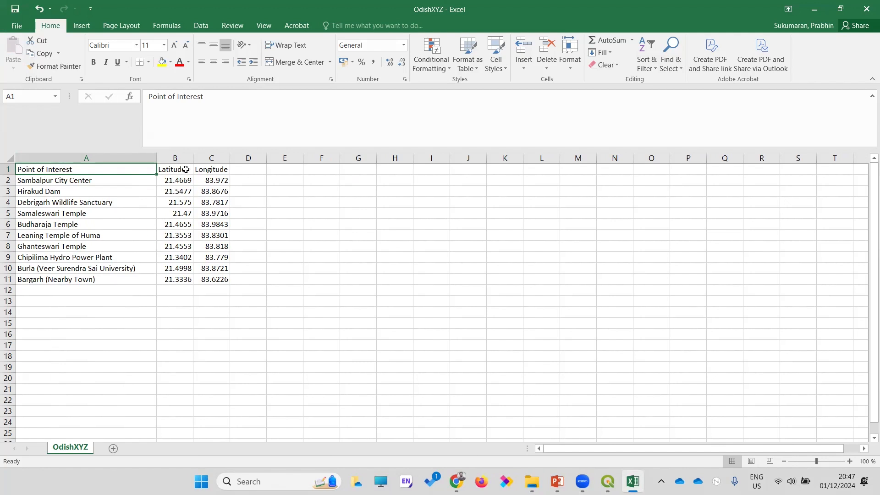
left_click(867, 12)
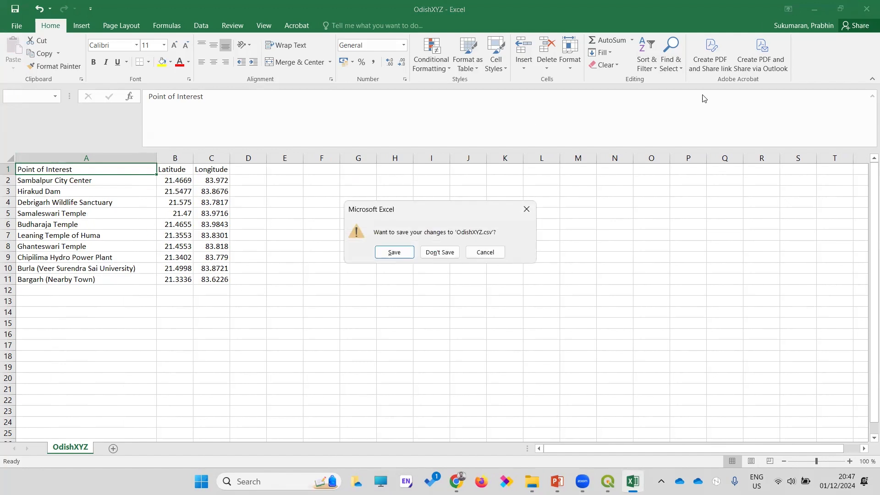
left_click(440, 252)
left_click(810, 10)
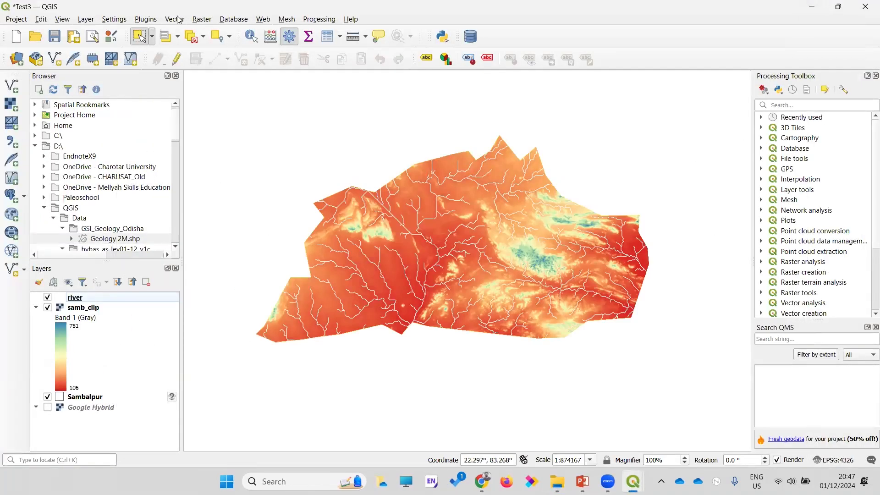
Step: Add OdishXYZ.csv from the XYZ Data folder as a delimited text point layer with Longitude as X, Latitude as Y and CRS EPSG:4326
left_click(86, 20)
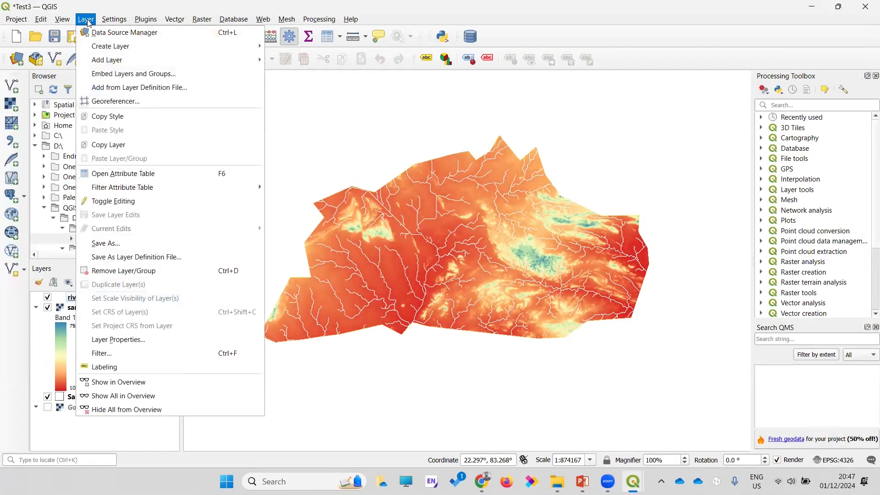
mouse_move(107, 60)
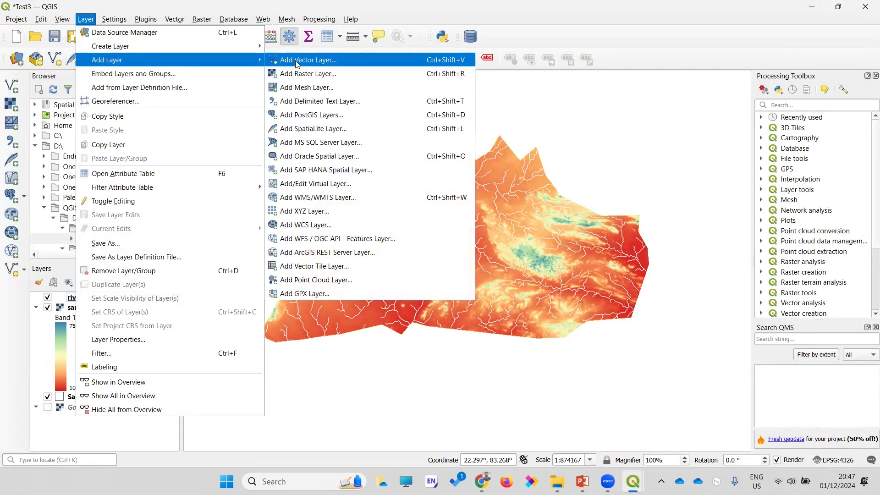
left_click(332, 106)
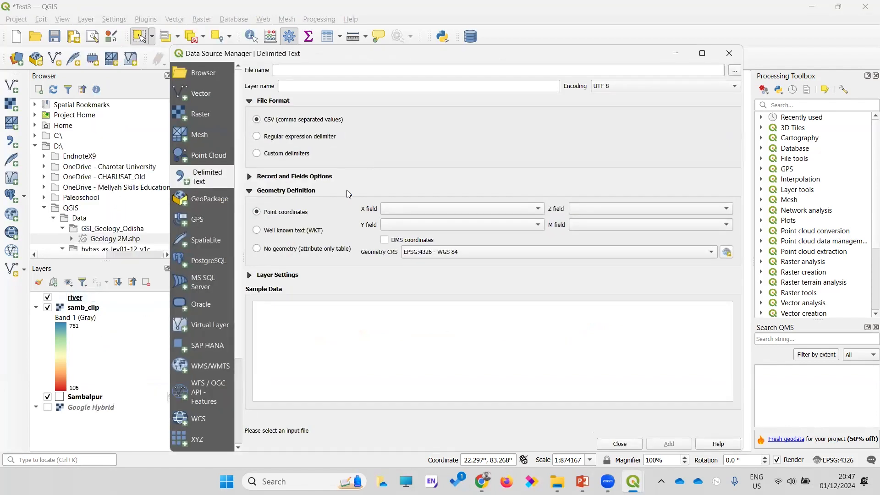
left_click(734, 71)
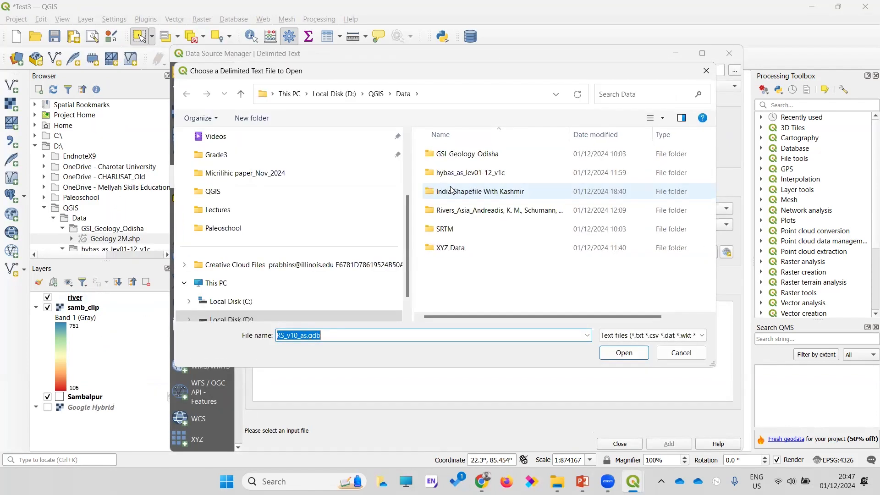
double_click(451, 249)
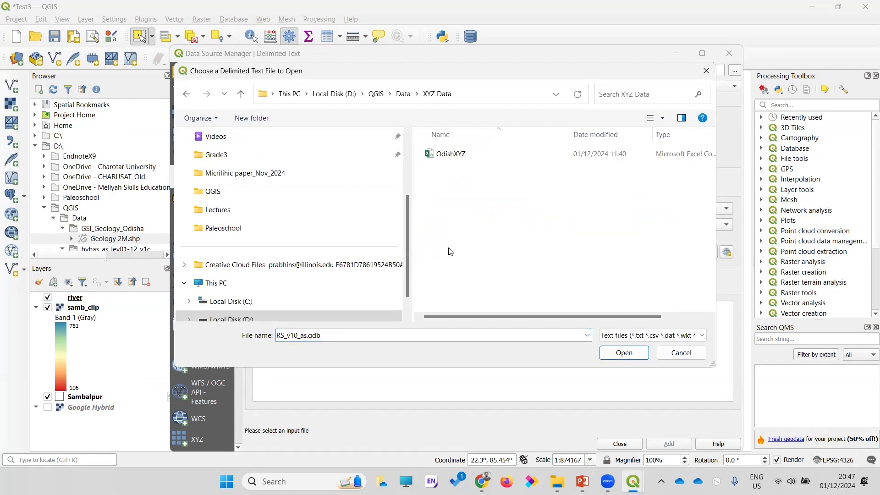
left_click(459, 158)
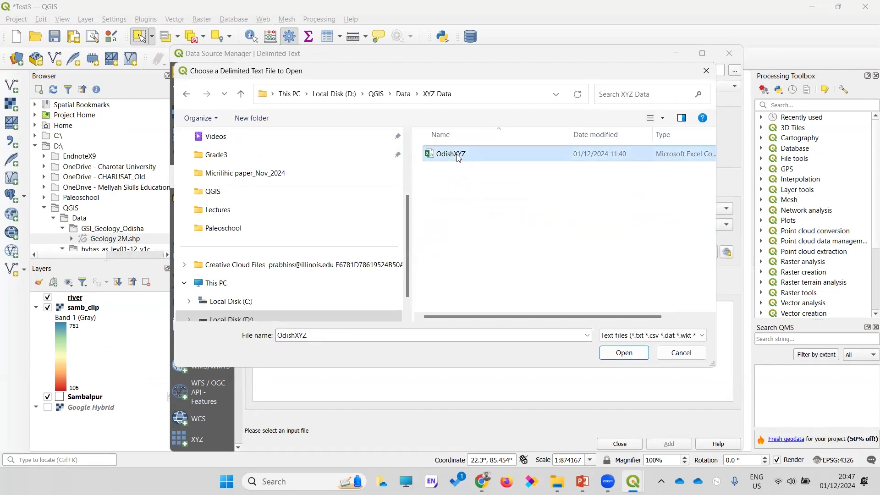
left_click(621, 357)
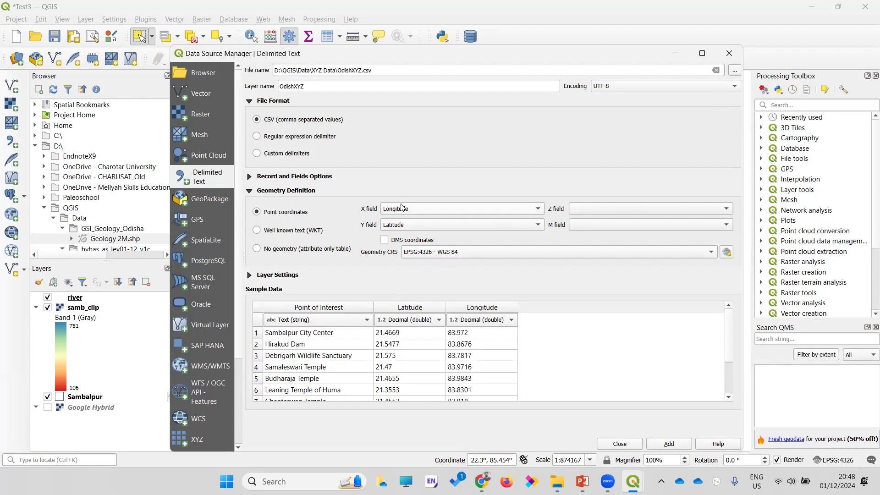
left_click(670, 445)
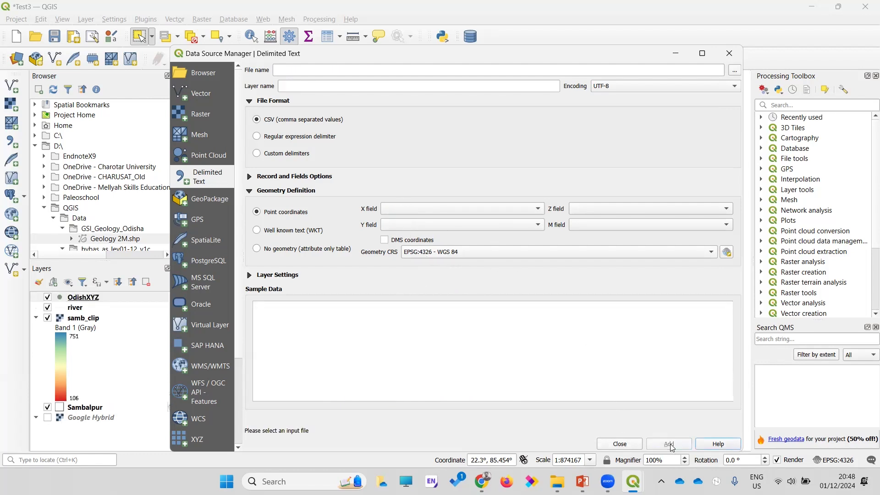
left_click(620, 443)
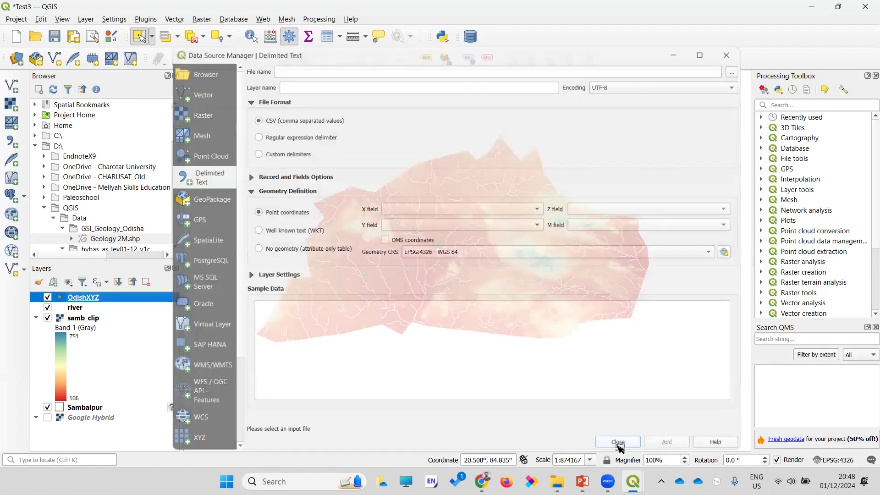
scroll(413, 250, "up", 1)
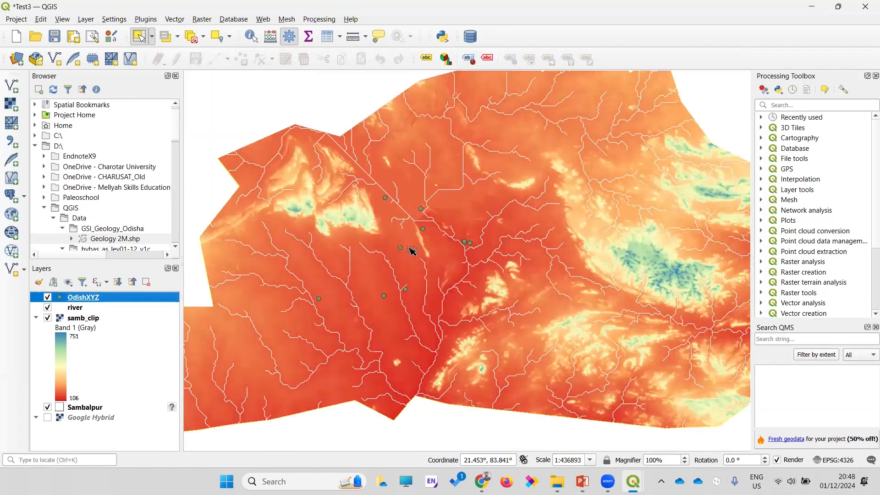
scroll(413, 250, "down", 1)
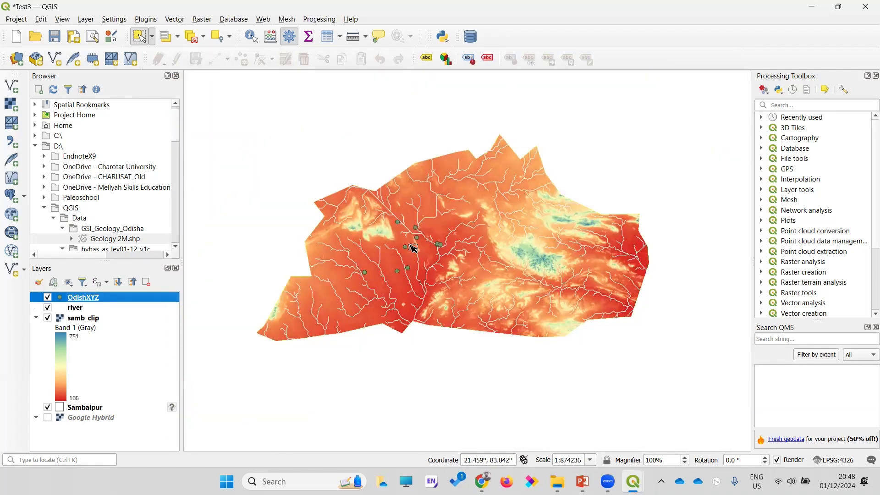
Step: Open the OdishXYZ layer's properties and review its source and coordinate reference system information
right_click(82, 303)
left_click(110, 292)
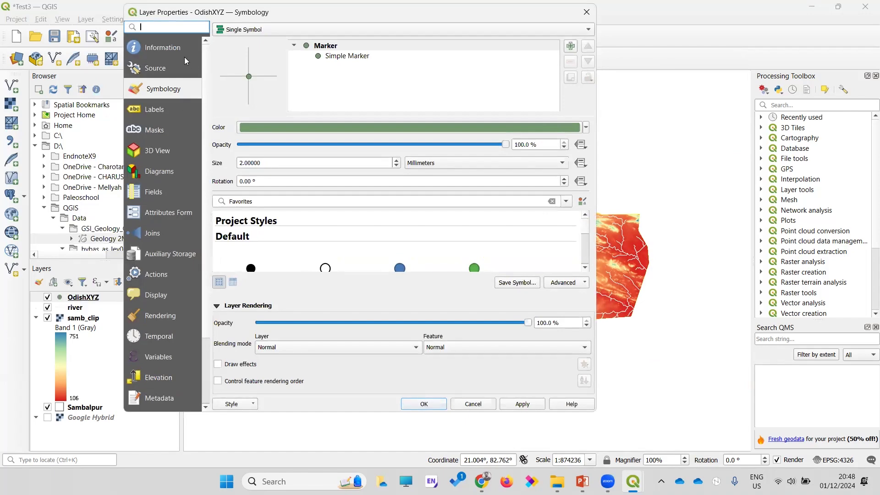
left_click(172, 51)
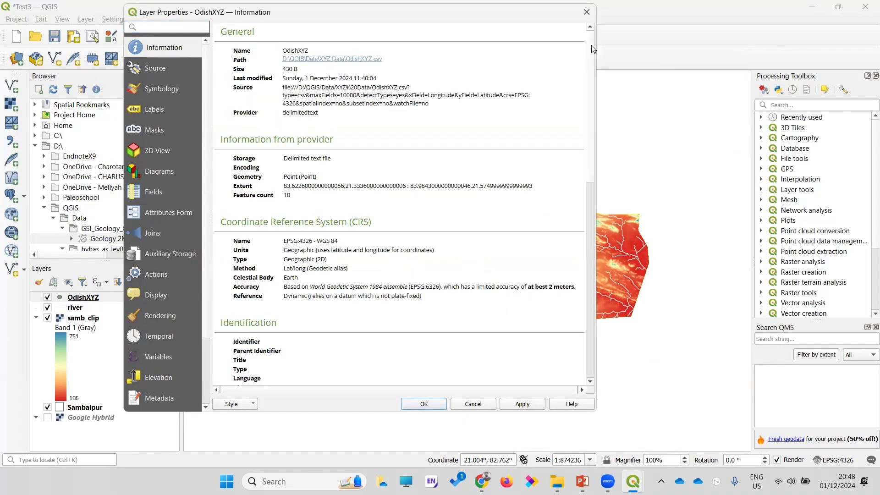
left_click(586, 12)
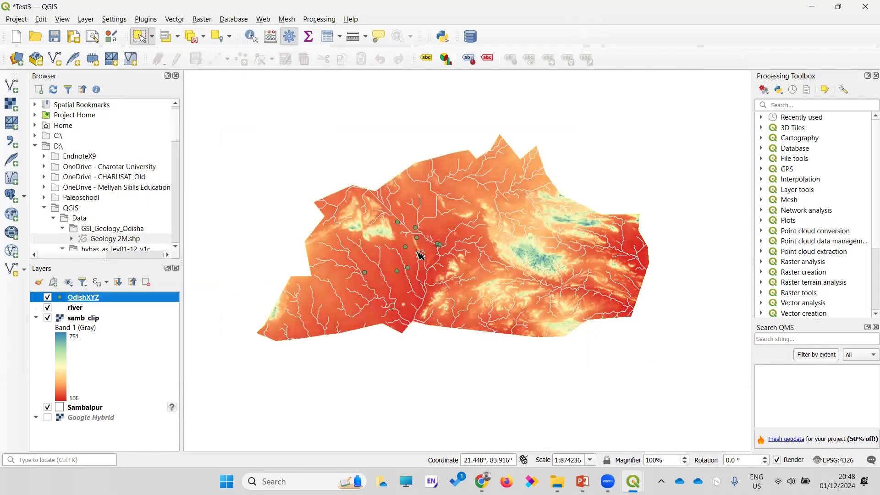
Step: Export the OdishXYZ layer as an ESRI Shapefile named xyz in the D:\Paleoschool folder and add it to the map
right_click(91, 301)
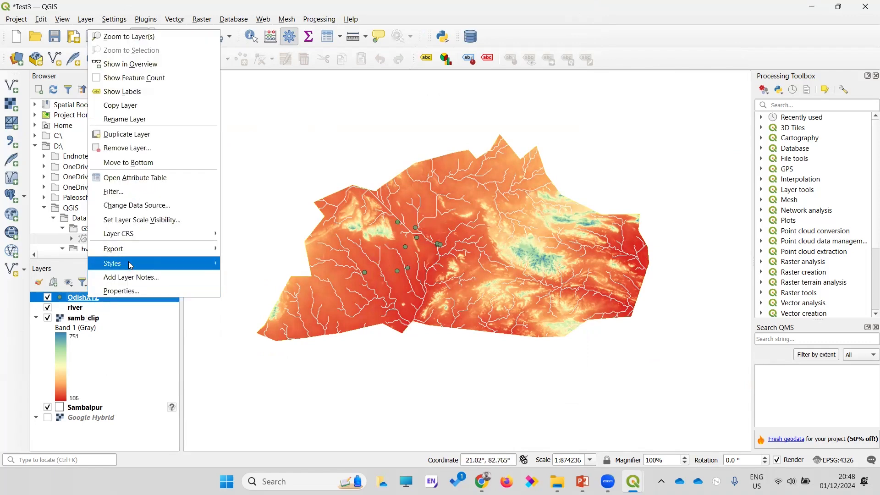
mouse_move(133, 253)
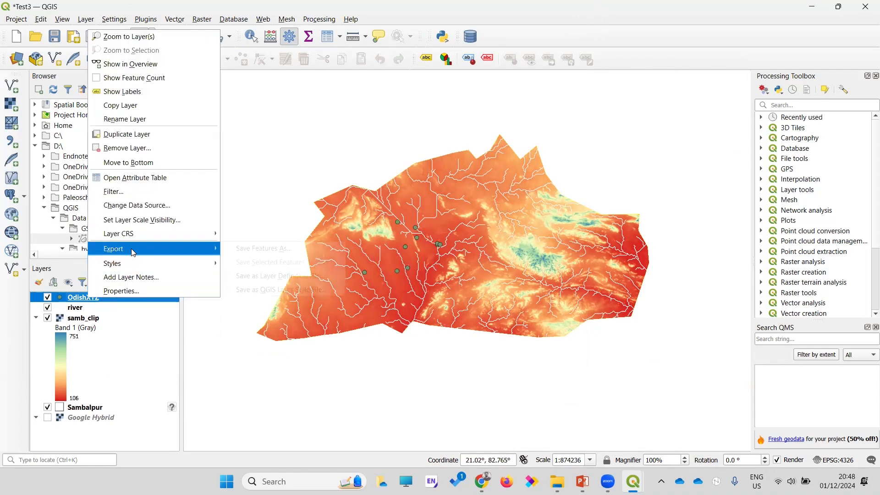
left_click(275, 249)
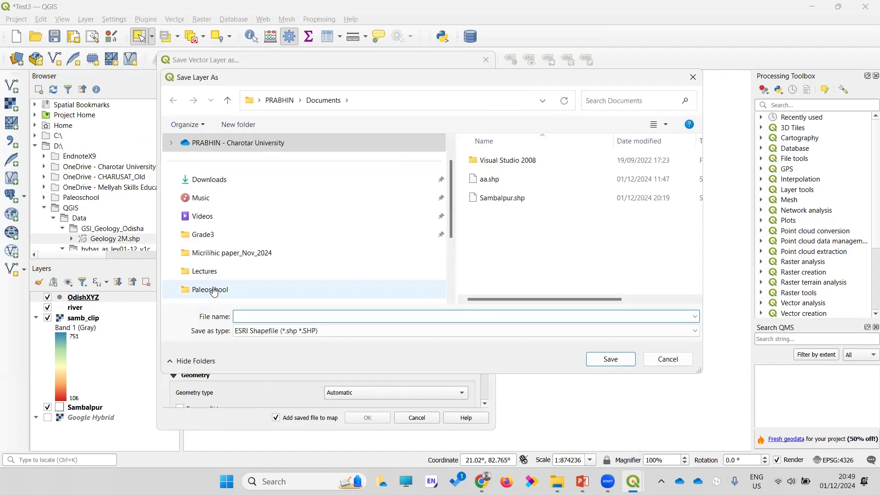
left_click(210, 290)
left_click(275, 320)
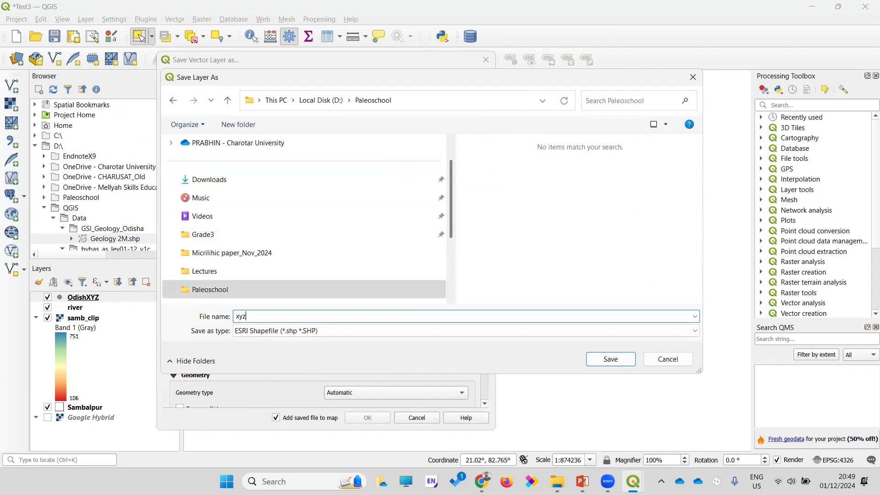
key("Return")
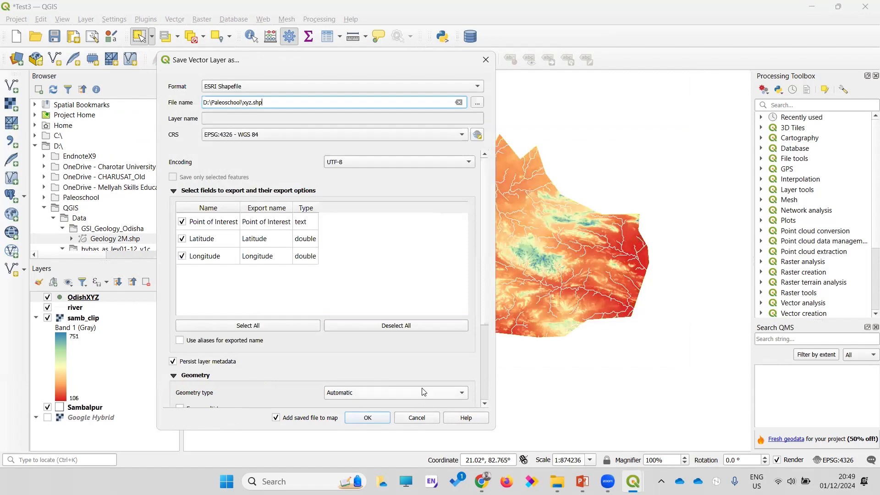
left_click(368, 418)
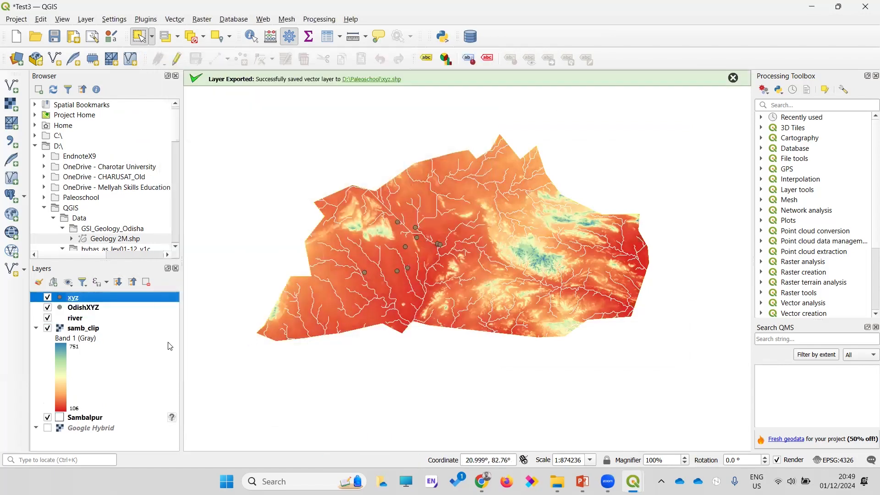
Step: Remove the original OdishXYZ layer from the project
left_click(83, 310)
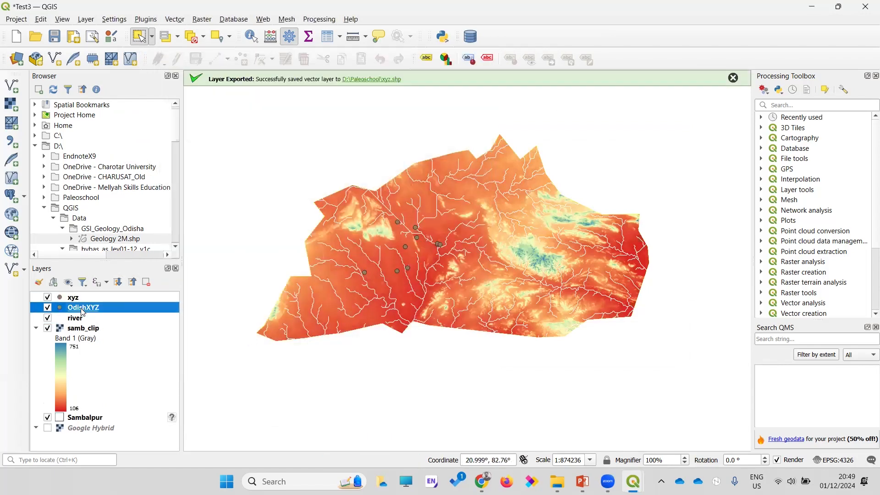
right_click(83, 313)
left_click(121, 143)
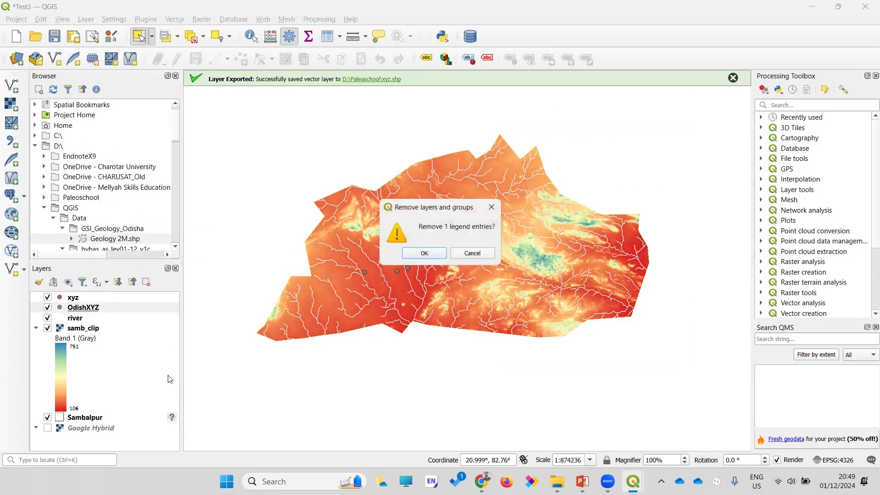
left_click(425, 253)
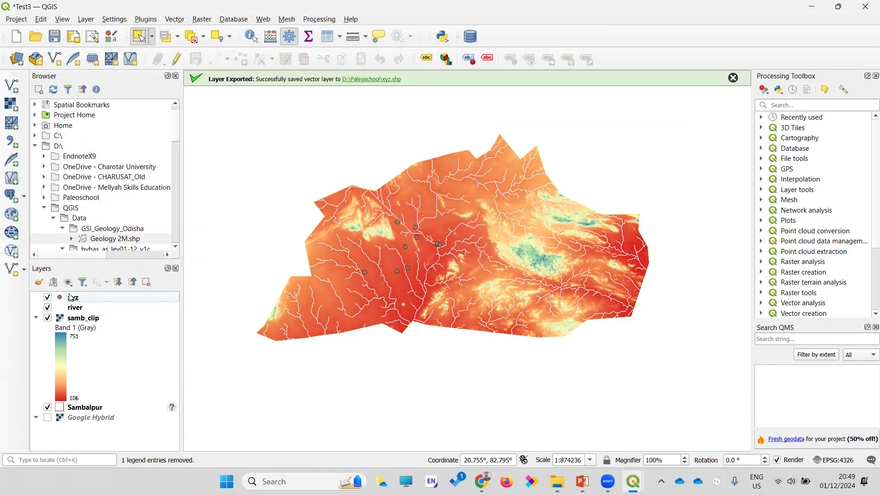
Step: Label the points of the xyz layer with single labels using the Point of I field
left_click(72, 299)
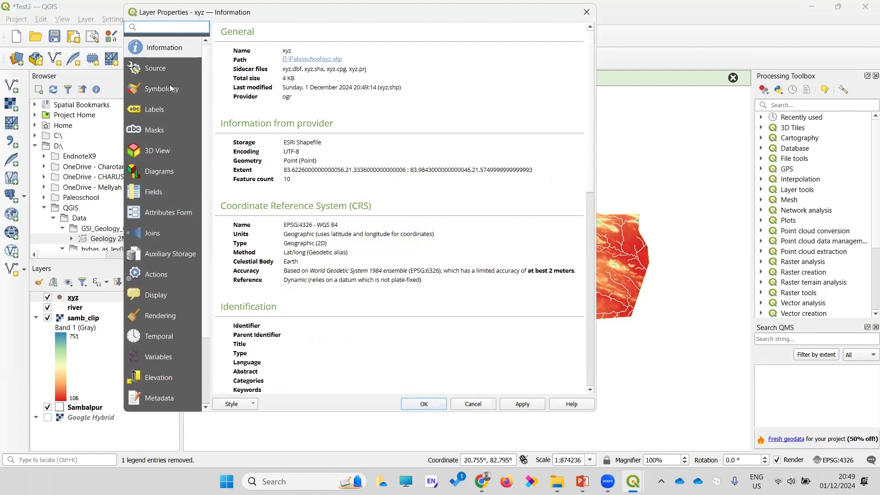
left_click(174, 92)
left_click(160, 110)
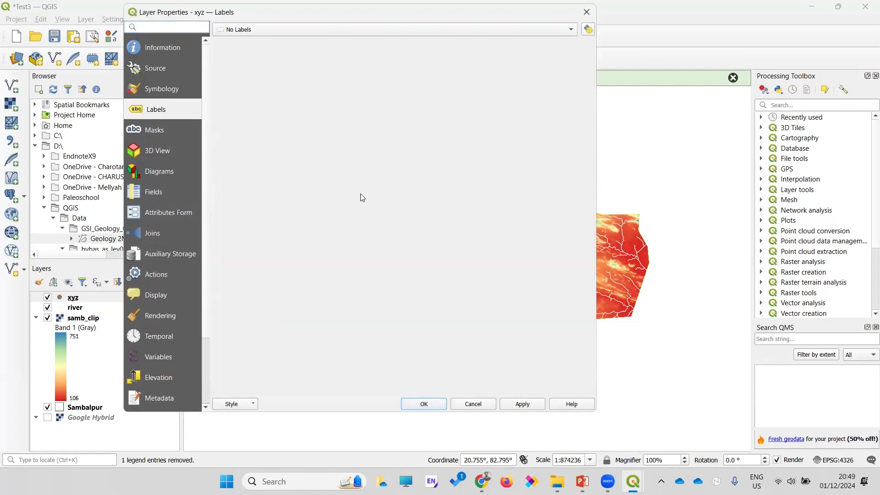
left_click(280, 30)
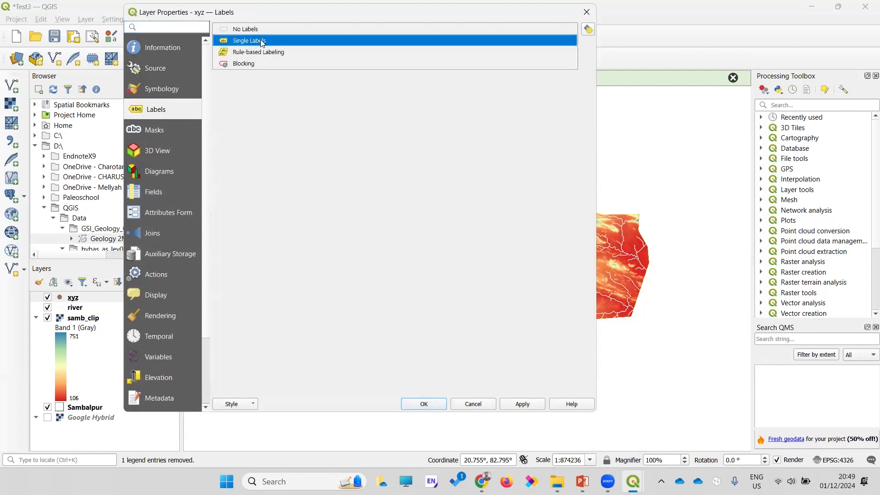
left_click(260, 40)
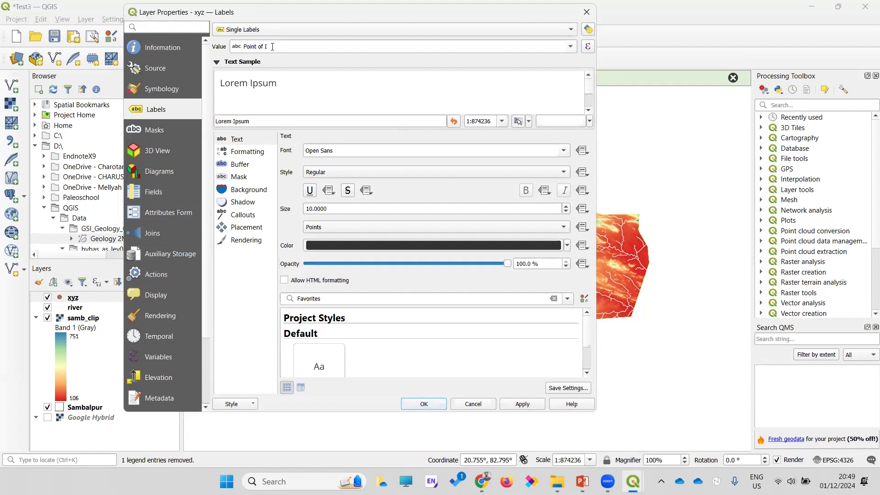
left_click(571, 46)
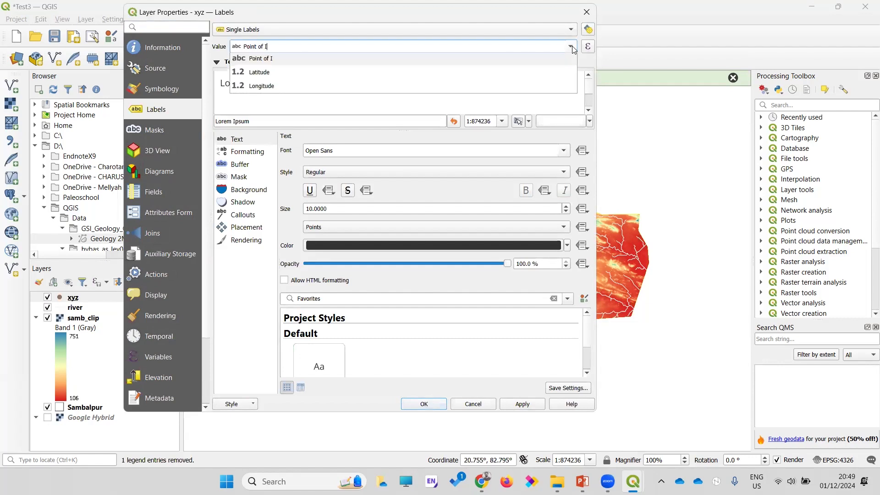
left_click(270, 60)
left_click(523, 404)
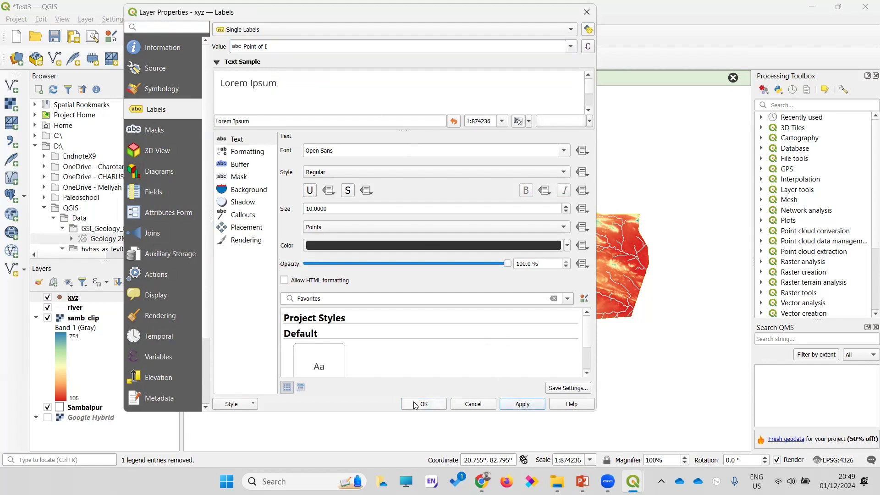
left_click(423, 404)
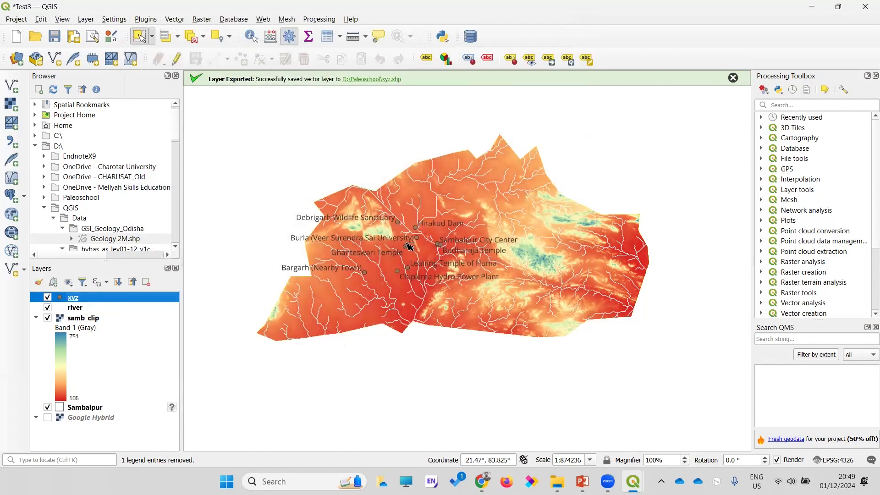
scroll(409, 247, "up", 1)
scroll(413, 243, "down", 1)
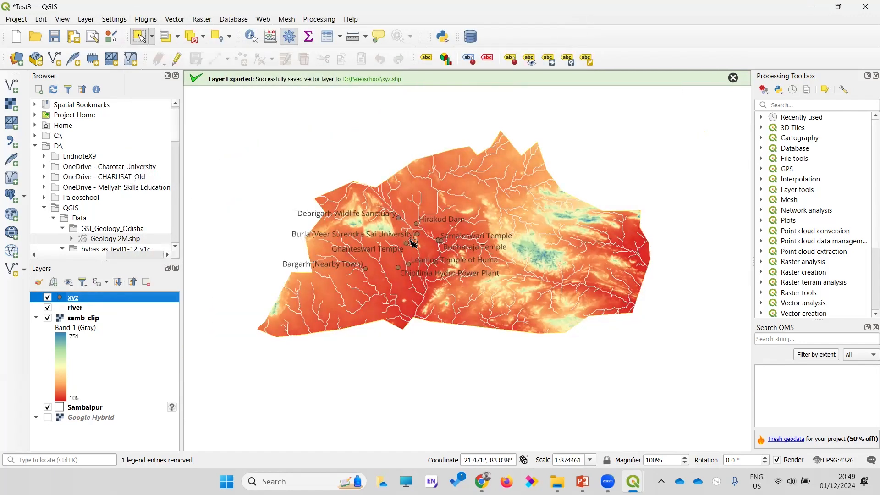
Step: Remove the xyz point layer from the project and save the project
key("ctrl+d")
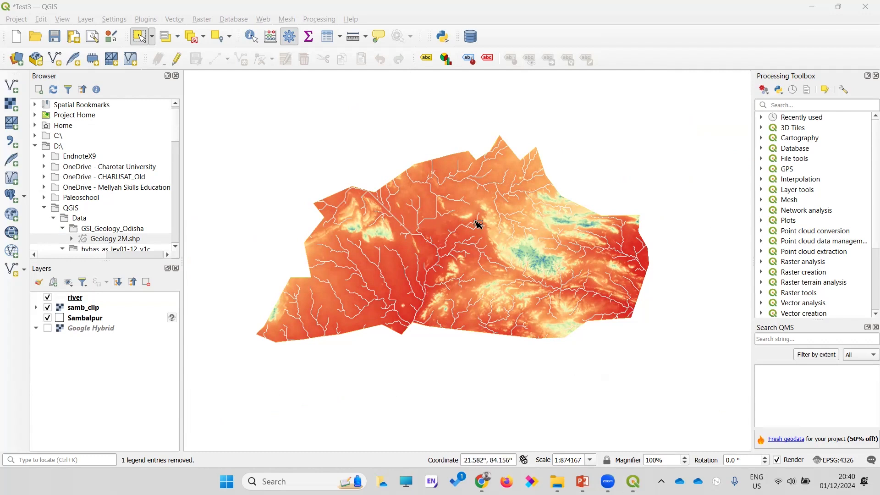
key("ctrl+s")
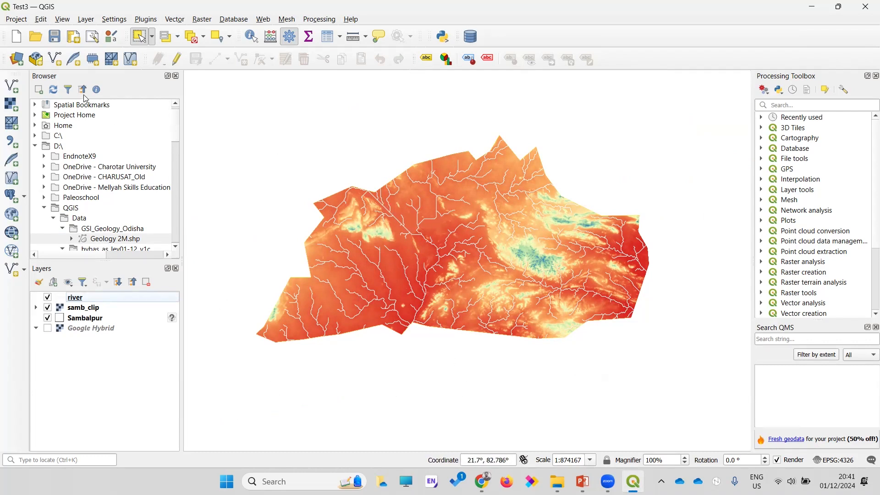
Step: Create a new print layout named print2 and open its page properties
left_click(17, 19)
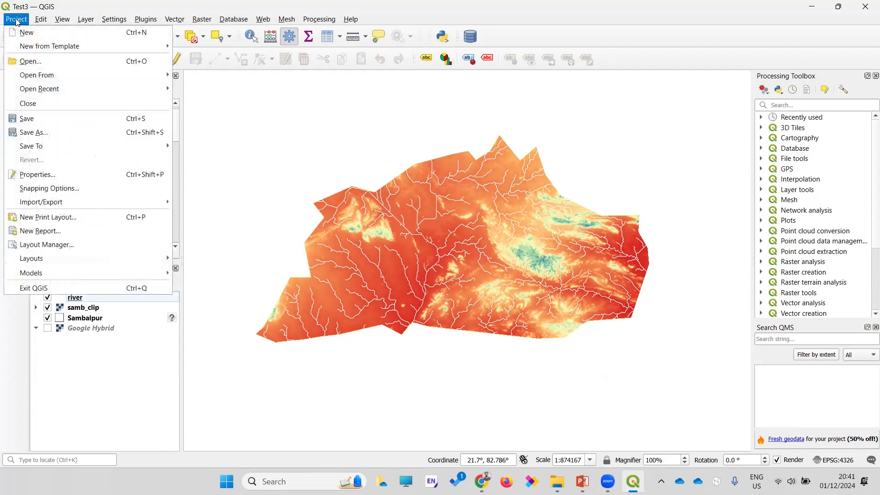
left_click(57, 218)
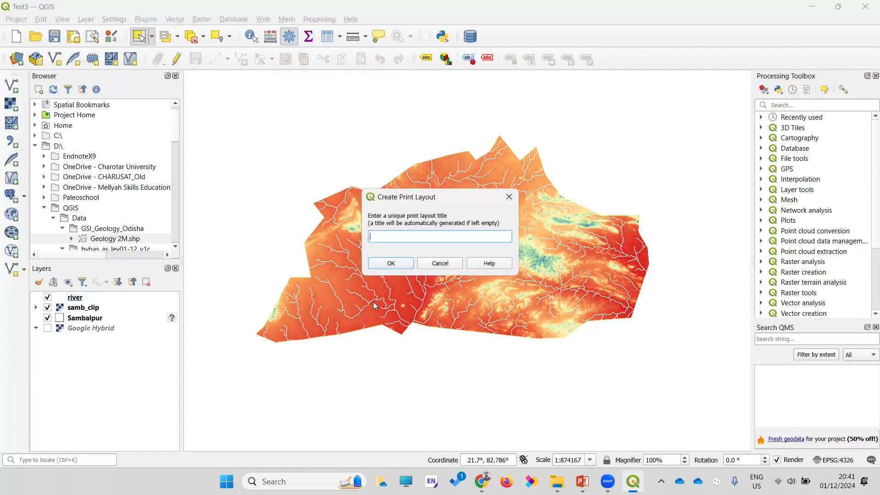
type("print2")
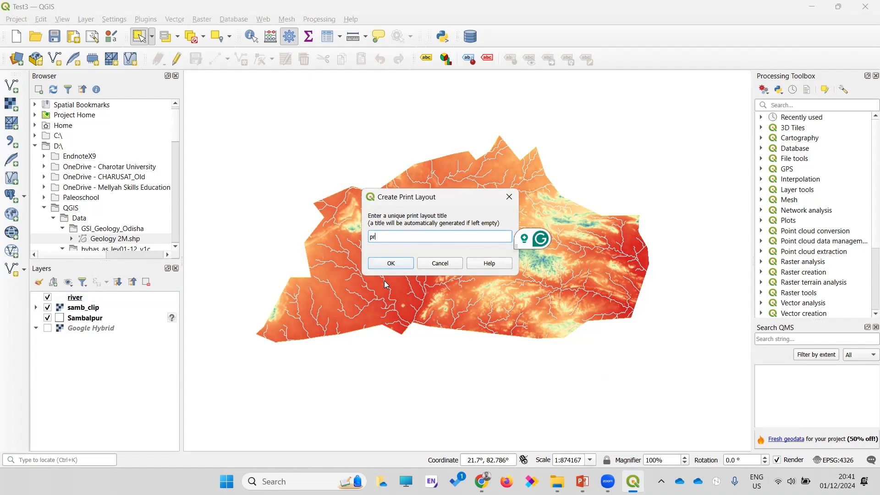
key("Return")
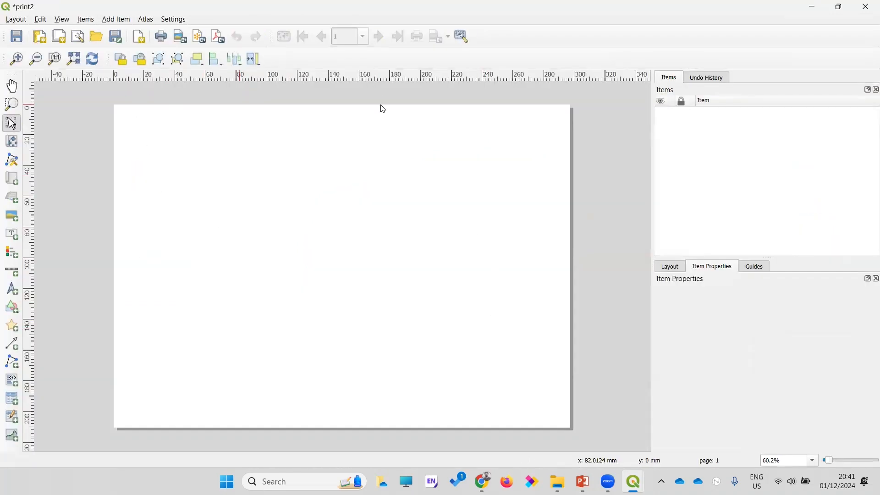
right_click(320, 237)
left_click(344, 272)
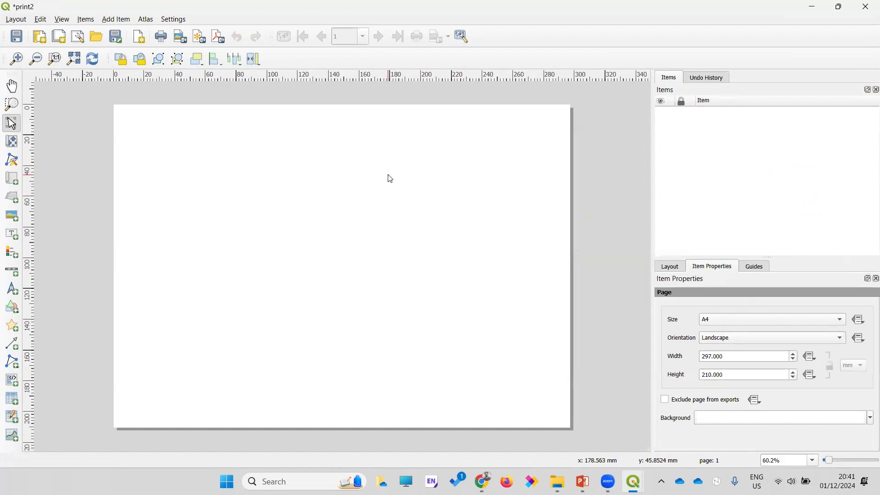
Step: Add a map about 250 mm by 135 mm to the page and enlarge its content to a scale of about 1:737305
left_click(109, 21)
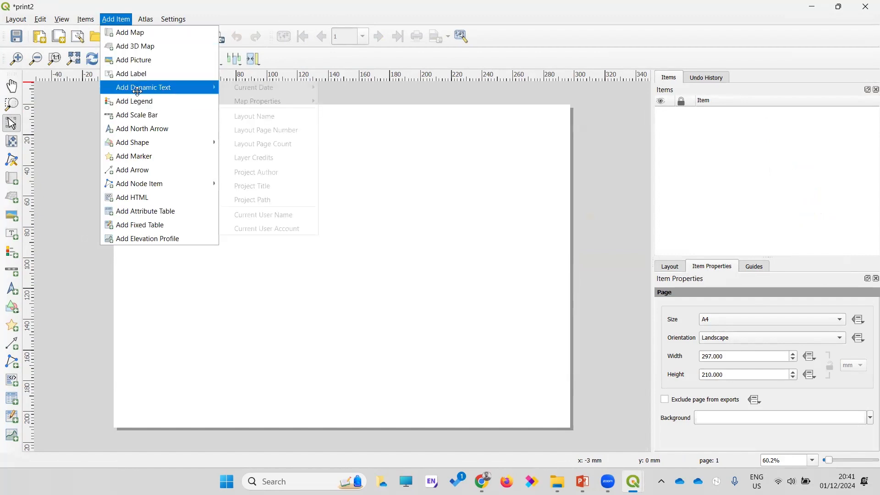
left_click(130, 32)
left_click_drag(143, 132, 530, 338)
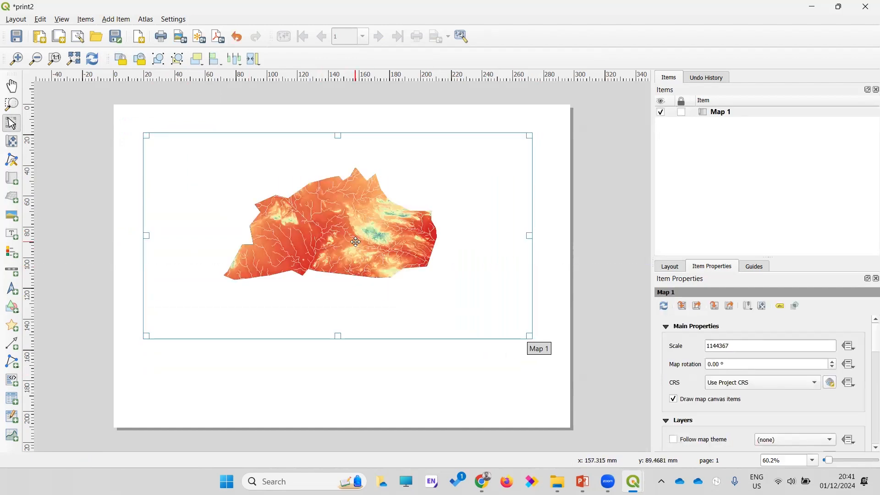
key("c")
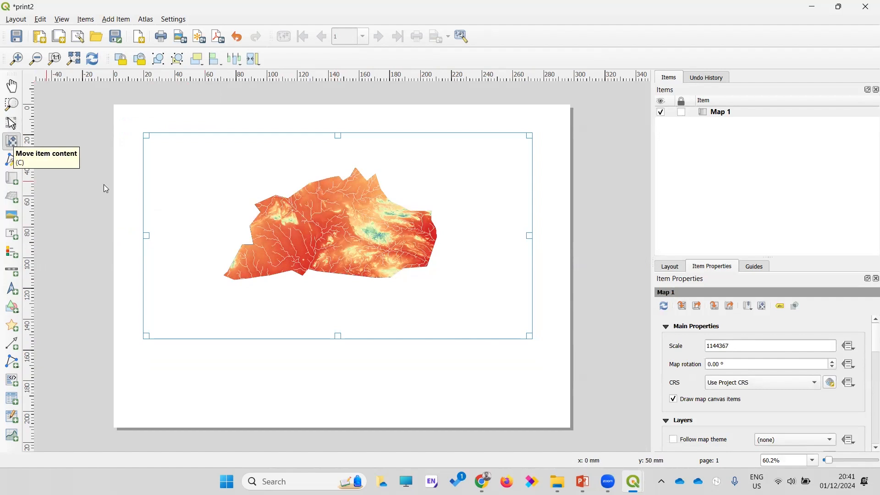
scroll(324, 228, "up", 2)
scroll(325, 228, "up", 4)
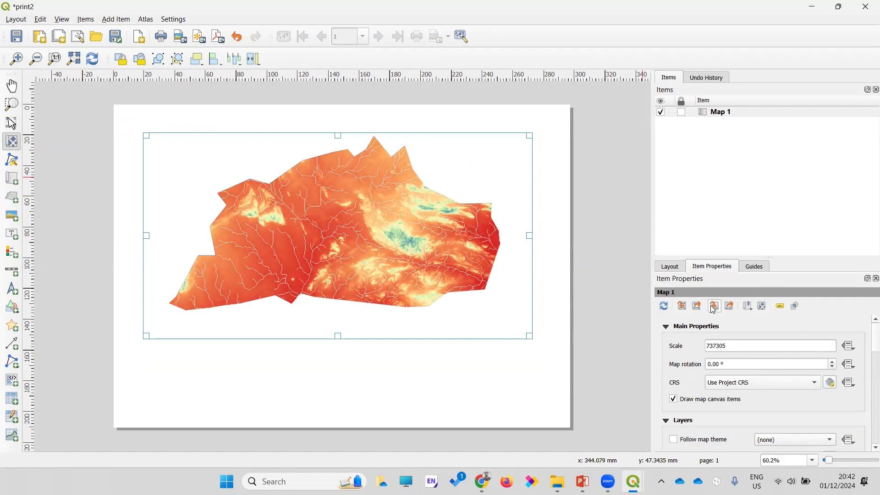
Step: Add a grid to Map 1 and open the grid's properties for modification
scroll(868, 338, "down", 10)
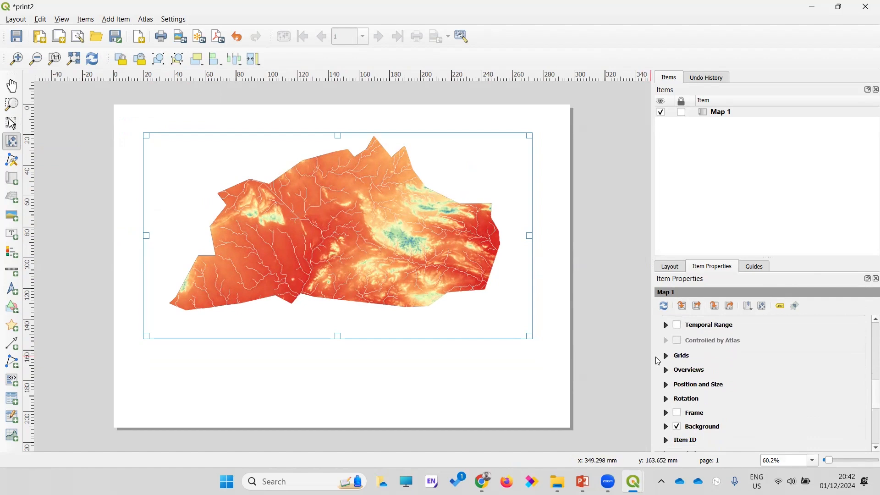
left_click(667, 355)
left_click(694, 376)
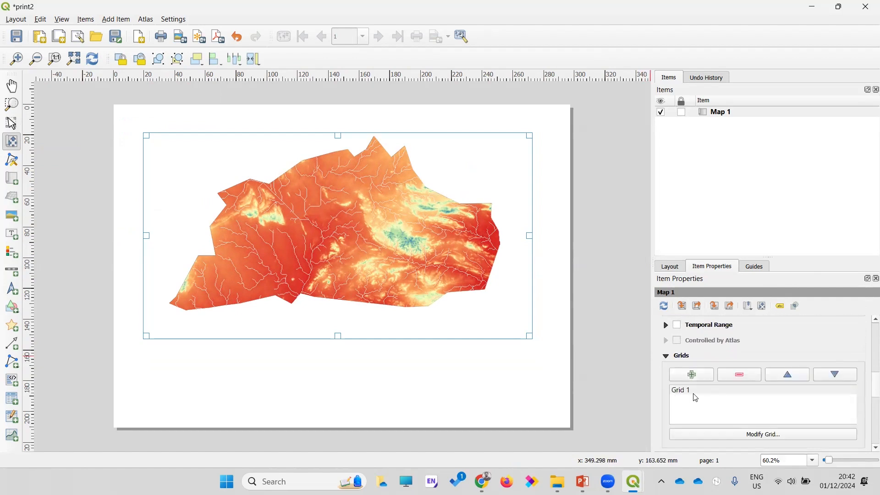
left_click(687, 397)
left_click(752, 435)
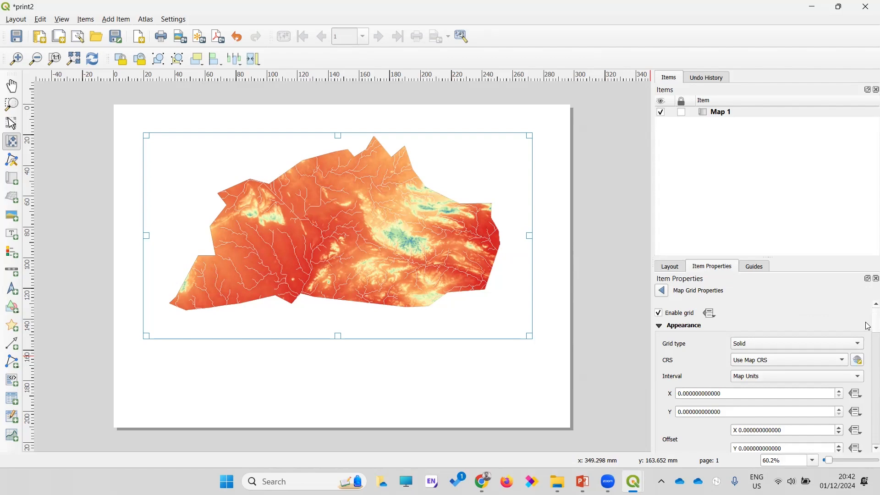
Step: Set the grid interval to Fit Segment Width with a minimum and maximum of 40 mm
scroll(868, 326, "down", 5)
scroll(866, 327, "up", 1)
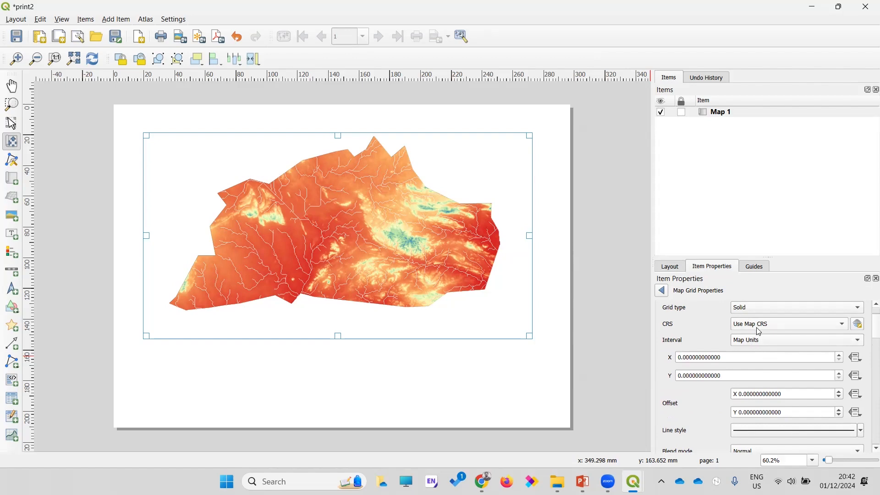
left_click(758, 345)
left_click(761, 350)
type("40")
key("Return")
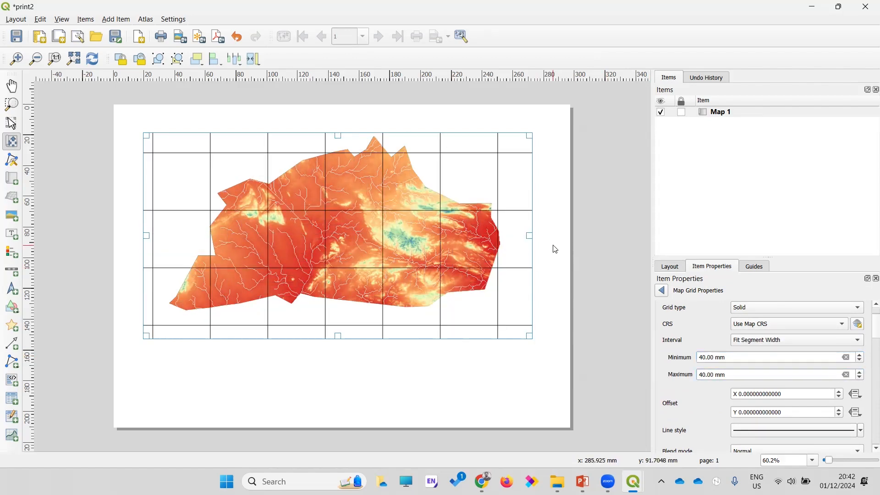
Step: Turn on Draw Coordinates for the Map 1 grid
scroll(868, 327, "down", 6)
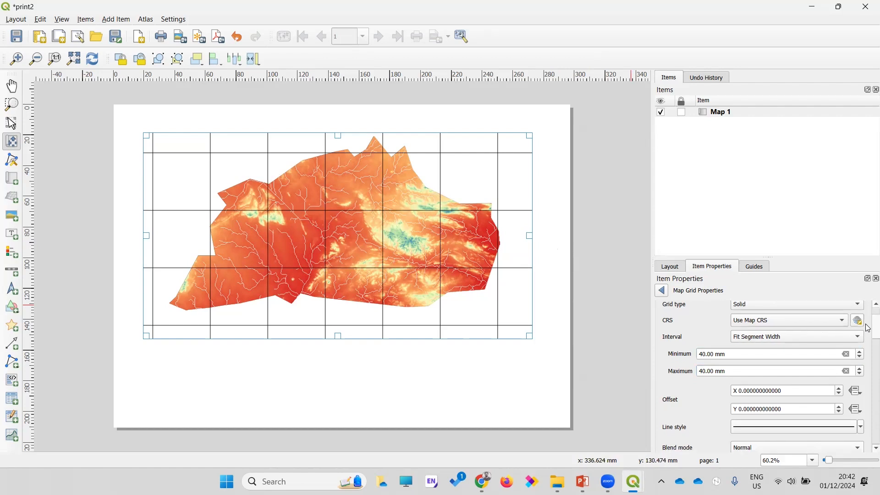
scroll(868, 360, "down", 4)
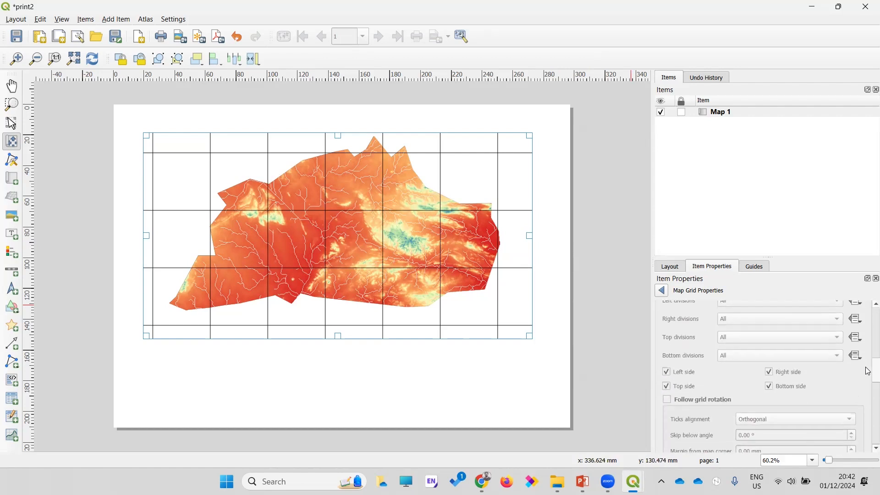
left_click(670, 414)
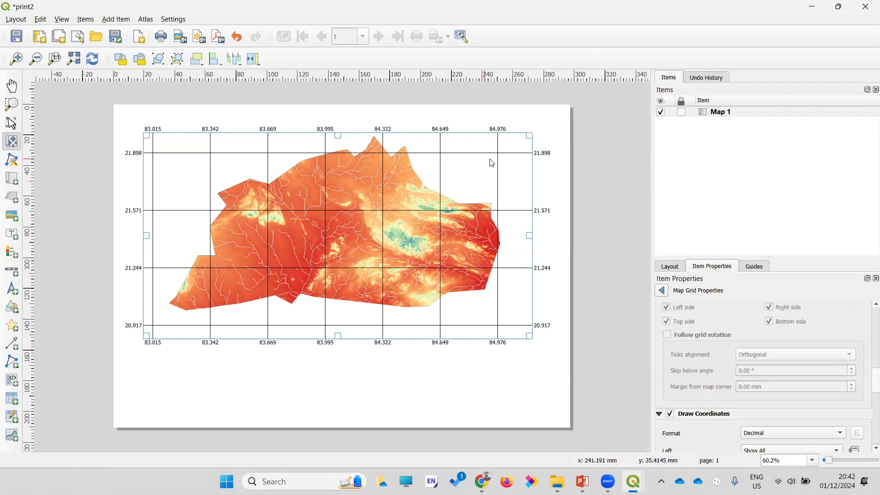
Step: Set the grid's left coordinates to Vertical Descending and its right coordinates to Vertical Ascending
scroll(867, 380, "down", 3)
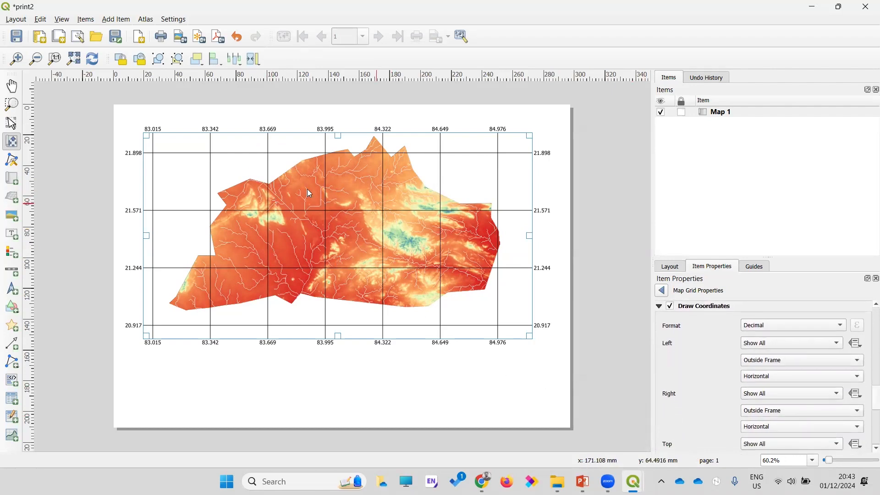
left_click(773, 377)
left_click(770, 400)
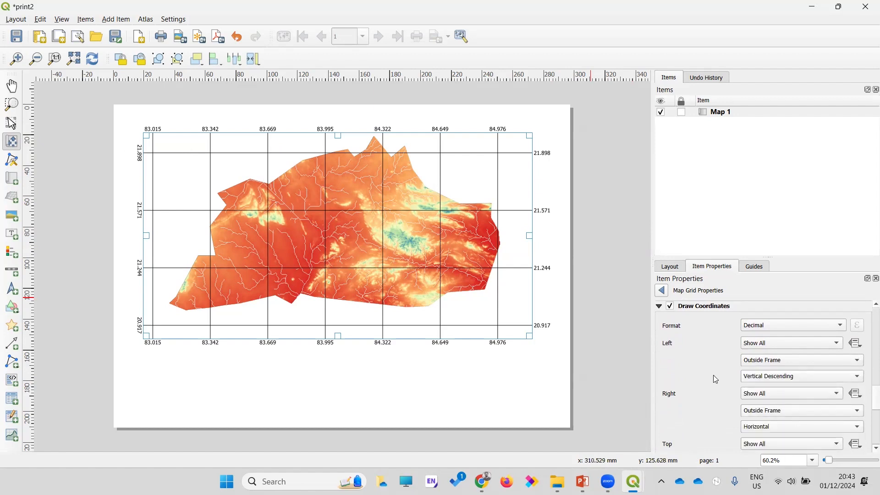
scroll(866, 387, "down", 3)
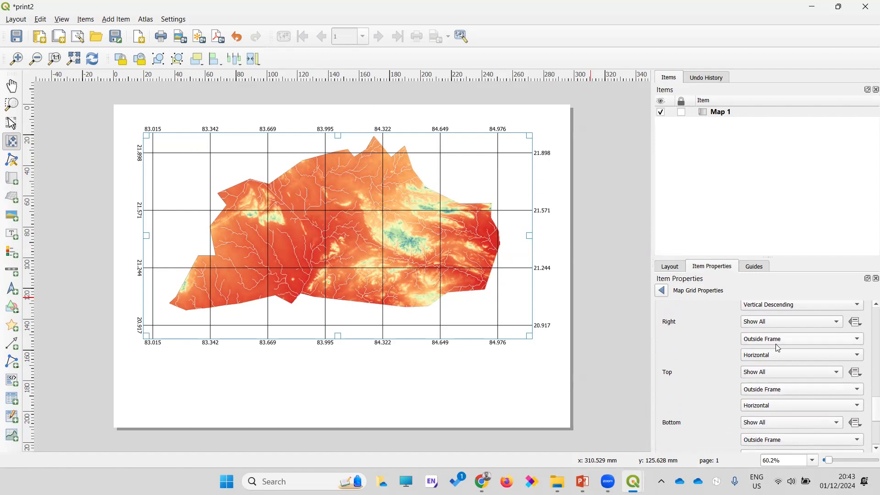
left_click(764, 358)
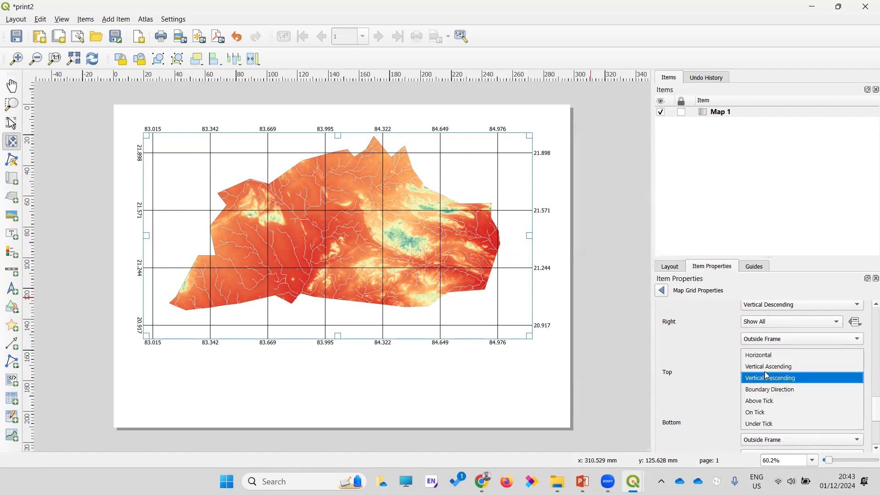
left_click(765, 369)
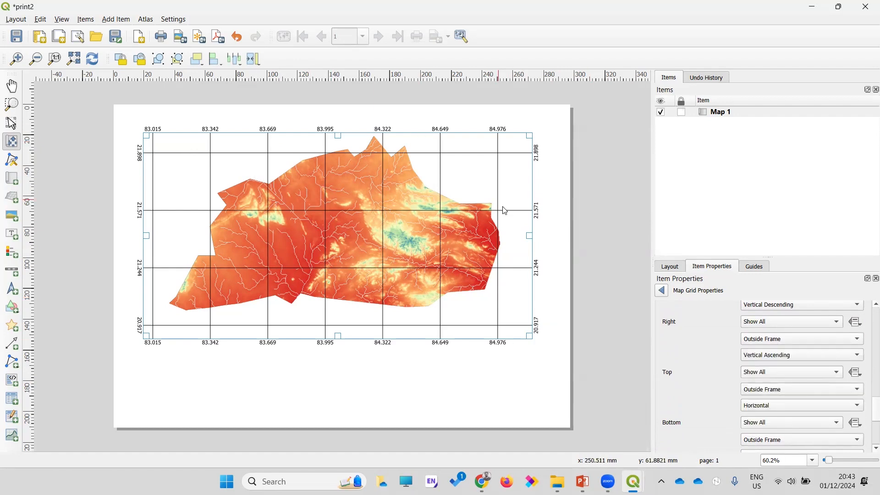
Step: Reduce the opacity of the grid's black line colour to 24%
scroll(868, 357, "up", 10)
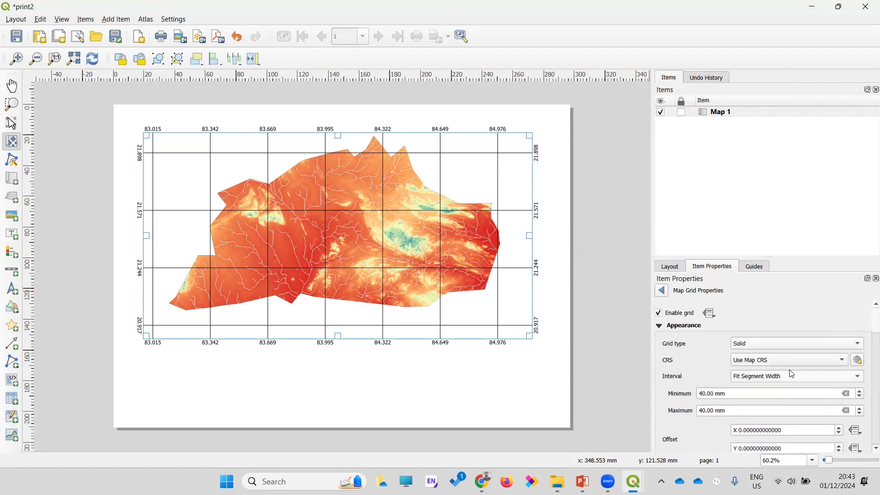
left_click(759, 347)
left_click(757, 343)
scroll(781, 339, "down", 5)
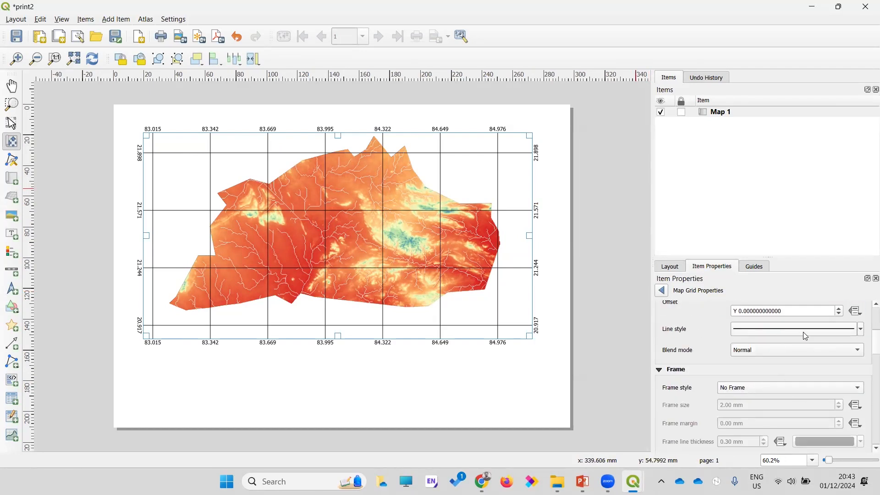
left_click(807, 334)
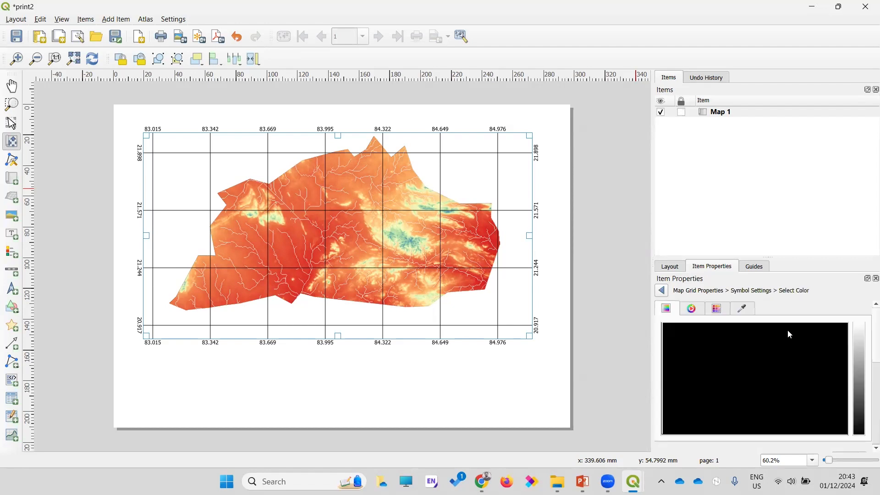
scroll(723, 309, "down", 4)
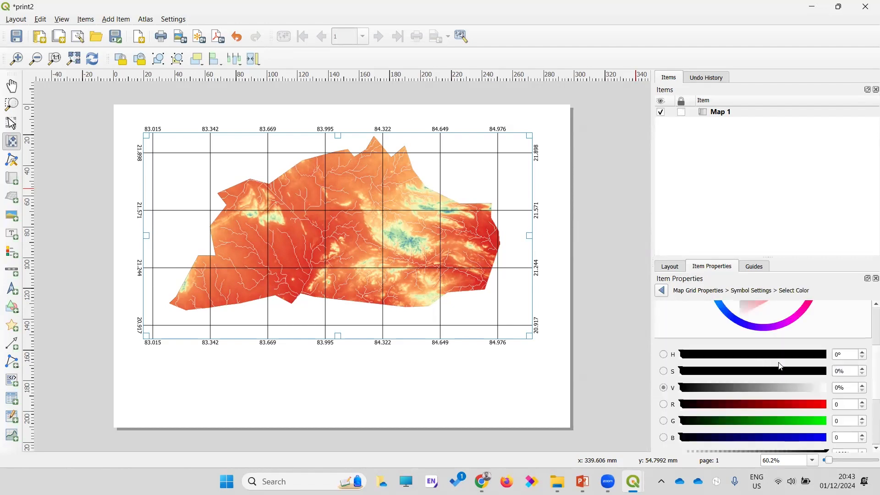
scroll(779, 364, "down", 3)
left_click_drag(764, 351, 718, 351)
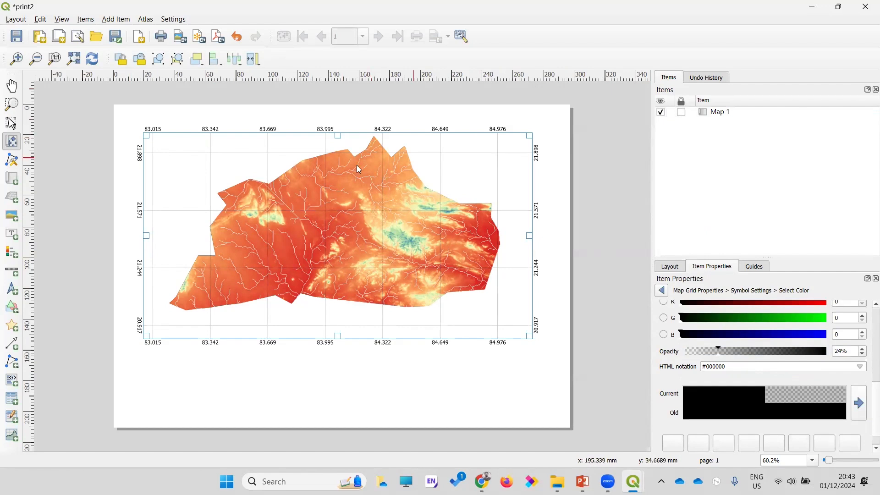
Step: Lock Map 1 and draw a rectangle about 275 mm by 155 mm framing the map and its coordinates
left_click(682, 113)
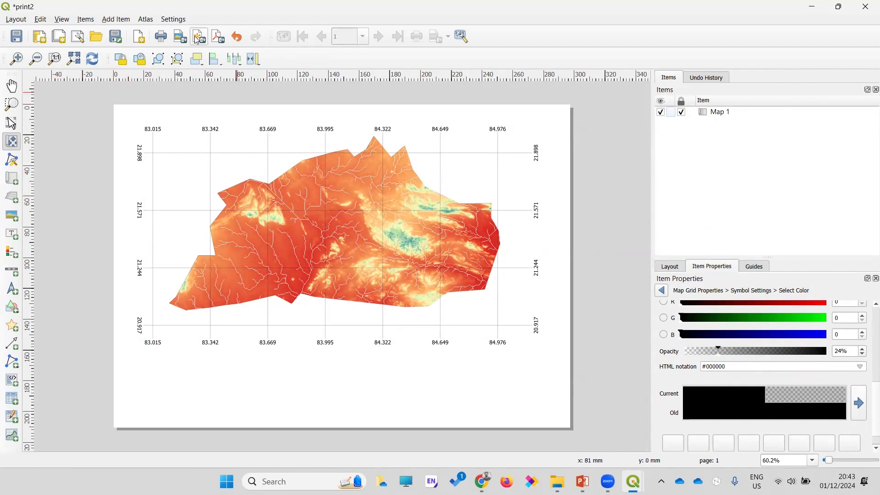
left_click(117, 19)
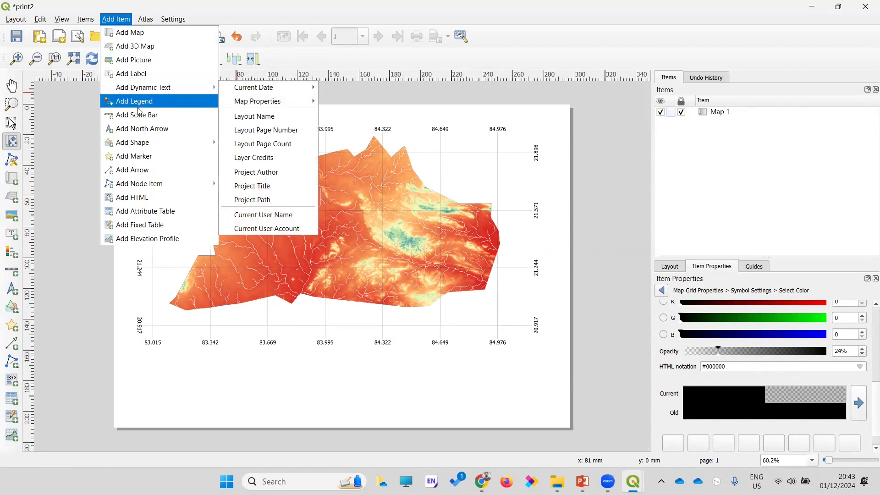
mouse_move(138, 144)
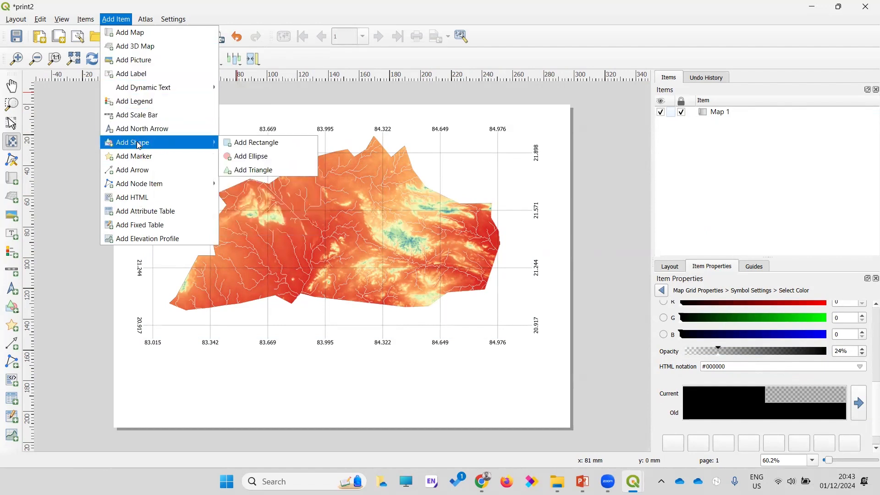
left_click(252, 143)
left_click_drag(128, 115, 552, 354)
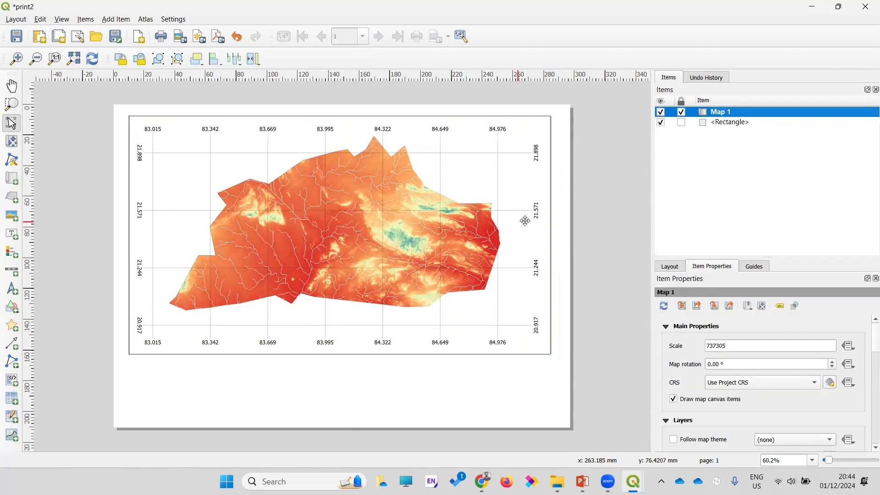
left_click(600, 238)
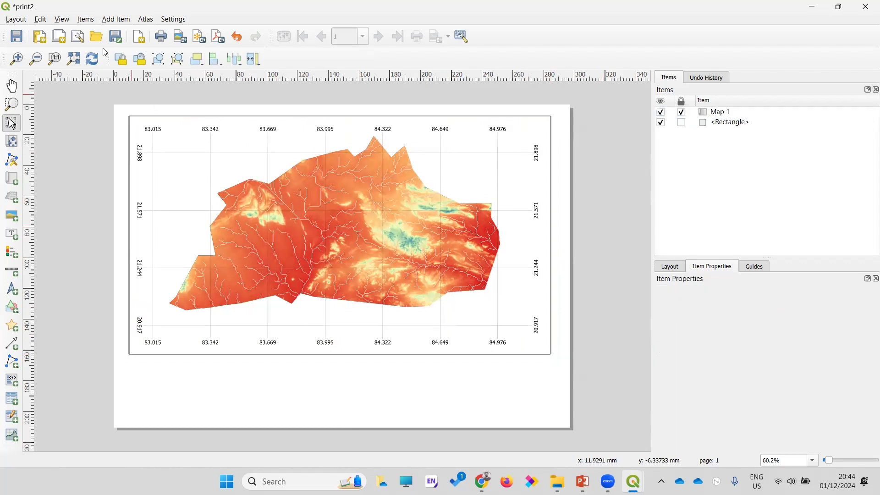
Step: Add a Single Box scale bar in kilometers to the map's empty upper-left area and widen its box
left_click(118, 19)
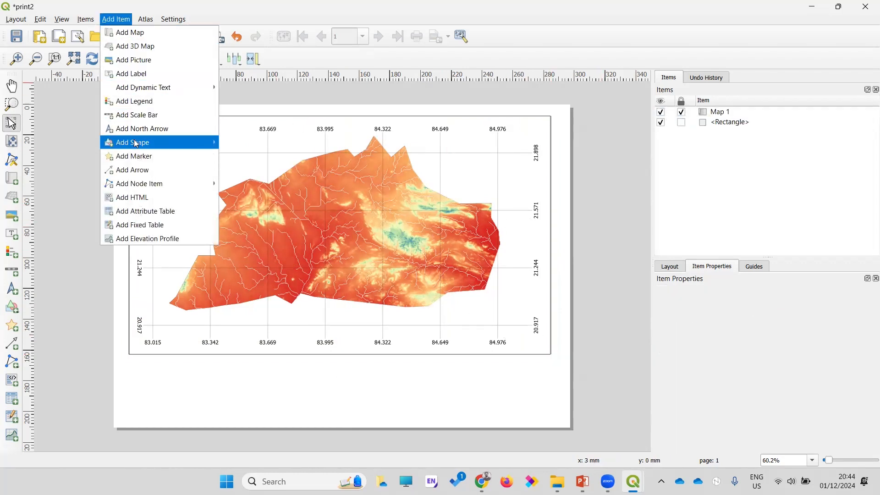
left_click(133, 115)
left_click_drag(159, 185, 209, 200)
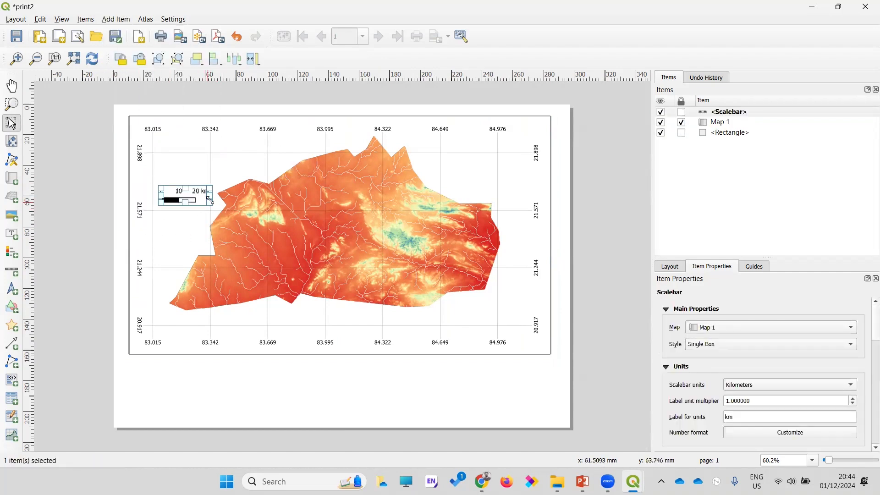
left_click_drag(211, 198, 224, 198)
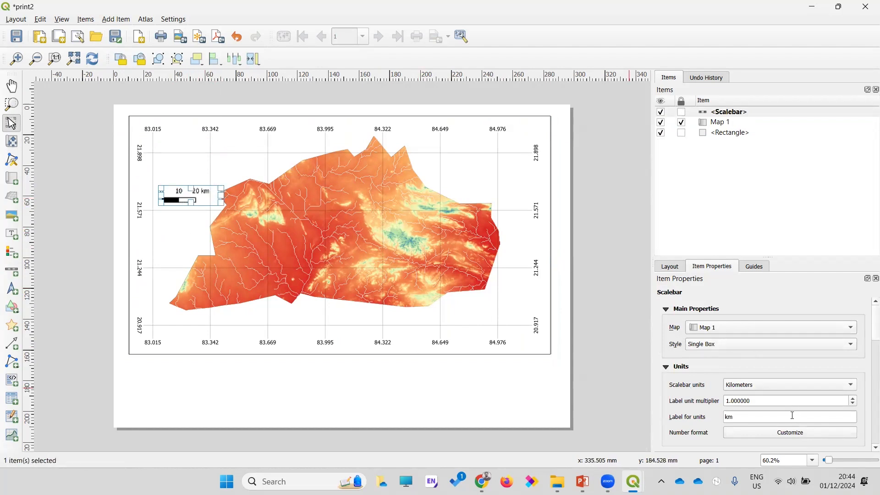
left_click(751, 392)
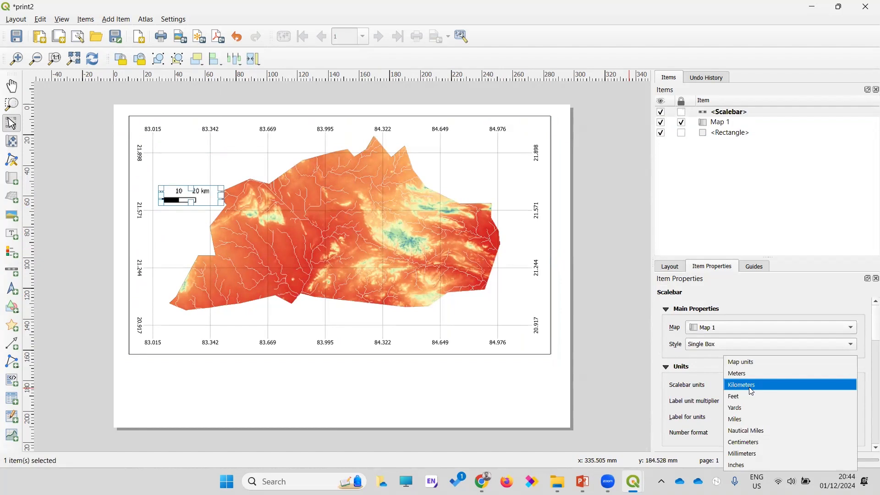
left_click(751, 391)
left_click_drag(866, 325, 865, 356)
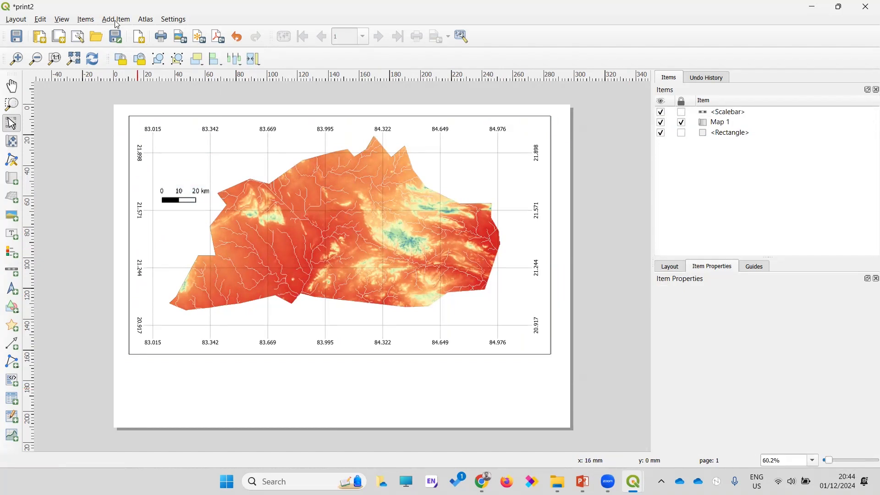
Step: Add a north arrow about 16 mm wide above the scale bar and move it slightly closer to it
left_click(116, 20)
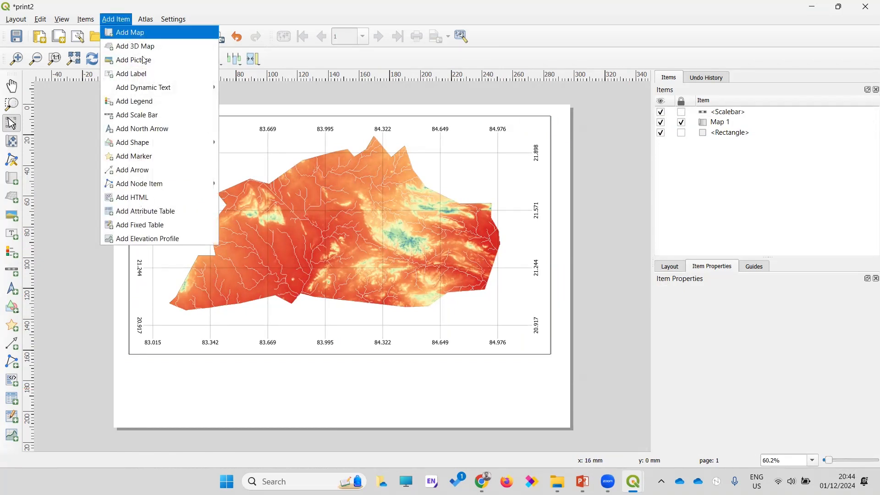
left_click(142, 130)
left_click_drag(167, 151, 191, 177)
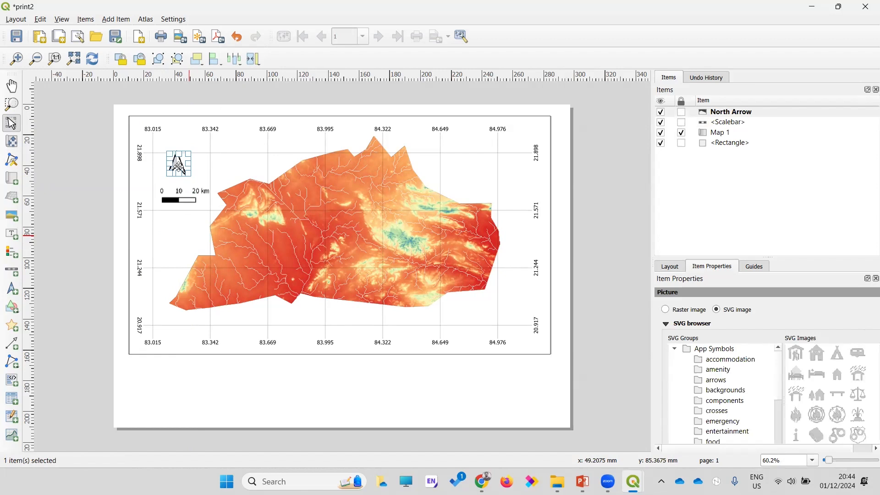
left_click_drag(178, 170, 179, 180)
left_click(87, 214)
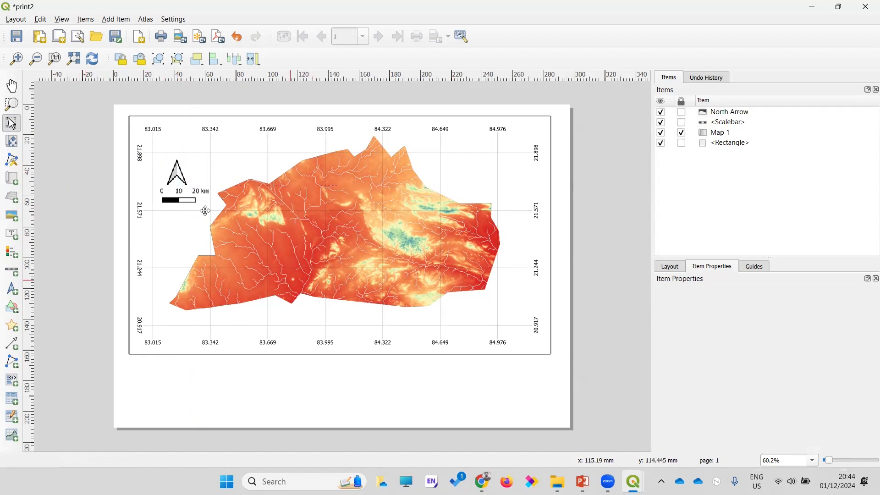
Step: Try placing a legend below the map and delete it from the layout
left_click(116, 20)
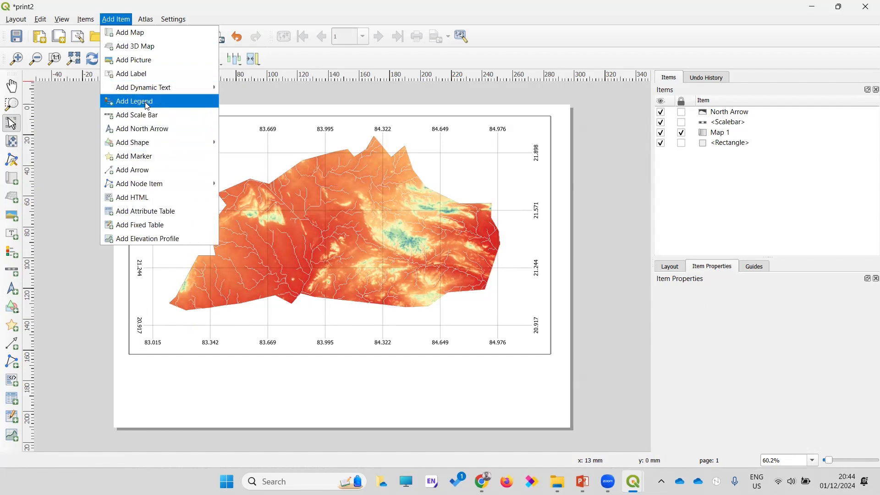
left_click(134, 102)
left_click_drag(171, 360, 424, 417)
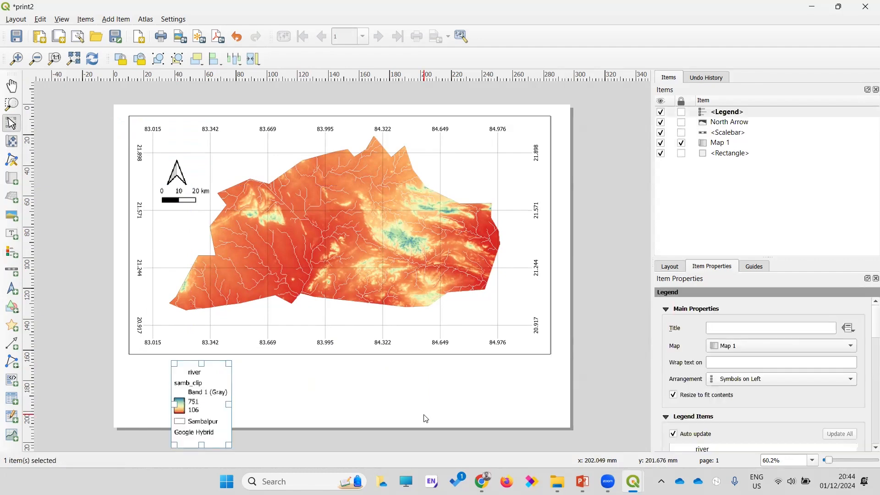
left_click_drag(305, 348, 320, 367)
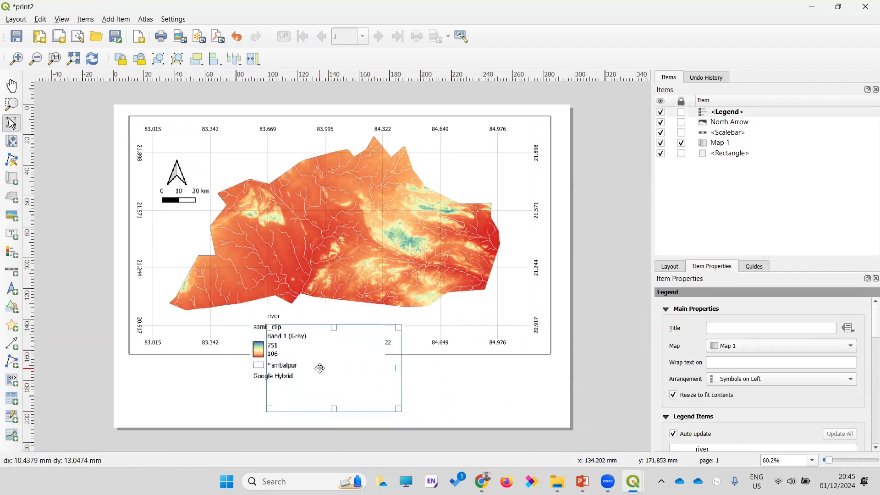
key("Delete")
Step: Export the layout as a JPG image named print2 to the Paleoschool folder at 300 dpi
left_click(16, 20)
left_click(45, 188)
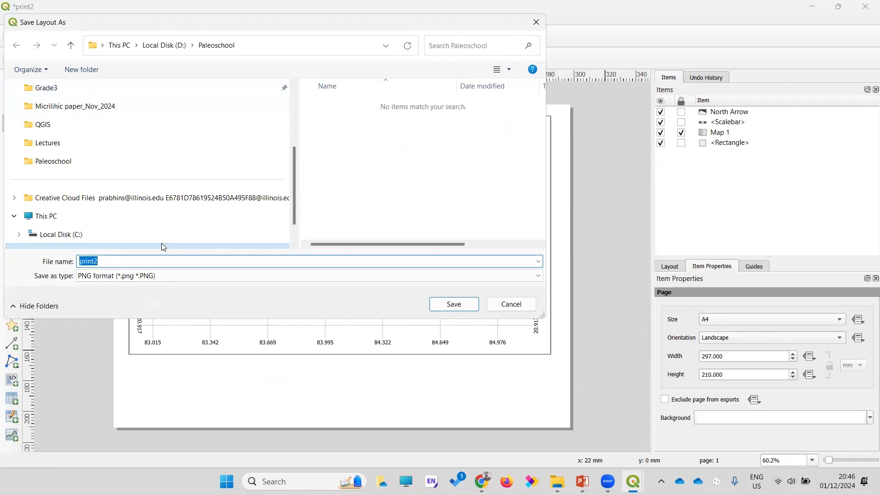
left_click(135, 280)
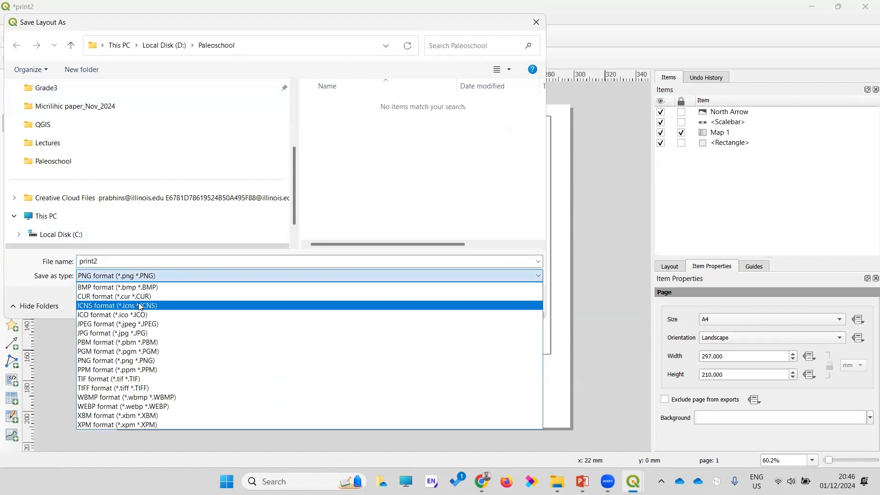
left_click(115, 334)
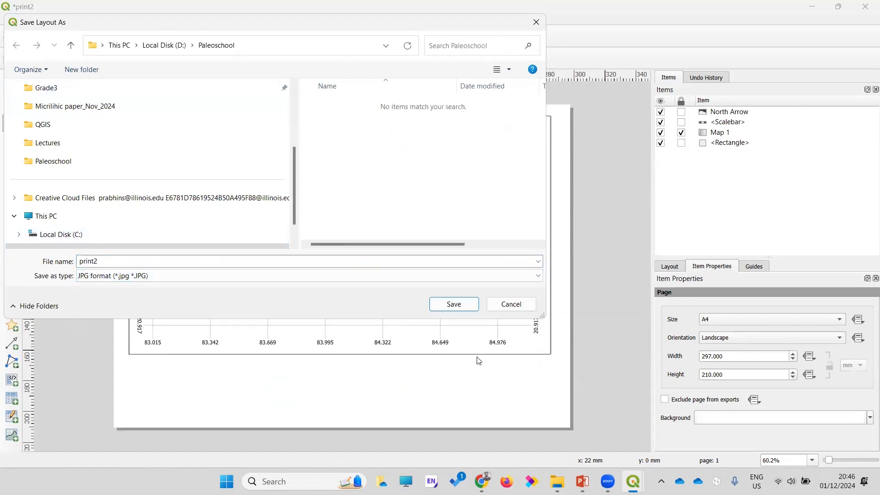
left_click(461, 307)
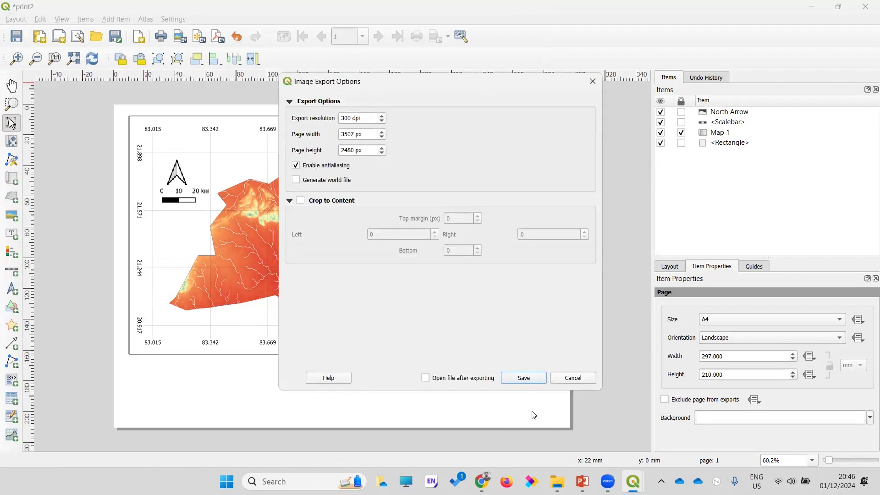
left_click(525, 379)
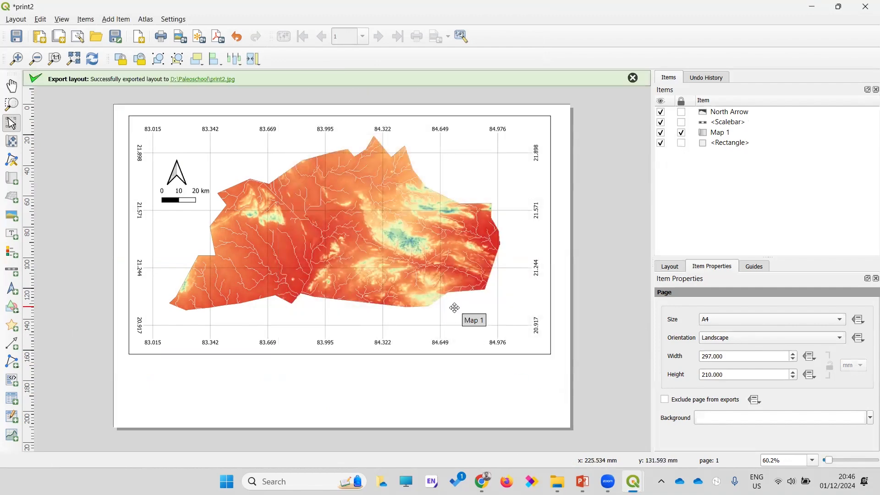
Step: Switch to File Explorer, view the exported print2.jpg from the Paleoschool folder, and close the image and folder windows
mouse_move(557, 481)
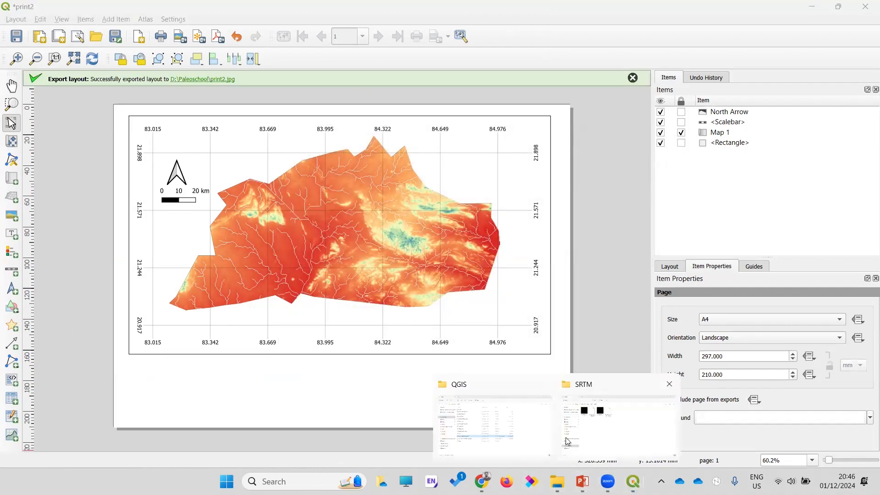
left_click(594, 437)
left_click(71, 69)
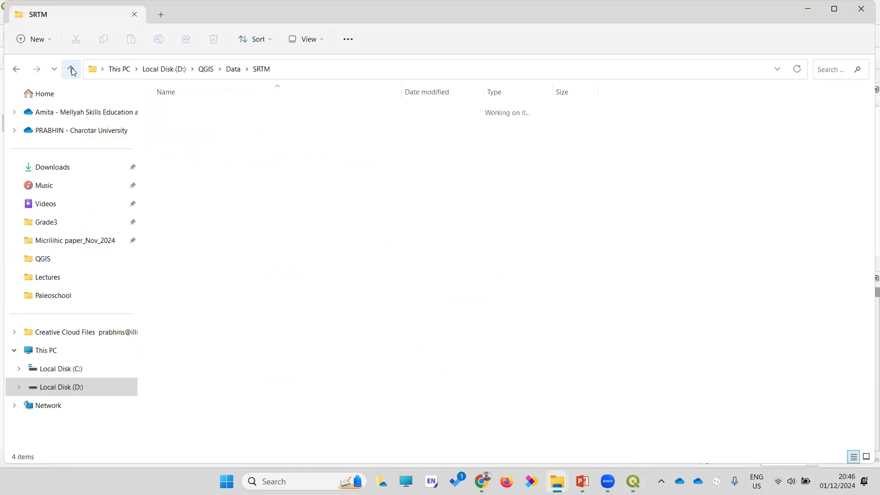
left_click(72, 69)
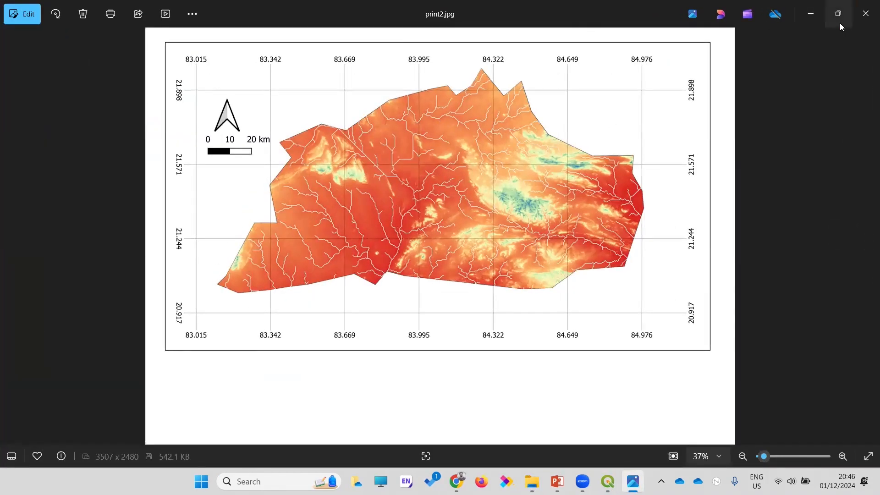
left_click(866, 16)
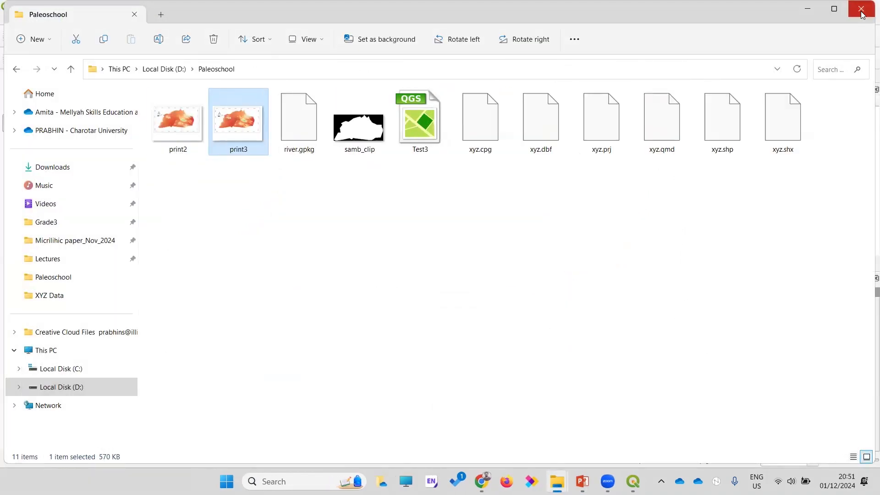
left_click(863, 15)
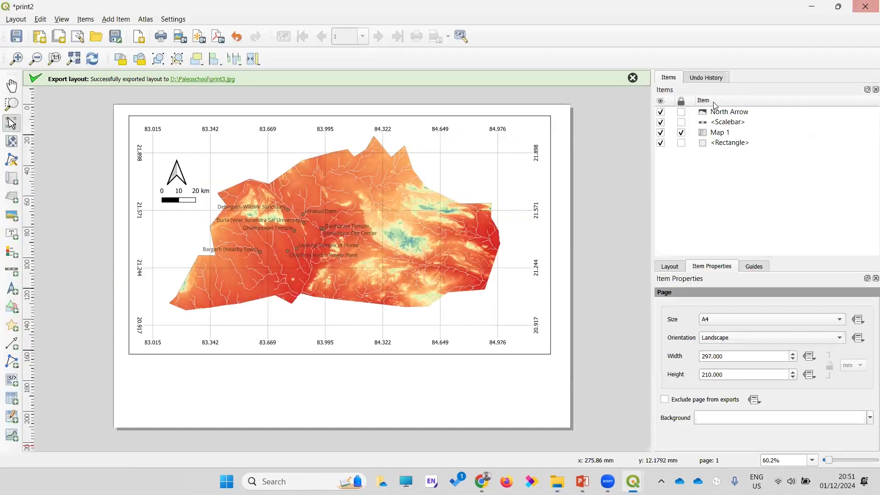